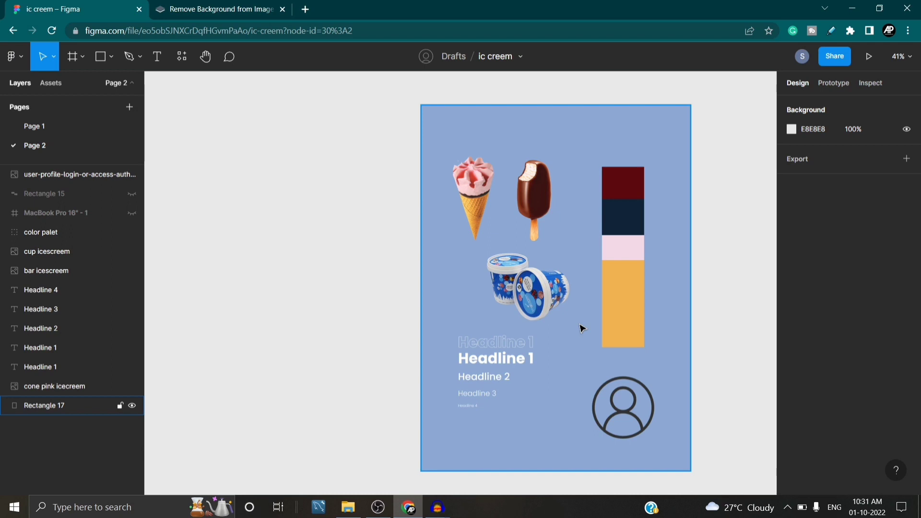
Examine the ice cream assets and compare the profile icon with its background-removed version on remove.bg.
{"action": "scroll", "coordinate": [582, 328], "scroll_direction": "down", "scroll_amount": 3}
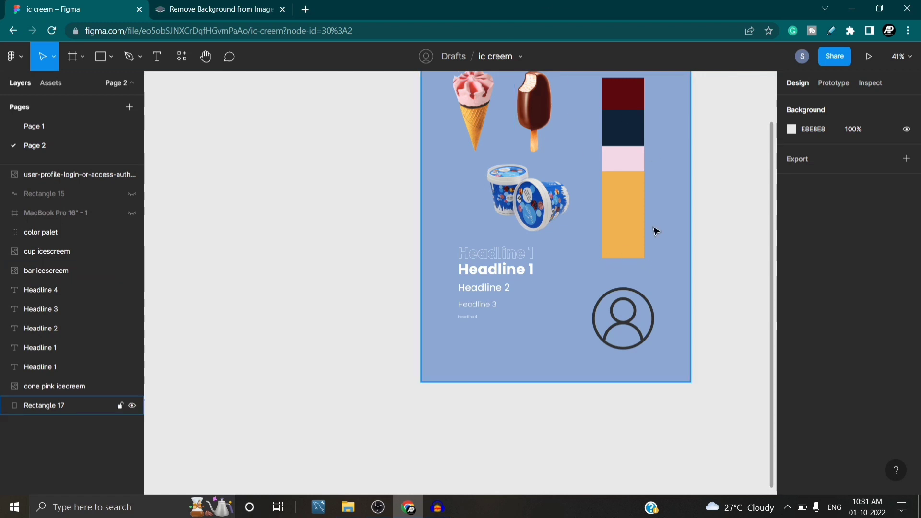
{"action": "scroll", "coordinate": [470, 120], "scroll_direction": "up", "scroll_amount": 1}
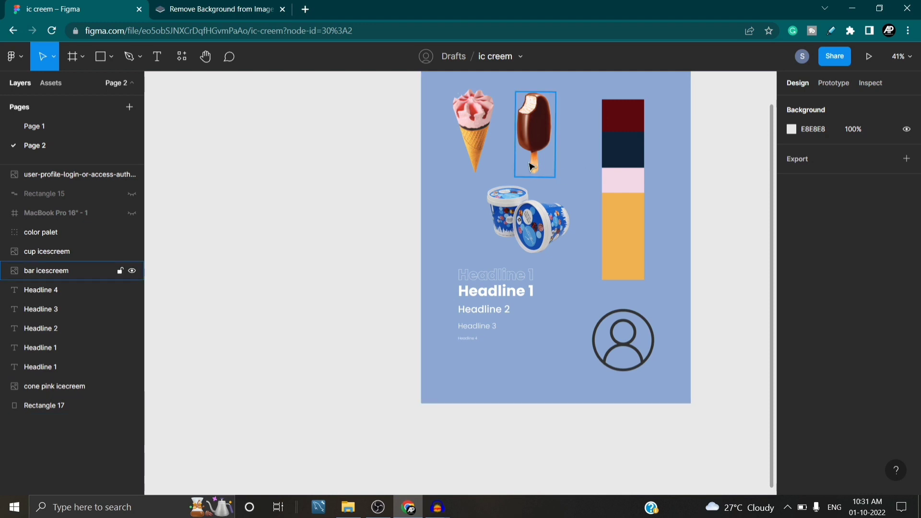
{"action": "left_click", "coordinate": [198, 7]}
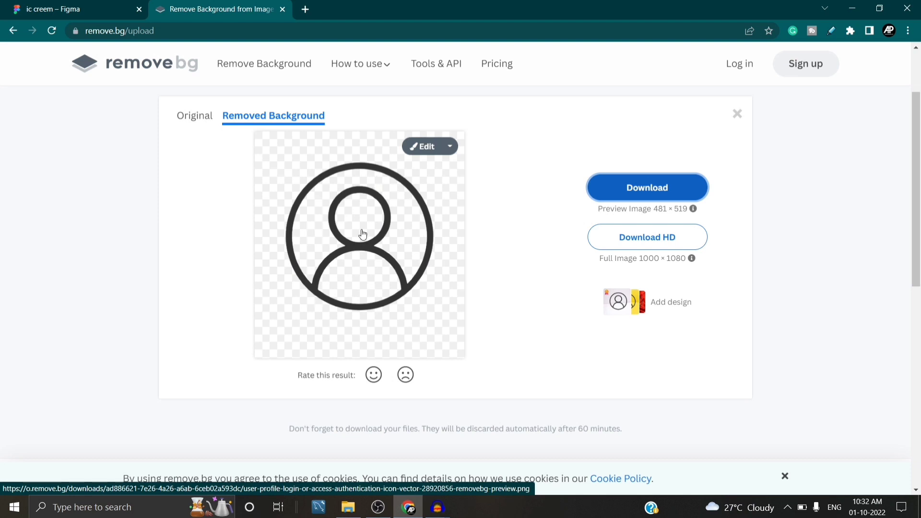
{"action": "left_click", "coordinate": [100, 5]}
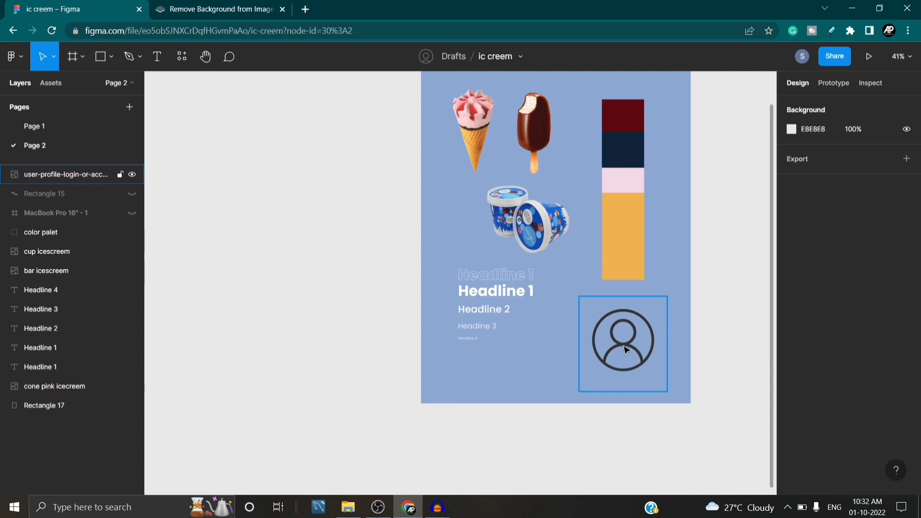
{"action": "left_click", "coordinate": [183, 6]}
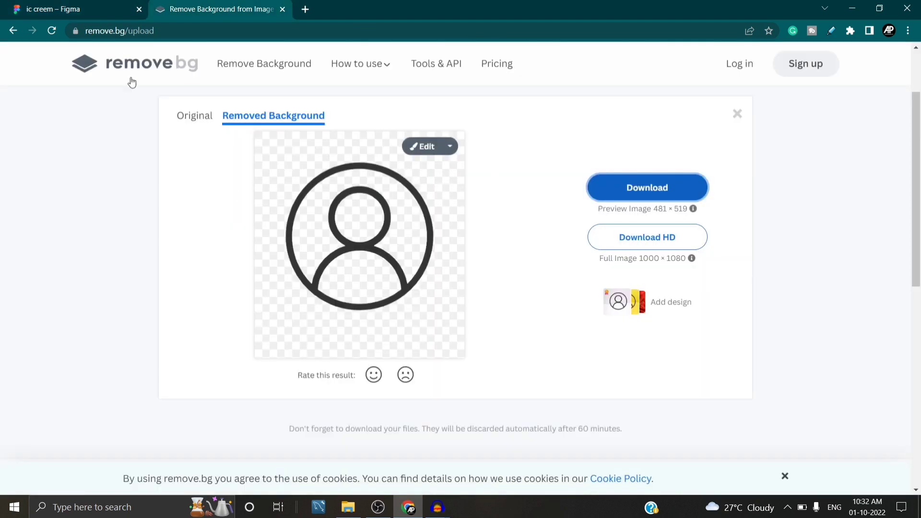
{"action": "left_click", "coordinate": [87, 4]}
{"action": "left_click", "coordinate": [613, 336]}
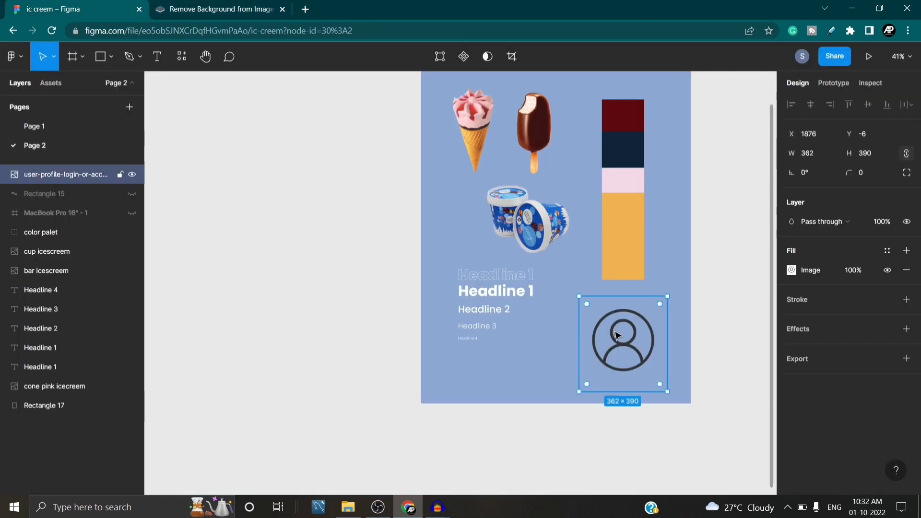
{"action": "right_click", "coordinate": [612, 336]}
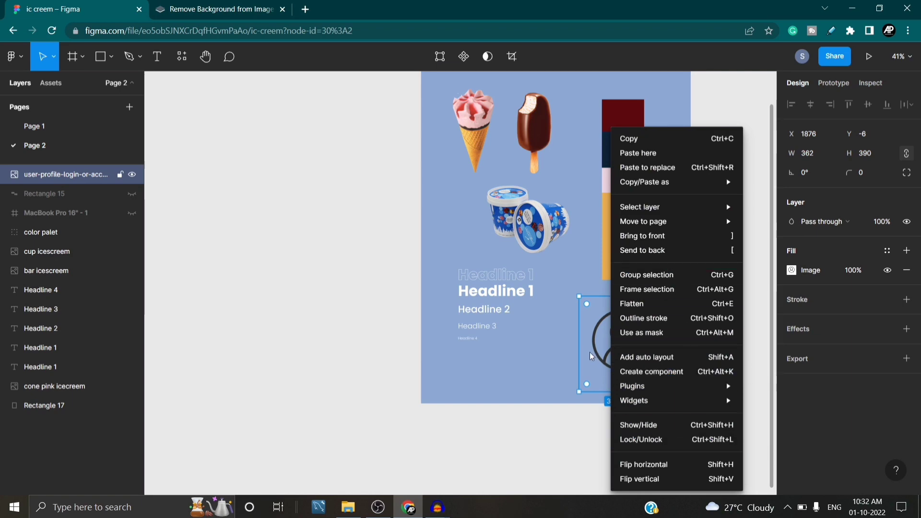
{"action": "left_click", "coordinate": [617, 346]}
{"action": "left_click", "coordinate": [182, 6]}
{"action": "left_click", "coordinate": [95, 9]}
Move the blue background rectangle behind the assets to about X 1250, Y -982.
{"action": "scroll", "coordinate": [367, 213], "scroll_direction": "up", "scroll_amount": 1}
{"action": "scroll", "coordinate": [367, 214], "scroll_direction": "up", "scroll_amount": 1}
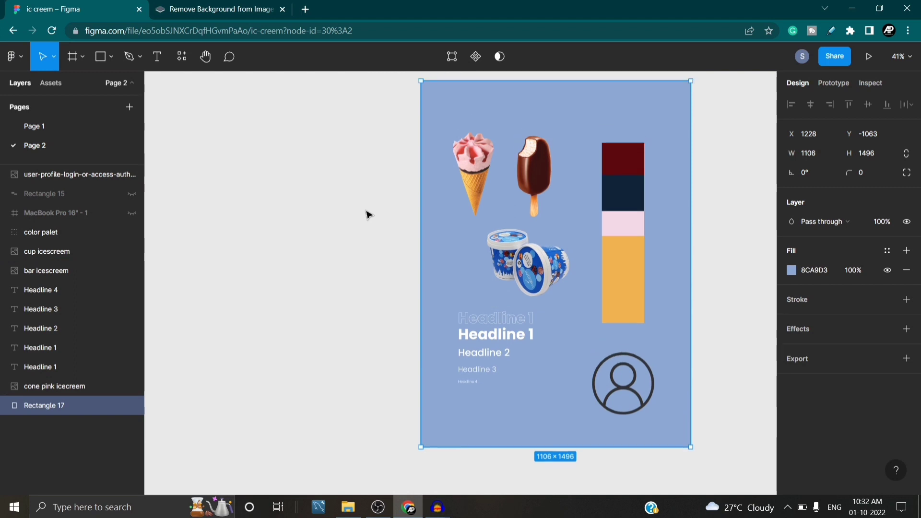
{"action": "scroll", "coordinate": [363, 221], "scroll_direction": "down", "scroll_amount": 7}
{"action": "scroll", "coordinate": [362, 229], "scroll_direction": "up", "scroll_amount": 10}
{"action": "left_click_drag", "start_coordinate": [556, 189], "coordinate": [586, 253]}
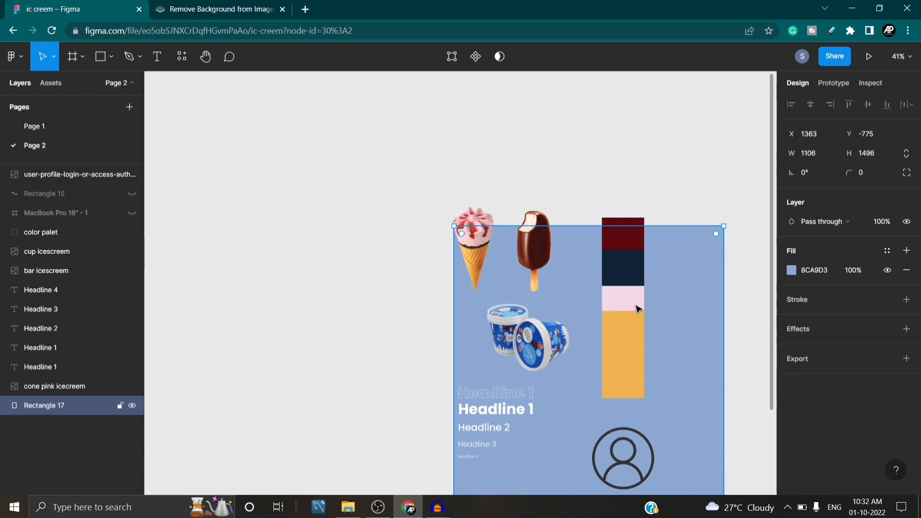
{"action": "left_click_drag", "start_coordinate": [693, 288], "coordinate": [671, 237]}
{"action": "scroll", "coordinate": [571, 140], "scroll_direction": "down", "scroll_amount": 12}
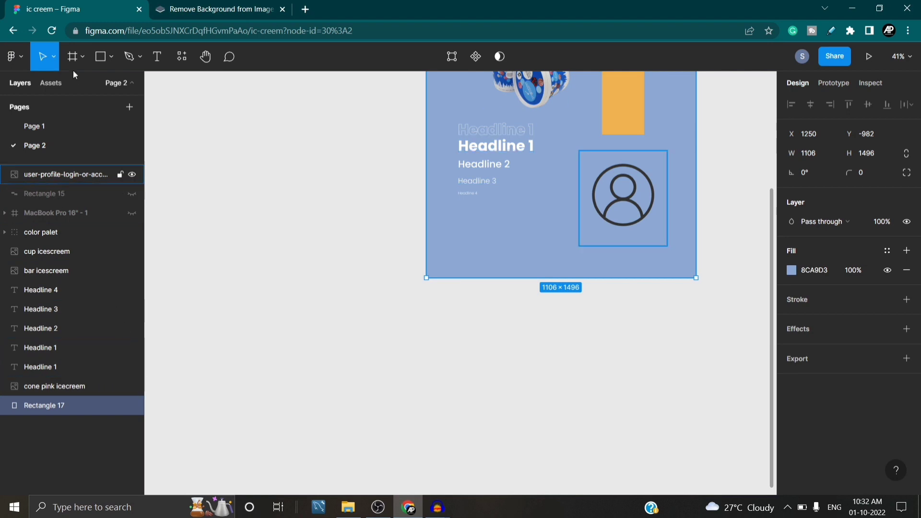
View the ice cream landing page design on Page 1 and return to Page 2.
{"action": "left_click", "coordinate": [43, 128]}
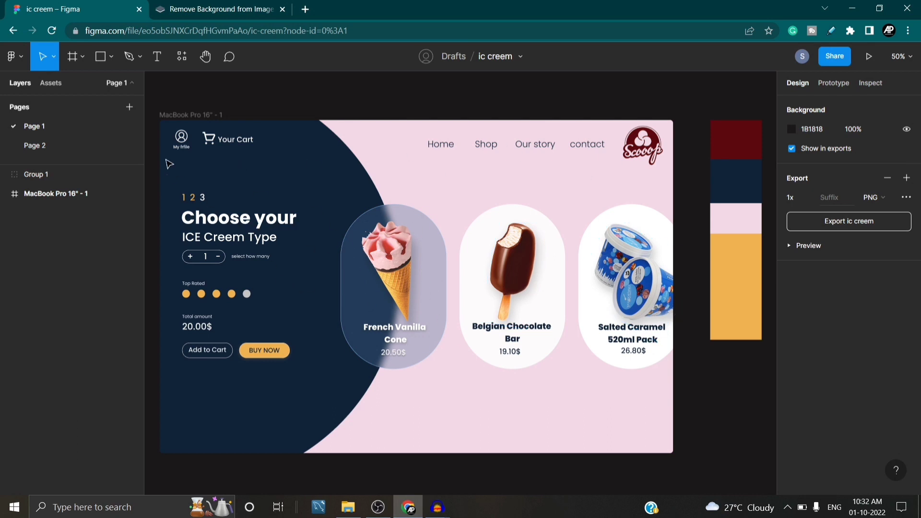
{"action": "left_click", "coordinate": [51, 143]}
{"action": "scroll", "coordinate": [422, 276], "scroll_direction": "up", "scroll_amount": 4}
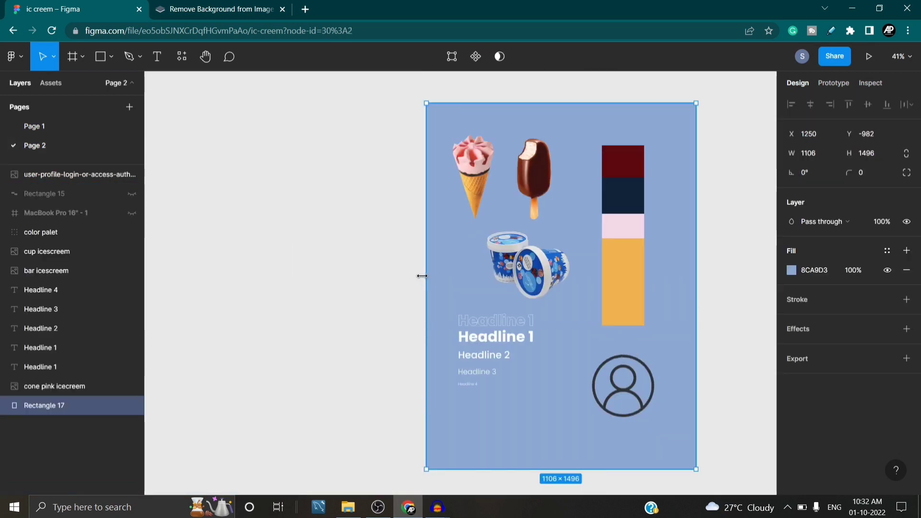
Show the hidden MacBook Pro 16" - 1 frame to view its design, and hide it again.
{"action": "scroll", "coordinate": [356, 278], "scroll_direction": "down", "scroll_amount": 2}
{"action": "scroll", "coordinate": [311, 266], "scroll_direction": "down", "scroll_amount": 5}
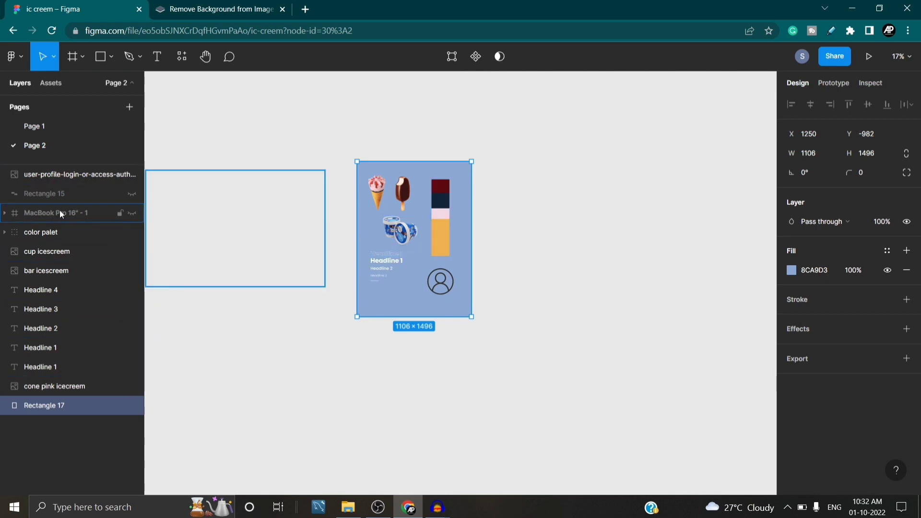
{"action": "left_click", "coordinate": [131, 212]}
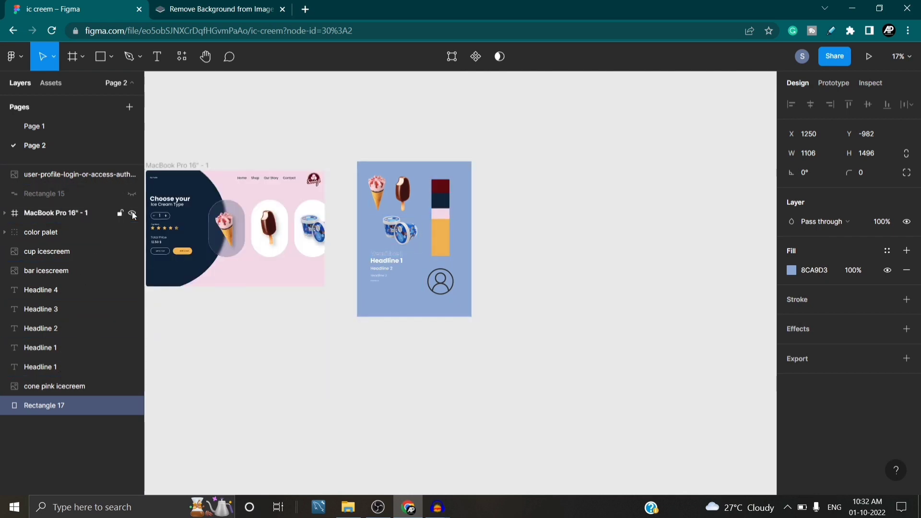
{"action": "left_click", "coordinate": [132, 213]}
{"action": "left_click", "coordinate": [132, 214]}
{"action": "left_click", "coordinate": [132, 213]}
{"action": "left_click", "coordinate": [132, 213]}
{"action": "left_click", "coordinate": [133, 213]}
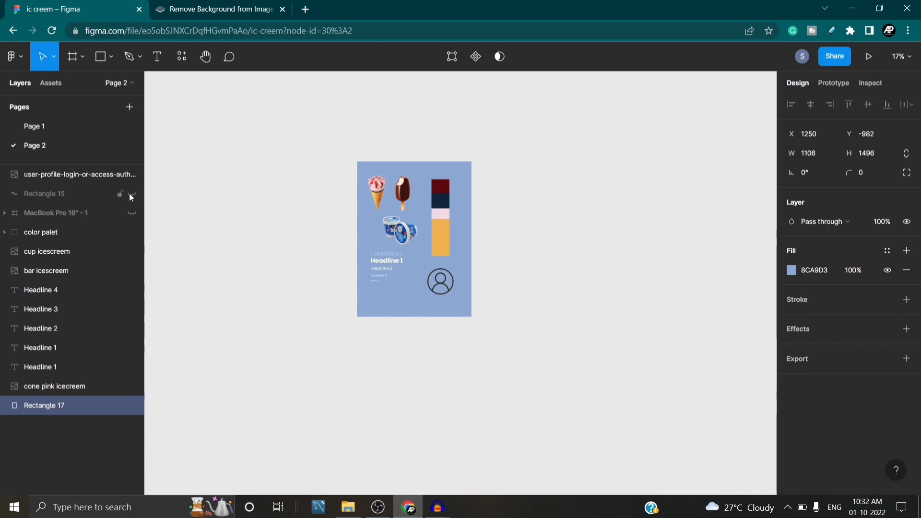
Delete the hidden Rectangle 15 layer from Page 2.
{"action": "left_click", "coordinate": [87, 193]}
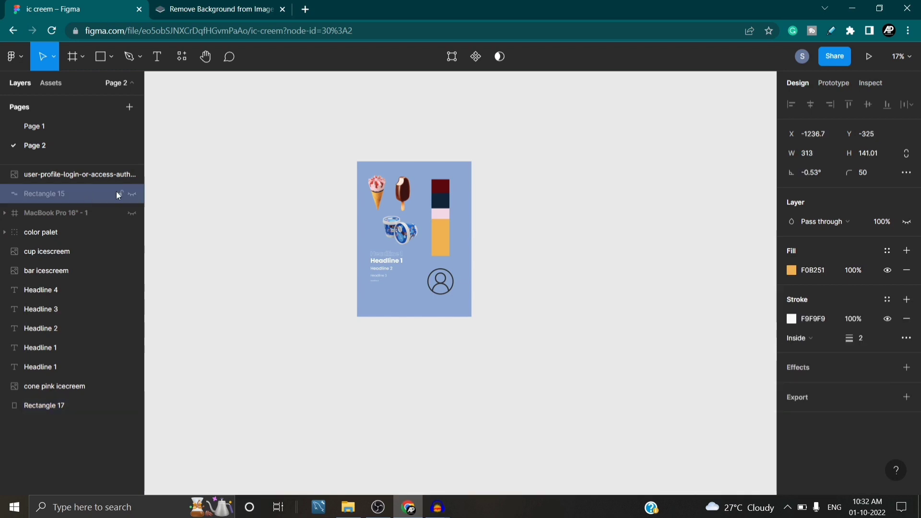
{"action": "right_click", "coordinate": [114, 192]}
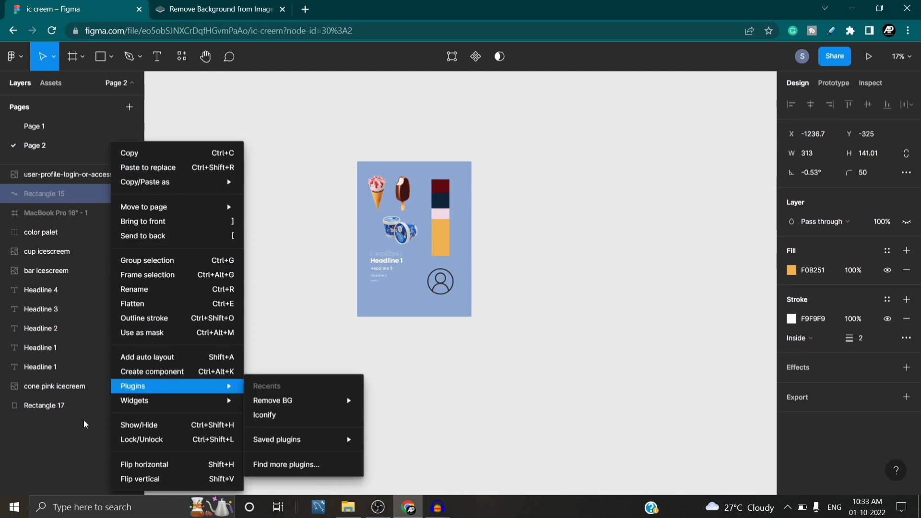
{"action": "key", "text": "Escape"}
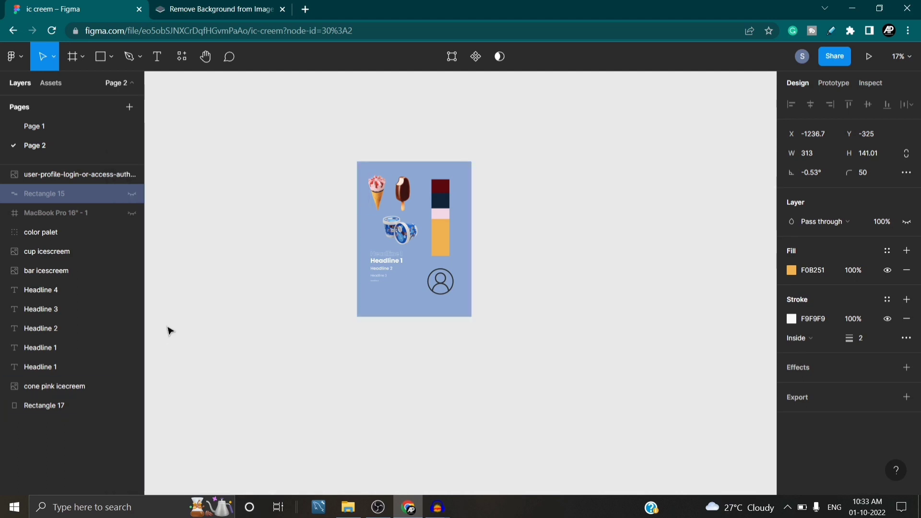
{"action": "key", "text": "Delete"}
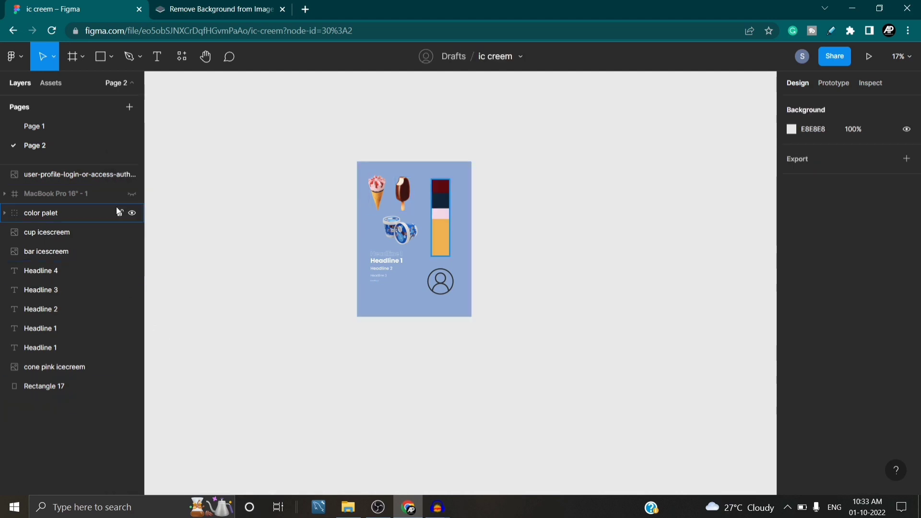
Check Page 1 again and return to Page 2 to examine the headline samples on the asset board.
{"action": "left_click", "coordinate": [40, 125]}
{"action": "left_click", "coordinate": [45, 146]}
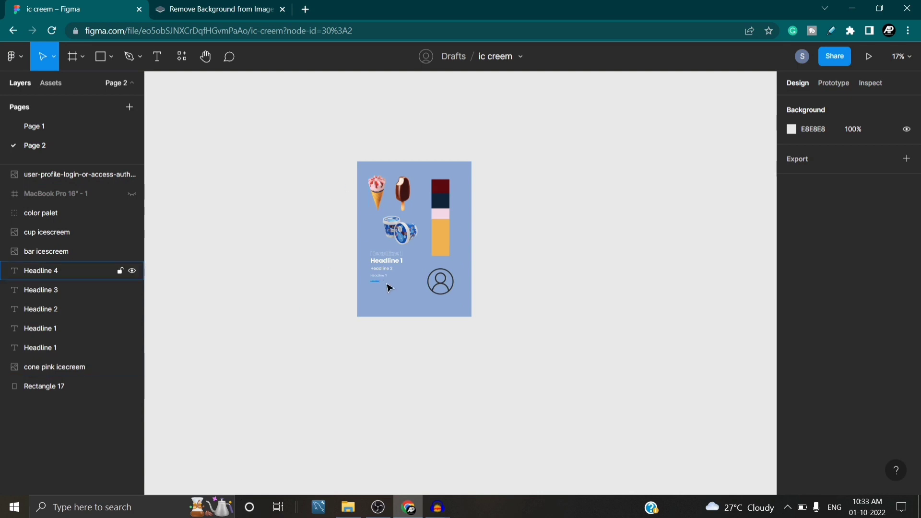
{"action": "scroll", "coordinate": [408, 291], "scroll_direction": "up", "scroll_amount": 1}
{"action": "scroll", "coordinate": [403, 298], "scroll_direction": "down", "scroll_amount": 5}
{"action": "scroll", "coordinate": [386, 288], "scroll_direction": "up", "scroll_amount": 5}
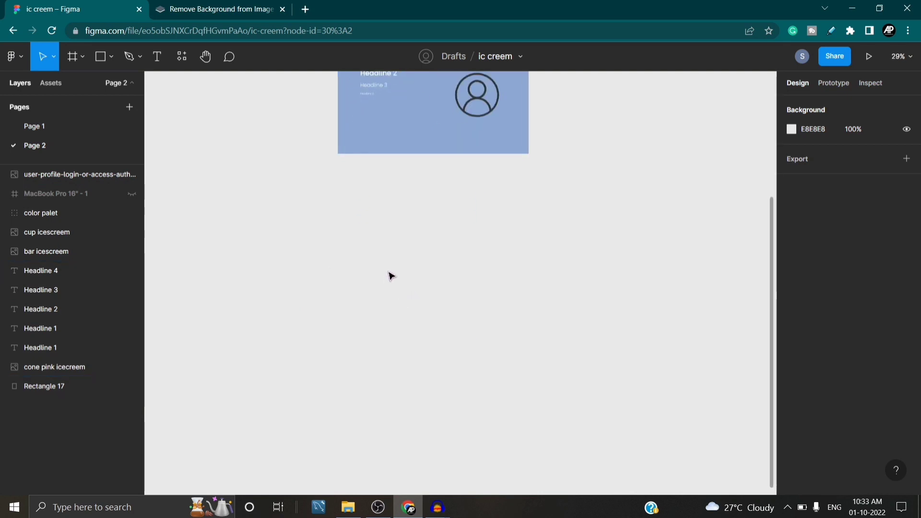
{"action": "scroll", "coordinate": [391, 276], "scroll_direction": "up", "scroll_amount": 10}
{"action": "scroll", "coordinate": [391, 276], "scroll_direction": "down", "scroll_amount": 1}
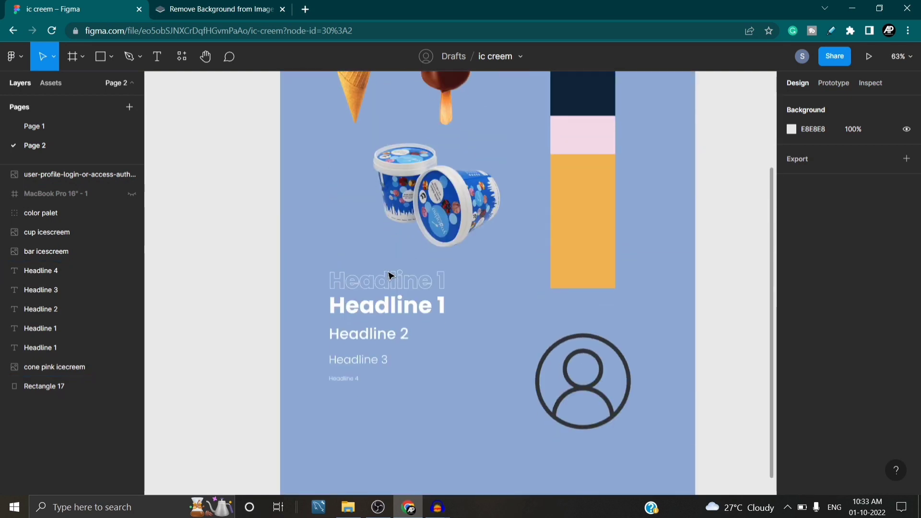
{"action": "scroll", "coordinate": [391, 276], "scroll_direction": "down", "scroll_amount": 1}
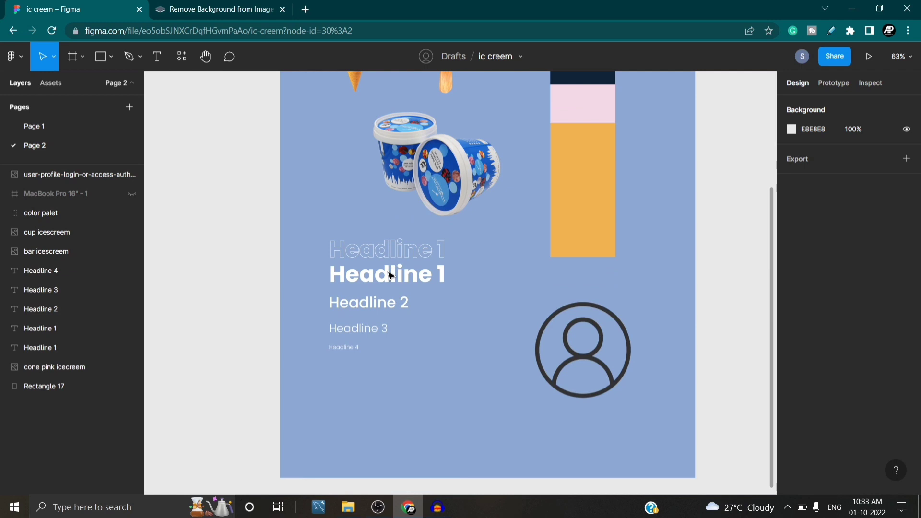
{"action": "scroll", "coordinate": [391, 276], "scroll_direction": "down", "scroll_amount": 5}
Examine the font weights and sizes of the Headline 1, Headline 2, Headline 3 and Headline 4 samples.
{"action": "left_click", "coordinate": [367, 254]}
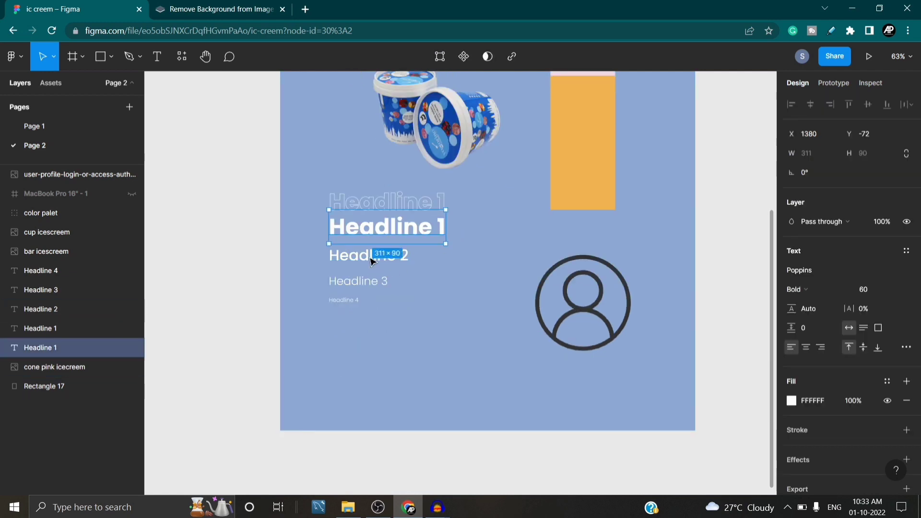
{"action": "left_click", "coordinate": [344, 300]}
{"action": "key", "text": "alt"}
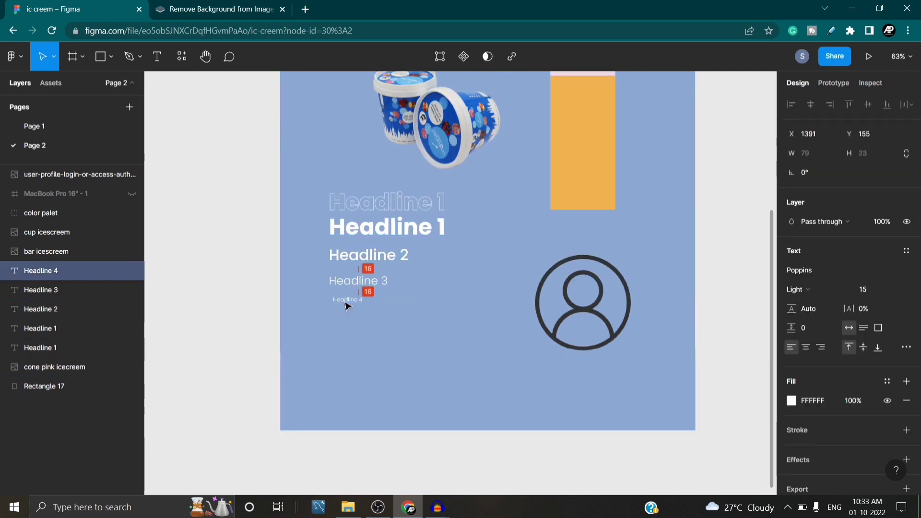
{"action": "left_click", "coordinate": [377, 230]}
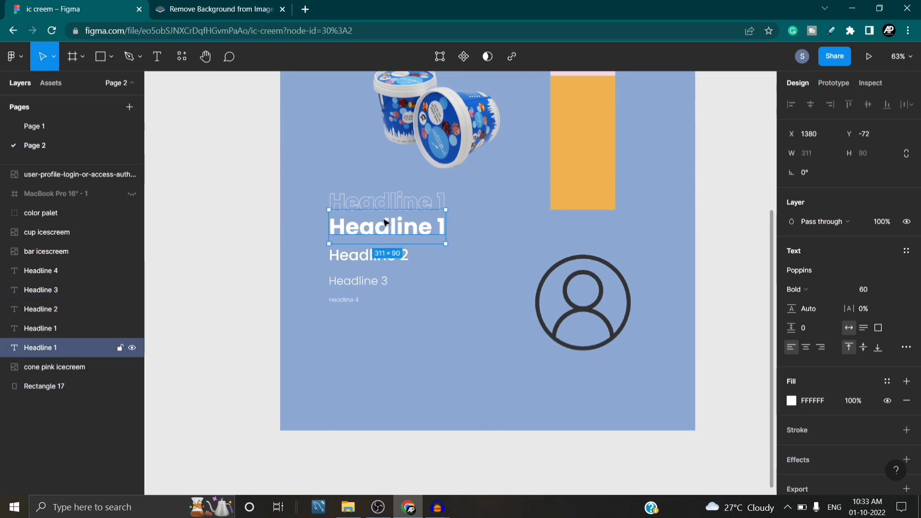
{"action": "scroll", "coordinate": [671, 264], "scroll_direction": "down", "scroll_amount": 1}
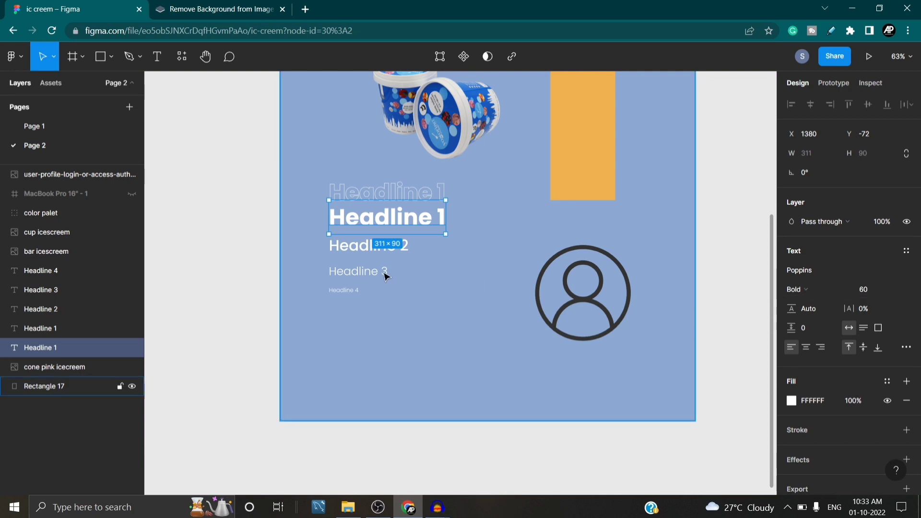
{"action": "left_click", "coordinate": [363, 253]}
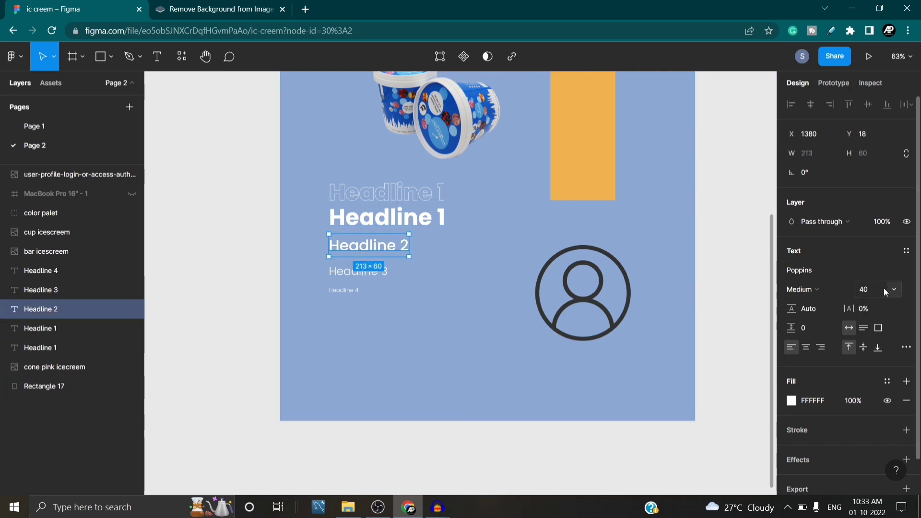
{"action": "left_click", "coordinate": [357, 276]}
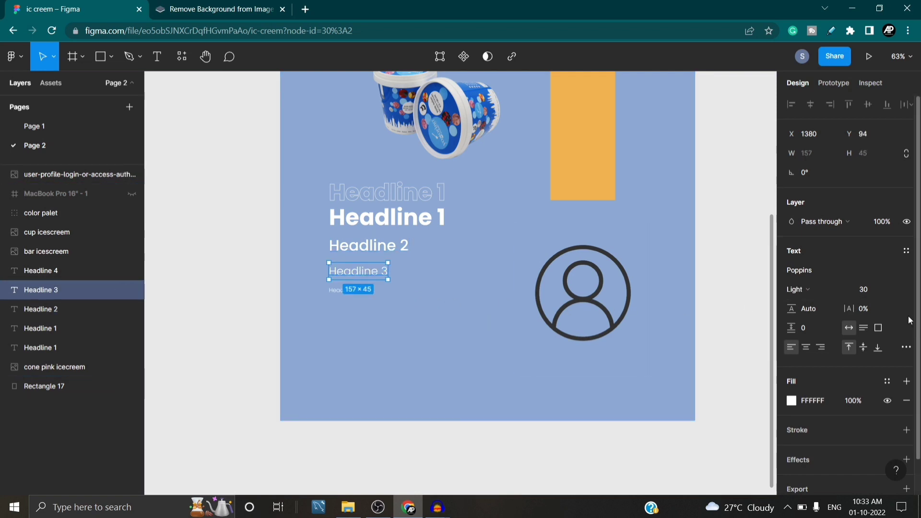
{"action": "left_click", "coordinate": [355, 326]}
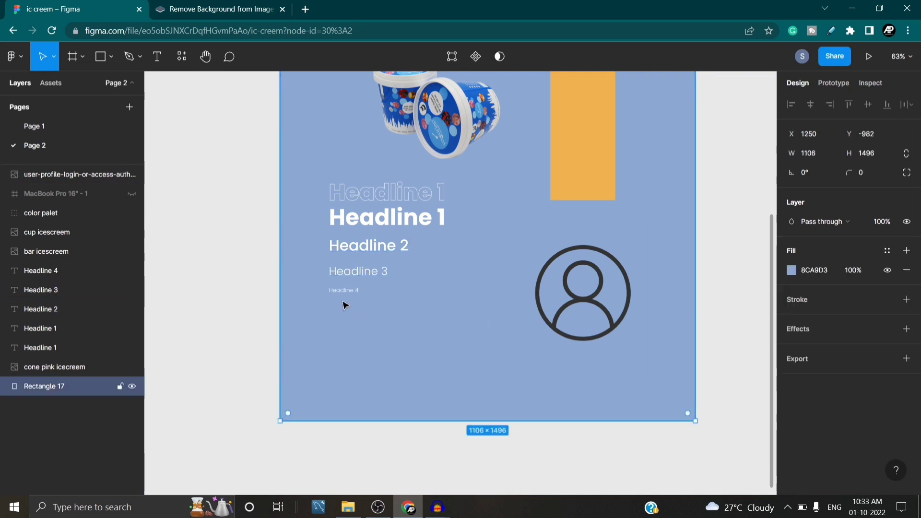
{"action": "left_click", "coordinate": [345, 297]}
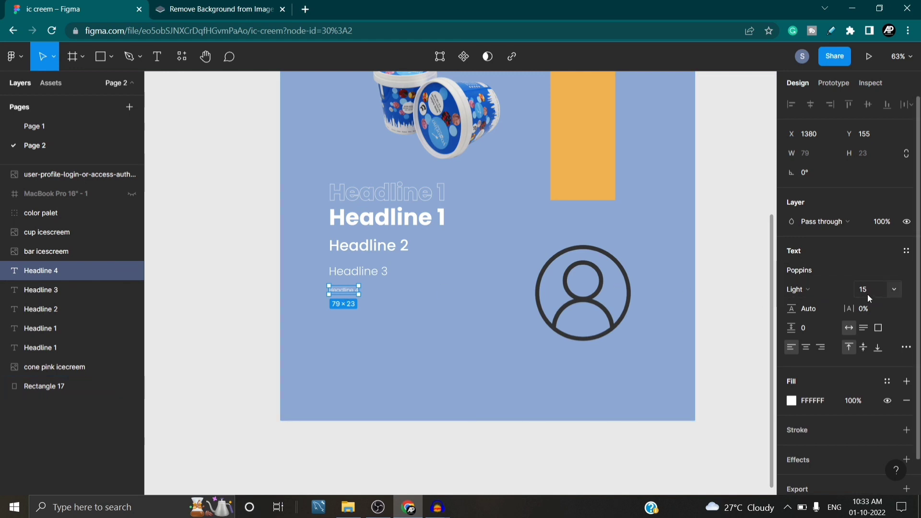
Delete the outlined duplicate of Headline 1 above the solid headline.
{"action": "scroll", "coordinate": [443, 301], "scroll_direction": "up", "scroll_amount": 1}
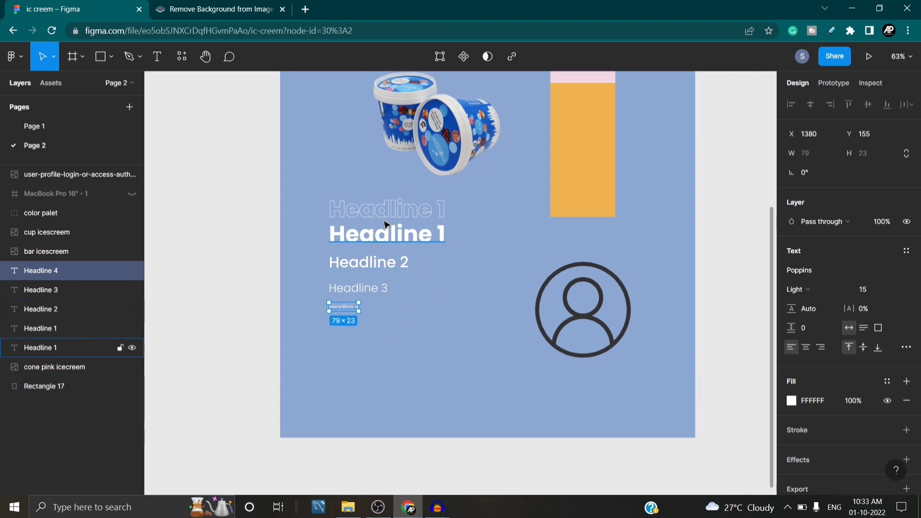
{"action": "left_click", "coordinate": [387, 224]}
{"action": "key", "text": "Delete"}
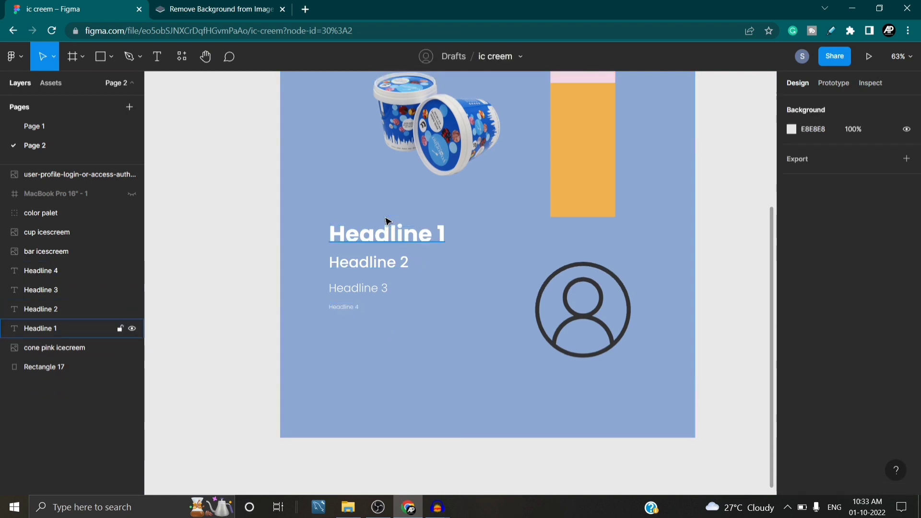
{"action": "scroll", "coordinate": [397, 261], "scroll_direction": "down", "scroll_amount": 3}
{"action": "left_click", "coordinate": [347, 267]}
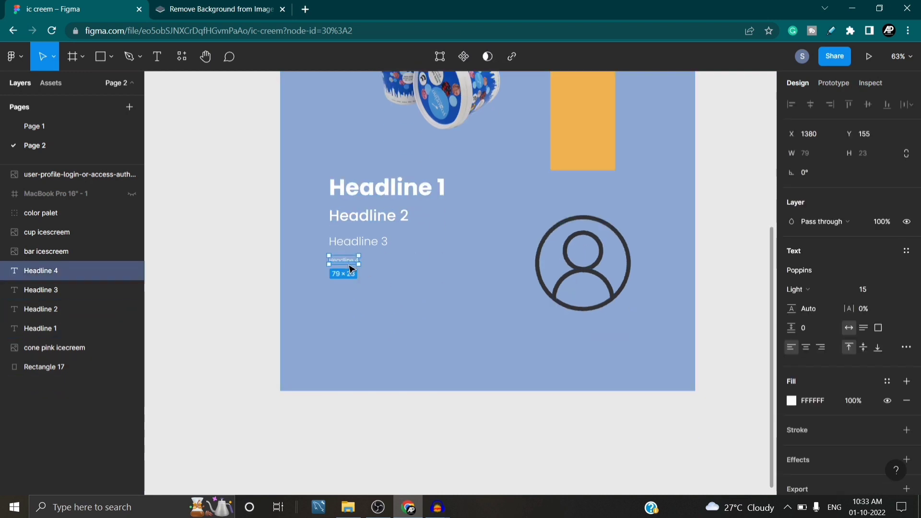
{"action": "left_click_drag", "start_coordinate": [348, 270], "coordinate": [338, 271]}
{"action": "scroll", "coordinate": [436, 281], "scroll_direction": "up", "scroll_amount": 3}
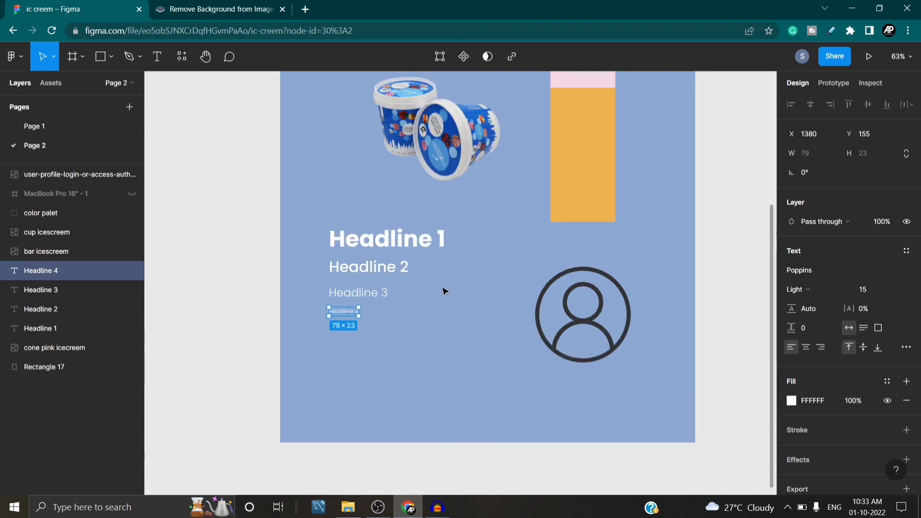
Look over the ice cream images, color palette, headline samples and user icon on the whole asset board.
{"action": "scroll", "coordinate": [432, 300], "scroll_direction": "up", "scroll_amount": 1}
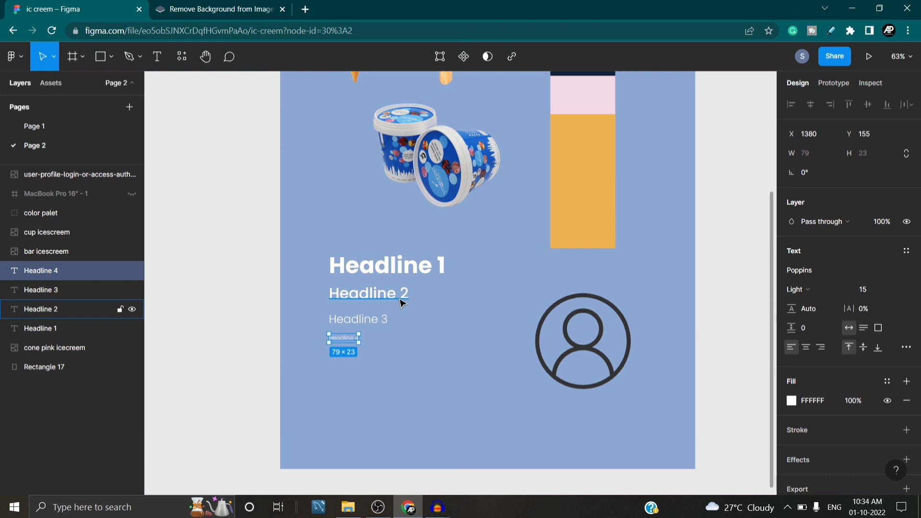
{"action": "scroll", "coordinate": [428, 277], "scroll_direction": "up", "scroll_amount": 5}
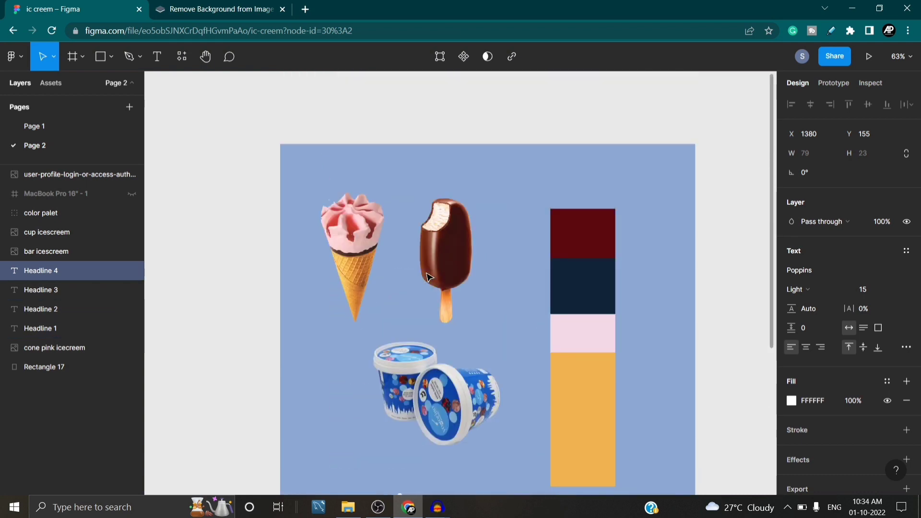
{"action": "scroll", "coordinate": [428, 278], "scroll_direction": "down", "scroll_amount": 5}
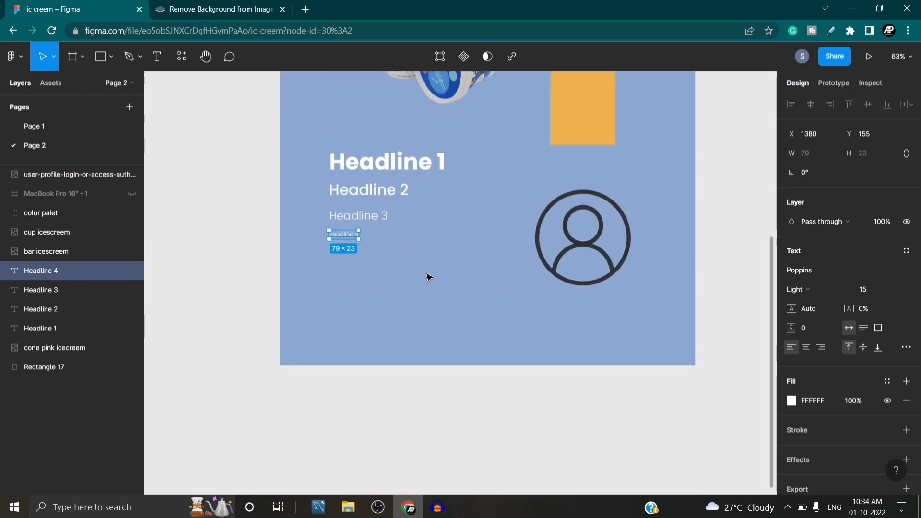
{"action": "left_click", "coordinate": [421, 280]}
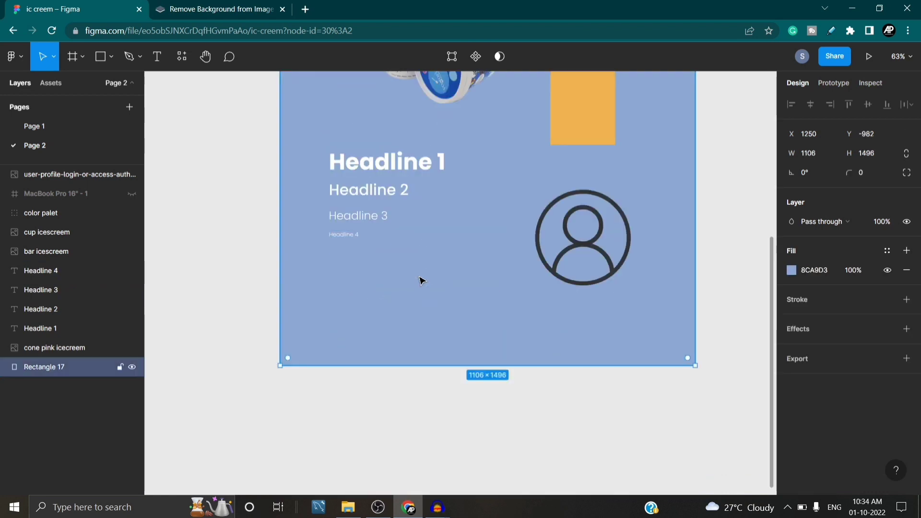
{"action": "scroll", "coordinate": [592, 259], "scroll_direction": "up", "scroll_amount": 5}
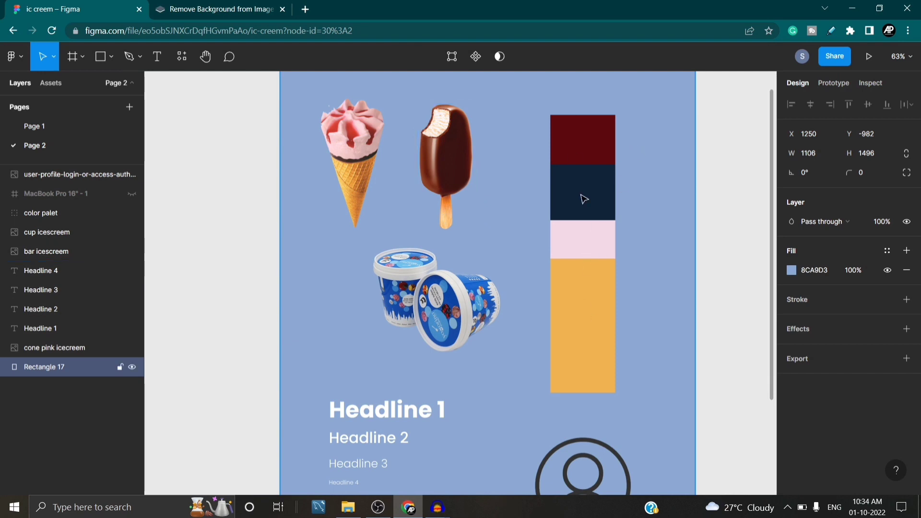
{"action": "scroll", "coordinate": [531, 206], "scroll_direction": "up", "scroll_amount": 4}
{"action": "scroll", "coordinate": [492, 280], "scroll_direction": "down", "scroll_amount": 5}
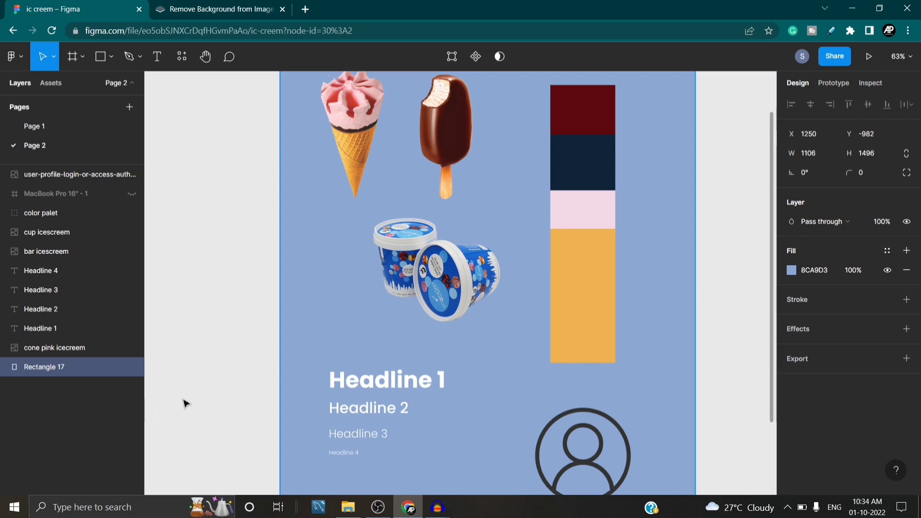
{"action": "scroll", "coordinate": [226, 294], "scroll_direction": "down", "scroll_amount": 3}
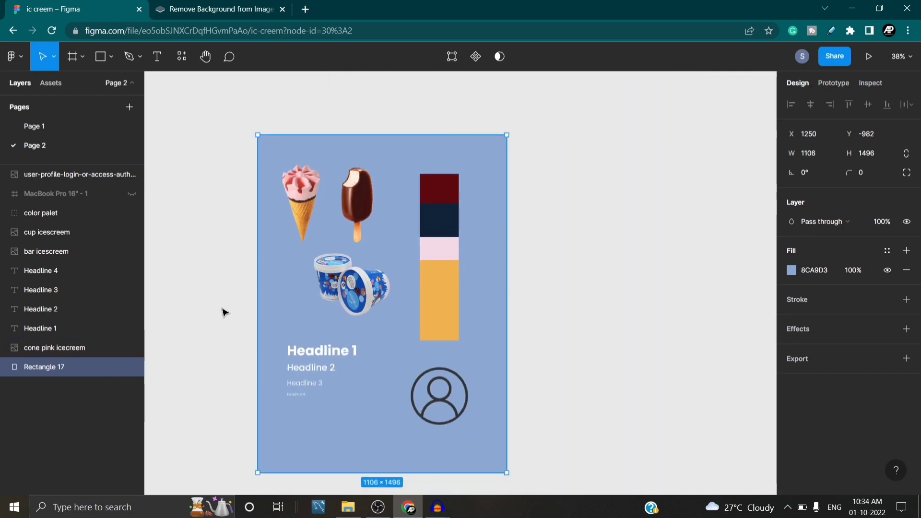
{"action": "scroll", "coordinate": [206, 320], "scroll_direction": "down", "scroll_amount": 2}
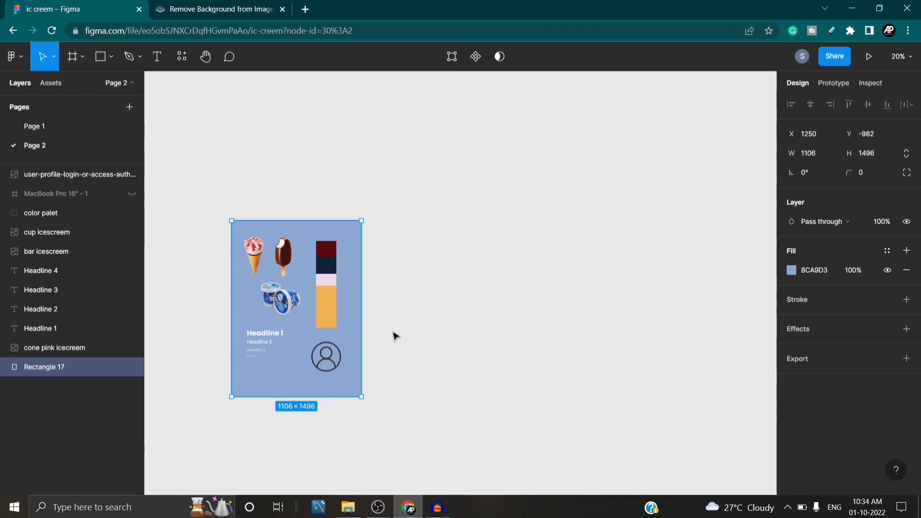
{"action": "scroll", "coordinate": [432, 331], "scroll_direction": "down", "scroll_amount": 5}
{"action": "scroll", "coordinate": [437, 327], "scroll_direction": "up", "scroll_amount": 1}
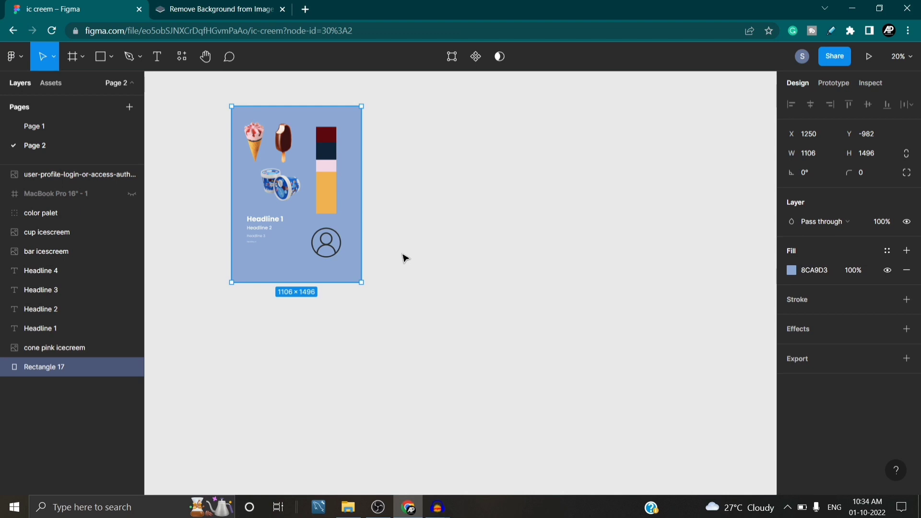
Create a MacBook Pro 16" frame (1728 × 1117) and place it on the empty canvas to the left of the asset board.
{"action": "left_click_drag", "start_coordinate": [392, 236], "coordinate": [723, 252]}
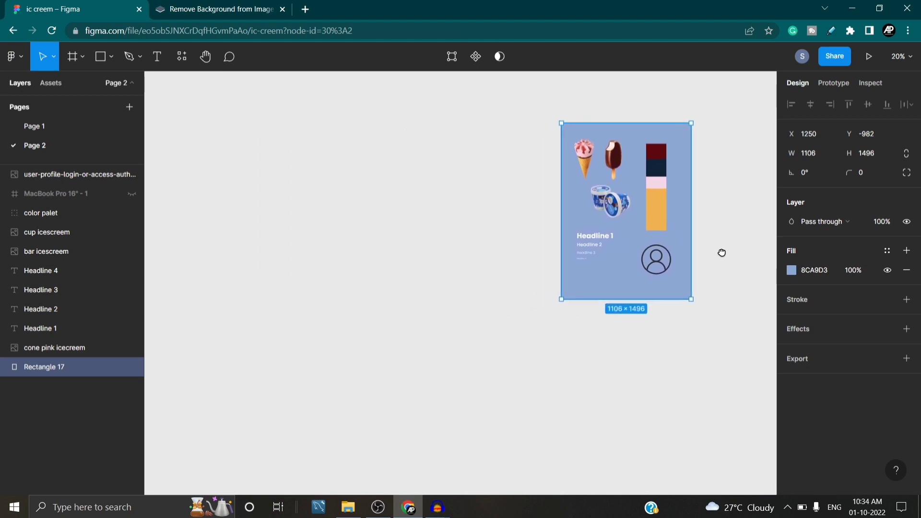
{"action": "scroll", "coordinate": [381, 307], "scroll_direction": "up", "scroll_amount": 5}
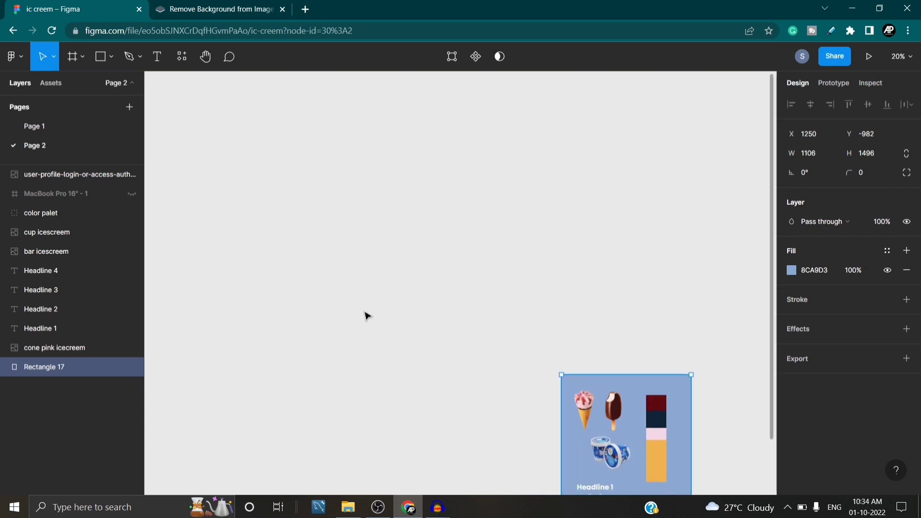
{"action": "scroll", "coordinate": [367, 315], "scroll_direction": "down", "scroll_amount": 5}
{"action": "left_click", "coordinate": [313, 331]}
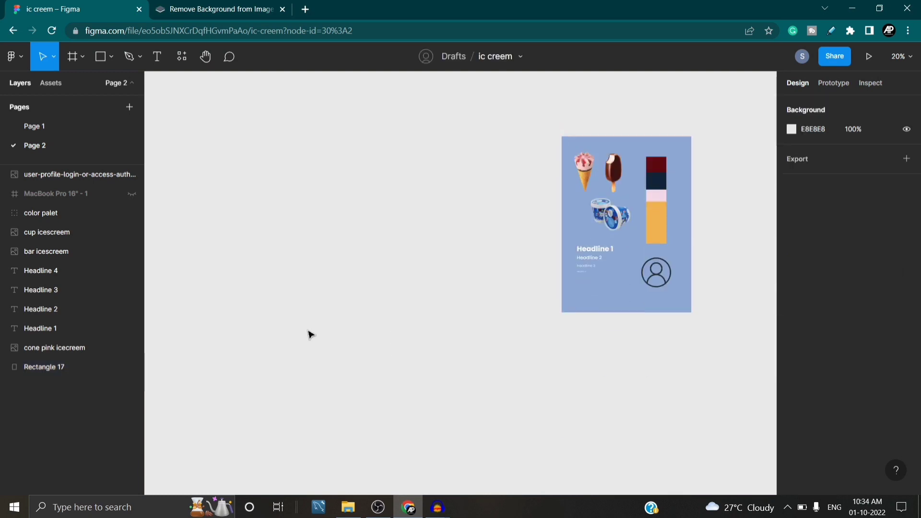
{"action": "left_click", "coordinate": [83, 57]}
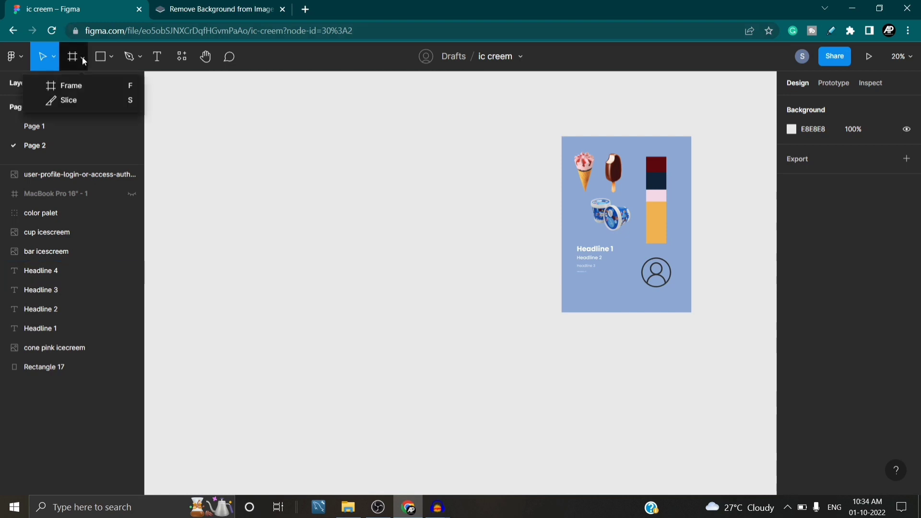
{"action": "left_click", "coordinate": [71, 84]}
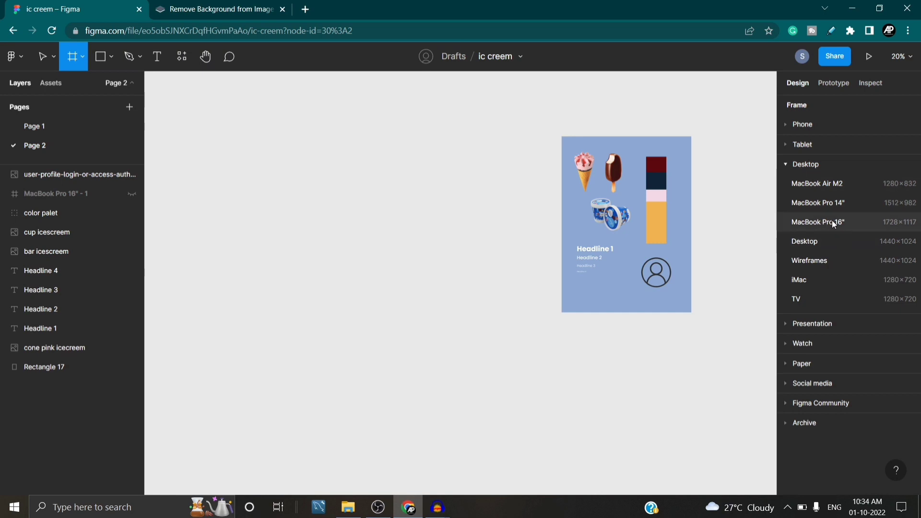
{"action": "left_click", "coordinate": [796, 161]}
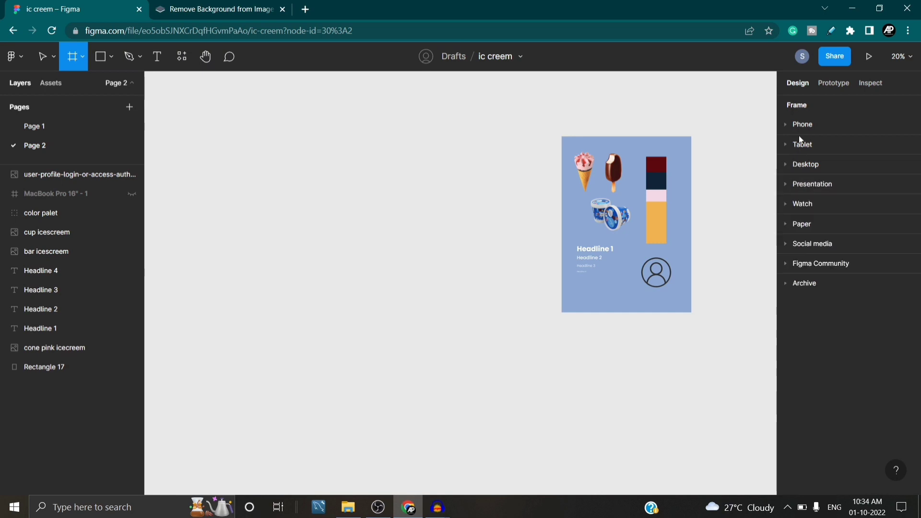
{"action": "left_click", "coordinate": [77, 60]}
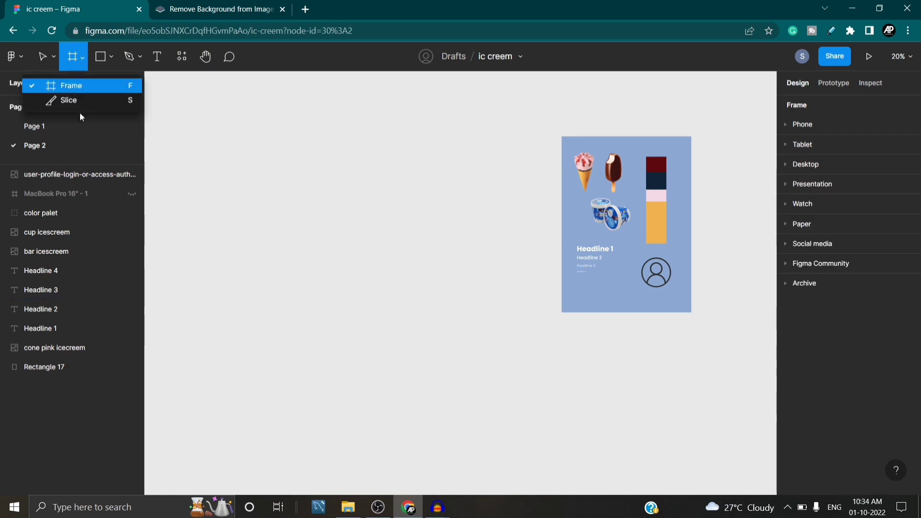
{"action": "left_click", "coordinate": [78, 88]}
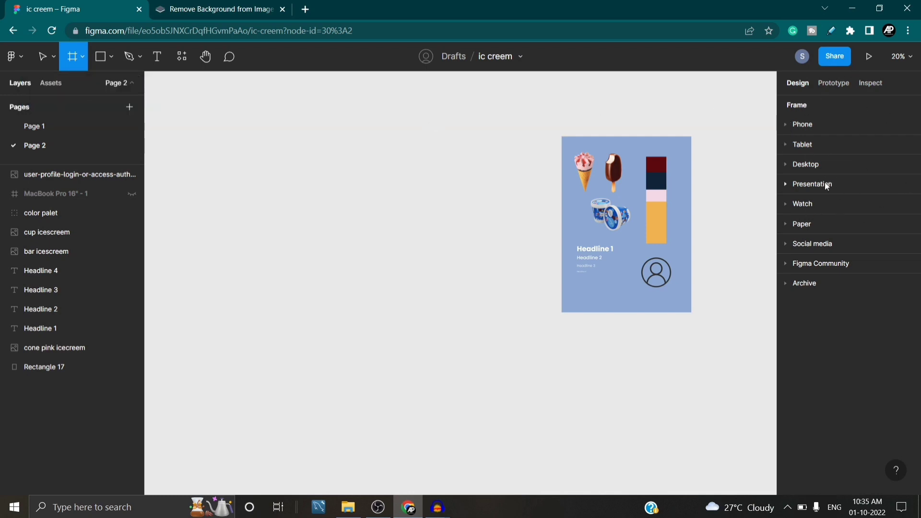
{"action": "left_click", "coordinate": [788, 164]}
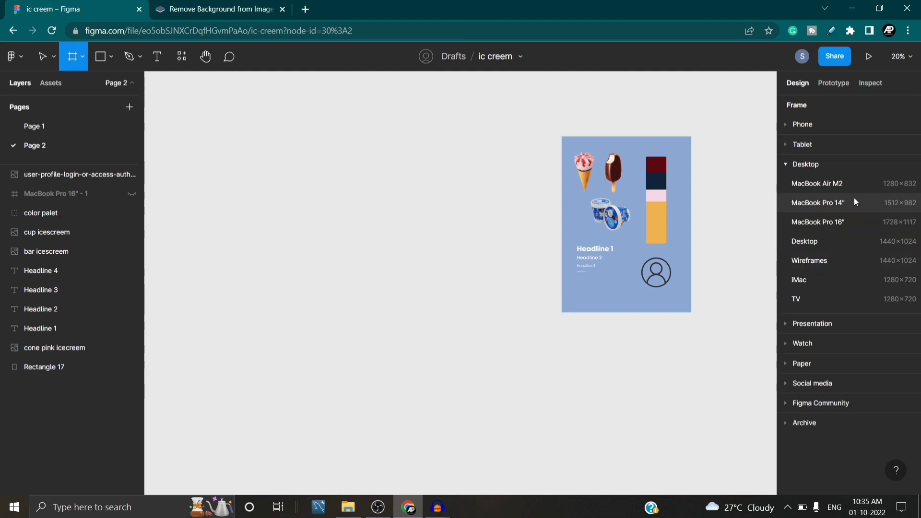
{"action": "left_click", "coordinate": [823, 225]}
{"action": "left_click_drag", "start_coordinate": [664, 303], "coordinate": [383, 221]}
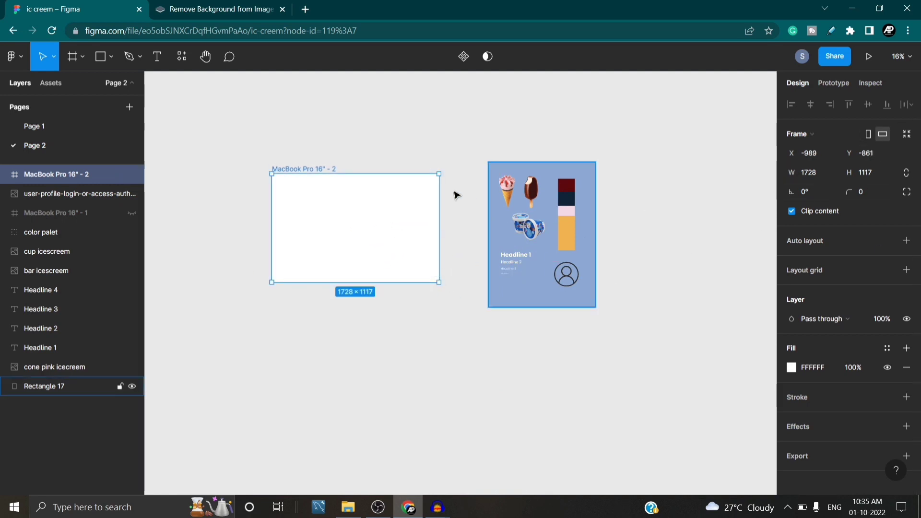
Move the blank MacBook Pro 16" frame slightly closer to the asset board, to about X -912, Y -808.
{"action": "scroll", "coordinate": [375, 210], "scroll_direction": "down", "scroll_amount": 1}
{"action": "scroll", "coordinate": [376, 209], "scroll_direction": "down", "scroll_amount": 1}
{"action": "scroll", "coordinate": [450, 216], "scroll_direction": "up", "scroll_amount": 1}
{"action": "left_click", "coordinate": [409, 331]}
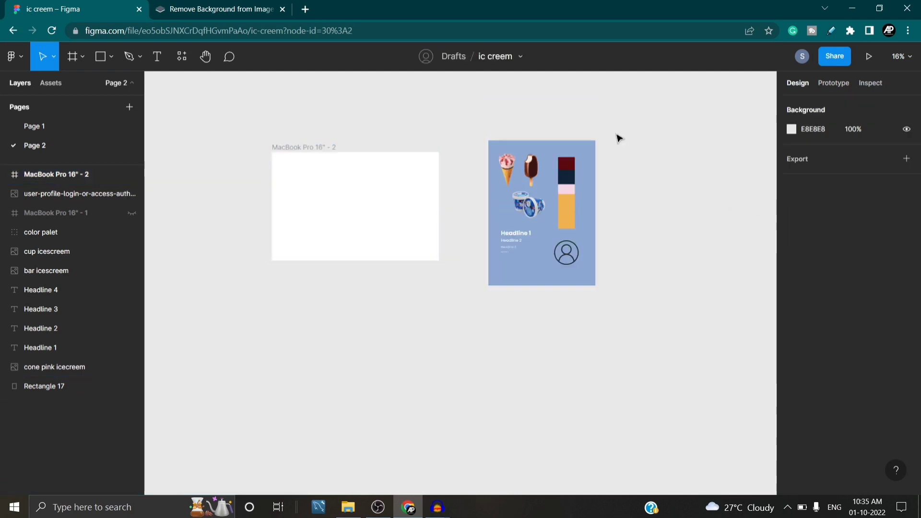
{"action": "left_click_drag", "start_coordinate": [355, 194], "coordinate": [358, 194]}
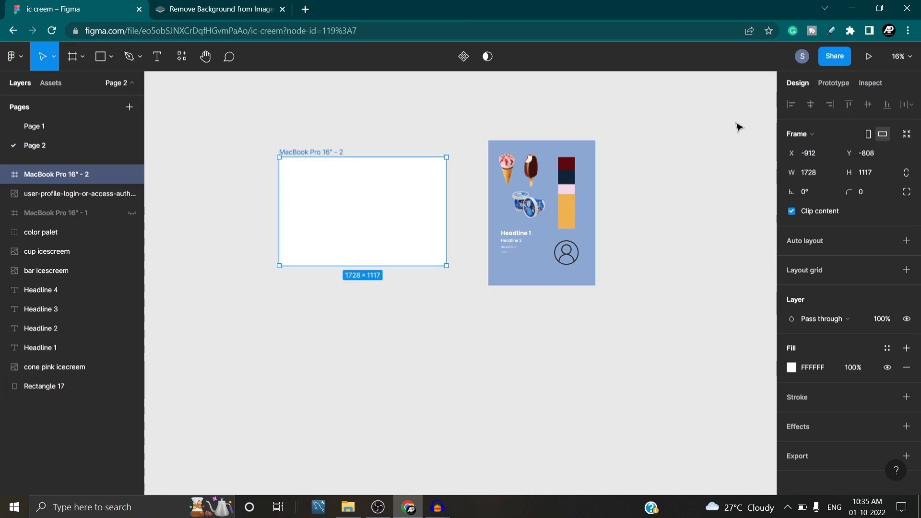
Change the canvas background of Page 2 to dark gray 5F5F5F.
{"action": "left_click", "coordinate": [665, 205]}
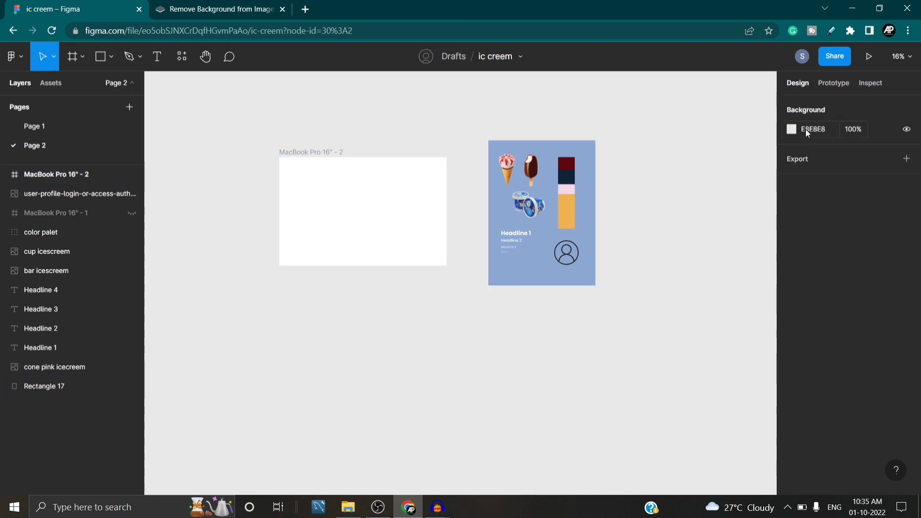
{"action": "left_click", "coordinate": [792, 130]}
{"action": "left_click_drag", "start_coordinate": [634, 158], "coordinate": [634, 235]}
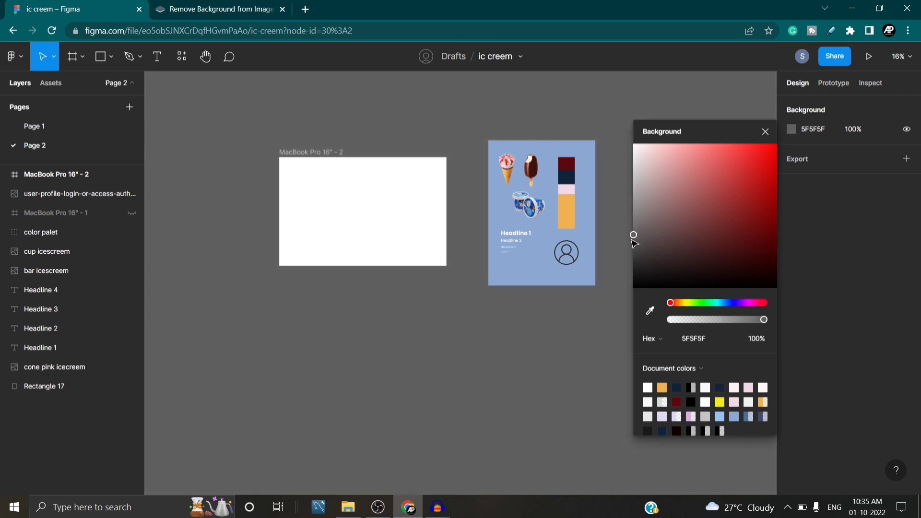
{"action": "left_click", "coordinate": [765, 132]}
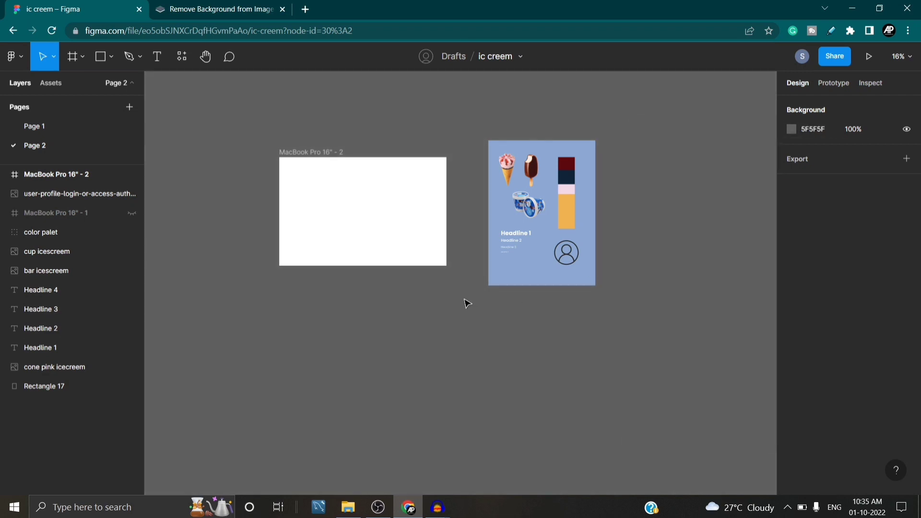
Examine the blank MacBook Pro 16" frame on the canvas and its entry in the layer list.
{"action": "scroll", "coordinate": [504, 216], "scroll_direction": "down", "scroll_amount": 3}
{"action": "scroll", "coordinate": [467, 183], "scroll_direction": "up", "scroll_amount": 3}
{"action": "scroll", "coordinate": [427, 205], "scroll_direction": "up", "scroll_amount": 1}
{"action": "scroll", "coordinate": [306, 325], "scroll_direction": "up", "scroll_amount": 5}
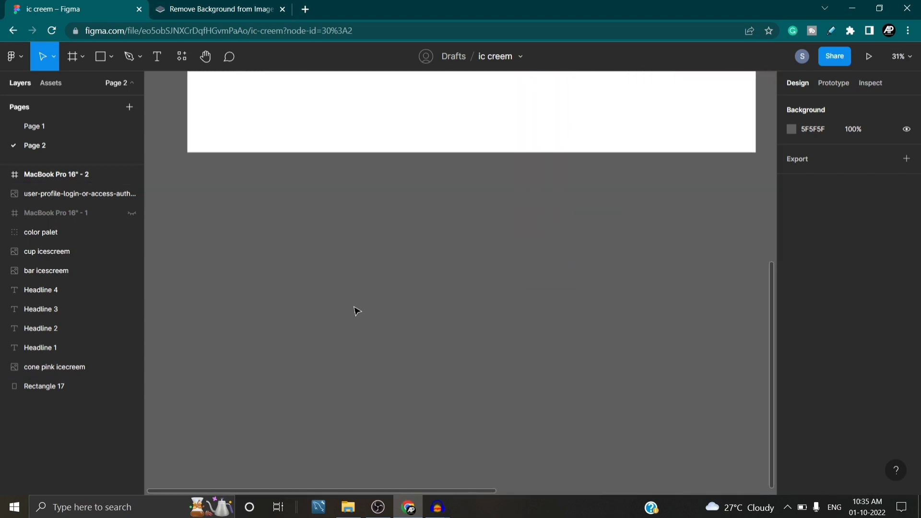
{"action": "scroll", "coordinate": [388, 299], "scroll_direction": "up", "scroll_amount": 5}
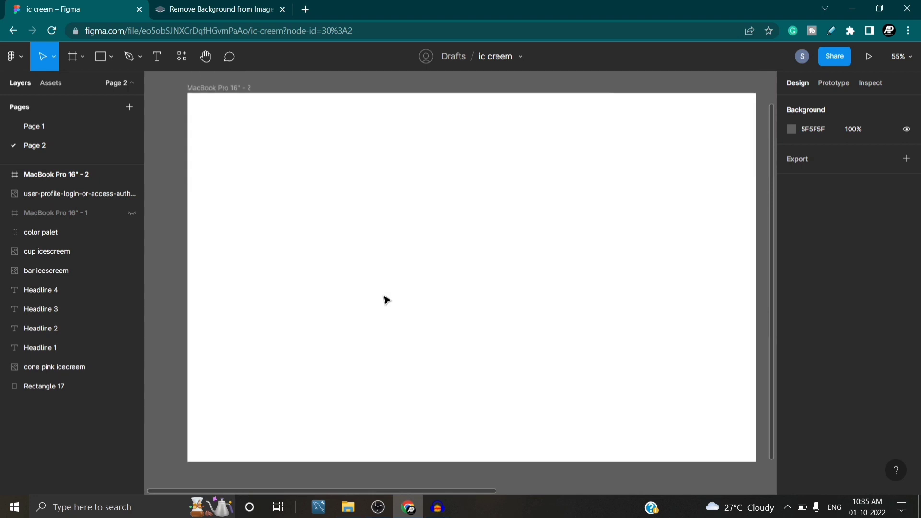
{"action": "scroll", "coordinate": [388, 300], "scroll_direction": "down", "scroll_amount": 5}
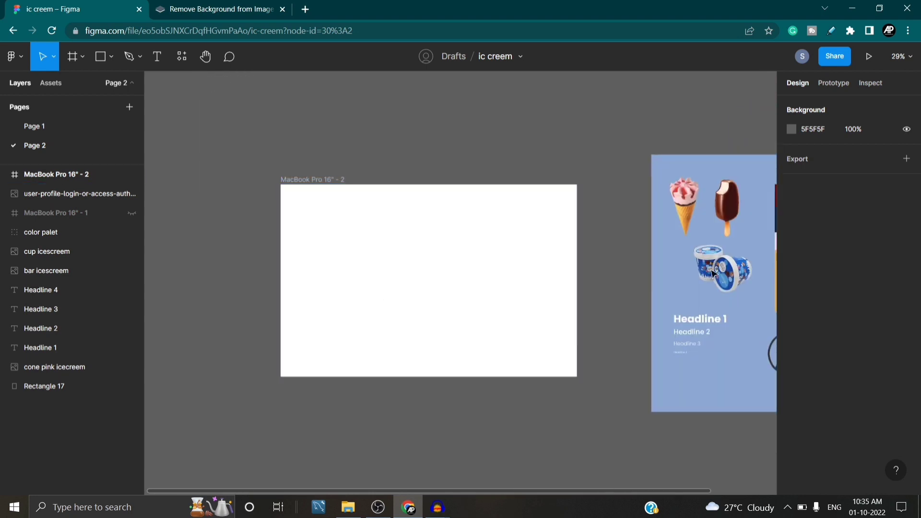
{"action": "left_click", "coordinate": [354, 229]}
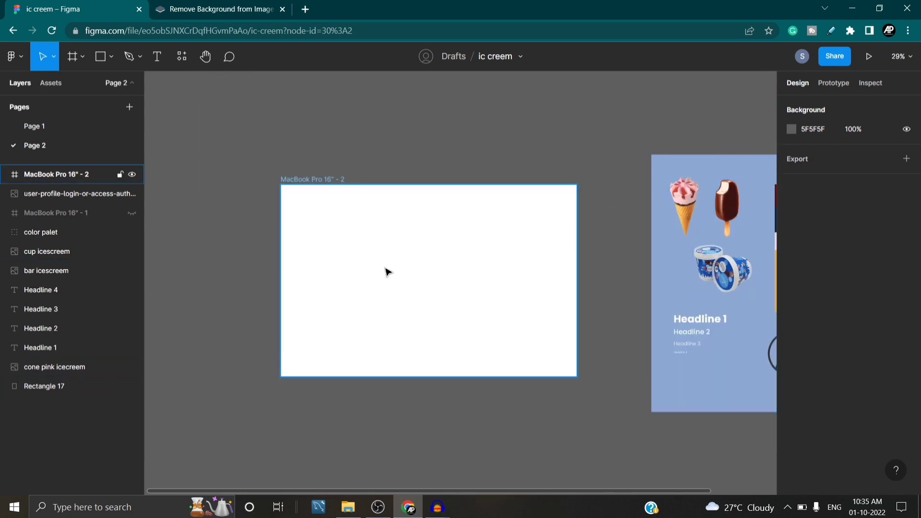
{"action": "scroll", "coordinate": [389, 272], "scroll_direction": "up", "scroll_amount": 3}
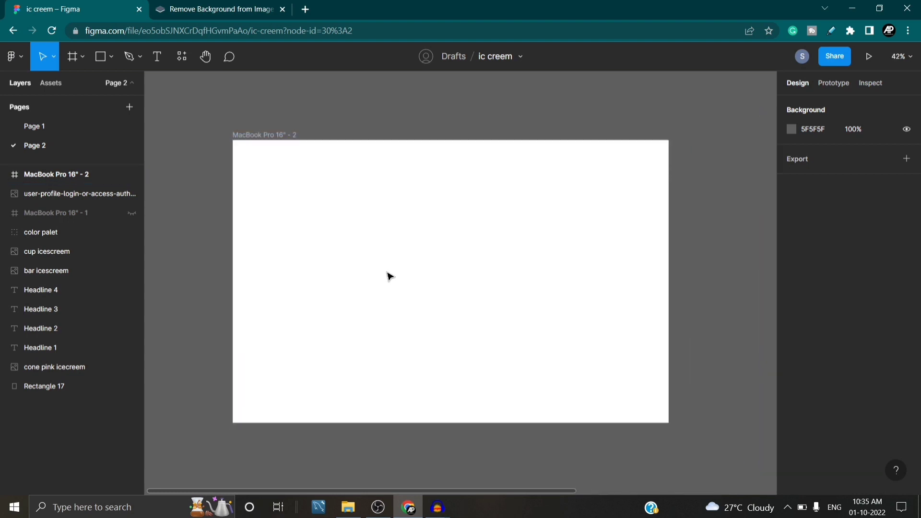
{"action": "scroll", "coordinate": [390, 277], "scroll_direction": "down", "scroll_amount": 1}
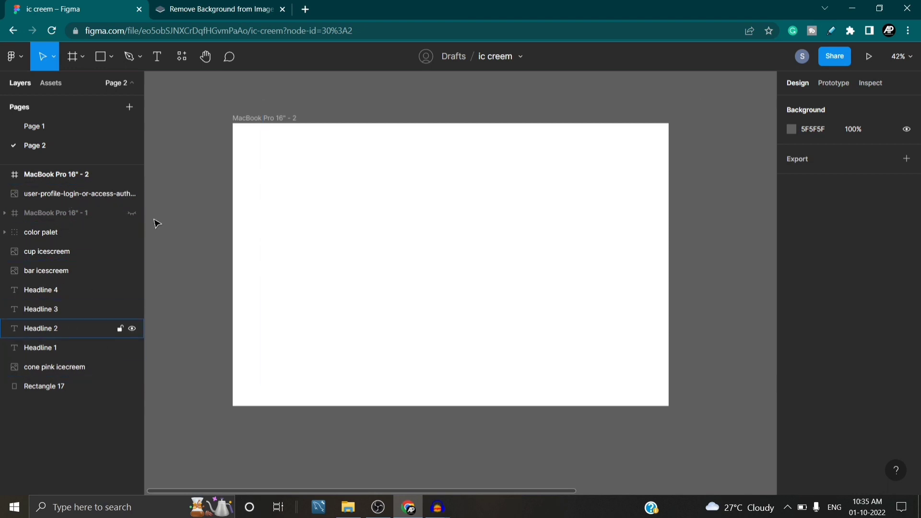
{"action": "left_click", "coordinate": [88, 169]}
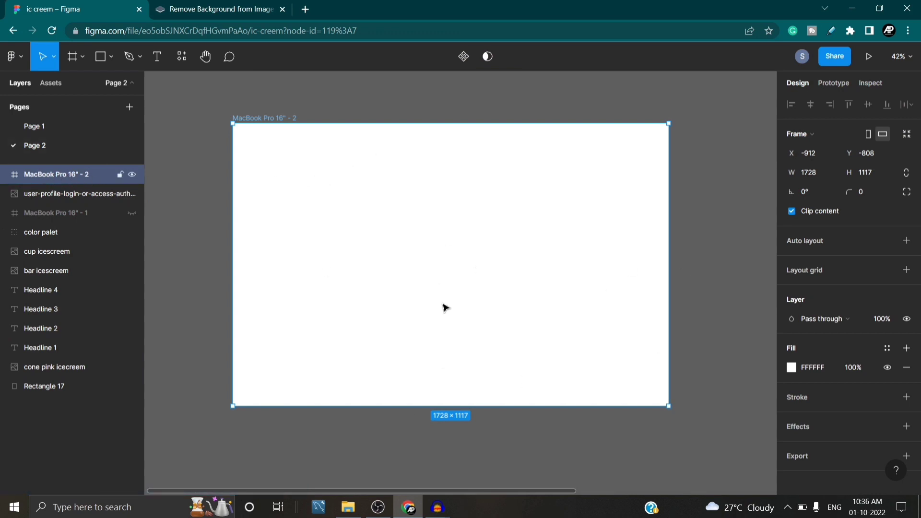
{"action": "scroll", "coordinate": [504, 228], "scroll_direction": "down", "scroll_amount": 1}
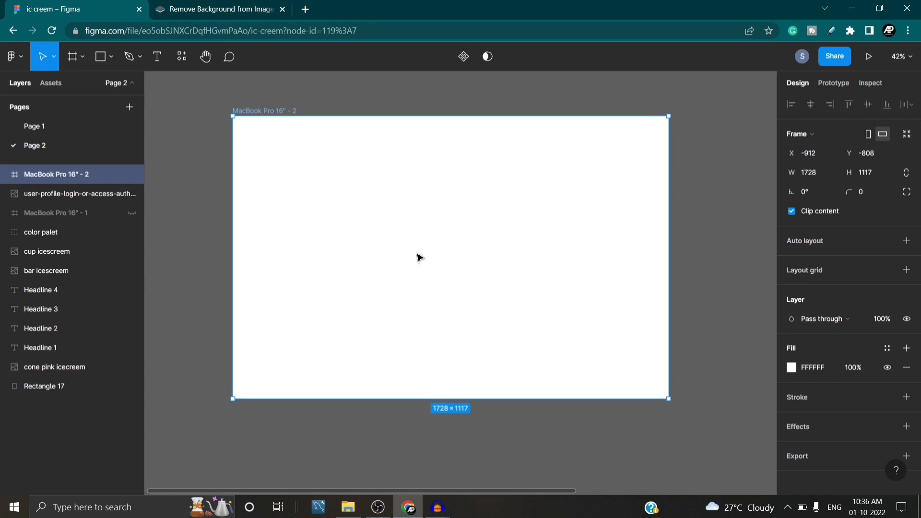
{"action": "left_click", "coordinate": [209, 280]}
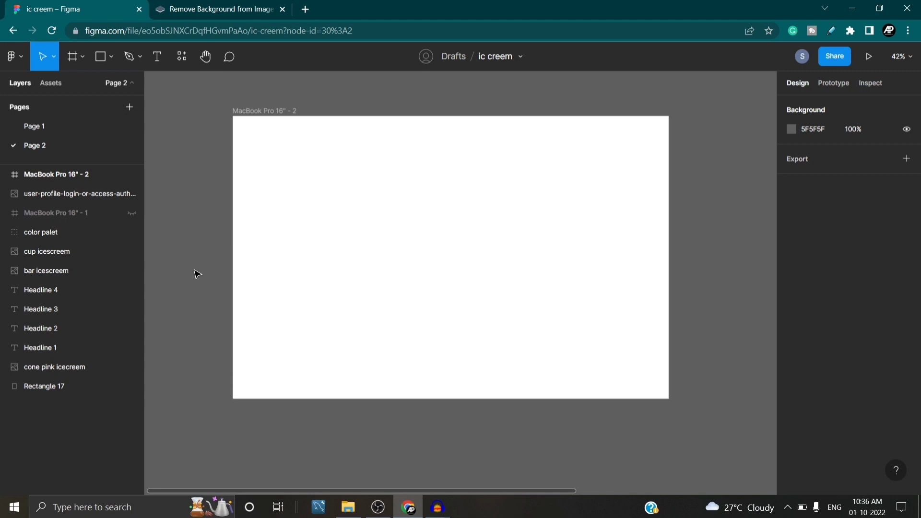
Draw a large ellipse, about 1544 × 1506, overlapping the left side of the MacBook Pro 16" - 2 frame.
{"action": "left_click", "coordinate": [110, 61]}
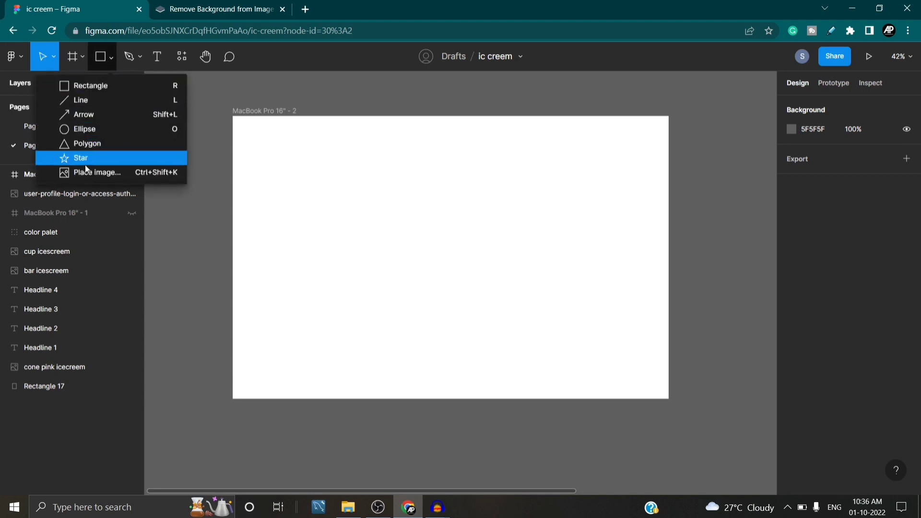
{"action": "left_click", "coordinate": [103, 136]}
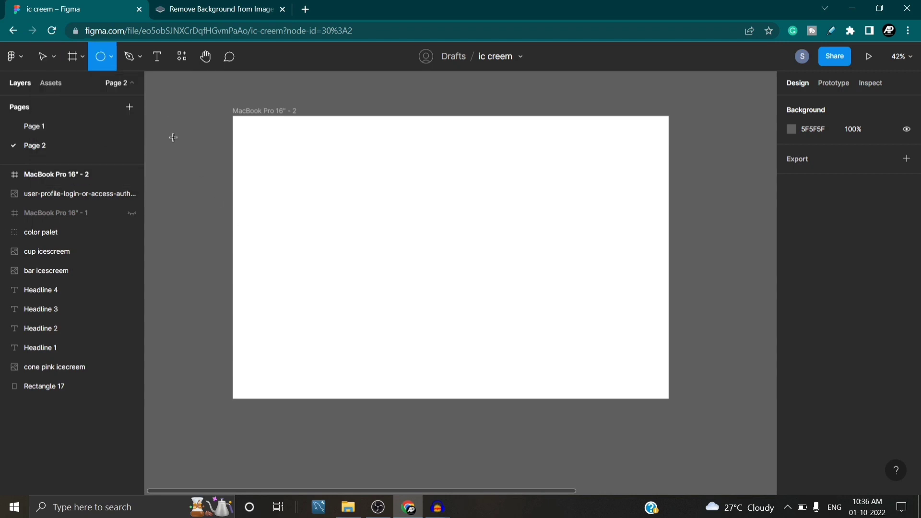
{"action": "scroll", "coordinate": [173, 138], "scroll_direction": "down", "scroll_amount": 3}
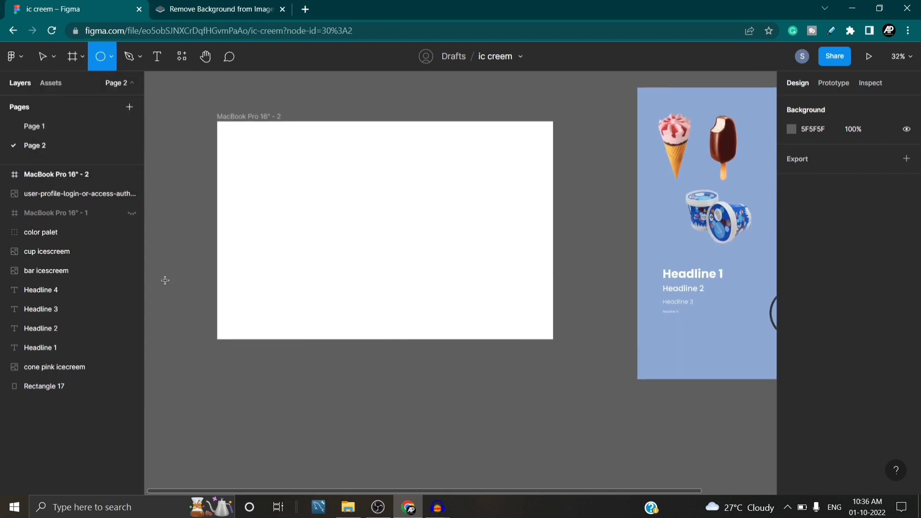
{"action": "scroll", "coordinate": [256, 207], "scroll_direction": "left", "scroll_amount": 4}
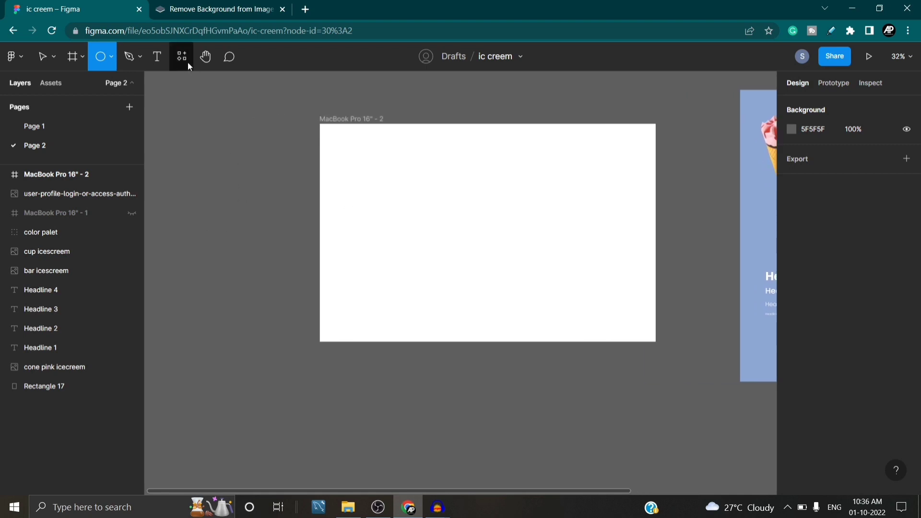
{"action": "left_click_drag", "start_coordinate": [188, 85], "coordinate": [488, 379]}
{"action": "left_click_drag", "start_coordinate": [378, 274], "coordinate": [355, 264]}
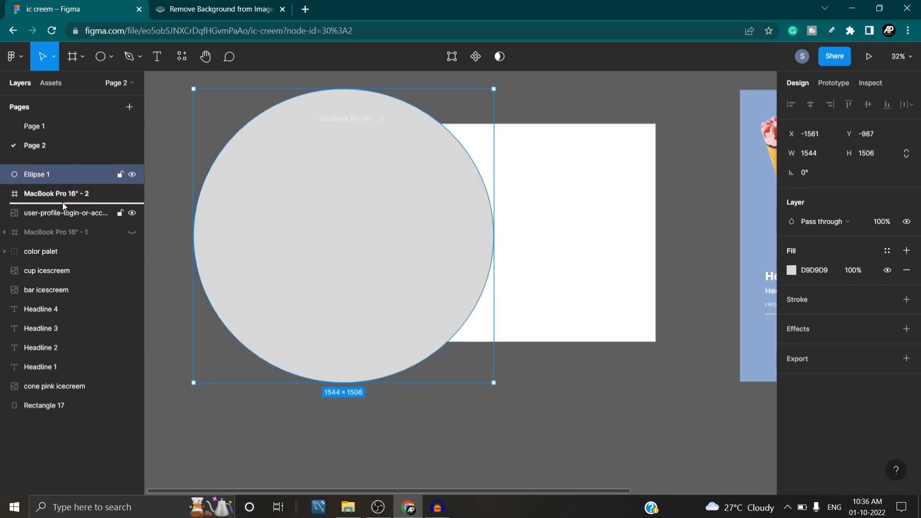
Nest the ellipse inside the MacBook Pro 16" - 2 frame so it is clipped at the frame's left side, at about X -680, Y -195.
{"action": "left_click_drag", "start_coordinate": [64, 177], "coordinate": [65, 201]}
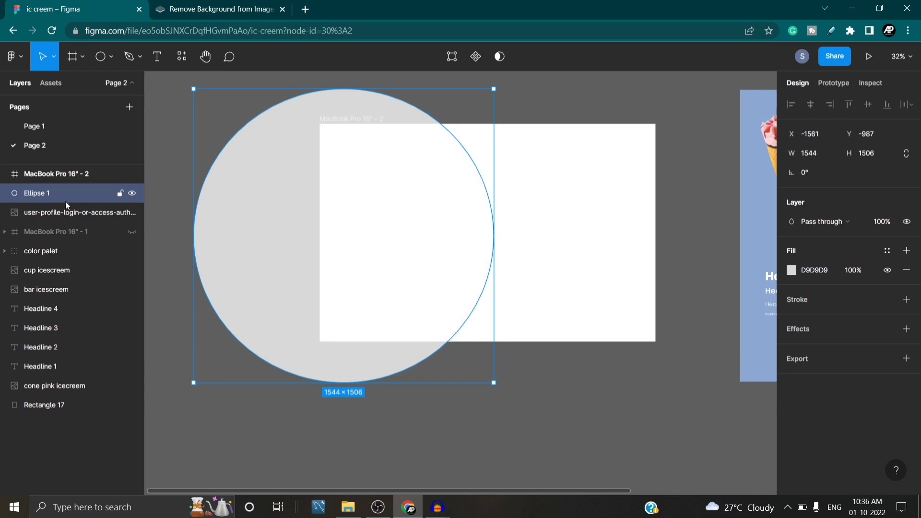
{"action": "left_click", "coordinate": [54, 175]}
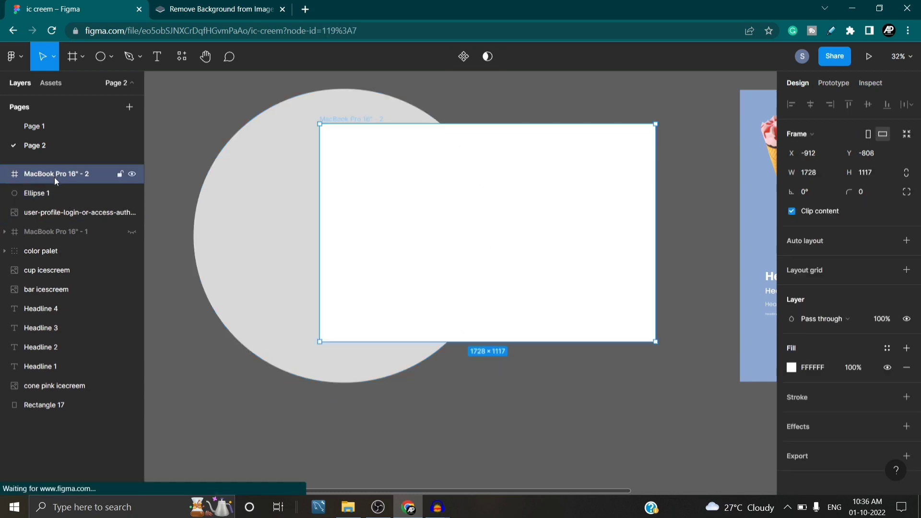
{"action": "left_click", "coordinate": [56, 194]}
{"action": "left_click", "coordinate": [64, 178]}
{"action": "left_click_drag", "start_coordinate": [235, 257], "coordinate": [367, 243]}
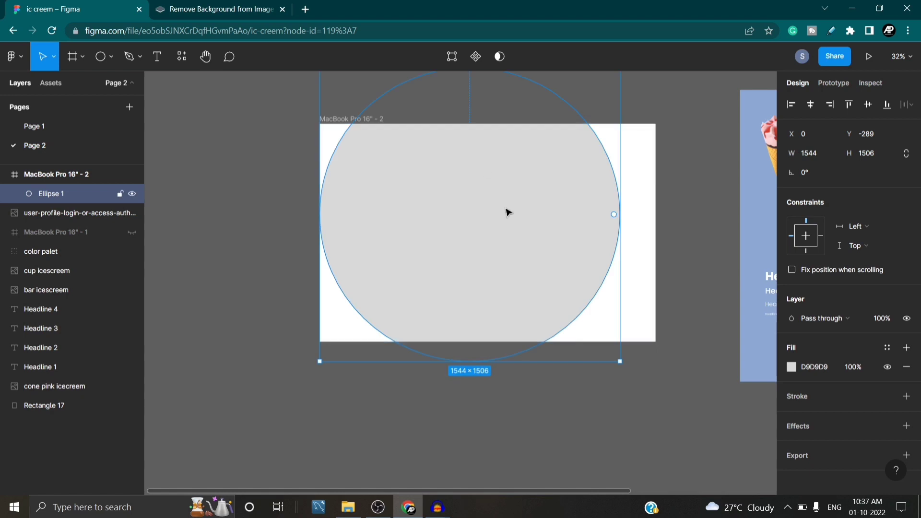
{"action": "left_click_drag", "start_coordinate": [489, 217], "coordinate": [341, 222]}
{"action": "left_click_drag", "start_coordinate": [405, 226], "coordinate": [389, 242]}
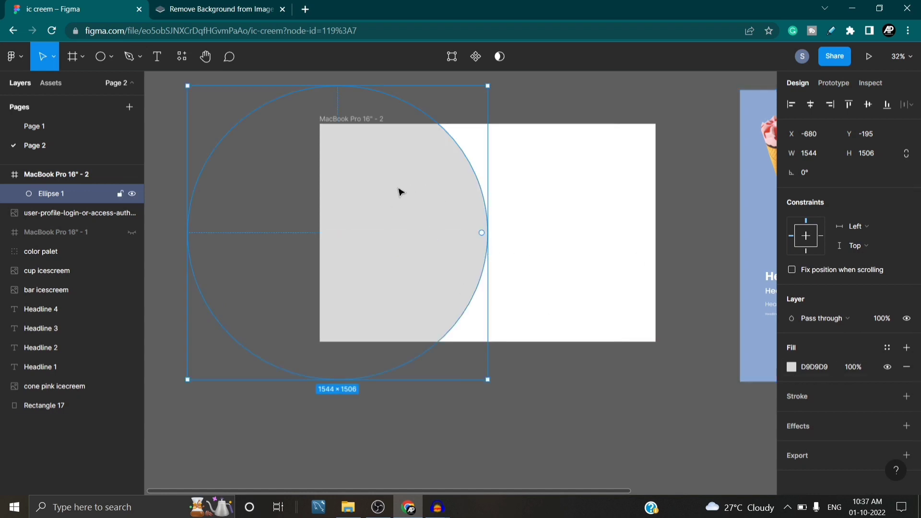
Fill the ellipse with the dark navy 102339 sampled from the color palette on the asset board.
{"action": "left_click", "coordinate": [791, 368]}
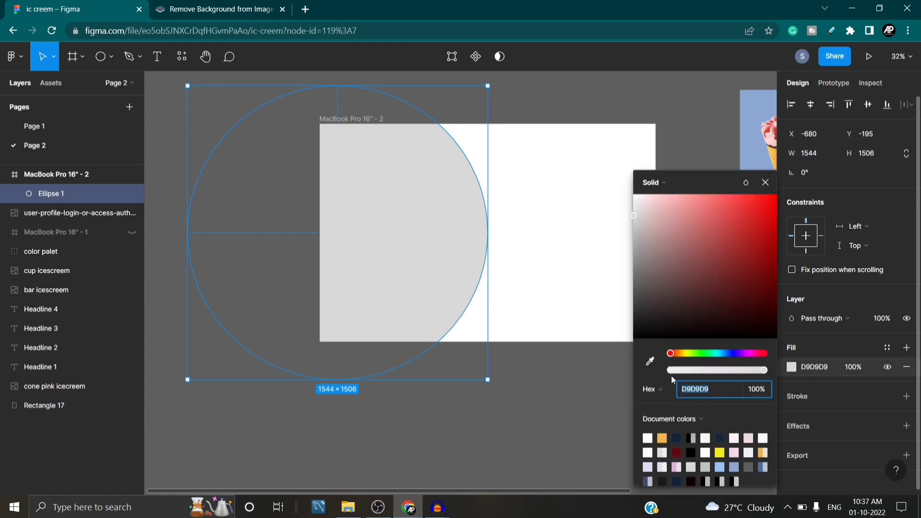
{"action": "left_click", "coordinate": [650, 361]}
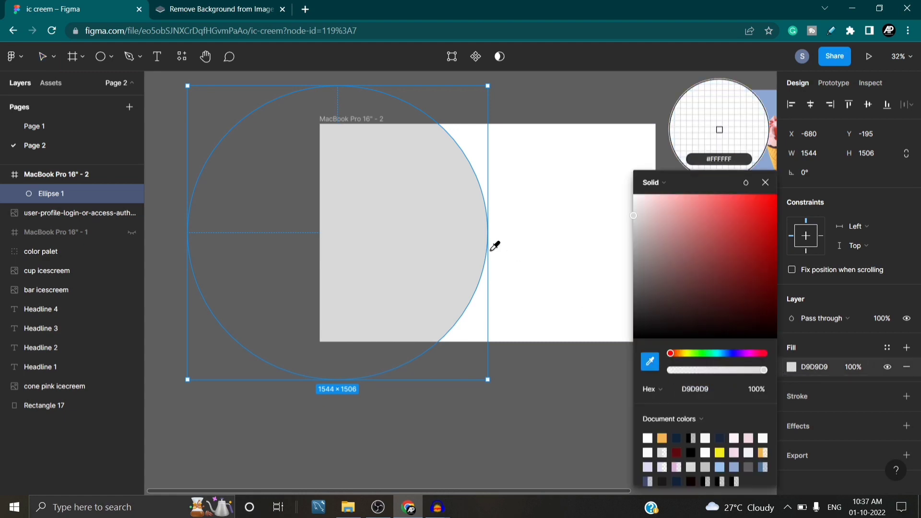
{"action": "left_click_drag", "start_coordinate": [519, 227], "coordinate": [269, 217]}
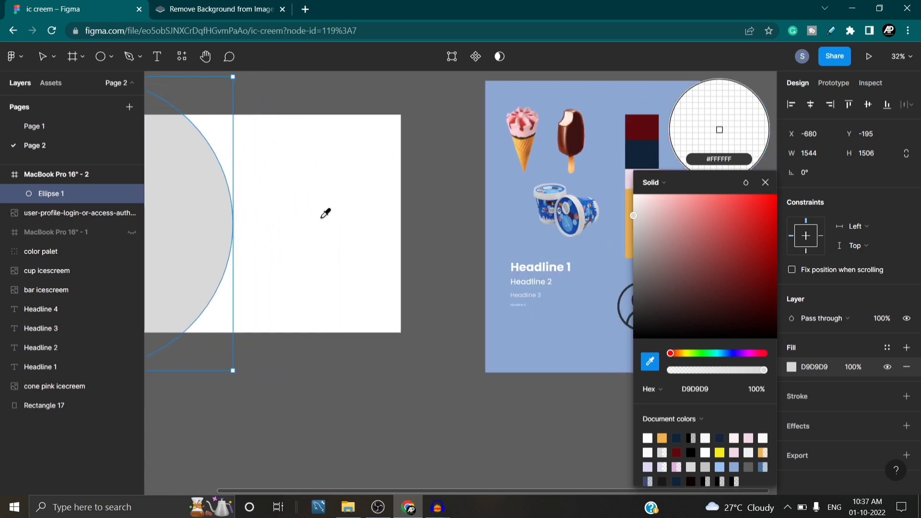
{"action": "left_click", "coordinate": [643, 151]}
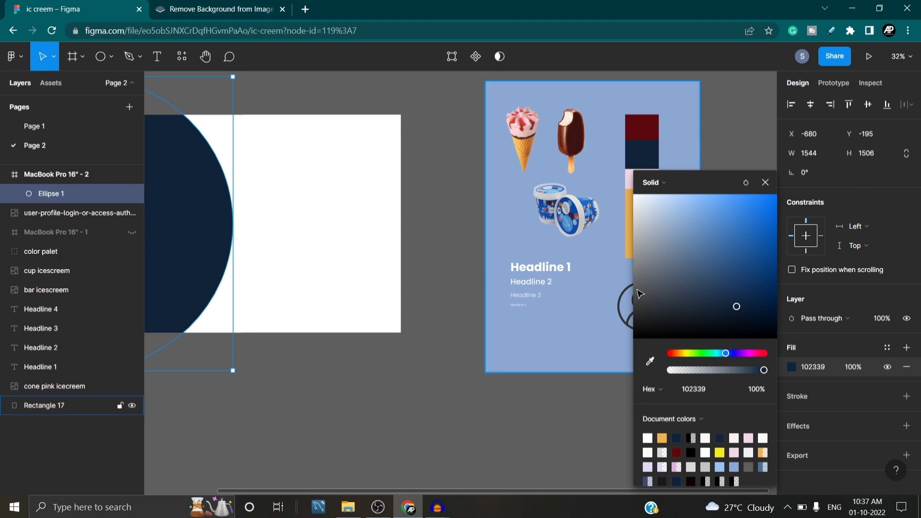
{"action": "left_click", "coordinate": [766, 184]}
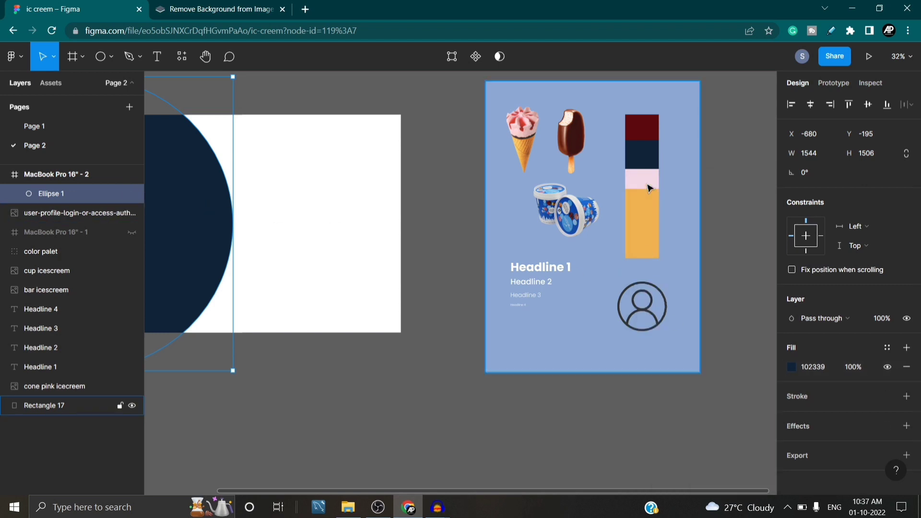
Inspect the color palet group on the asset board and the hex codes of its colors.
{"action": "left_click", "coordinate": [647, 147]}
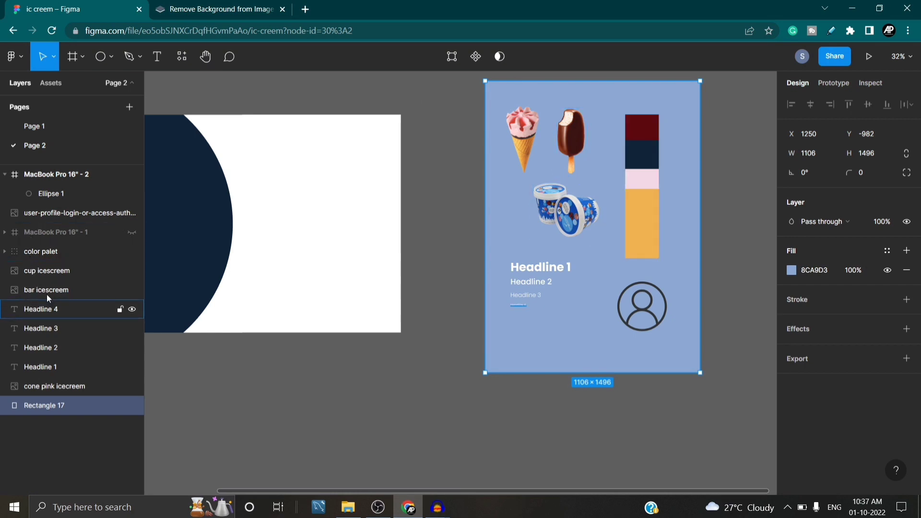
{"action": "left_click", "coordinate": [48, 254]}
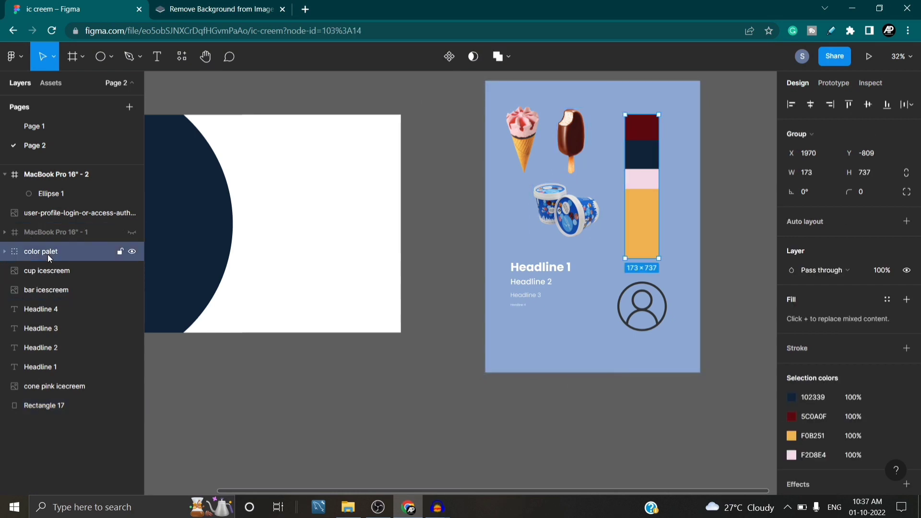
{"action": "scroll", "coordinate": [827, 403], "scroll_direction": "down", "scroll_amount": 2}
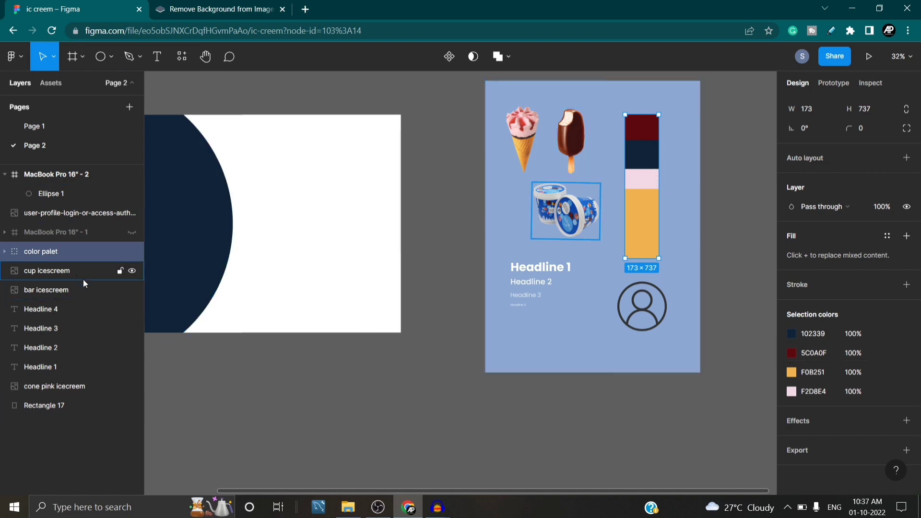
{"action": "left_click", "coordinate": [374, 356]}
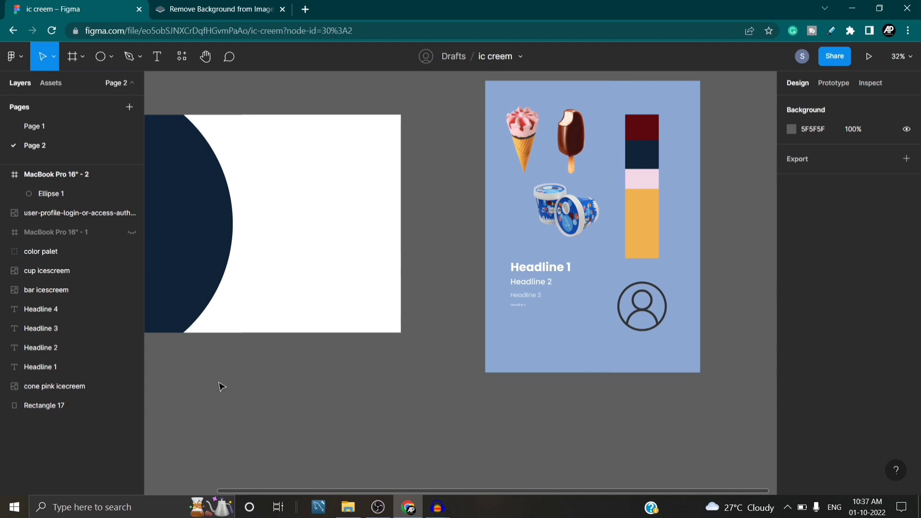
{"action": "left_click_drag", "start_coordinate": [297, 369], "coordinate": [541, 353]}
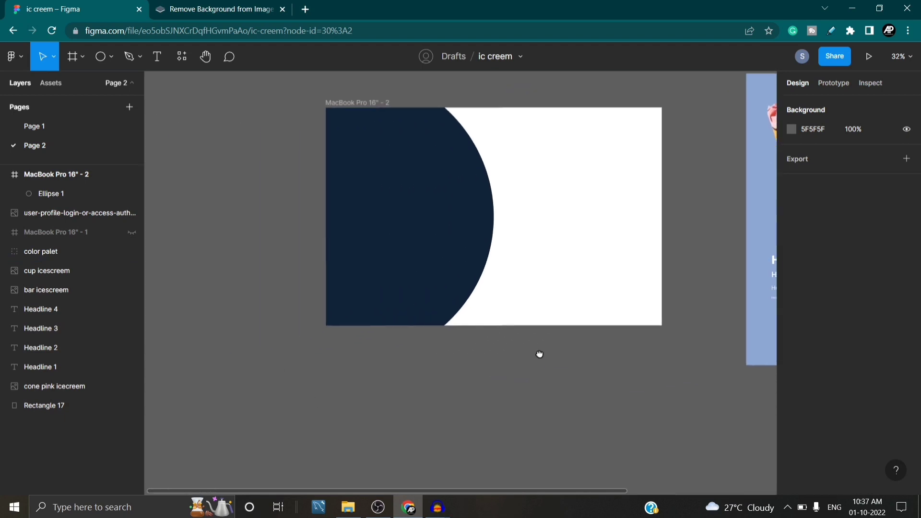
Move the navy ellipse slightly upward inside the frame, to about Y -217.
{"action": "left_click", "coordinate": [423, 248]}
{"action": "mouse_move", "coordinate": [423, 249]}
{"action": "left_mouse_down"}
{"action": "mouse_move", "coordinate": [441, 250]}
{"action": "mouse_move", "coordinate": [427, 244]}
{"action": "left_mouse_up"}
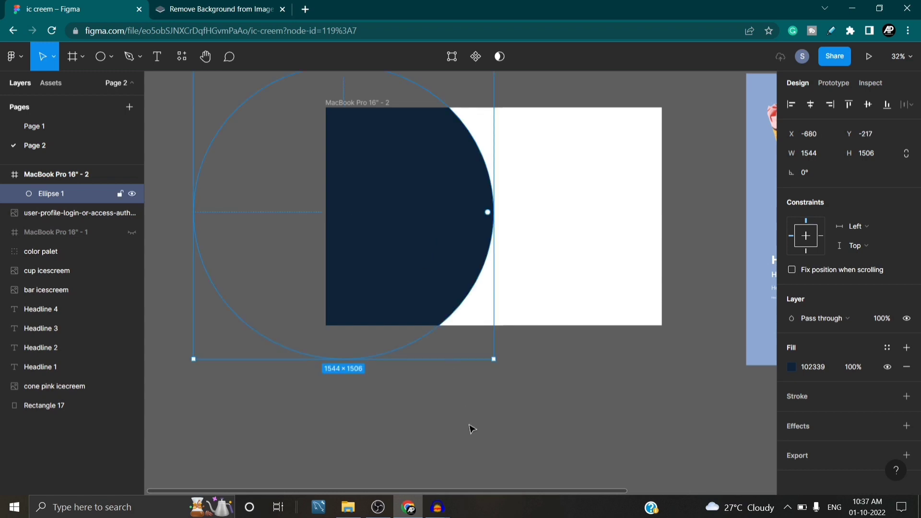
{"action": "left_click", "coordinate": [505, 412]}
{"action": "scroll", "coordinate": [506, 405], "scroll_direction": "down", "scroll_amount": 2}
{"action": "scroll", "coordinate": [522, 405], "scroll_direction": "up", "scroll_amount": 4}
{"action": "scroll", "coordinate": [530, 415], "scroll_direction": "down", "scroll_amount": 1}
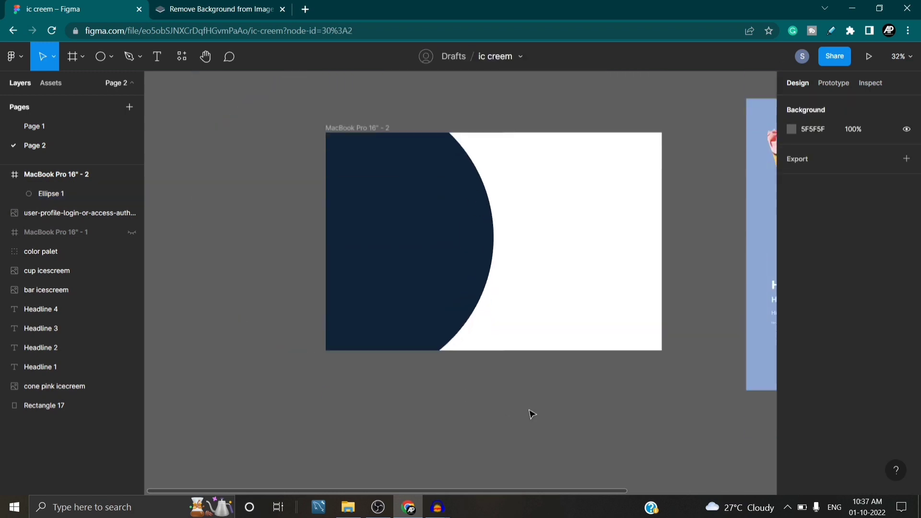
{"action": "scroll", "coordinate": [475, 414], "scroll_direction": "down", "scroll_amount": 1}
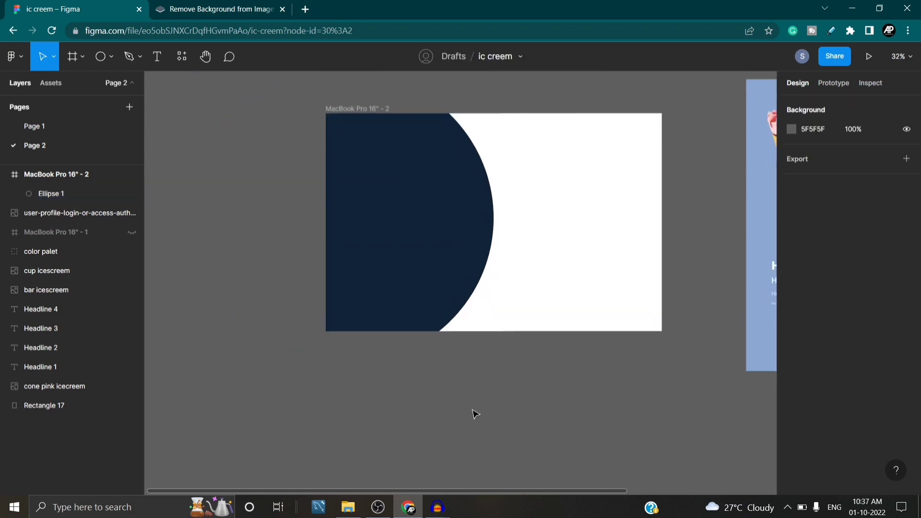
{"action": "scroll", "coordinate": [429, 409], "scroll_direction": "down", "scroll_amount": 1}
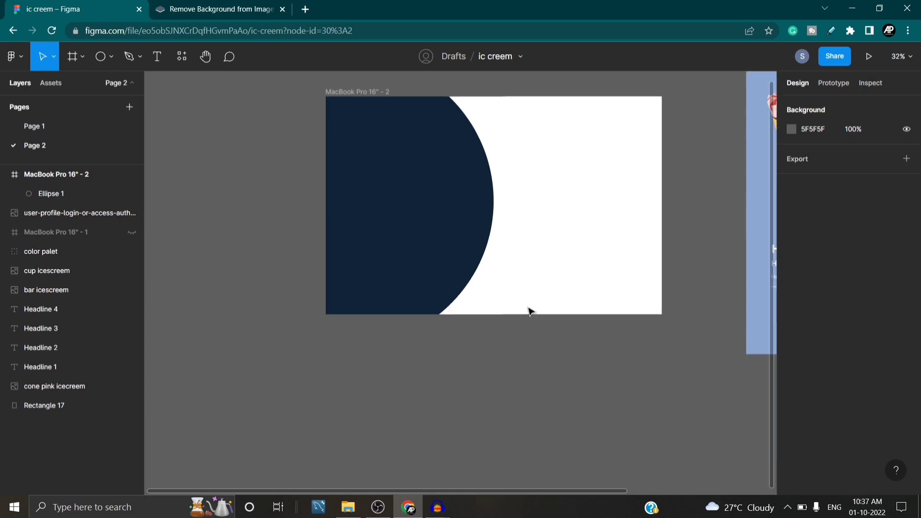
{"action": "scroll", "coordinate": [511, 369], "scroll_direction": "right", "scroll_amount": 3}
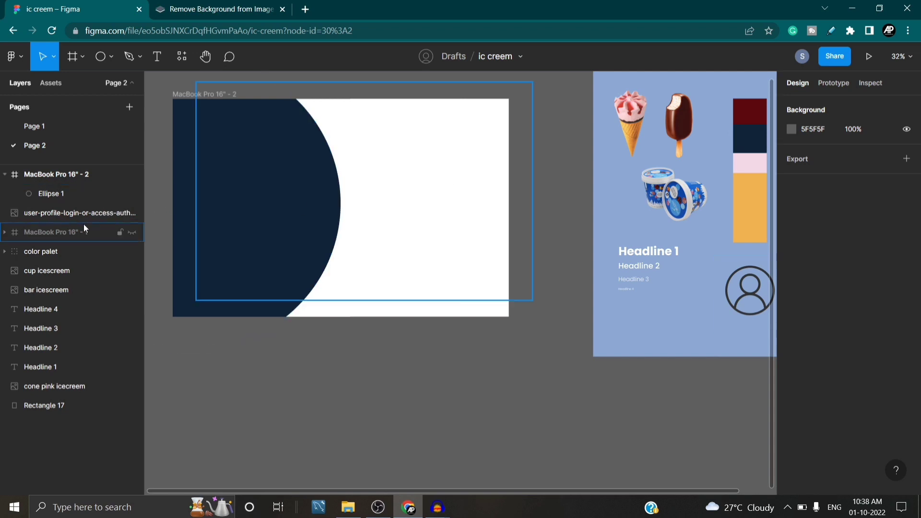
Fill the MacBook Pro 16" - 2 frame's background with the light pink F2D8E4 sampled from the color palette.
{"action": "left_click", "coordinate": [71, 176]}
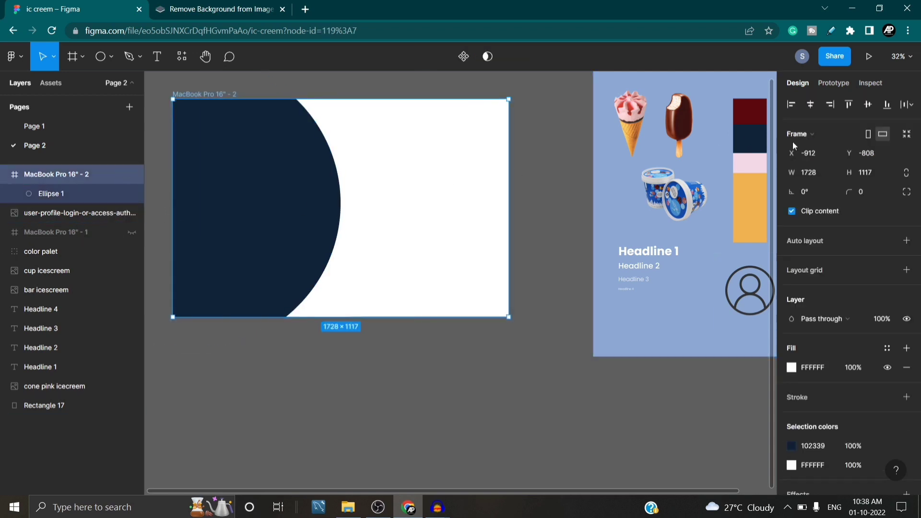
{"action": "double_click", "coordinate": [73, 175]}
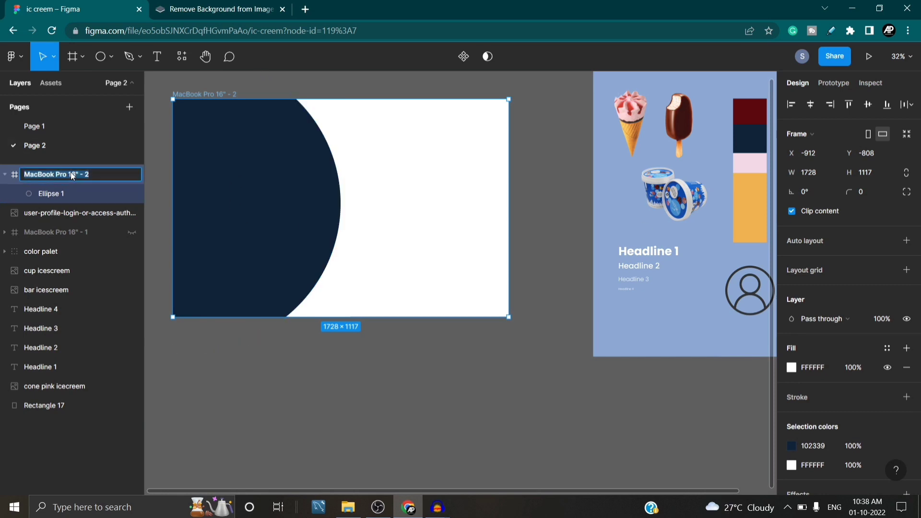
{"action": "left_click", "coordinate": [94, 179]}
{"action": "left_click", "coordinate": [90, 211]}
{"action": "left_click", "coordinate": [78, 174]}
{"action": "scroll", "coordinate": [770, 251], "scroll_direction": "down", "scroll_amount": 4}
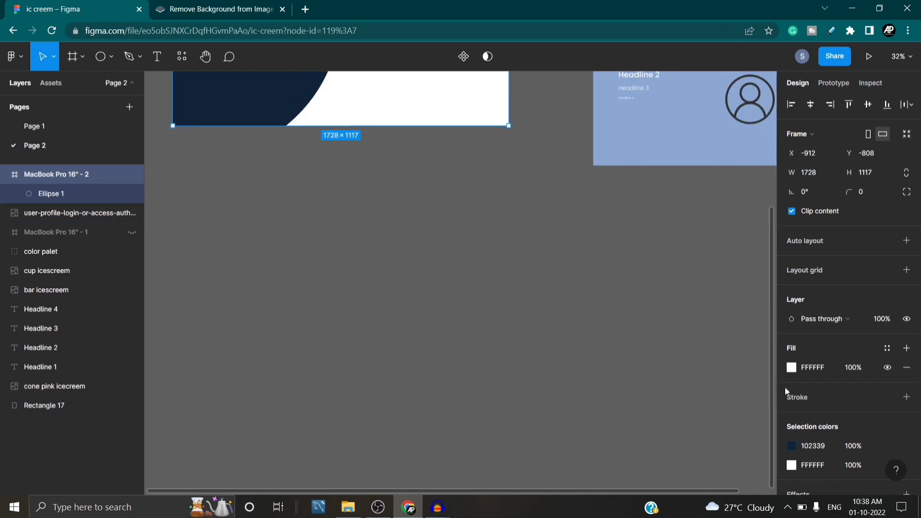
{"action": "scroll", "coordinate": [477, 255], "scroll_direction": "up", "scroll_amount": 6}
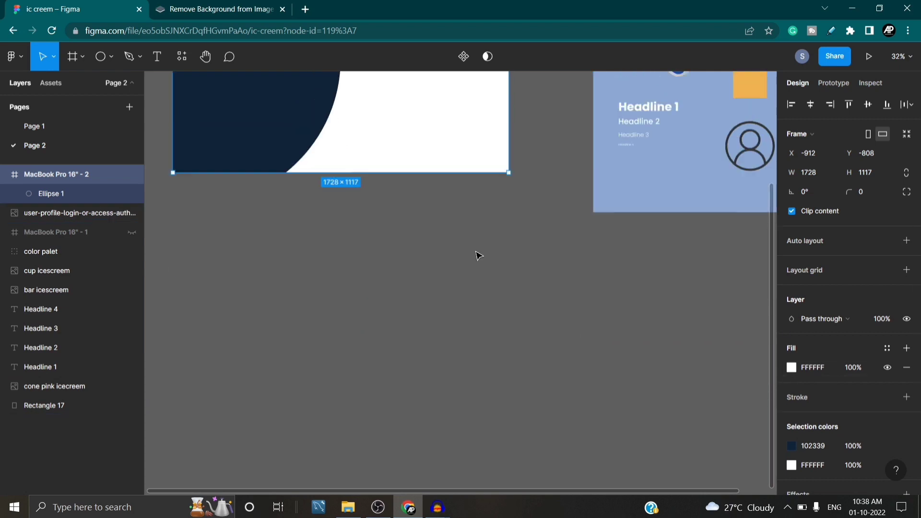
{"action": "left_click", "coordinate": [790, 368]}
{"action": "left_click", "coordinate": [651, 361]}
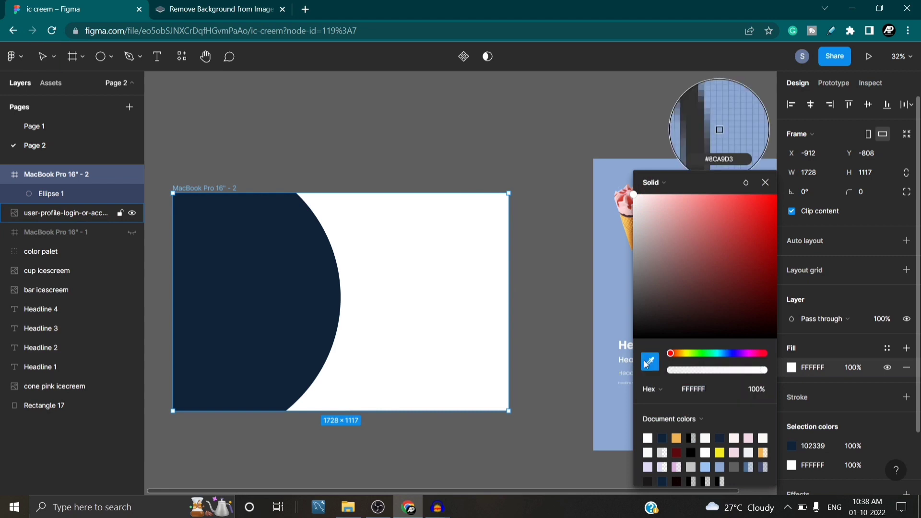
{"action": "left_click_drag", "start_coordinate": [547, 149], "coordinate": [243, 96]}
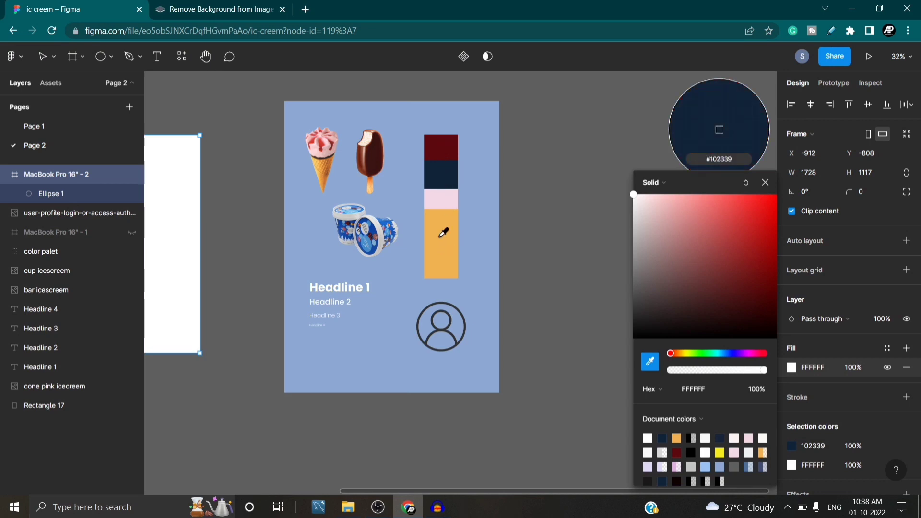
{"action": "left_click", "coordinate": [442, 193]}
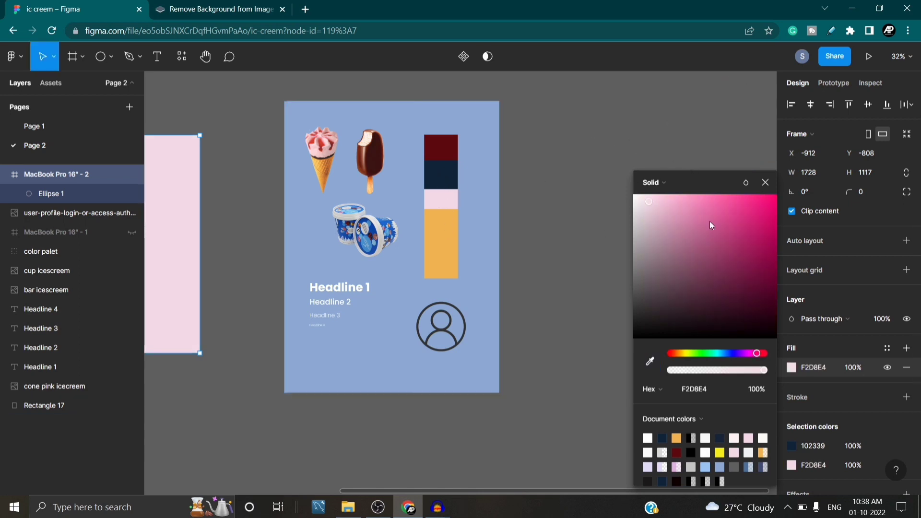
{"action": "left_click", "coordinate": [766, 183]}
{"action": "left_click_drag", "start_coordinate": [253, 270], "coordinate": [565, 251]}
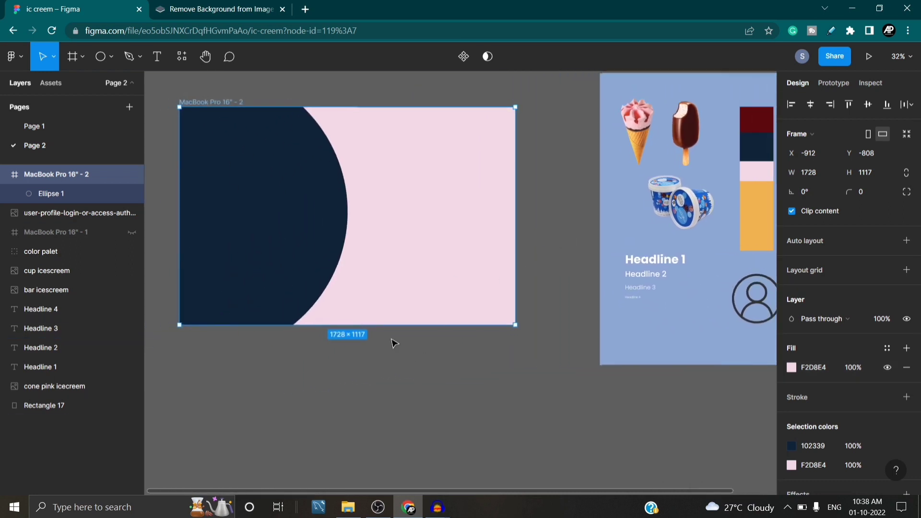
{"action": "left_click", "coordinate": [416, 377]}
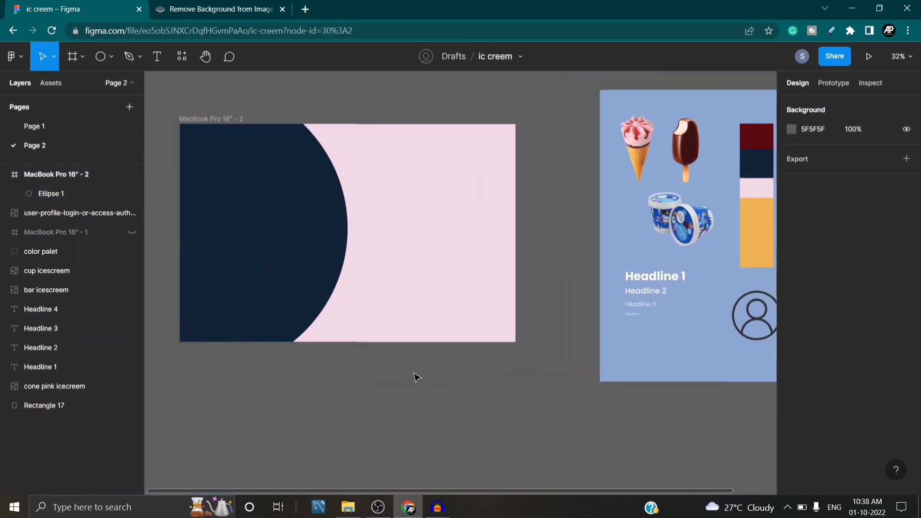
{"action": "scroll", "coordinate": [384, 381], "scroll_direction": "up", "scroll_amount": 2}
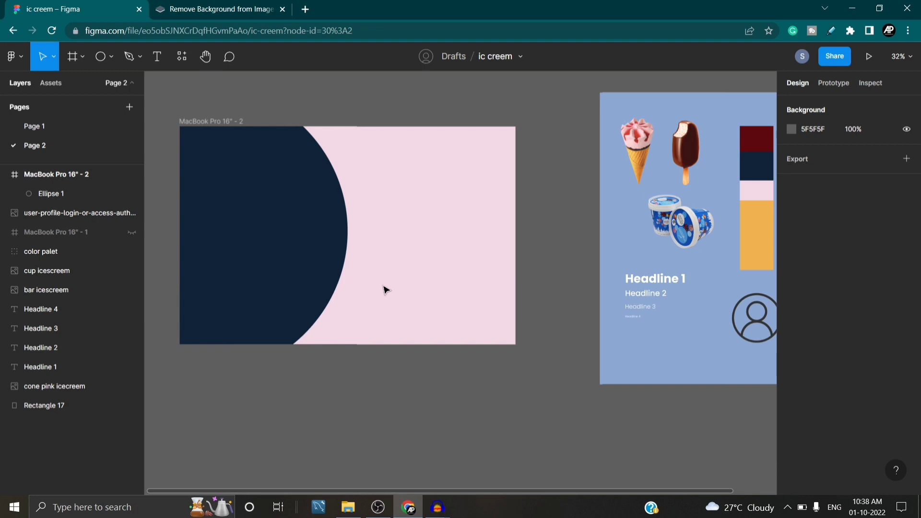
{"action": "scroll", "coordinate": [422, 281], "scroll_direction": "up", "scroll_amount": 3}
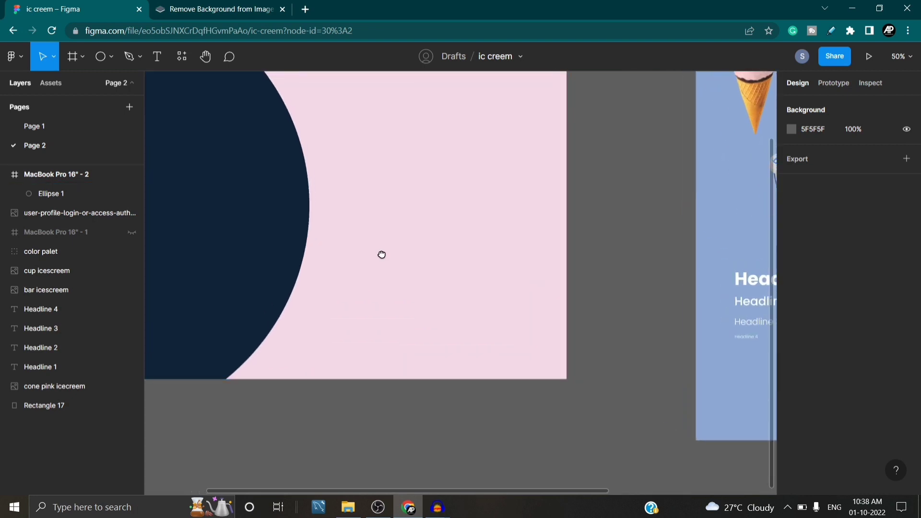
Review the finished ice cream landing page design on Page 1, and return to the MacBook Pro 16" - 2 frame on Page 2.
{"action": "left_click_drag", "start_coordinate": [381, 255], "coordinate": [503, 286]}
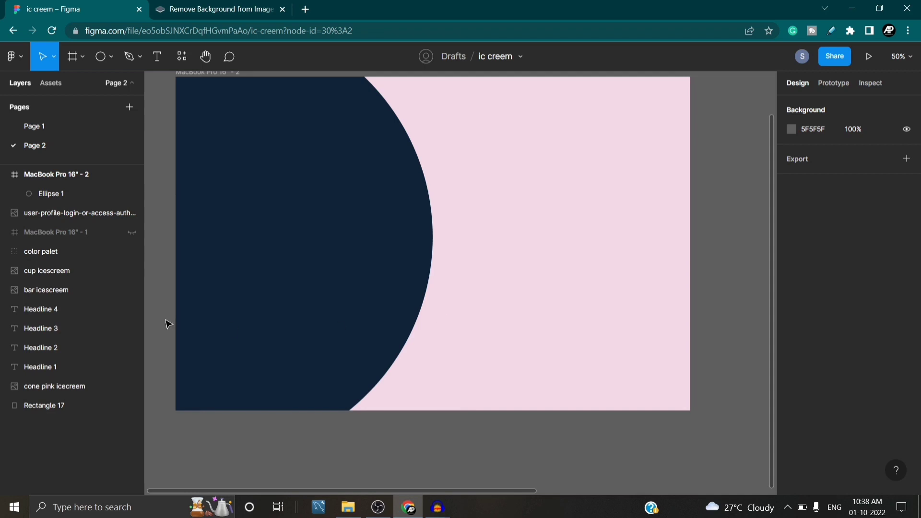
{"action": "left_click", "coordinate": [49, 127]}
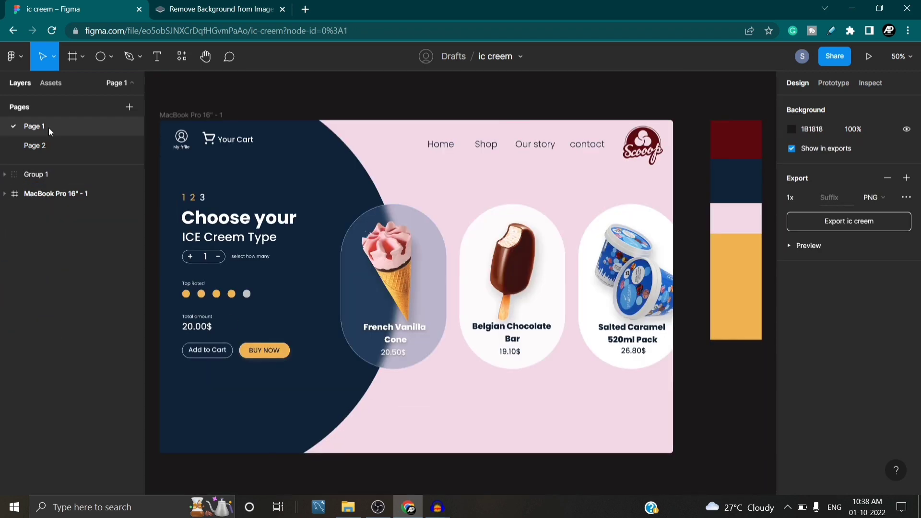
{"action": "scroll", "coordinate": [532, 210], "scroll_direction": "down", "scroll_amount": 1}
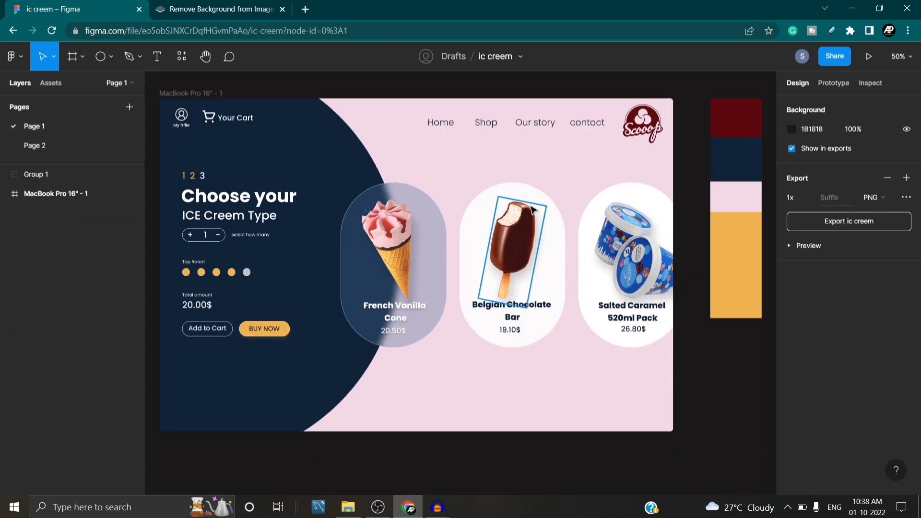
{"action": "left_click", "coordinate": [57, 147]}
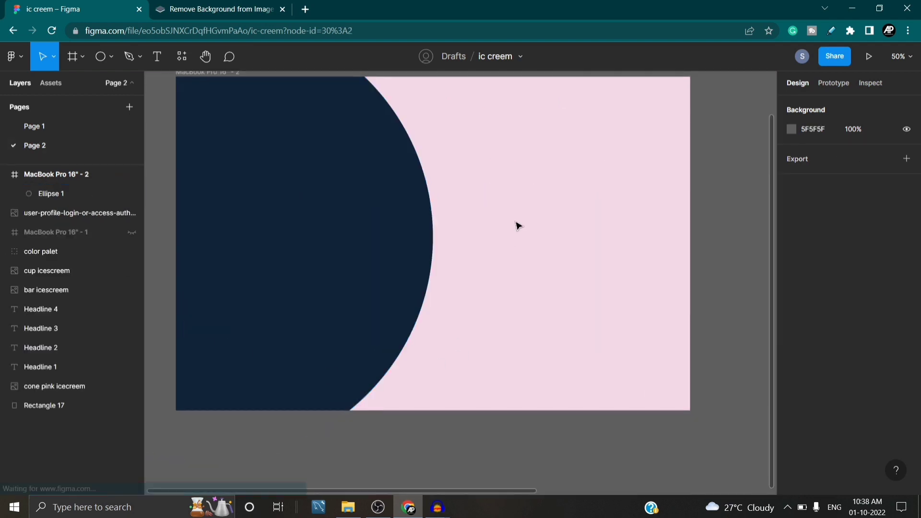
{"action": "scroll", "coordinate": [523, 323], "scroll_direction": "up", "scroll_amount": 1}
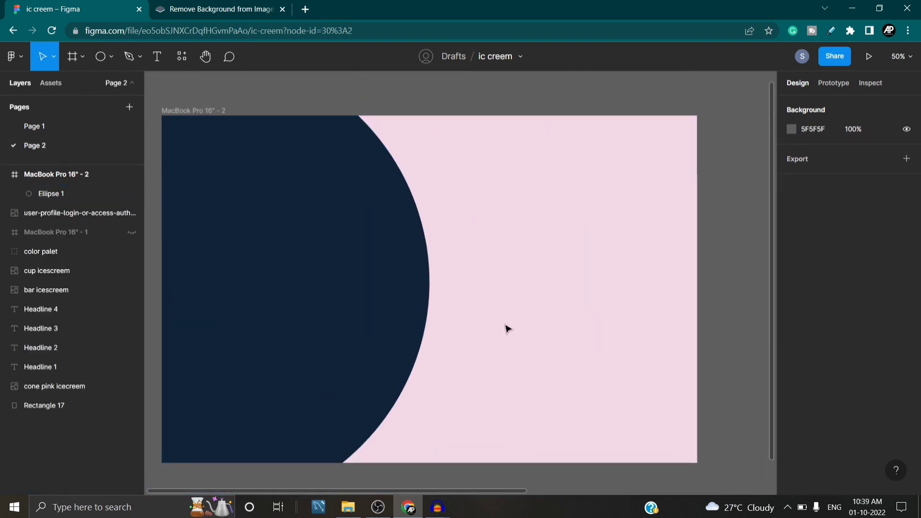
{"action": "scroll", "coordinate": [389, 328], "scroll_direction": "down", "scroll_amount": 3}
{"action": "scroll", "coordinate": [486, 333], "scroll_direction": "down", "scroll_amount": 2}
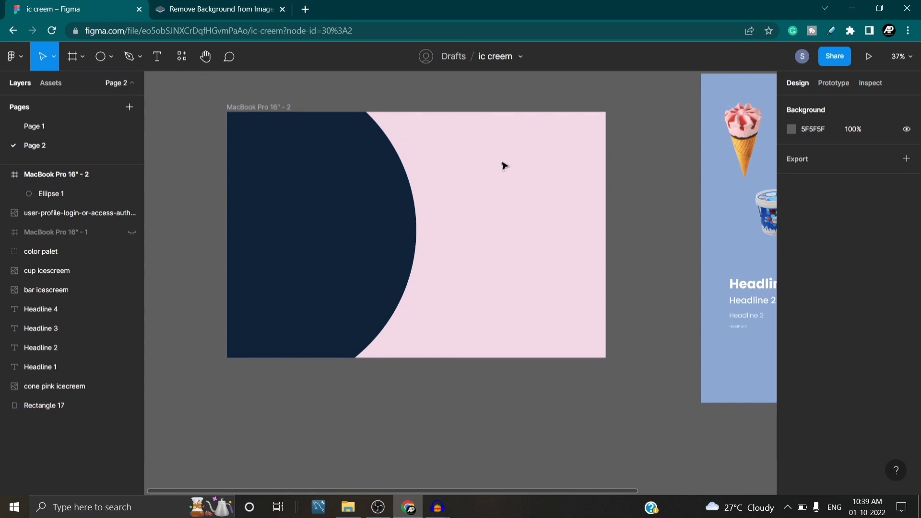
Activate the Rectangle tool.
{"action": "left_click", "coordinate": [111, 57]}
{"action": "left_click", "coordinate": [91, 86]}
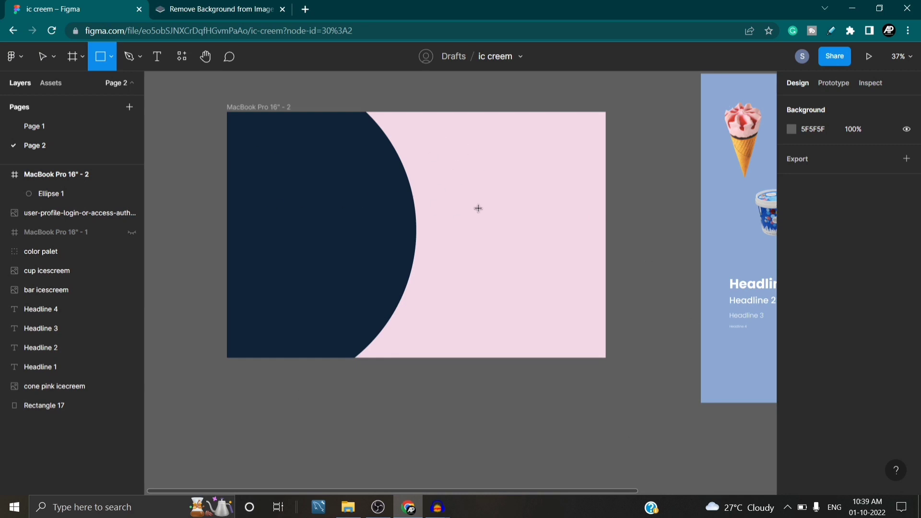
Switch to Audacity and OBS to check the running recordings, and return to the Figma file.
{"action": "mouse_move", "coordinate": [438, 507]}
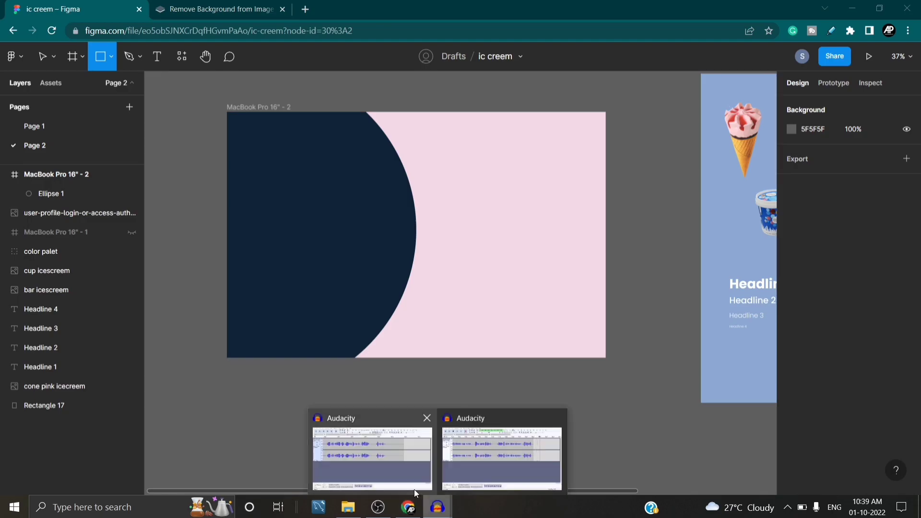
{"action": "left_click", "coordinate": [491, 466]}
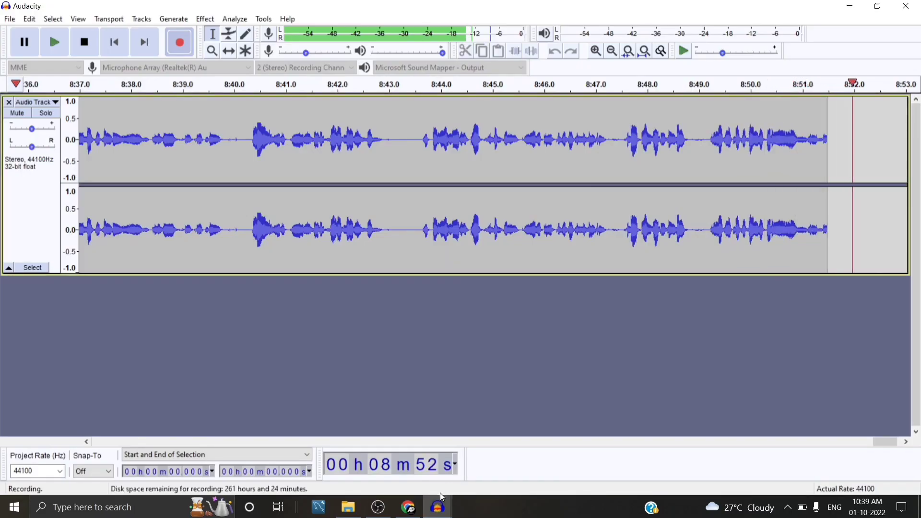
{"action": "left_click", "coordinate": [388, 511]}
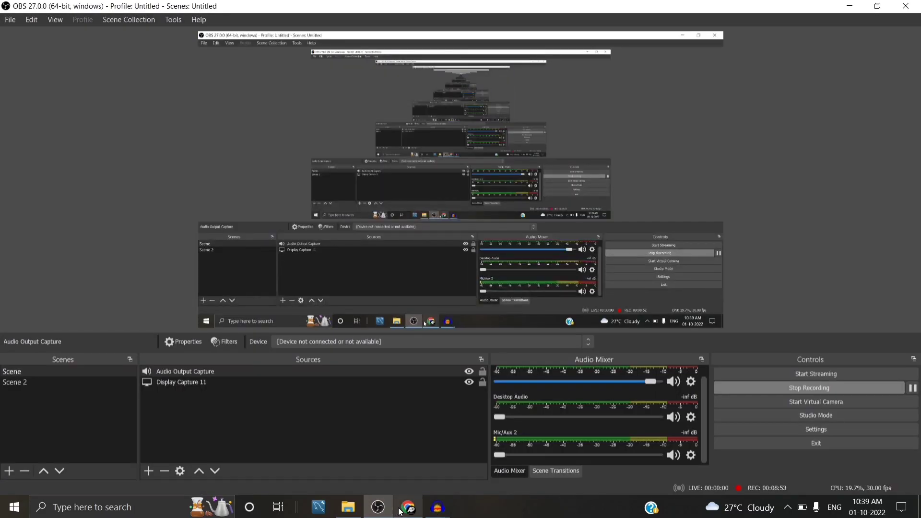
{"action": "mouse_move", "coordinate": [406, 510]}
{"action": "left_click", "coordinate": [469, 428]}
{"action": "scroll", "coordinate": [466, 386], "scroll_direction": "up", "scroll_amount": 1}
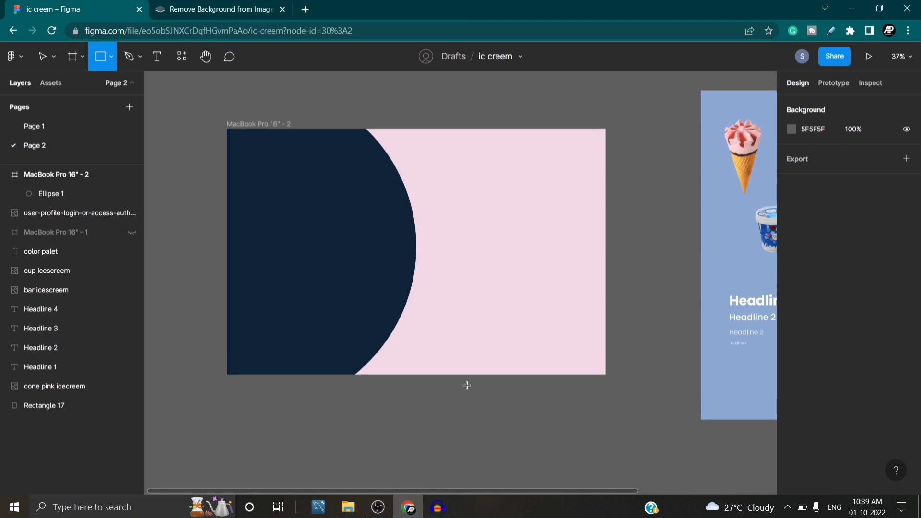
{"action": "scroll", "coordinate": [467, 386], "scroll_direction": "down", "scroll_amount": 2}
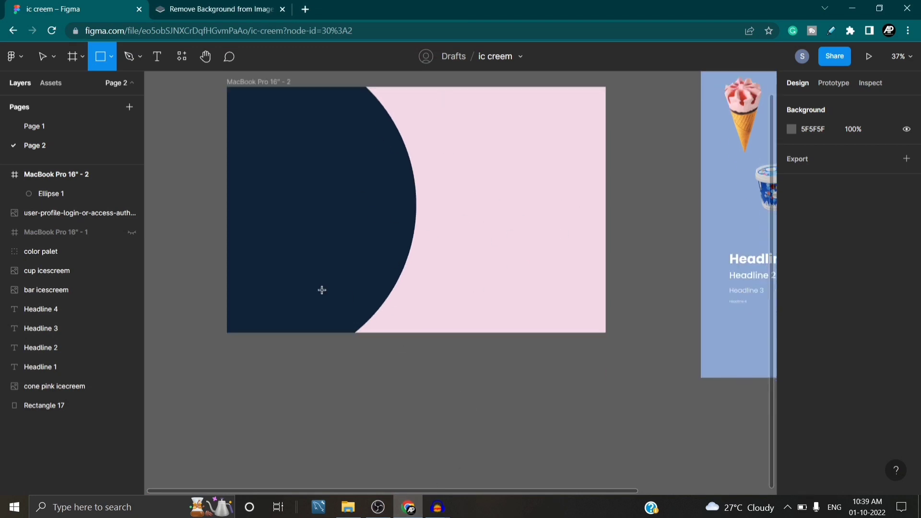
{"action": "scroll", "coordinate": [467, 358], "scroll_direction": "up", "scroll_amount": 1}
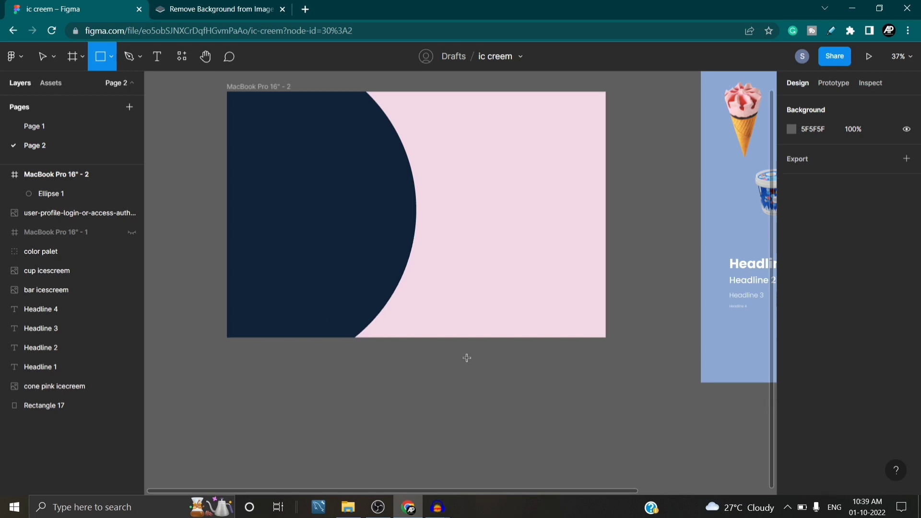
{"action": "scroll", "coordinate": [467, 358], "scroll_direction": "up", "scroll_amount": 1}
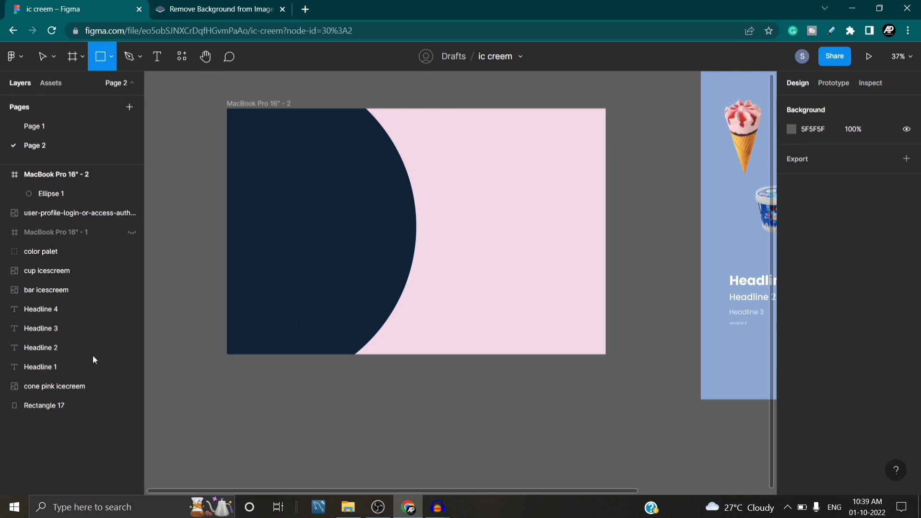
Draw a rectangle of about 352 × 515 across the navy ellipse's right edge, at about X 707, Y 301.
{"action": "left_click", "coordinate": [110, 58]}
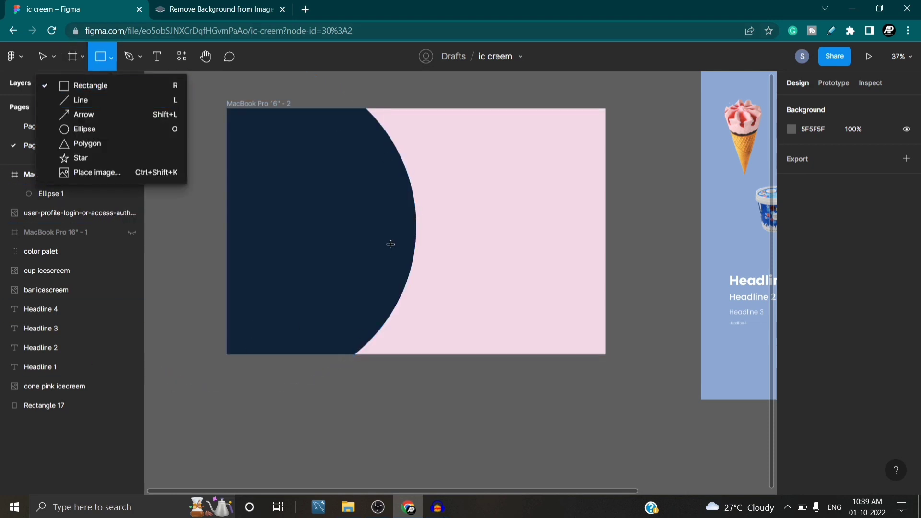
{"action": "left_click_drag", "start_coordinate": [381, 186], "coordinate": [458, 298]}
{"action": "left_click_drag", "start_coordinate": [412, 254], "coordinate": [416, 243]}
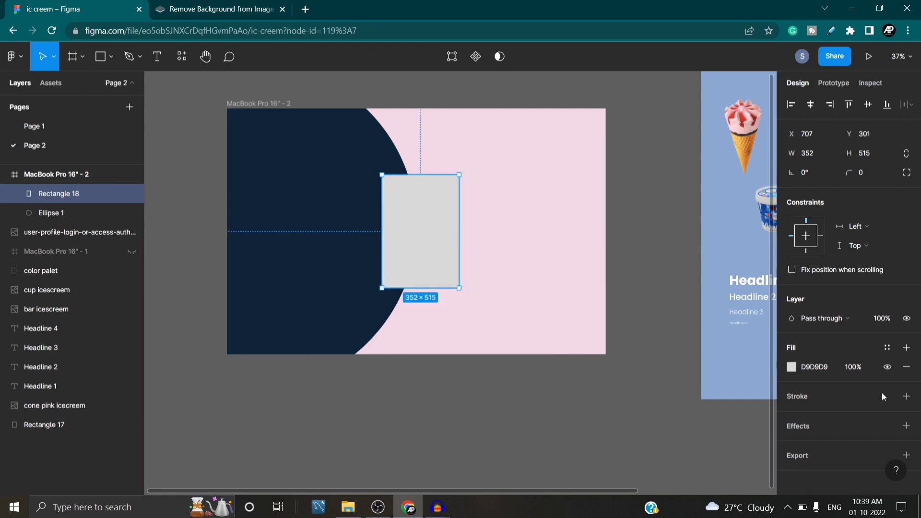
Change the new rectangle's fill to the dark grey 504D4D.
{"action": "left_click", "coordinate": [792, 367]}
{"action": "left_click_drag", "start_coordinate": [642, 219], "coordinate": [638, 293]}
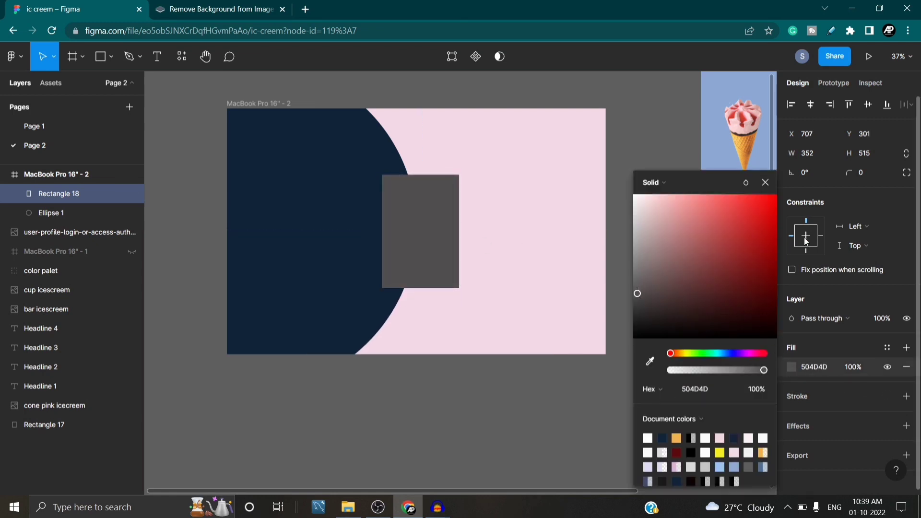
{"action": "left_click", "coordinate": [766, 183]}
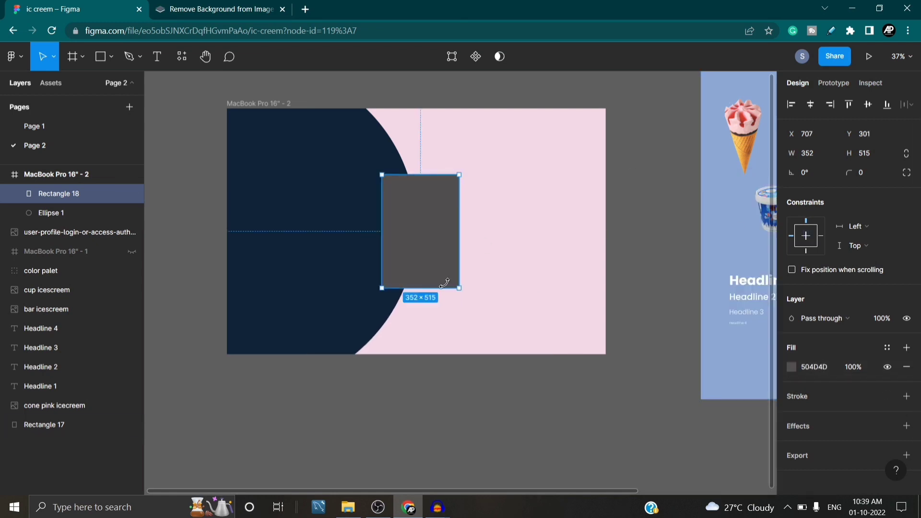
Set the dark grey rectangle's corner radius to 180.
{"action": "left_click", "coordinate": [865, 176]}
{"action": "type", "text": "180"}
{"action": "key", "text": "Return"}
{"action": "left_click", "coordinate": [546, 273]}
{"action": "left_click", "coordinate": [432, 278]}
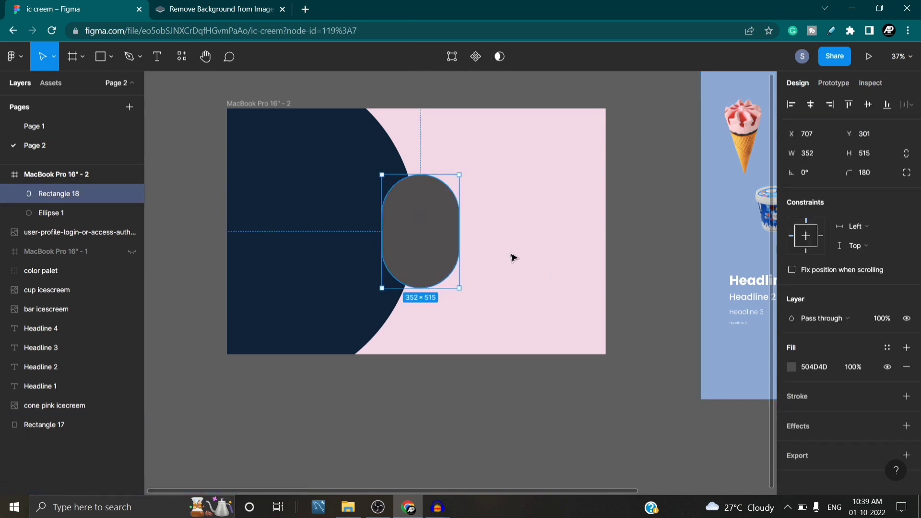
Enlarge the rounded rectangle to about 372 × 549, keeping its upper-left corner in place.
{"action": "scroll", "coordinate": [514, 258], "scroll_direction": "up", "scroll_amount": 5}
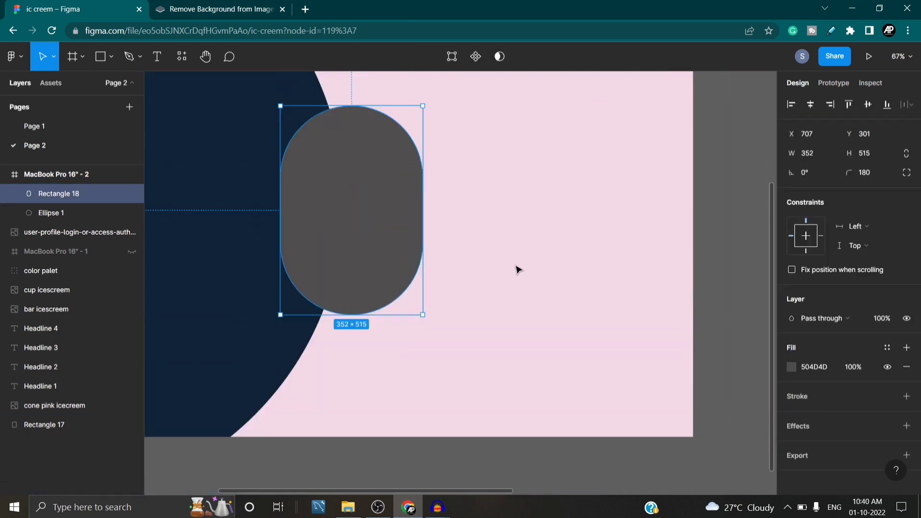
{"action": "left_click", "coordinate": [511, 274]}
{"action": "left_click", "coordinate": [392, 246]}
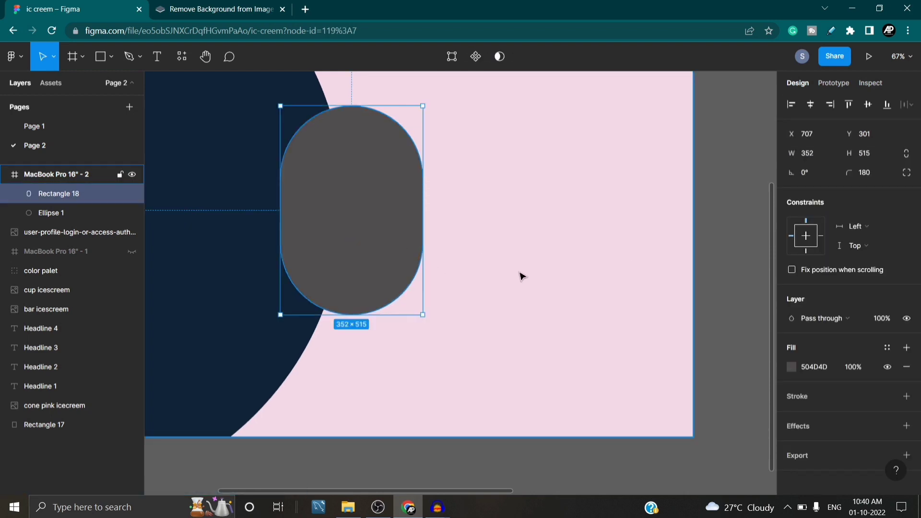
{"action": "scroll", "coordinate": [522, 277], "scroll_direction": "down", "scroll_amount": 2}
{"action": "scroll", "coordinate": [522, 277], "scroll_direction": "down", "scroll_amount": 2}
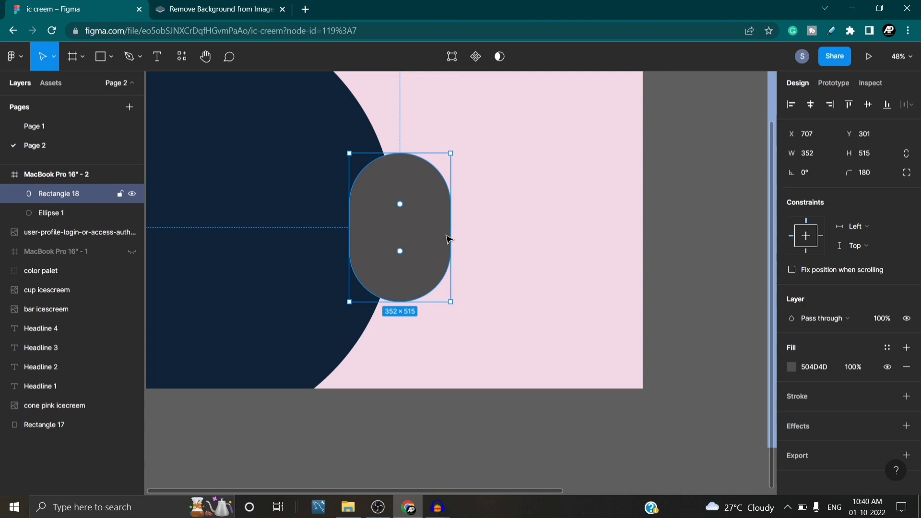
{"action": "left_click_drag", "start_coordinate": [451, 302], "coordinate": [457, 311]}
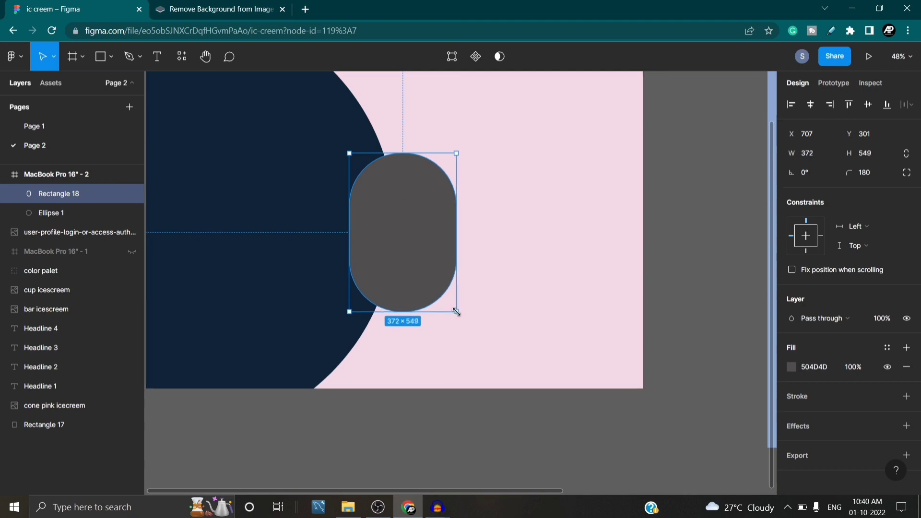
Duplicate the rounded card twice to its right and space the three cards in a row at Y 284, the middle at X 1055 and the third at X 1512.
{"action": "left_click_drag", "start_coordinate": [425, 262], "coordinate": [552, 261]}
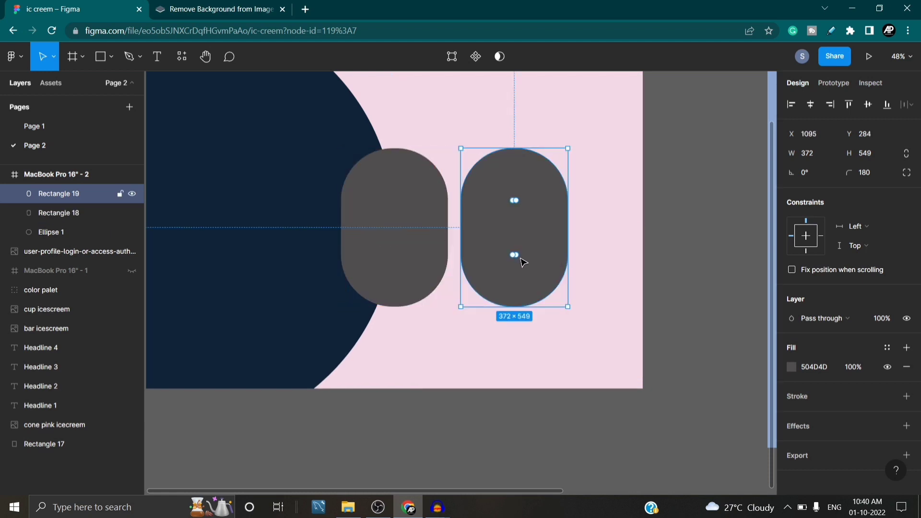
{"action": "key", "text": "ctrl+d"}
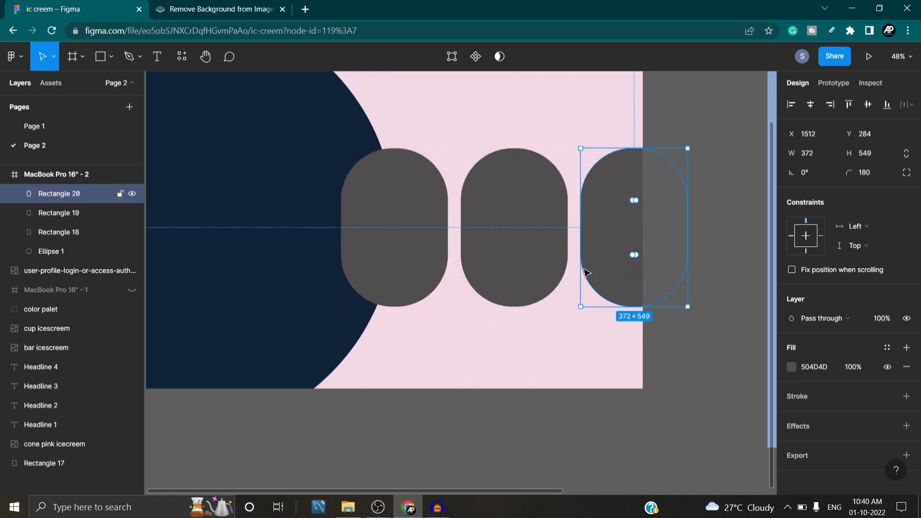
{"action": "left_click_drag", "start_coordinate": [403, 257], "coordinate": [374, 253]}
{"action": "mouse_move", "coordinate": [498, 236]}
{"action": "left_mouse_down"}
{"action": "mouse_move", "coordinate": [481, 239]}
{"action": "mouse_move", "coordinate": [499, 250]}
{"action": "left_mouse_up"}
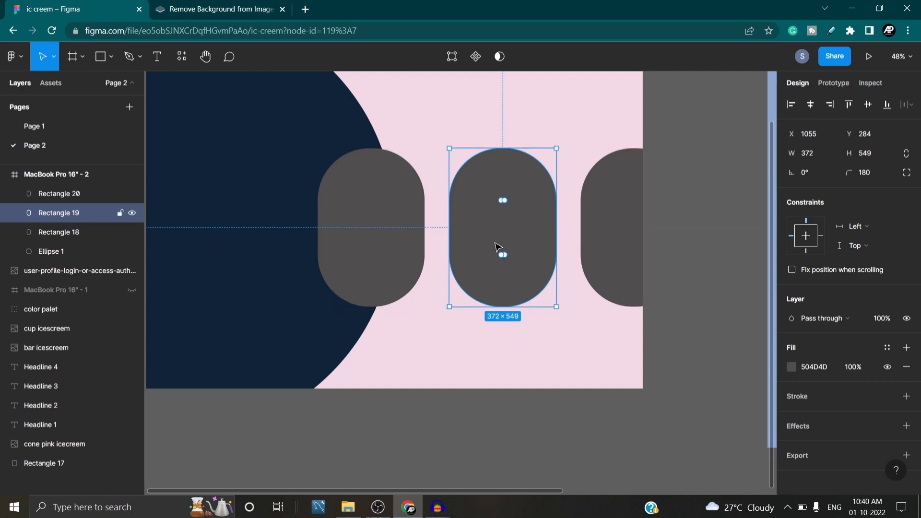
Fill the middle rounded card with white FFFFFF.
{"action": "scroll", "coordinate": [374, 282], "scroll_direction": "up", "scroll_amount": 1}
{"action": "scroll", "coordinate": [434, 385], "scroll_direction": "down", "scroll_amount": 3}
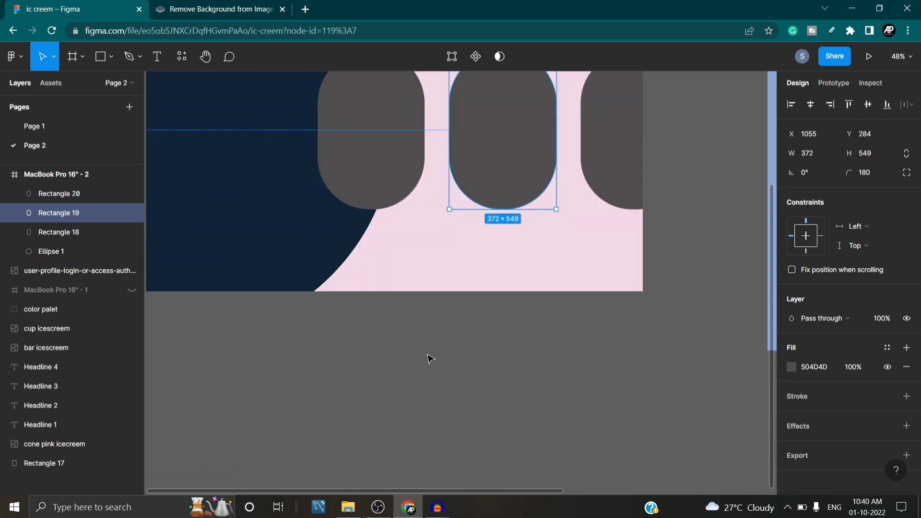
{"action": "left_click_drag", "start_coordinate": [428, 332], "coordinate": [459, 435]}
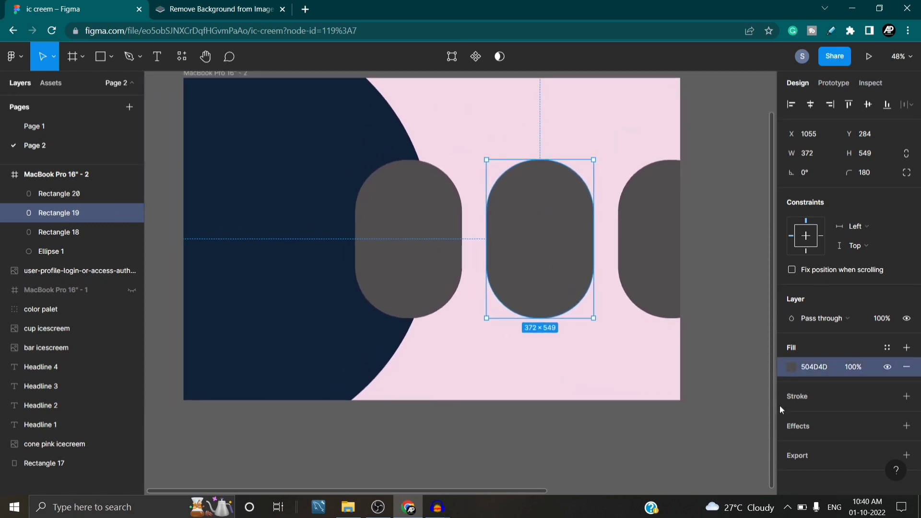
{"action": "left_click", "coordinate": [790, 367]}
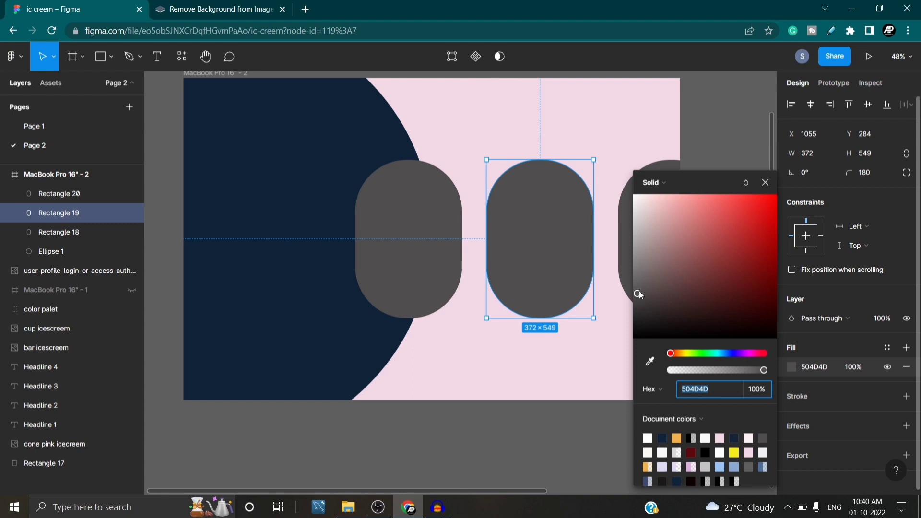
{"action": "left_click_drag", "start_coordinate": [639, 295], "coordinate": [636, 195]}
{"action": "left_click", "coordinate": [766, 182]}
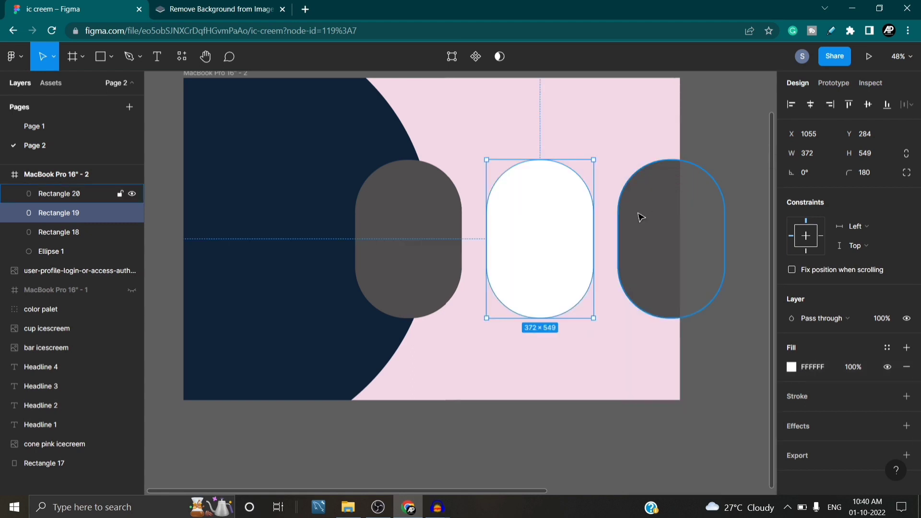
Fill the rightmost rounded card with white and widen it slightly to 377, starting at X 1507.
{"action": "left_click", "coordinate": [641, 217]}
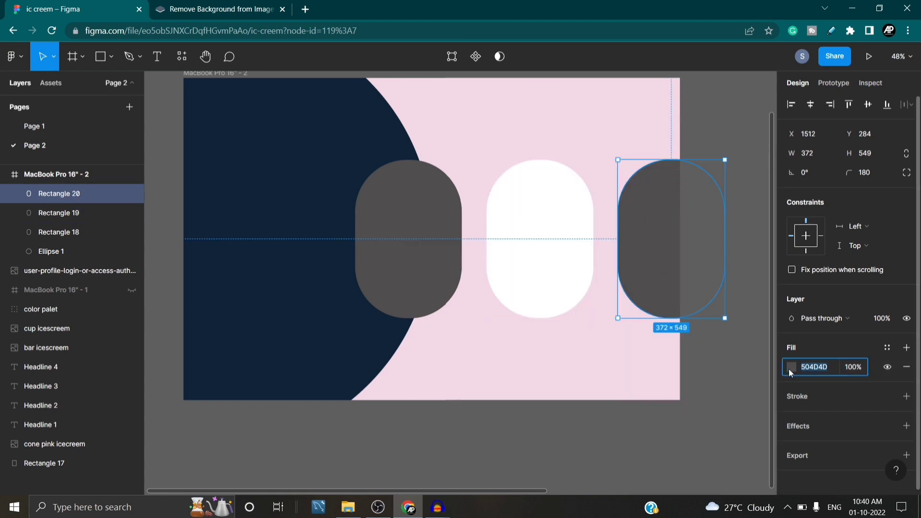
{"action": "left_click", "coordinate": [791, 372]}
{"action": "left_click_drag", "start_coordinate": [639, 293], "coordinate": [633, 224]}
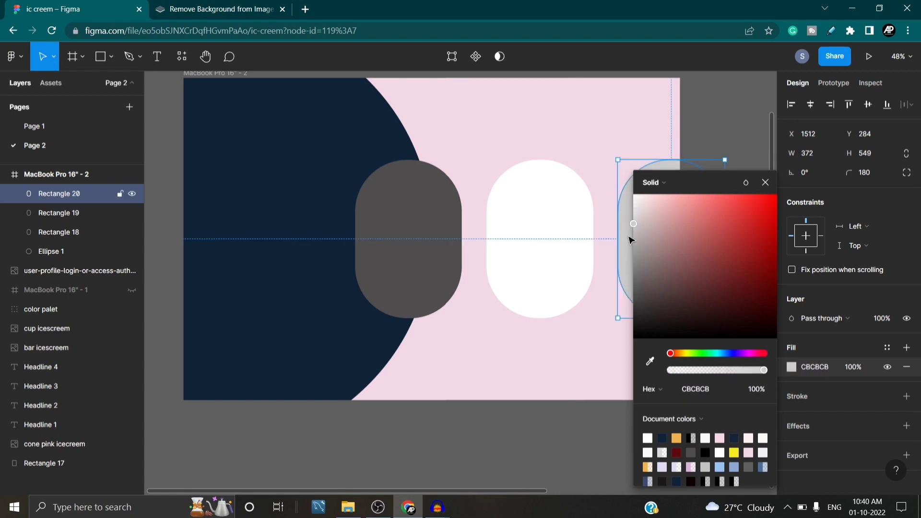
{"action": "left_click_drag", "start_coordinate": [617, 262], "coordinate": [615, 263]}
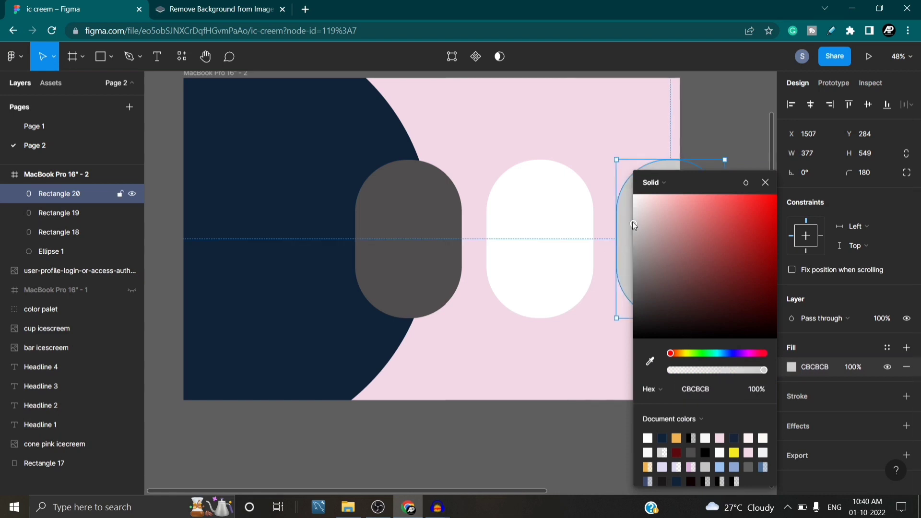
{"action": "left_click_drag", "start_coordinate": [634, 226], "coordinate": [634, 195]}
{"action": "key", "text": "Escape"}
{"action": "left_click", "coordinate": [586, 129]}
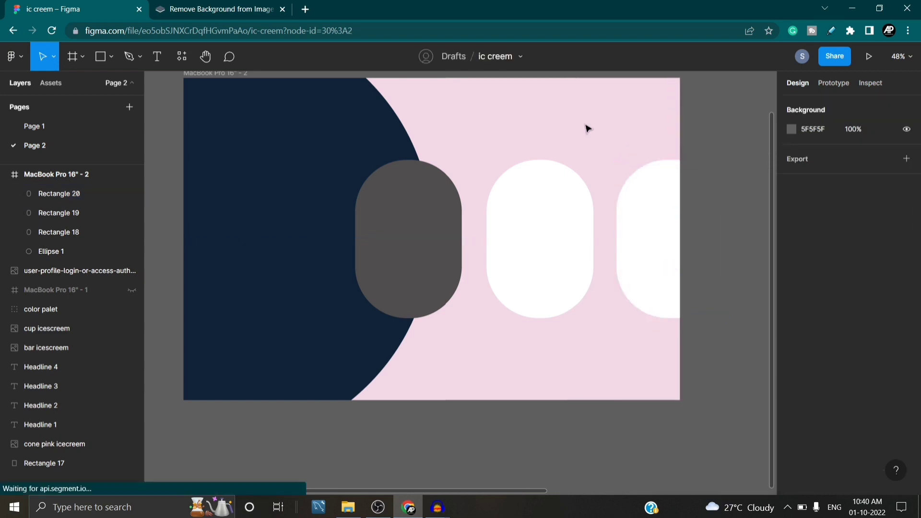
{"action": "scroll", "coordinate": [480, 226], "scroll_direction": "down", "scroll_amount": 1}
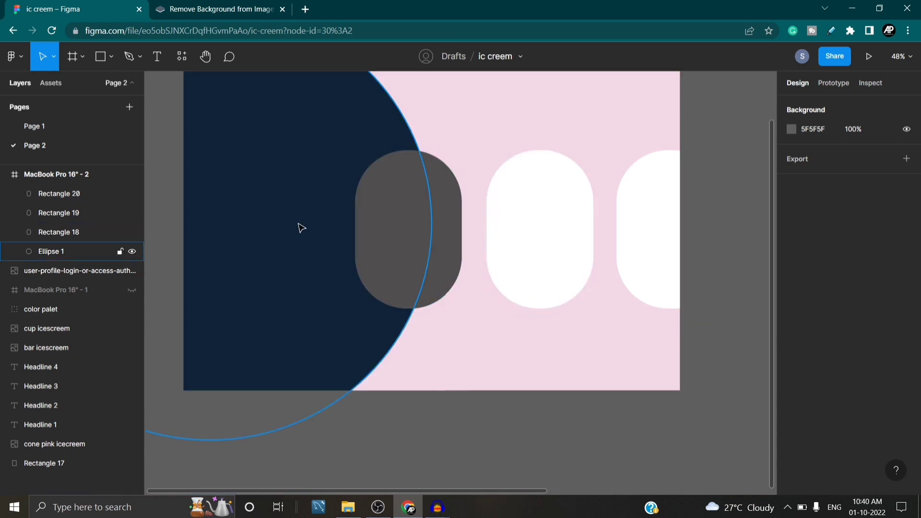
Darken the MacBook Pro 16" - 2 frame's background fill to the muted pink CCB4C2.
{"action": "scroll", "coordinate": [540, 230], "scroll_direction": "up", "scroll_amount": 1}
{"action": "left_click", "coordinate": [50, 180]}
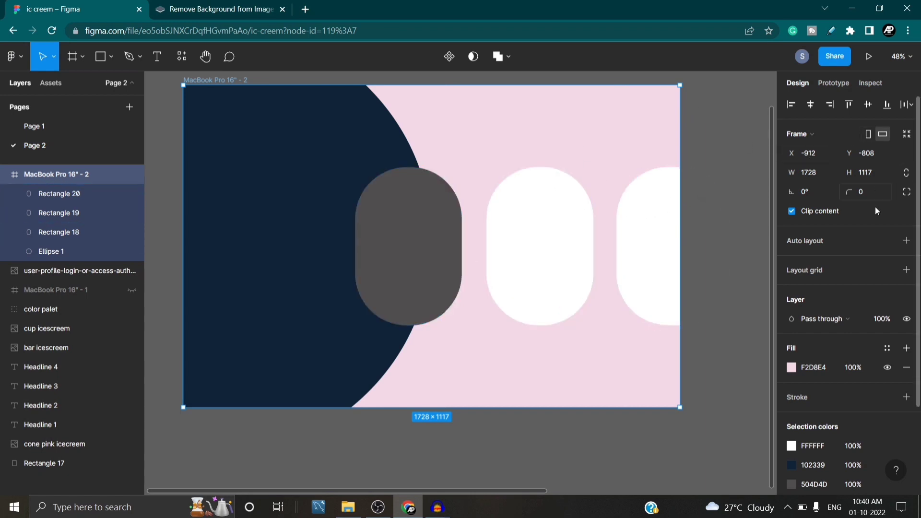
{"action": "scroll", "coordinate": [822, 272], "scroll_direction": "down", "scroll_amount": 3}
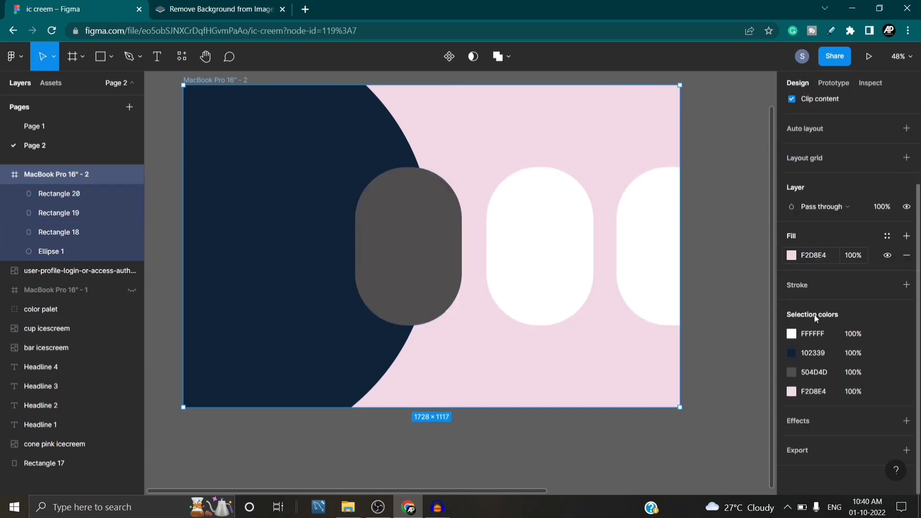
{"action": "left_click", "coordinate": [795, 259]}
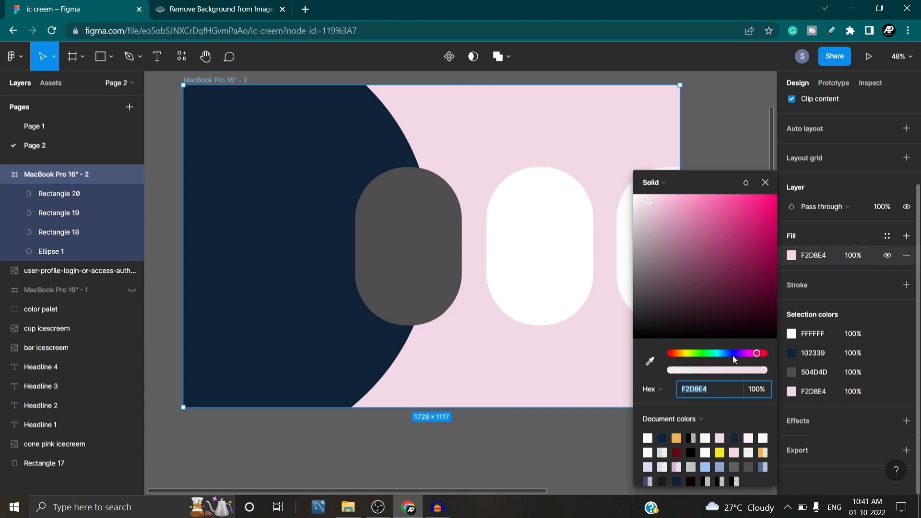
{"action": "left_click_drag", "start_coordinate": [757, 356], "coordinate": [756, 355]}
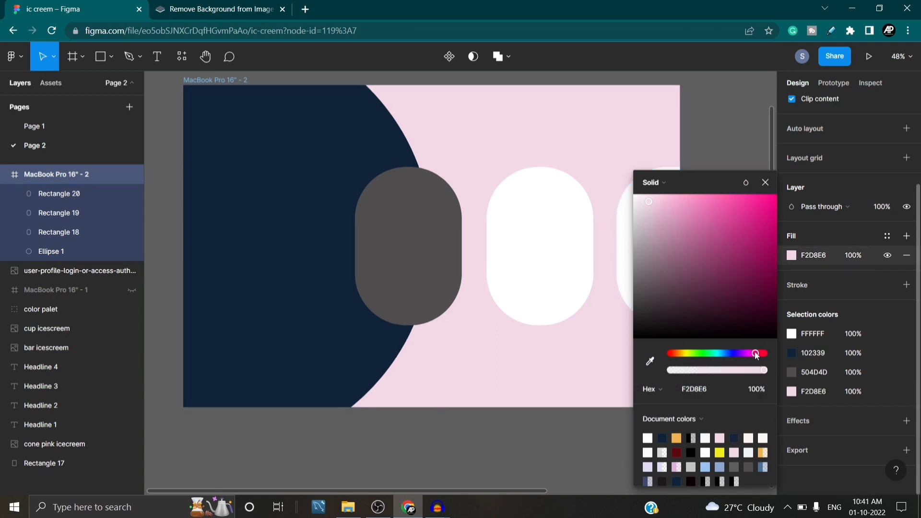
{"action": "left_click_drag", "start_coordinate": [648, 202], "coordinate": [650, 226]}
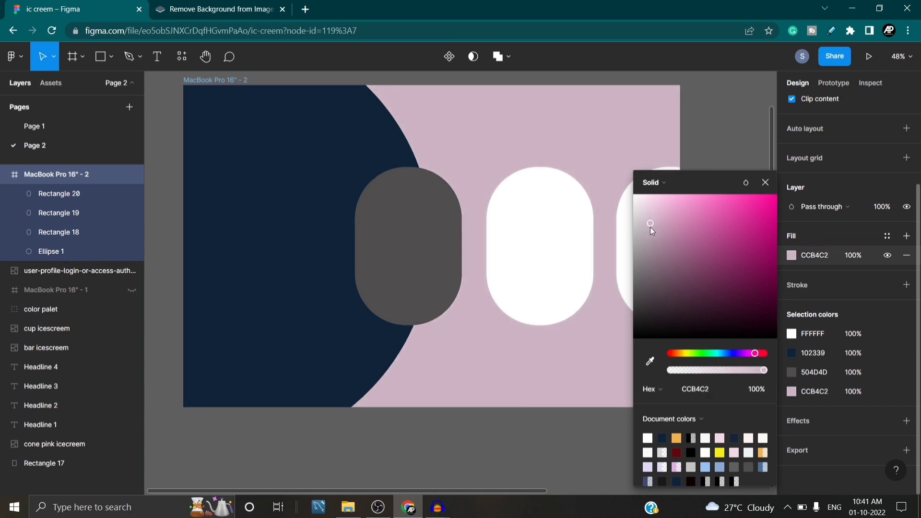
{"action": "left_click", "coordinate": [768, 184]}
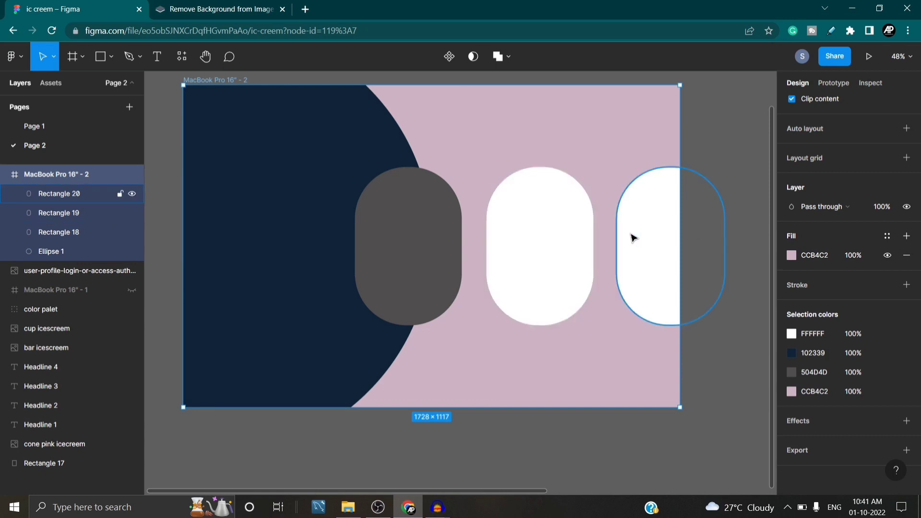
Recolour the grey leftmost card by sampling the navy background, then brighten its fill to blue 3769A4.
{"action": "left_click", "coordinate": [396, 261]}
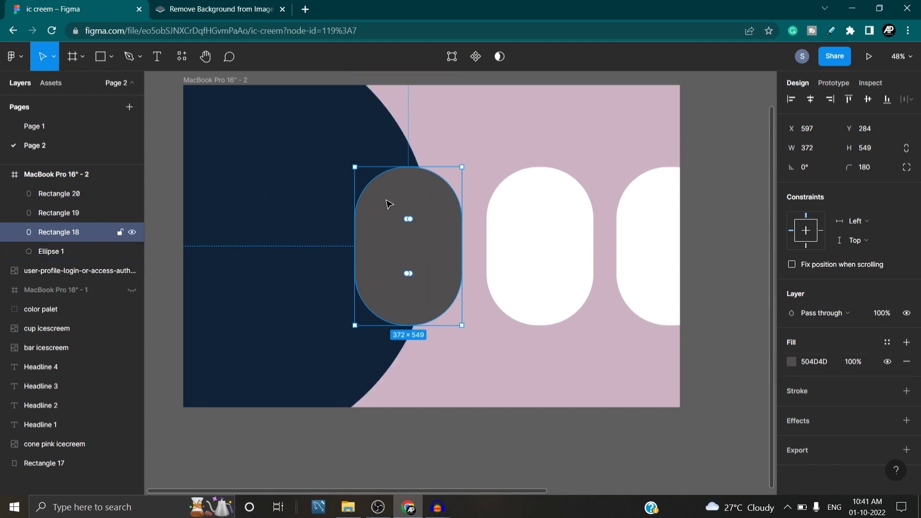
{"action": "left_click", "coordinate": [790, 362]}
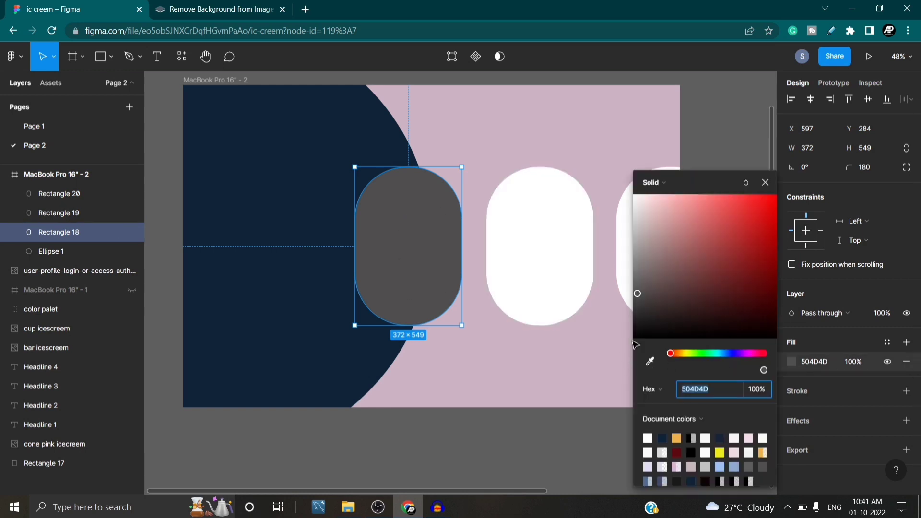
{"action": "left_click", "coordinate": [650, 361]}
{"action": "left_click", "coordinate": [333, 321]}
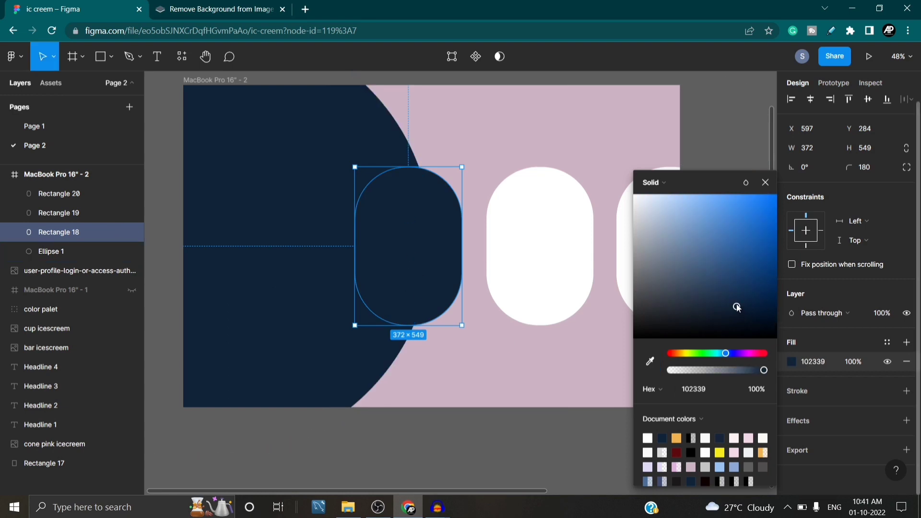
{"action": "left_click_drag", "start_coordinate": [738, 308], "coordinate": [729, 250]}
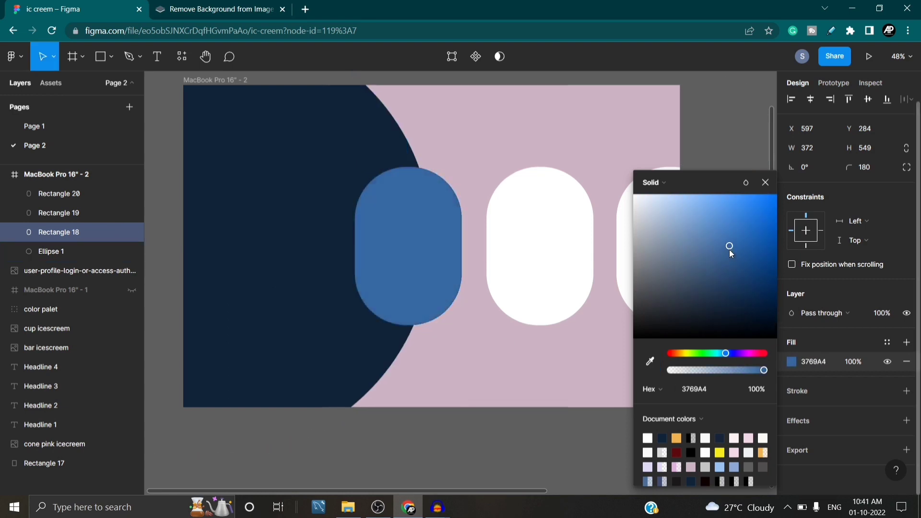
{"action": "left_click", "coordinate": [765, 183]}
{"action": "key", "text": "Escape"}
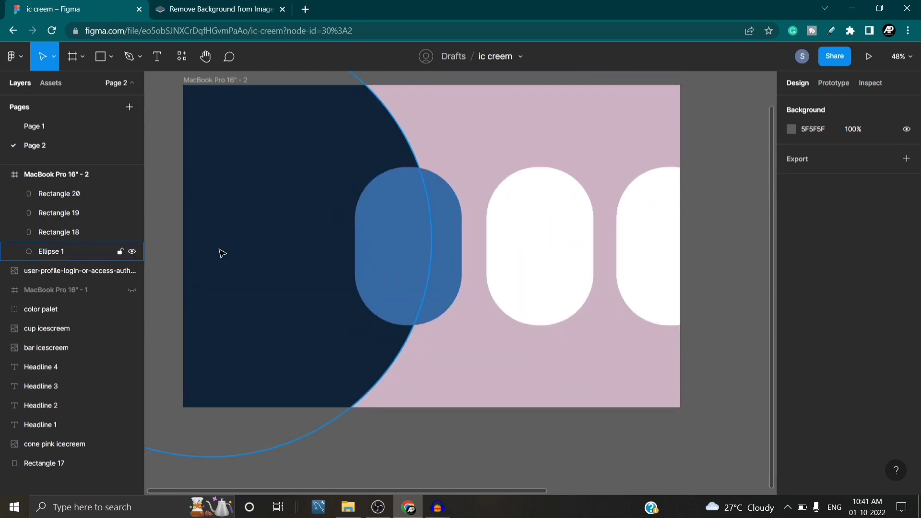
{"action": "scroll", "coordinate": [427, 200], "scroll_direction": "down", "scroll_amount": 2}
{"action": "scroll", "coordinate": [440, 218], "scroll_direction": "up", "scroll_amount": 2}
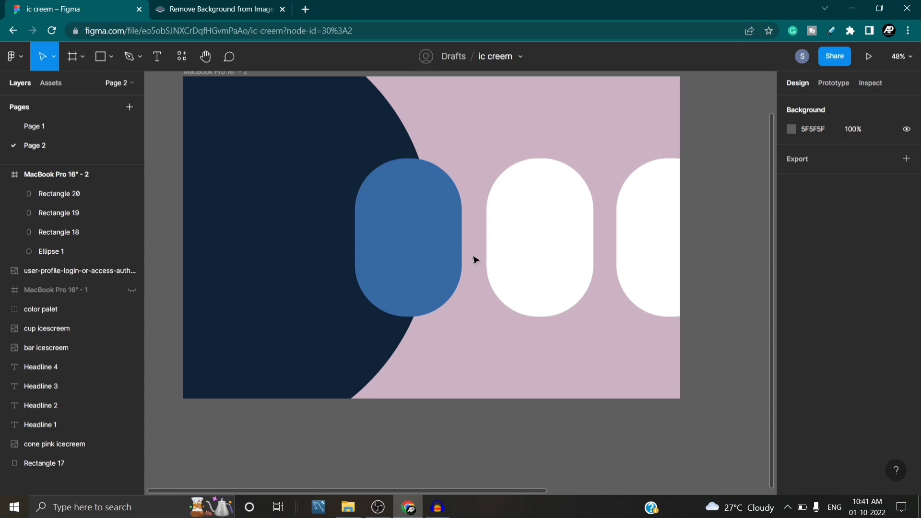
Set the blue card's fill opacity to 35%.
{"action": "left_click", "coordinate": [431, 241]}
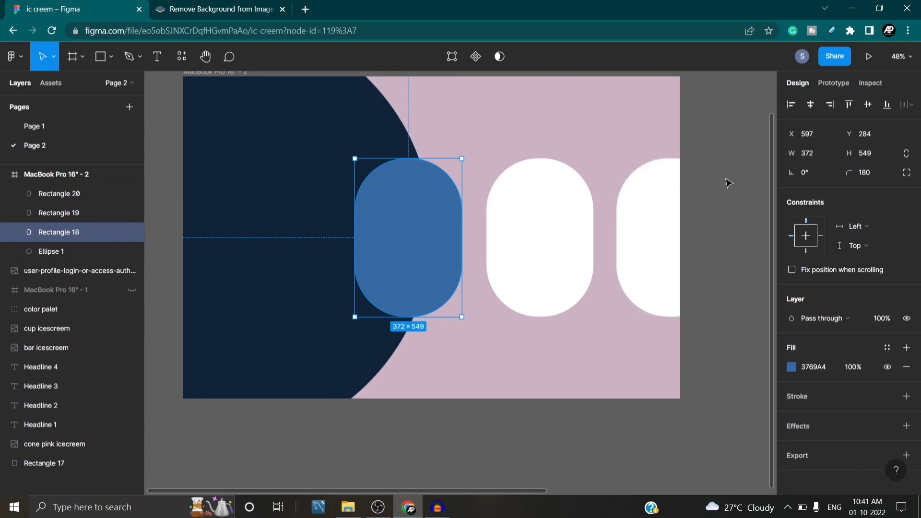
{"action": "scroll", "coordinate": [739, 182], "scroll_direction": "down", "scroll_amount": 1}
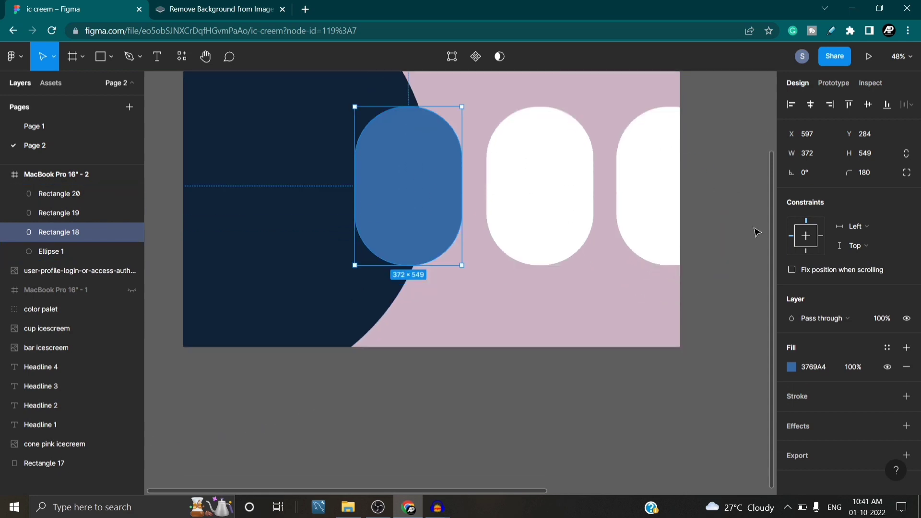
{"action": "left_click", "coordinate": [854, 368]}
{"action": "type", "text": "35"}
{"action": "key", "text": "Return"}
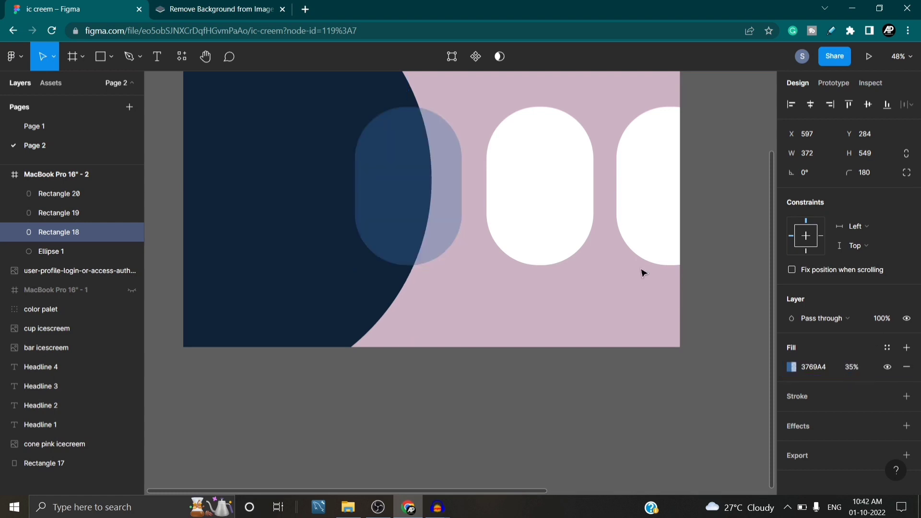
{"action": "left_click", "coordinate": [511, 273]}
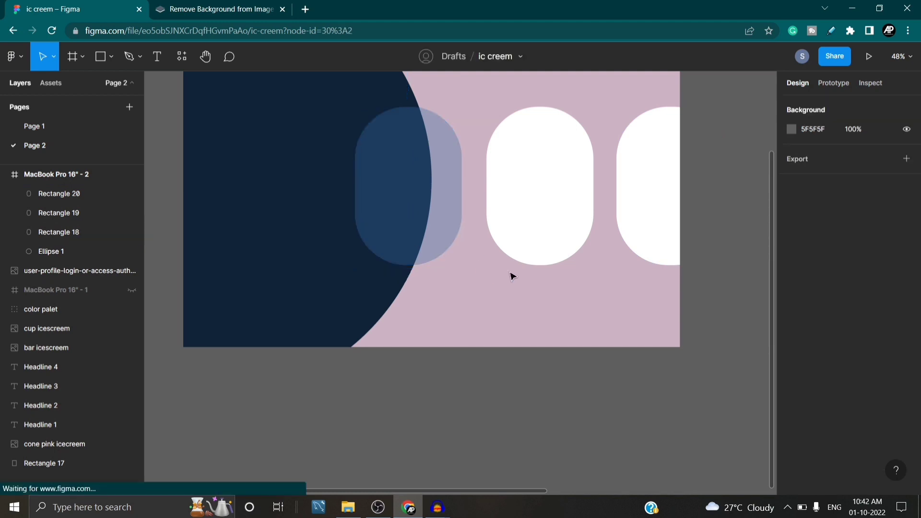
Add an effect to the translucent blue card and change its type to Background blur.
{"action": "left_click", "coordinate": [442, 236]}
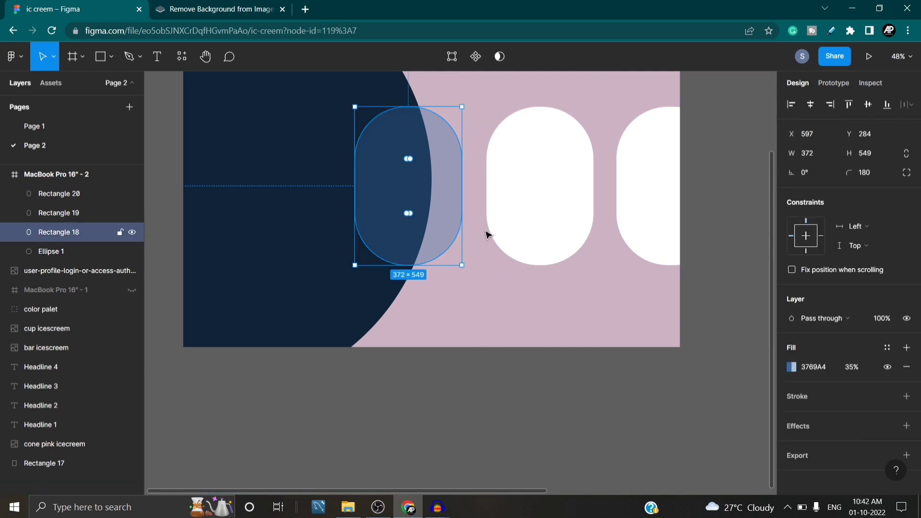
{"action": "left_click", "coordinate": [797, 431]}
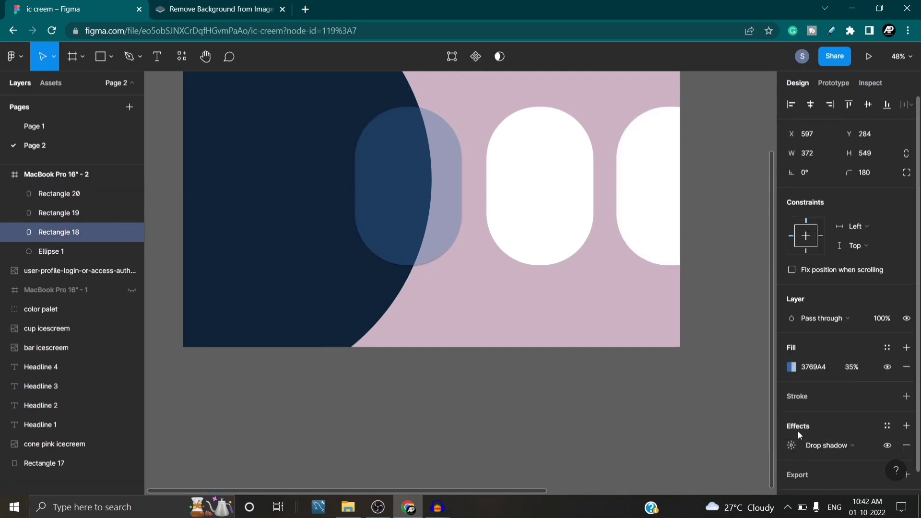
{"action": "scroll", "coordinate": [813, 419], "scroll_direction": "down", "scroll_amount": 1}
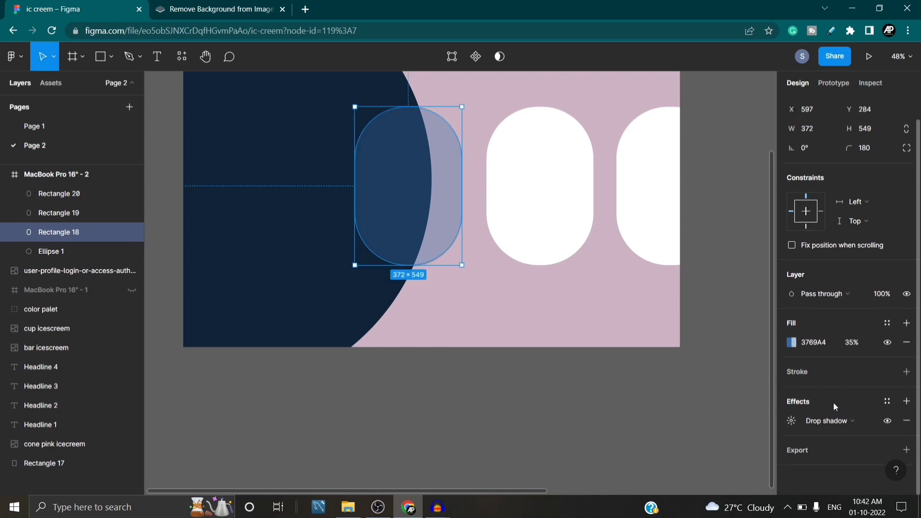
{"action": "left_click", "coordinate": [869, 422]}
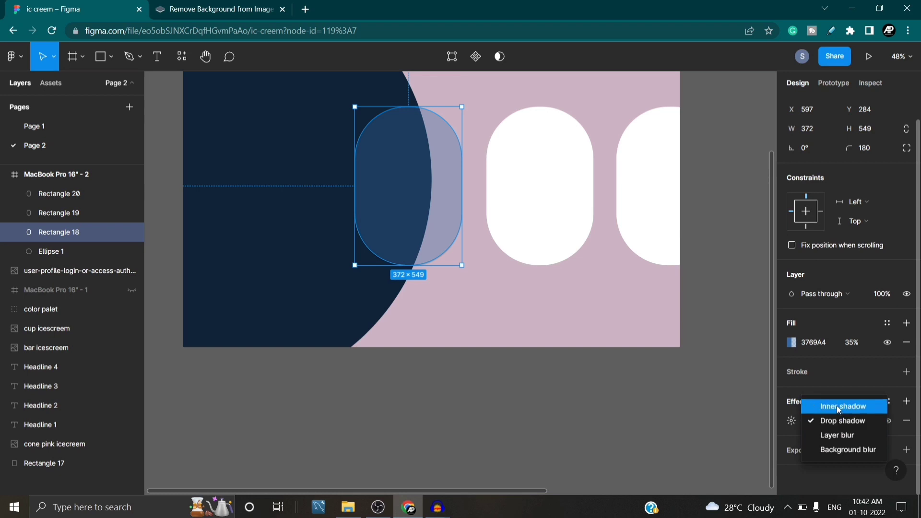
{"action": "left_click", "coordinate": [840, 449]}
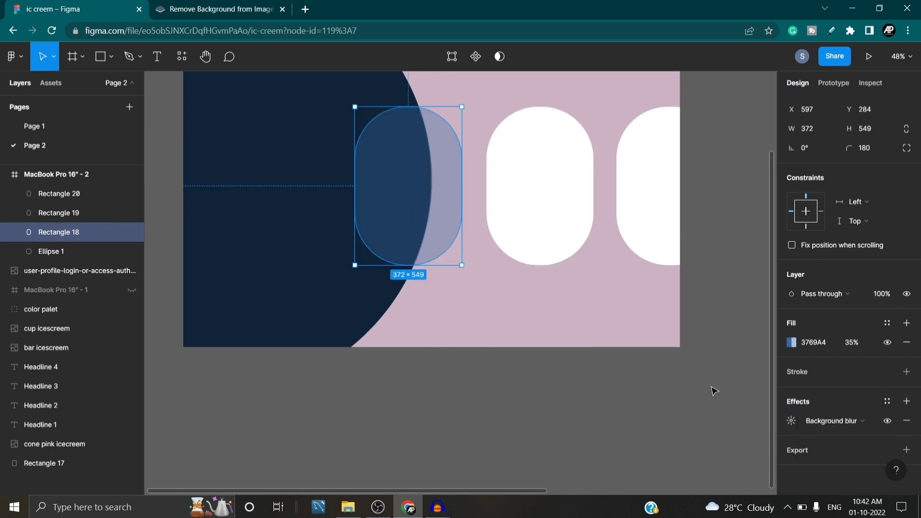
Try different background blur strengths on the translucent card, ending with a blur of 8.
{"action": "left_click", "coordinate": [791, 421]}
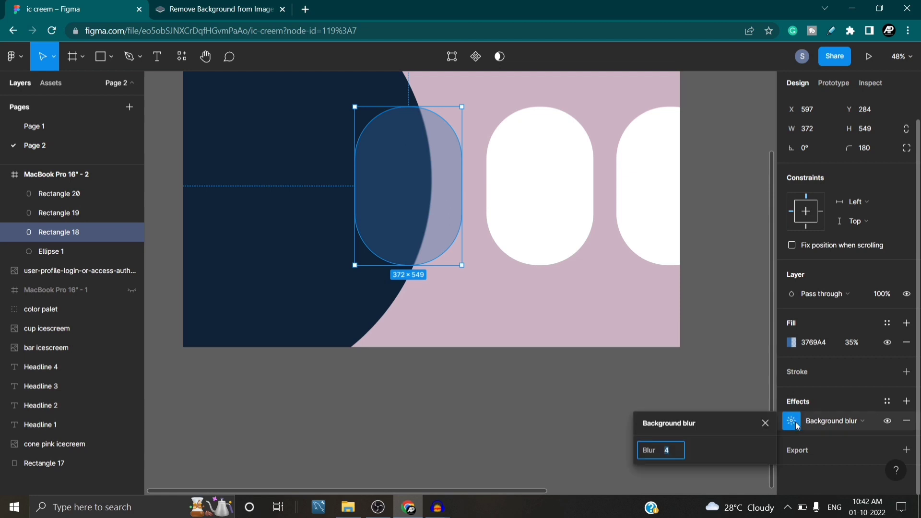
{"action": "key", "text": "Return"}
{"action": "left_click", "coordinate": [675, 450]}
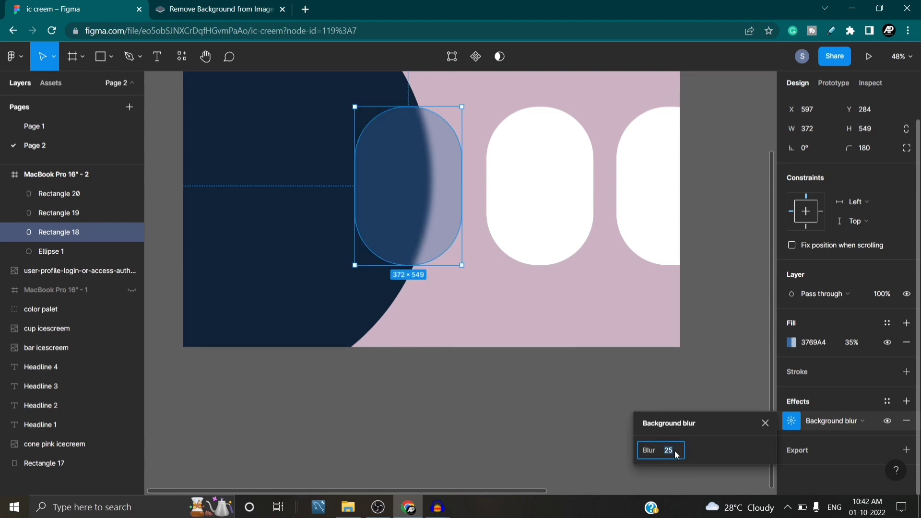
{"action": "type", "text": "10"}
{"action": "key", "text": "Return"}
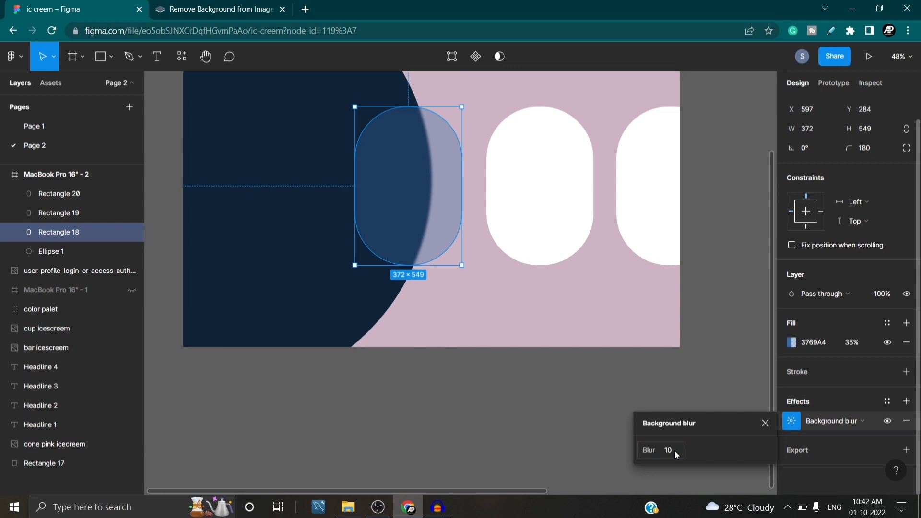
{"action": "left_click", "coordinate": [675, 451]}
{"action": "type", "text": "8"}
{"action": "key", "text": "Return"}
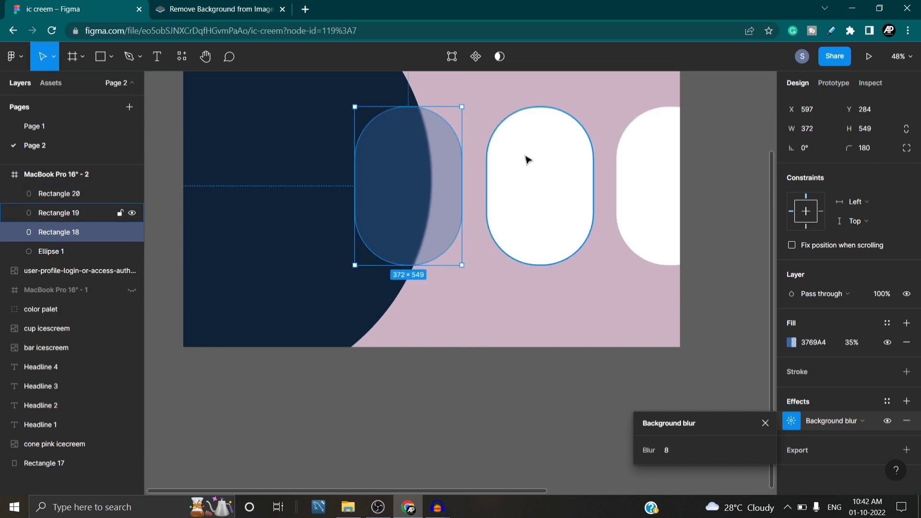
{"action": "left_click", "coordinate": [502, 285]}
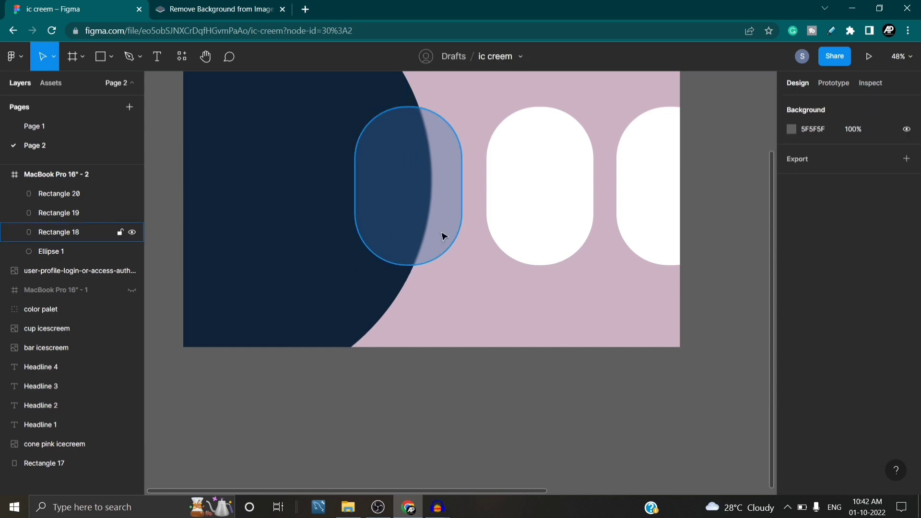
Shift the translucent card's fill to the more muted blue 4B6E96.
{"action": "left_click", "coordinate": [442, 234]}
{"action": "left_click", "coordinate": [792, 368]}
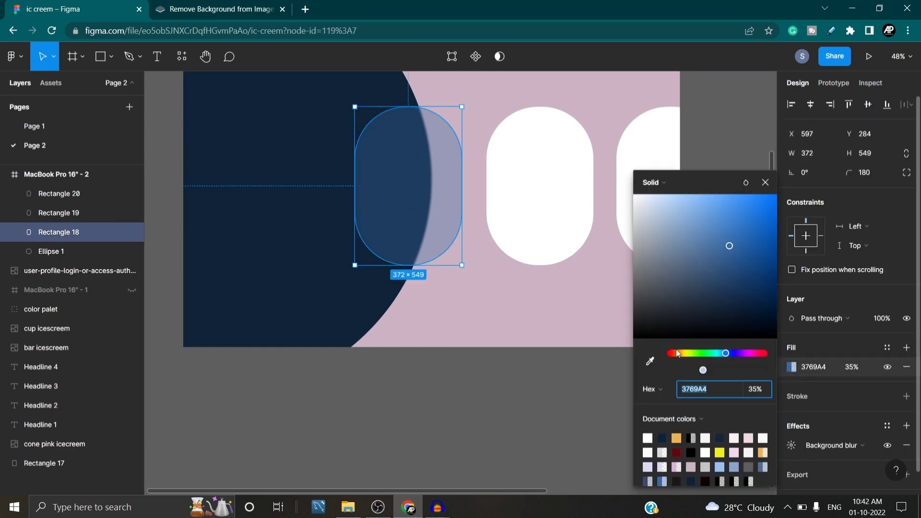
{"action": "left_click_drag", "start_coordinate": [731, 243], "coordinate": [712, 259]}
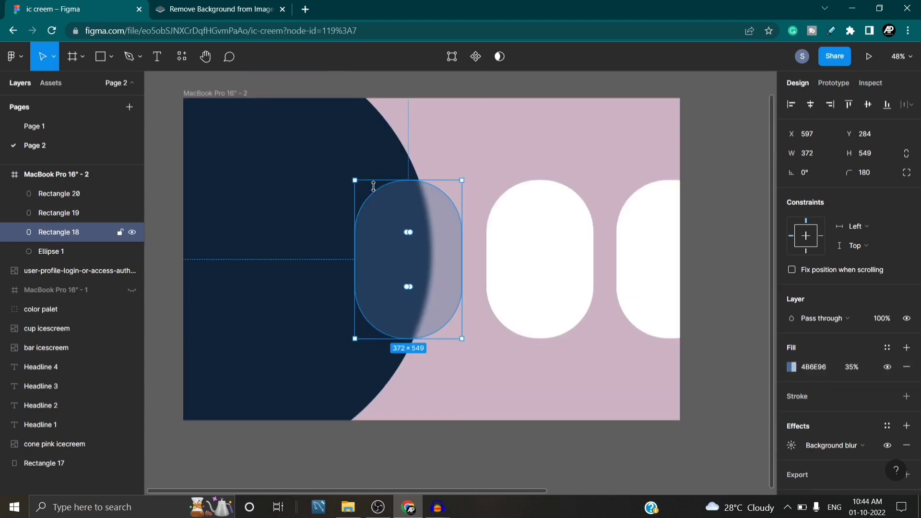
Check the translucent card's background blur setting and its fill colour settings.
{"action": "left_click", "coordinate": [469, 214]}
{"action": "left_click", "coordinate": [458, 269]}
{"action": "scroll", "coordinate": [681, 245], "scroll_direction": "down", "scroll_amount": 4}
{"action": "scroll", "coordinate": [527, 264], "scroll_direction": "up", "scroll_amount": 2}
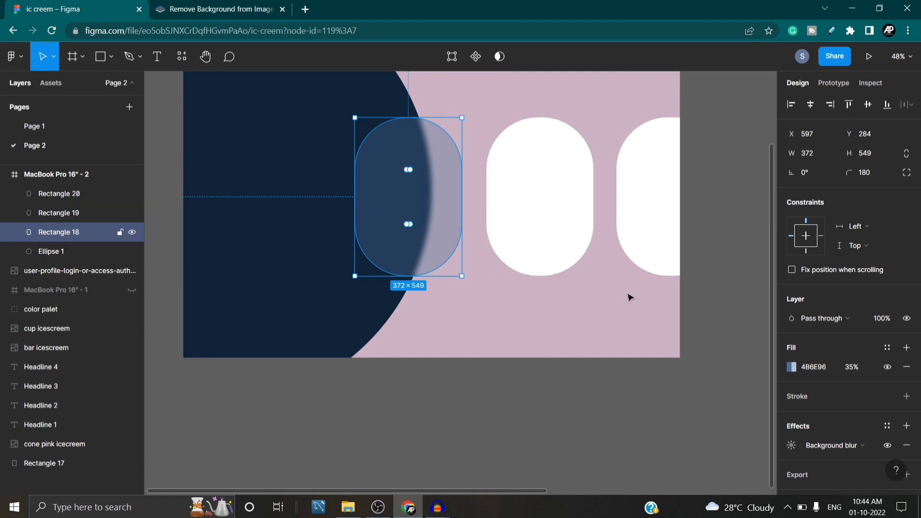
{"action": "scroll", "coordinate": [801, 398], "scroll_direction": "down", "scroll_amount": 1}
{"action": "left_click", "coordinate": [792, 421]}
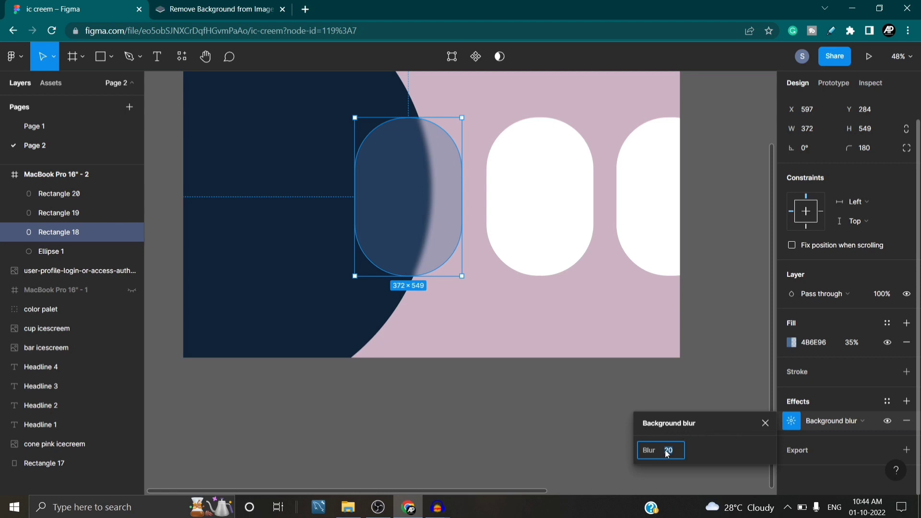
{"action": "key", "text": "Escape"}
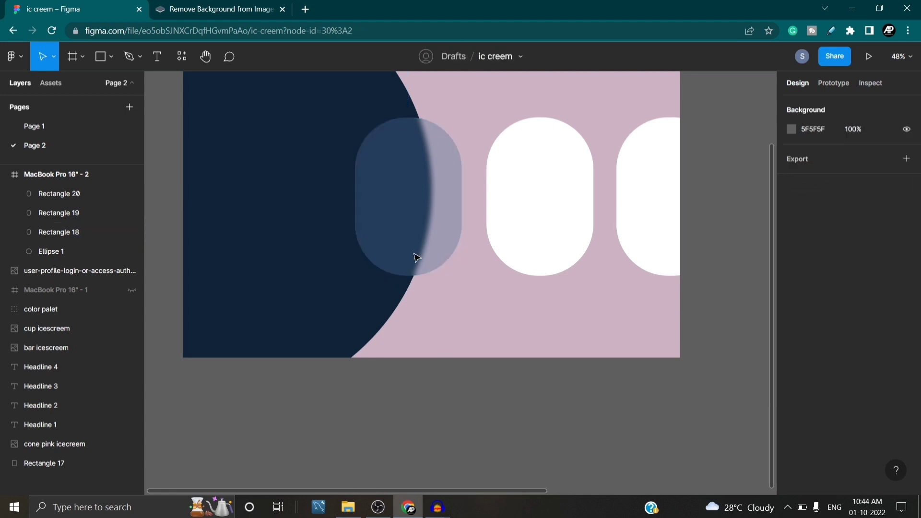
{"action": "left_click", "coordinate": [424, 240]}
{"action": "left_click", "coordinate": [792, 367]}
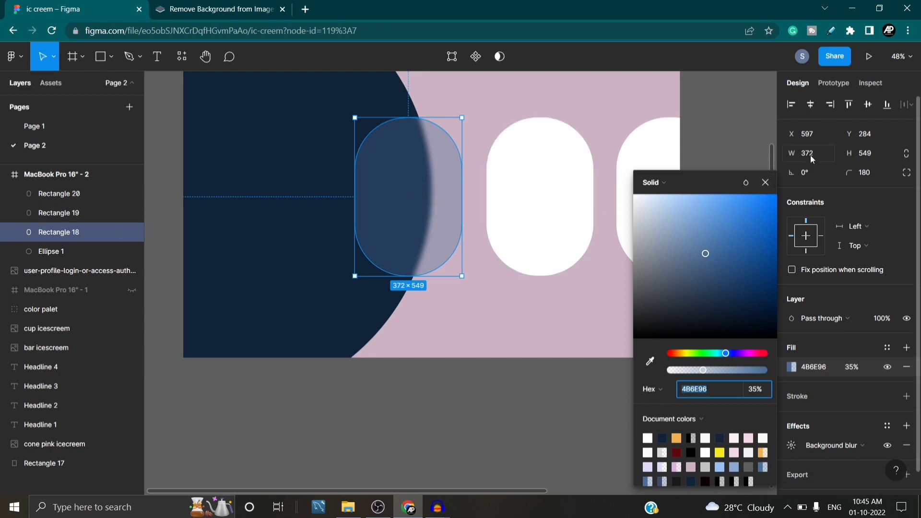
{"action": "left_click", "coordinate": [765, 183]}
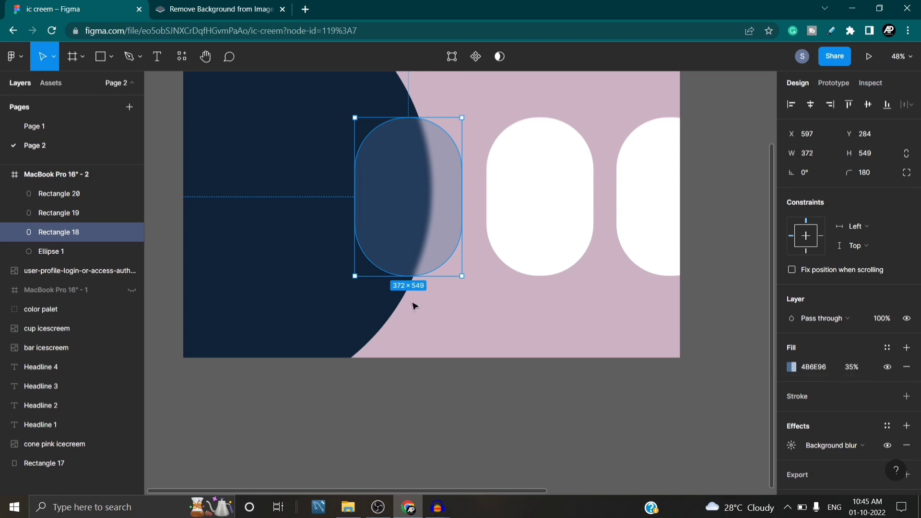
Add a stroke to the translucent blue card.
{"action": "scroll", "coordinate": [451, 239], "scroll_direction": "up", "scroll_amount": 1}
{"action": "left_click", "coordinate": [483, 315]}
{"action": "left_click", "coordinate": [427, 247]}
{"action": "scroll", "coordinate": [838, 426], "scroll_direction": "down", "scroll_amount": 1}
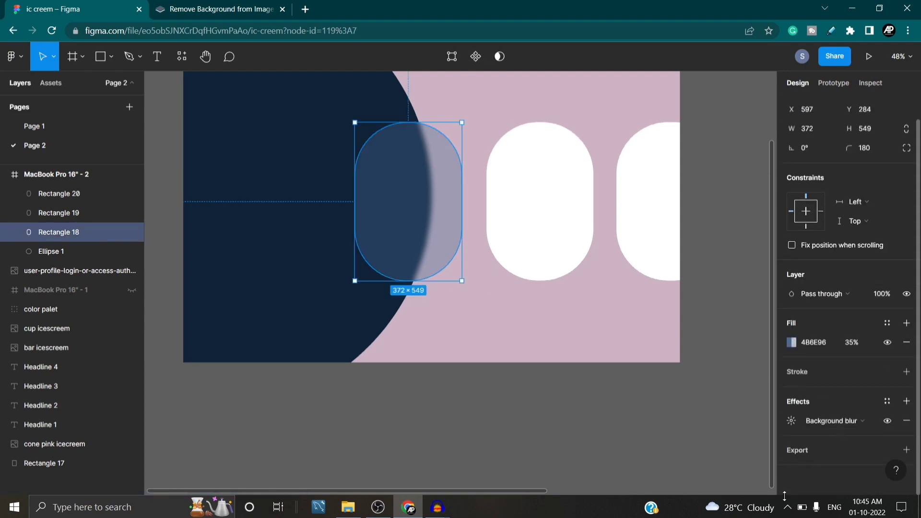
{"action": "left_click", "coordinate": [799, 371]}
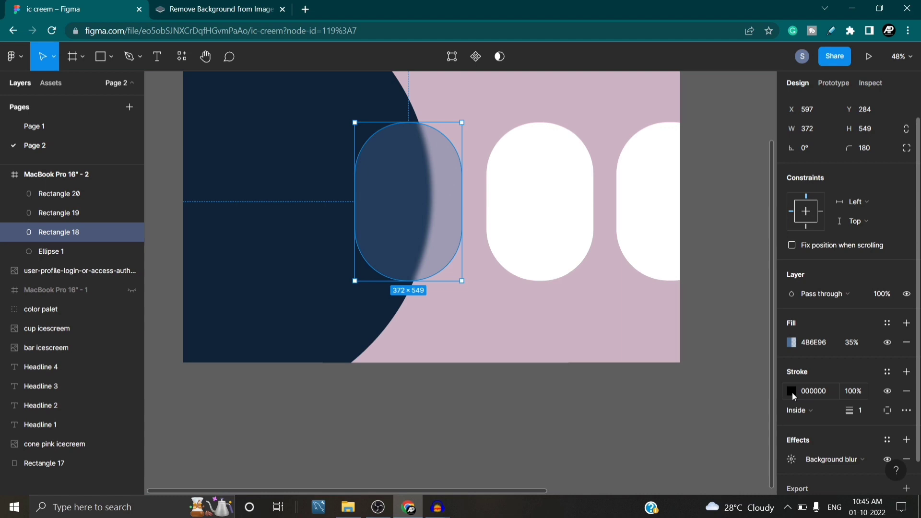
Set the translucent card's stroke colour to 4B6E96 and lighten it to 6A8FB8.
{"action": "left_click", "coordinate": [793, 392]}
{"action": "left_click", "coordinate": [697, 392]}
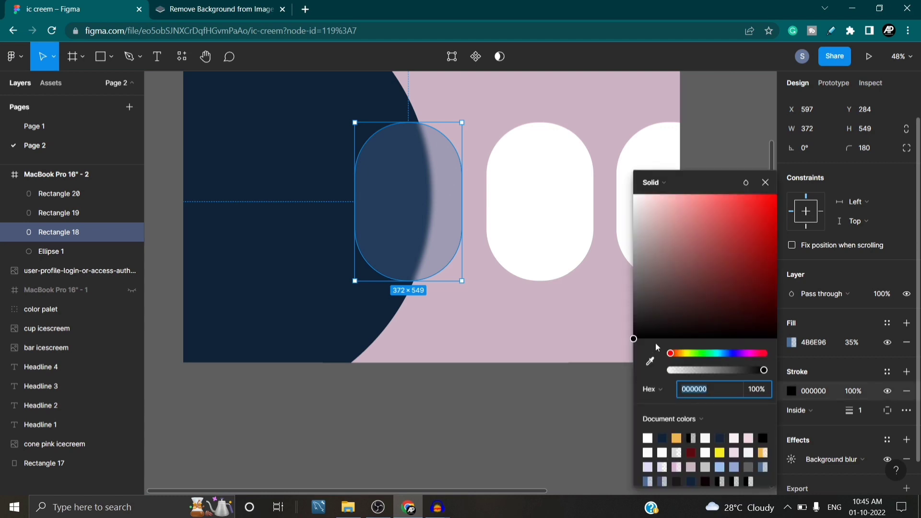
{"action": "left_click", "coordinate": [715, 353]}
{"action": "left_click_drag", "start_coordinate": [729, 355], "coordinate": [721, 354]}
{"action": "left_click", "coordinate": [692, 393]}
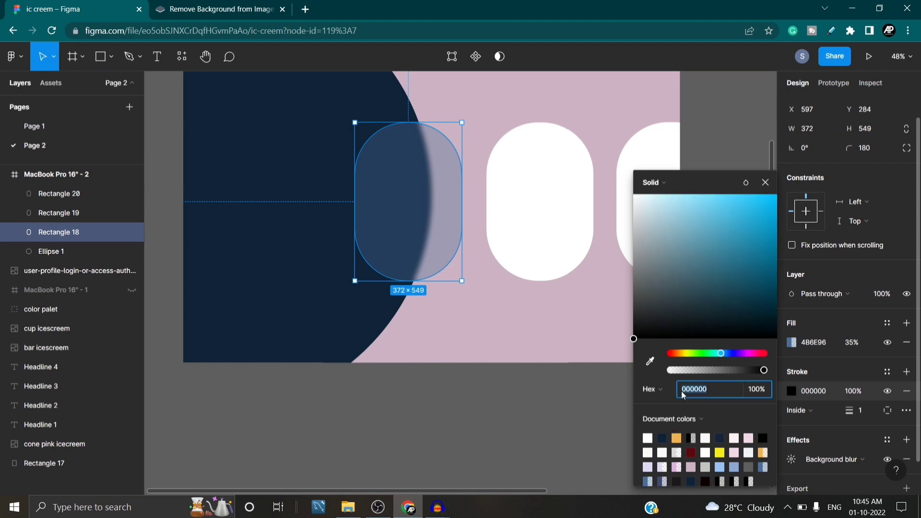
{"action": "type", "text": "4B6E96"}
{"action": "key", "text": "Return"}
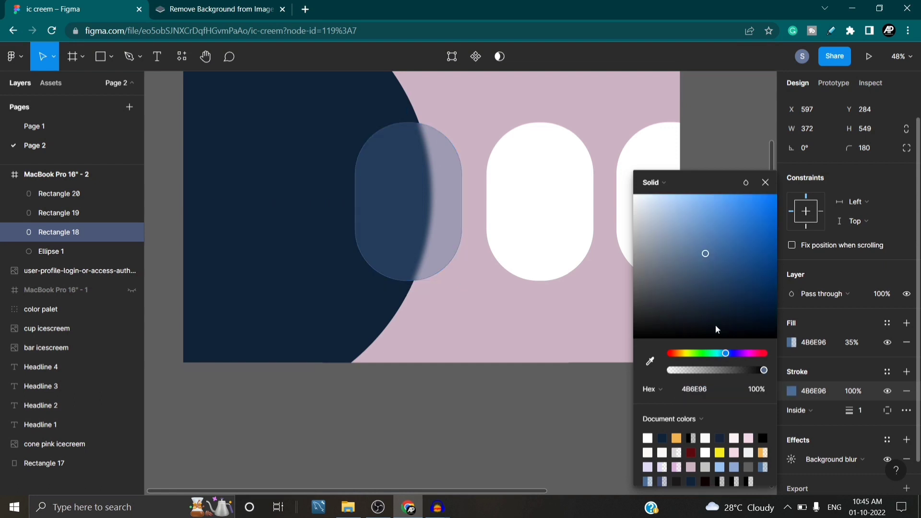
{"action": "left_click_drag", "start_coordinate": [706, 254], "coordinate": [695, 238]}
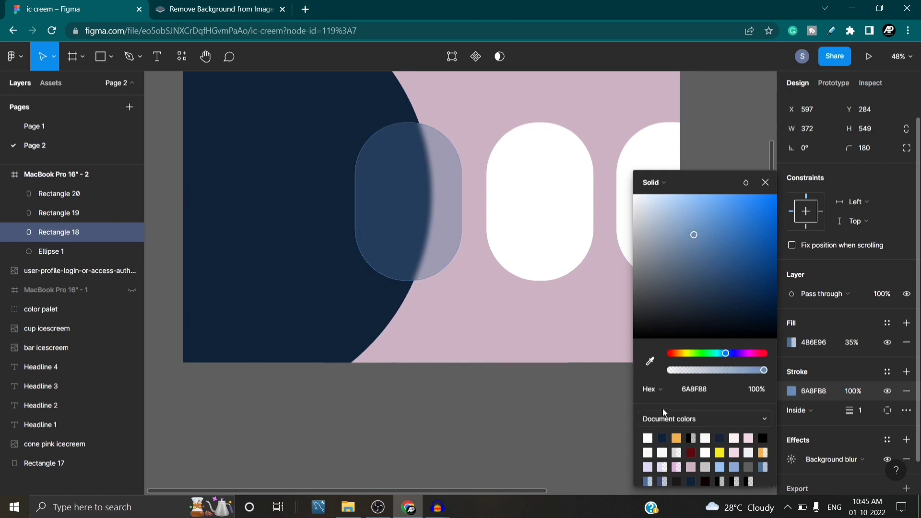
Change the translucent card's stroke to a linear gradient and angle it diagonally from the card's upper-left corner towards its middle.
{"action": "left_click", "coordinate": [665, 187]}
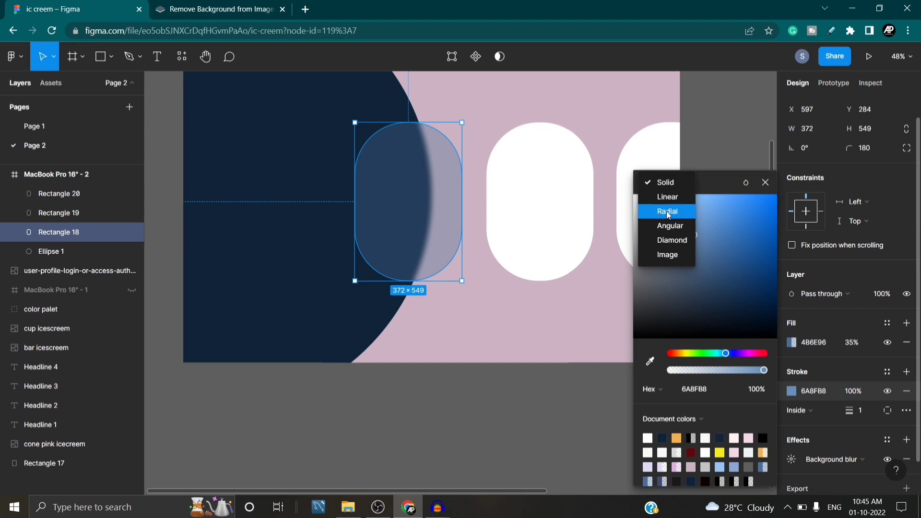
{"action": "left_click", "coordinate": [668, 198]}
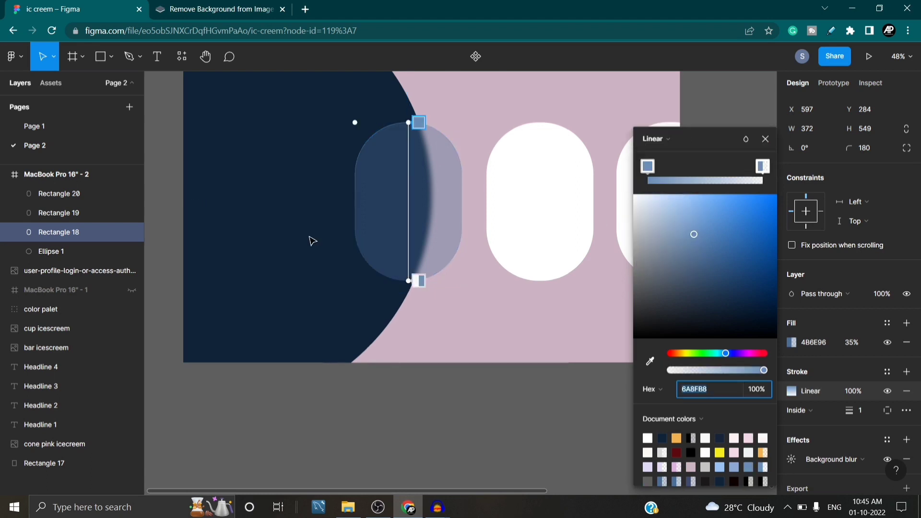
{"action": "left_click_drag", "start_coordinate": [417, 280], "coordinate": [447, 276]}
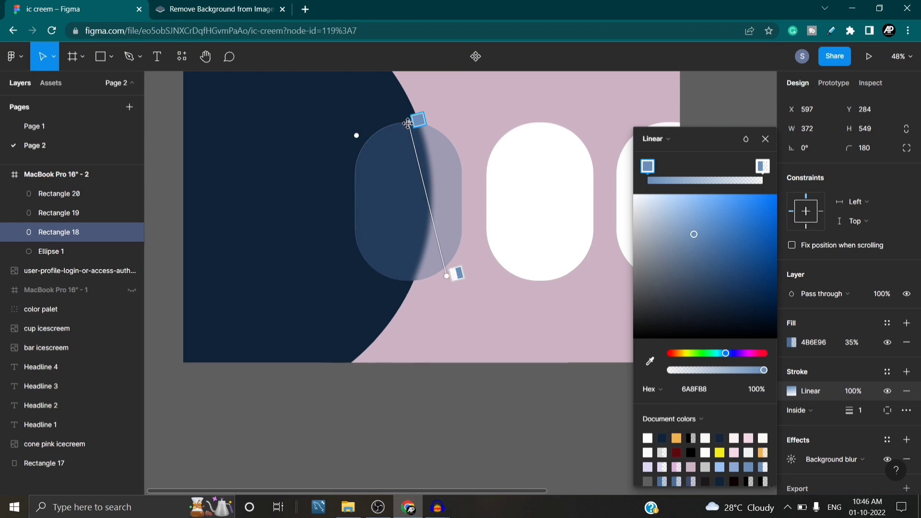
{"action": "left_click_drag", "start_coordinate": [408, 124], "coordinate": [359, 115]}
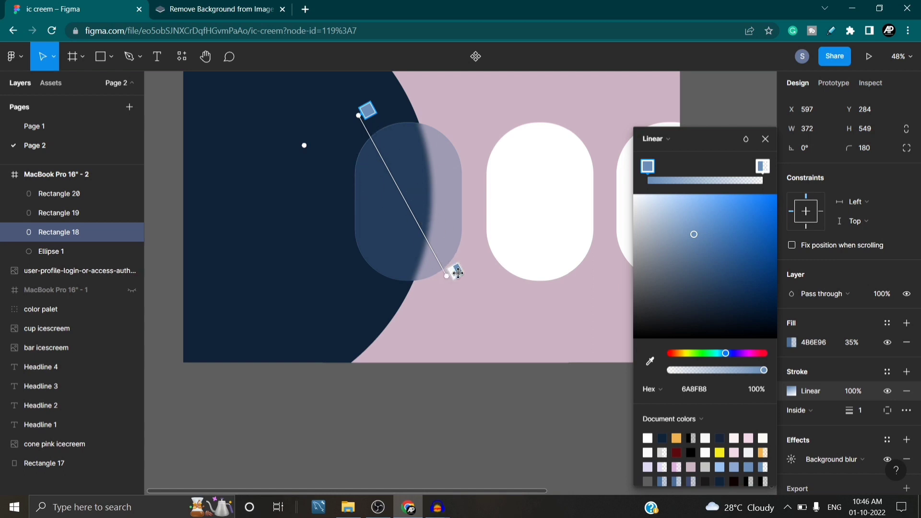
{"action": "left_click_drag", "start_coordinate": [452, 270], "coordinate": [421, 214]}
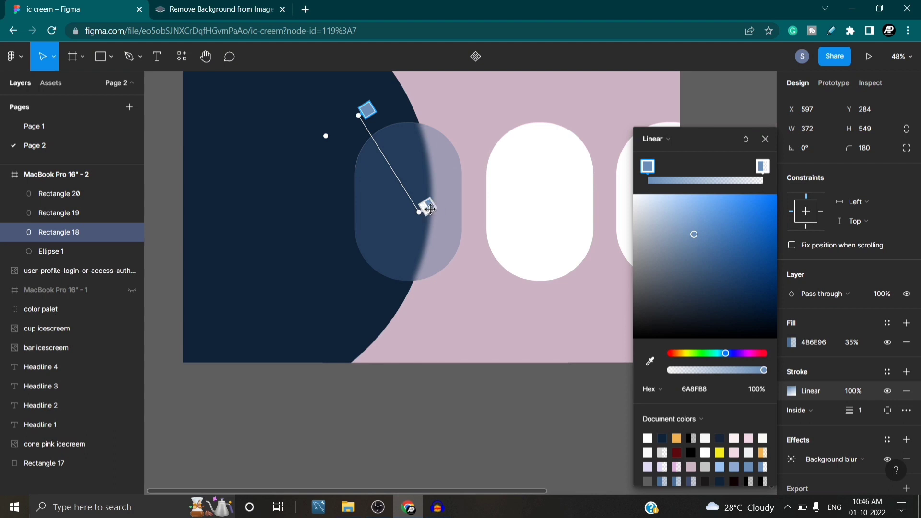
Add a colour stop near the transparent end of the stroke gradient and stretch the gradient diagonally across the whole card.
{"action": "left_click", "coordinate": [759, 184]}
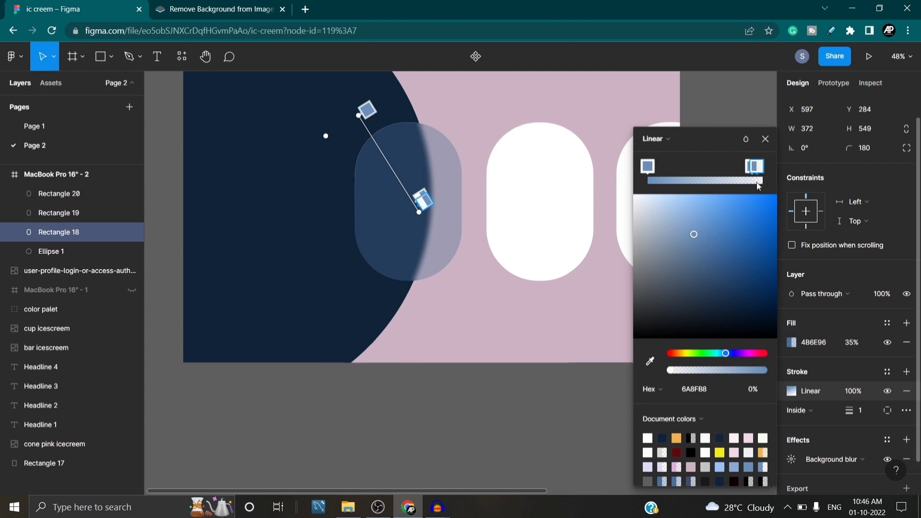
{"action": "left_click_drag", "start_coordinate": [420, 211], "coordinate": [439, 264]}
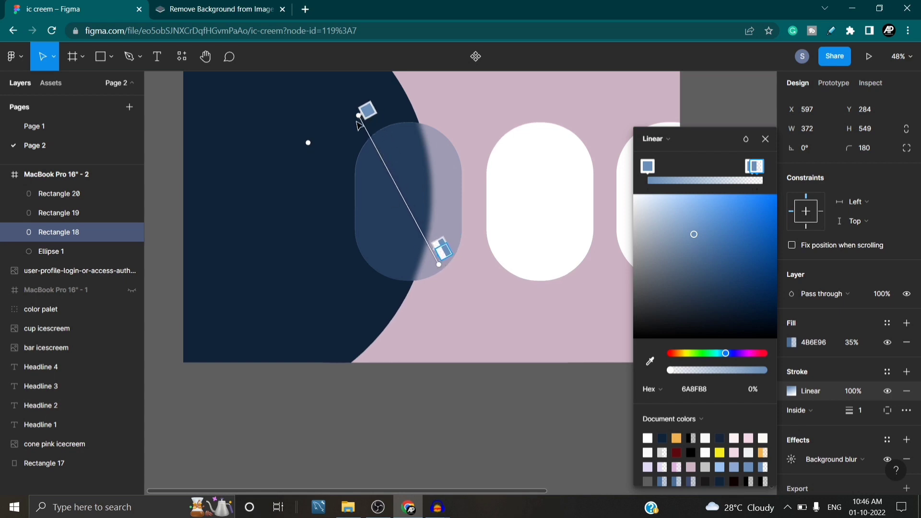
{"action": "left_click_drag", "start_coordinate": [359, 115], "coordinate": [335, 127]}
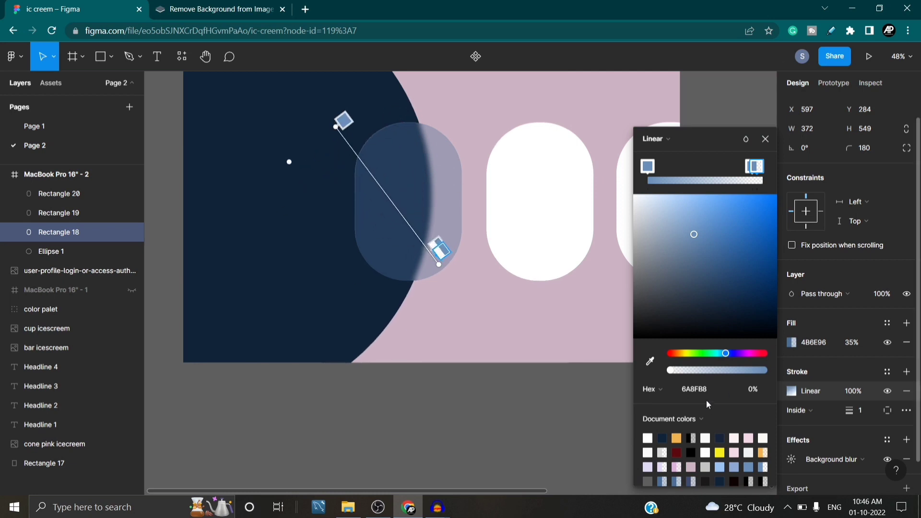
{"action": "left_click", "coordinate": [765, 138]}
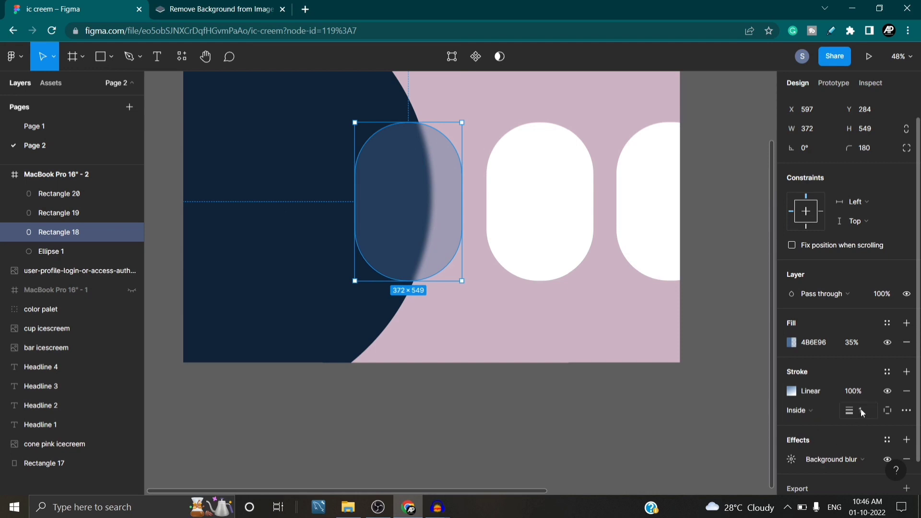
Check the stroke position options of the translucent card, keeping Inside.
{"action": "left_click", "coordinate": [805, 416]}
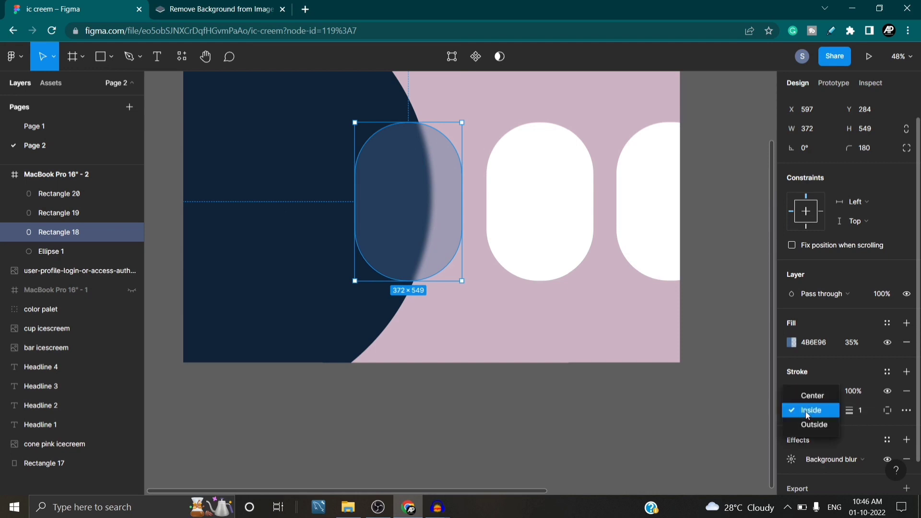
{"action": "left_click", "coordinate": [805, 411]}
{"action": "left_click", "coordinate": [705, 430]}
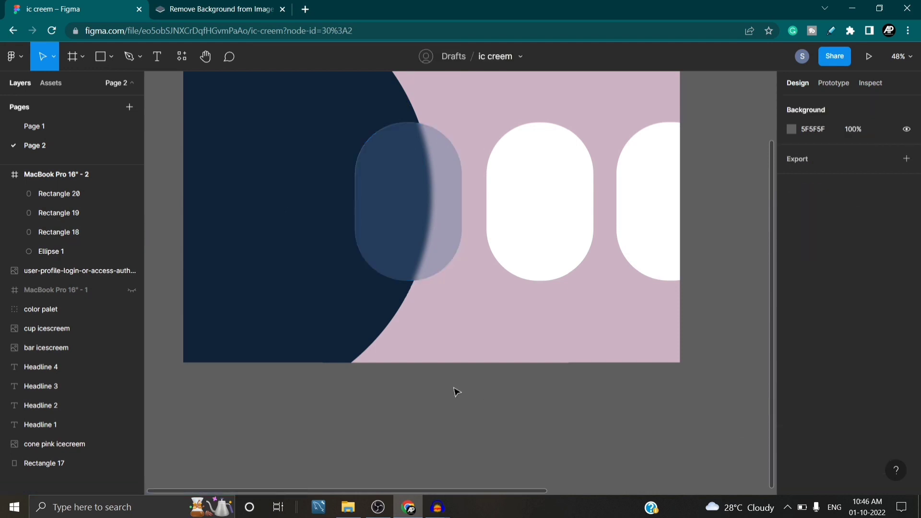
Move the translucent card slightly to the left within the frame.
{"action": "scroll", "coordinate": [532, 336], "scroll_direction": "up", "scroll_amount": 2}
{"action": "scroll", "coordinate": [576, 323], "scroll_direction": "down", "scroll_amount": 2}
{"action": "left_click", "coordinate": [421, 221]}
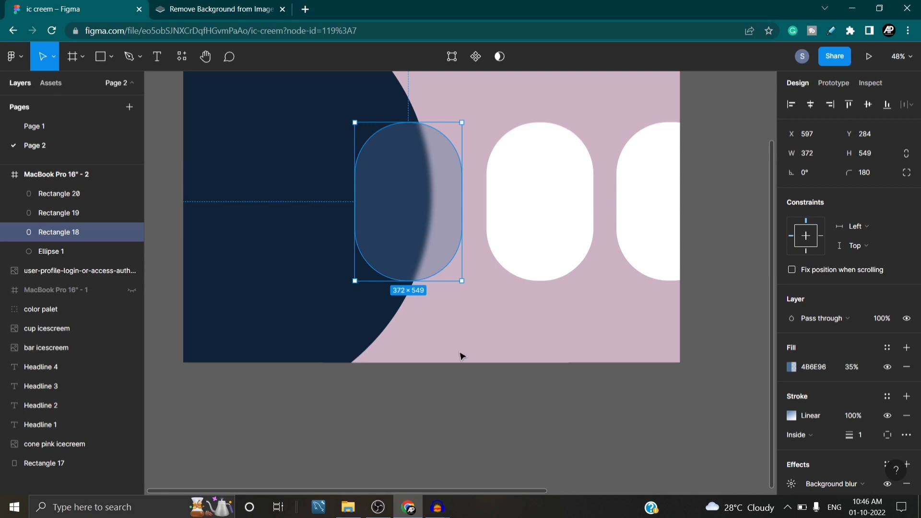
{"action": "left_click_drag", "start_coordinate": [437, 228], "coordinate": [430, 224]}
{"action": "left_click", "coordinate": [499, 378]}
Place the pink cone, chocolate bar and cup ice cream images on the three rounded cards, one per card from left to right.
{"action": "scroll", "coordinate": [592, 294], "scroll_direction": "up", "scroll_amount": 2}
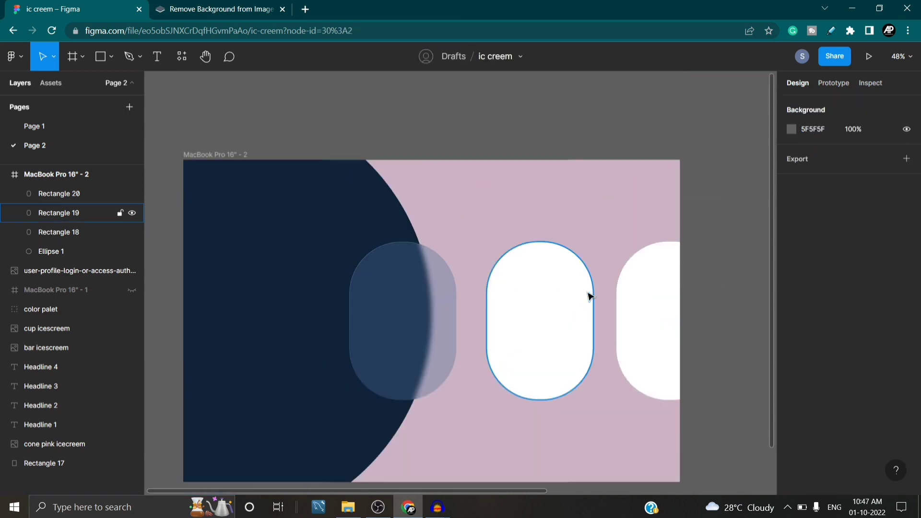
{"action": "scroll", "coordinate": [480, 271], "scroll_direction": "up", "scroll_amount": 2}
{"action": "left_click", "coordinate": [541, 267]}
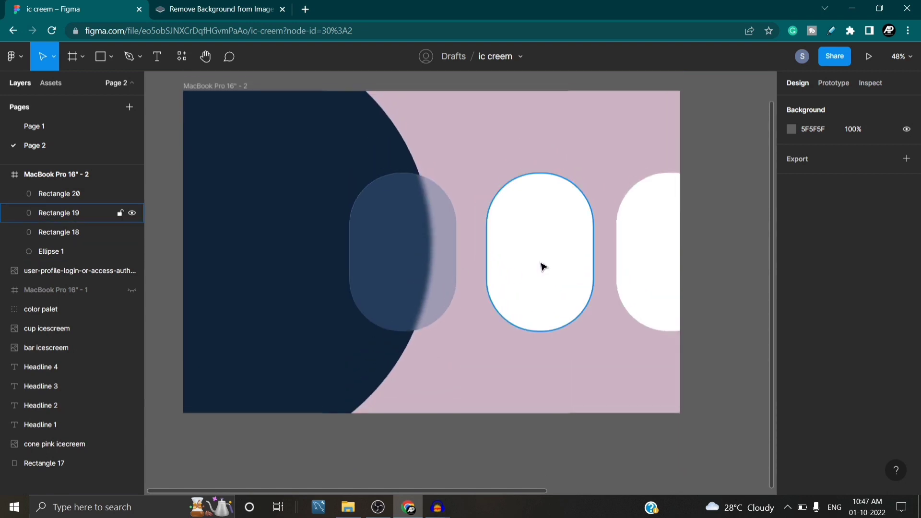
{"action": "scroll", "coordinate": [566, 264], "scroll_direction": "down", "scroll_amount": 2}
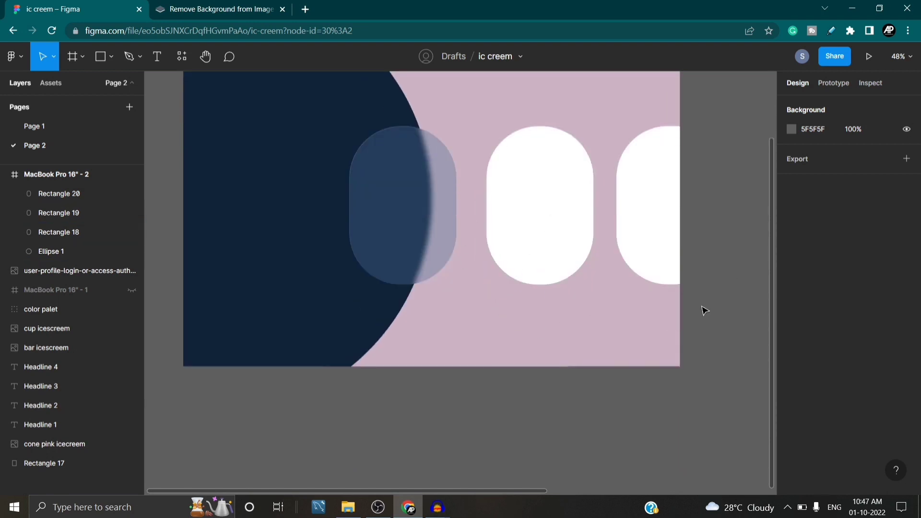
{"action": "scroll", "coordinate": [495, 380], "scroll_direction": "down", "scroll_amount": 1}
{"action": "left_click_drag", "start_coordinate": [489, 360], "coordinate": [323, 441]}
{"action": "left_click_drag", "start_coordinate": [641, 192], "coordinate": [231, 278]}
{"action": "left_click_drag", "start_coordinate": [756, 154], "coordinate": [329, 277]}
{"action": "left_click_drag", "start_coordinate": [728, 260], "coordinate": [518, 268]}
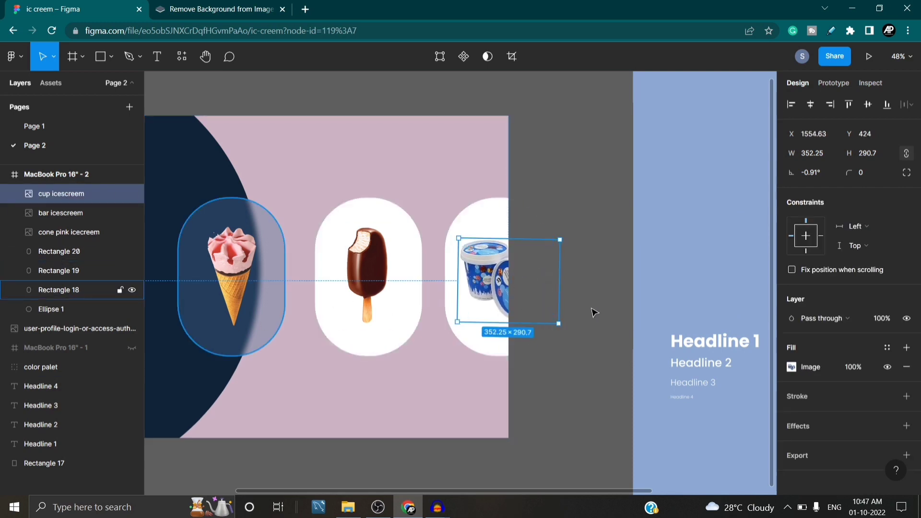
Tilt the pink cone image to about 6.28° and the chocolate bar to about 9.31°, and shift the cup image slightly right.
{"action": "scroll", "coordinate": [535, 213], "scroll_direction": "down", "scroll_amount": 4}
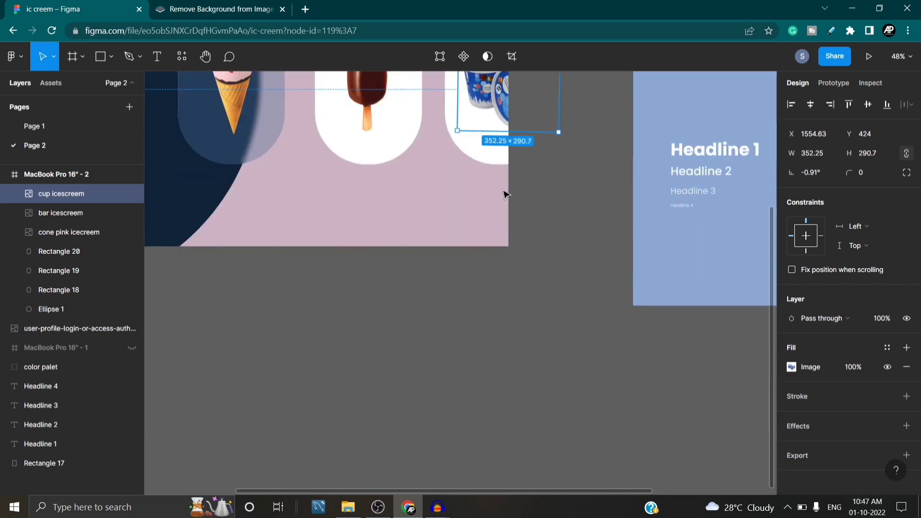
{"action": "scroll", "coordinate": [471, 233], "scroll_direction": "up", "scroll_amount": 3}
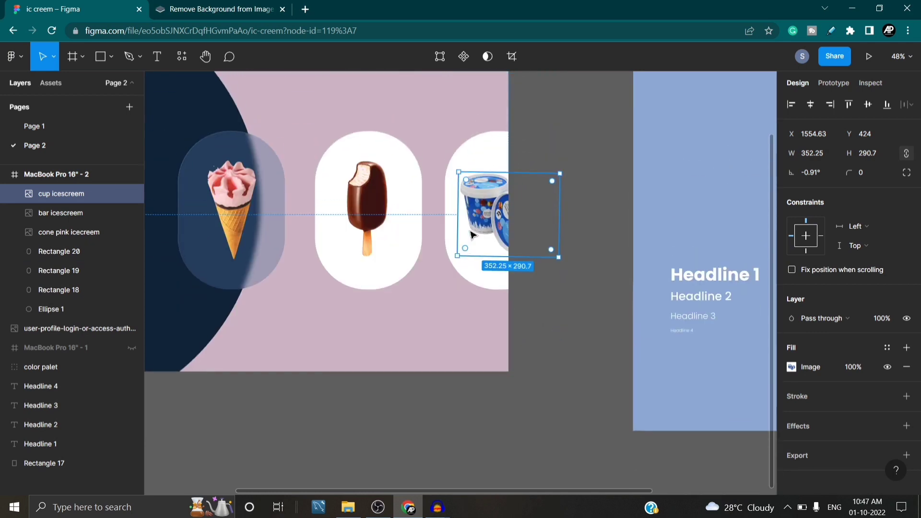
{"action": "scroll", "coordinate": [357, 272], "scroll_direction": "up", "scroll_amount": 1}
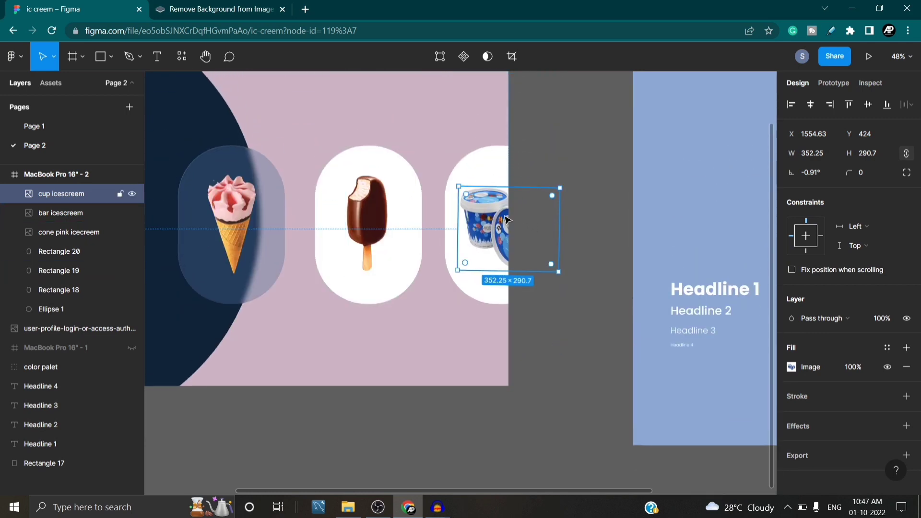
{"action": "left_click", "coordinate": [381, 333]}
{"action": "left_click", "coordinate": [241, 268]}
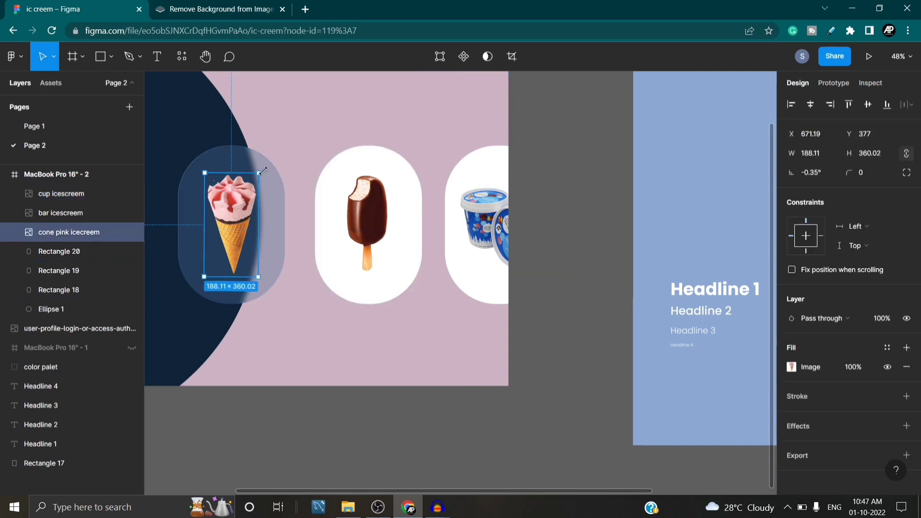
{"action": "left_click", "coordinate": [367, 216]}
{"action": "left_click_drag", "start_coordinate": [390, 168], "coordinate": [382, 156]}
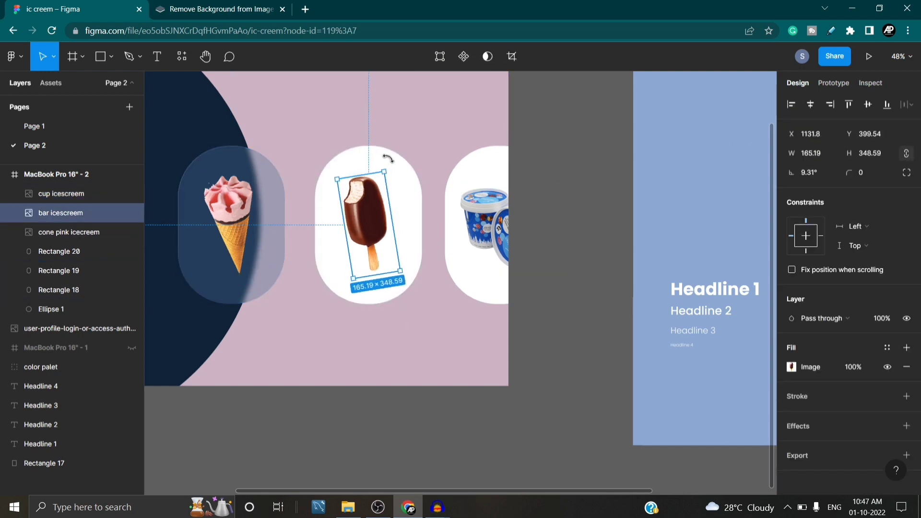
{"action": "left_click_drag", "start_coordinate": [480, 225], "coordinate": [485, 226]}
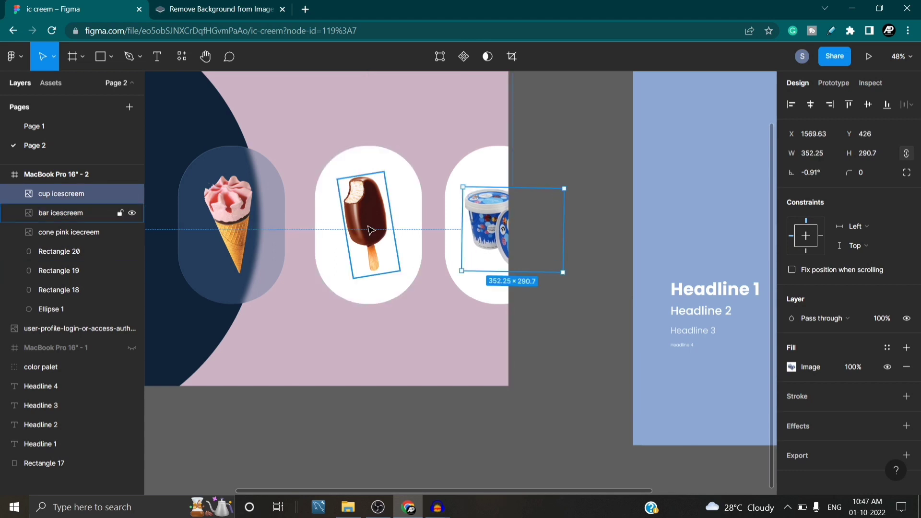
Add a drop shadow to the pink cone image with X 12, Y 20 and blur 23.
{"action": "left_click", "coordinate": [369, 226]}
{"action": "left_click", "coordinate": [231, 223]}
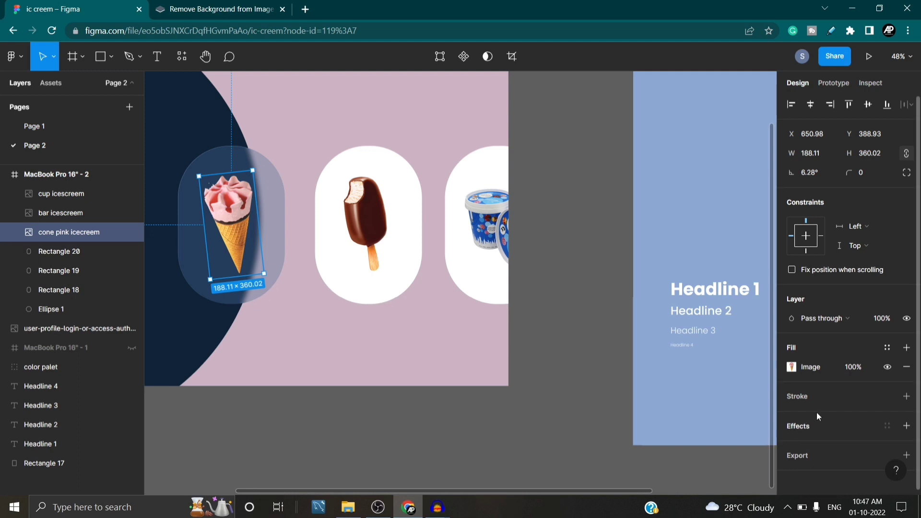
{"action": "left_click", "coordinate": [808, 428]}
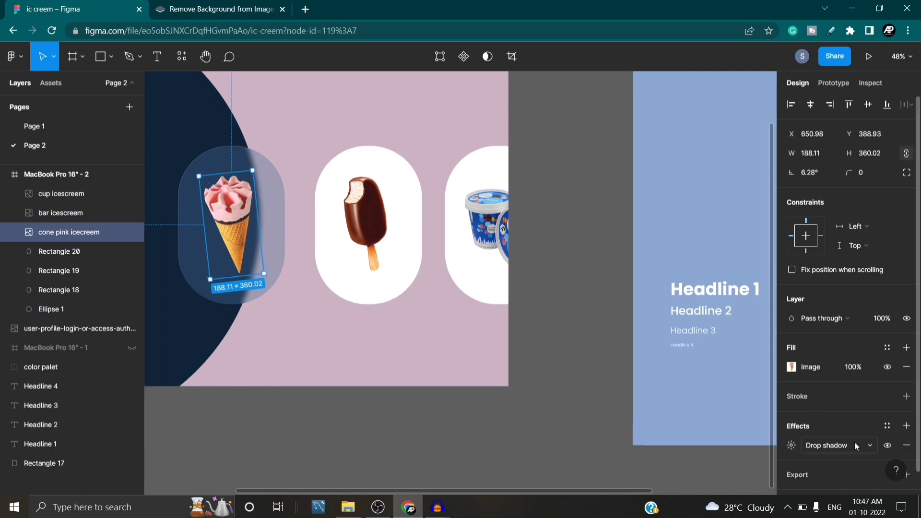
{"action": "left_click", "coordinate": [792, 447]}
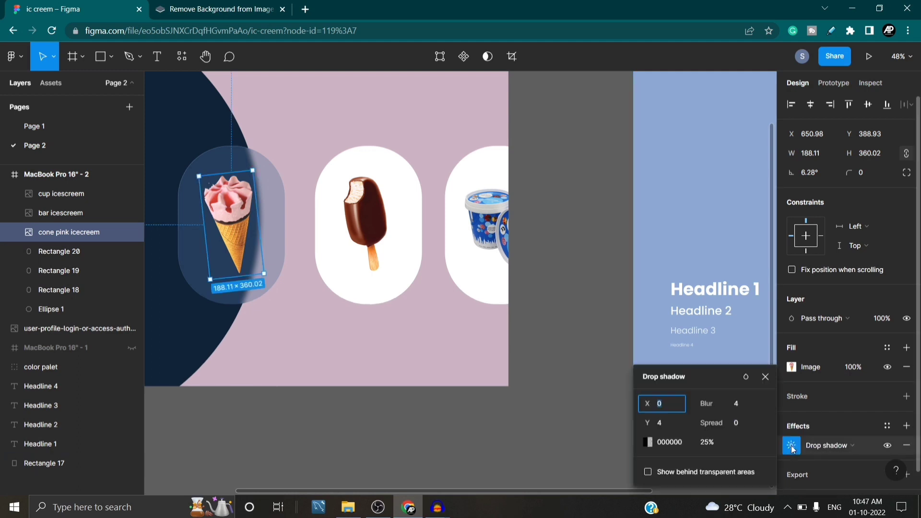
{"action": "left_click_drag", "start_coordinate": [647, 404], "coordinate": [666, 422]}
{"action": "left_click_drag", "start_coordinate": [705, 403], "coordinate": [738, 406]}
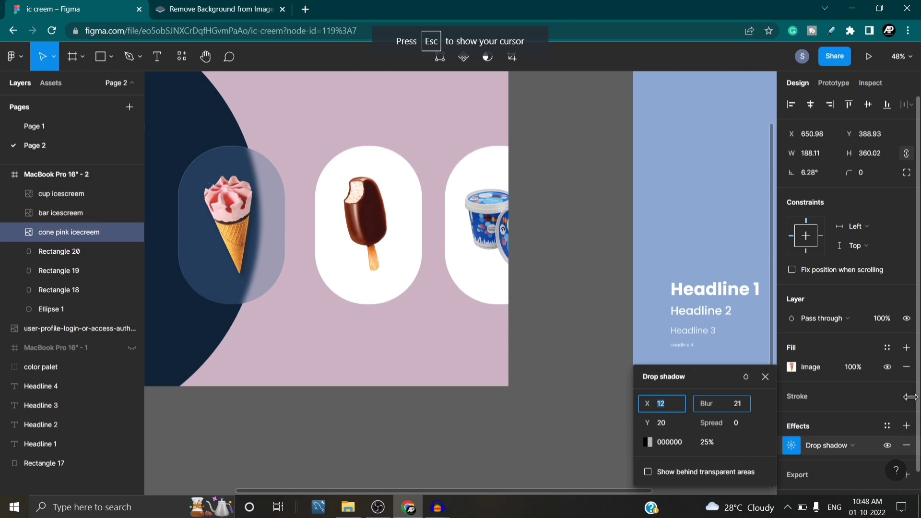
{"action": "left_click_drag", "start_coordinate": [6, 394], "coordinate": [27, 393]}
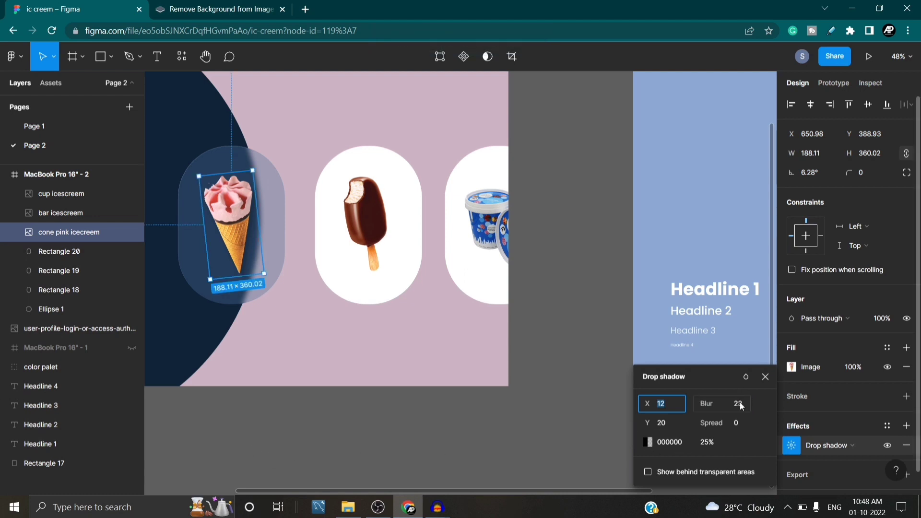
Add soft drop shadows to the chocolate bar and cup ice cream images.
{"action": "left_click", "coordinate": [375, 217]}
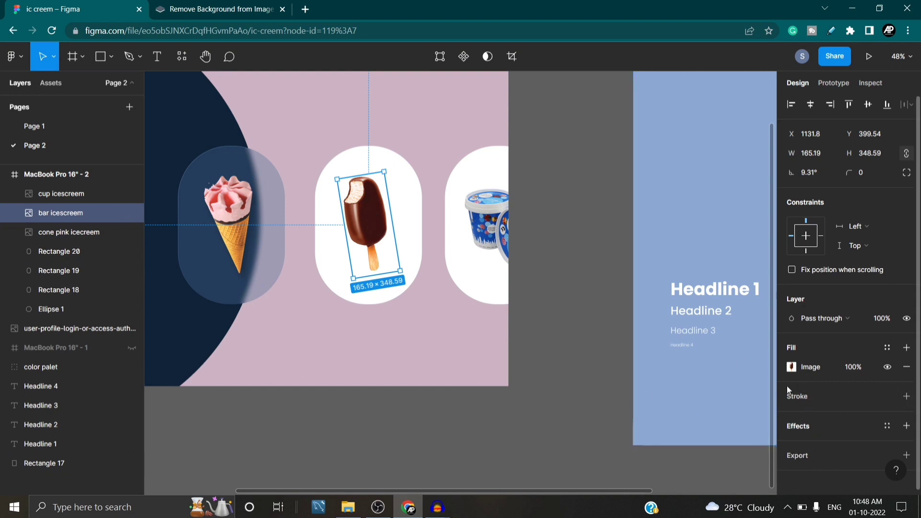
{"action": "left_click", "coordinate": [808, 429]}
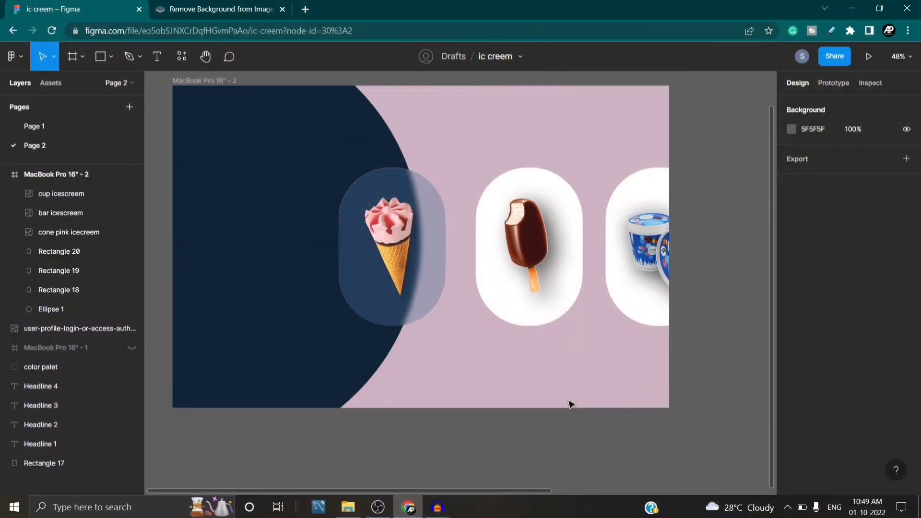
{"action": "scroll", "coordinate": [483, 396], "scroll_direction": "up", "scroll_amount": 1}
{"action": "scroll", "coordinate": [488, 397], "scroll_direction": "down", "scroll_amount": 1}
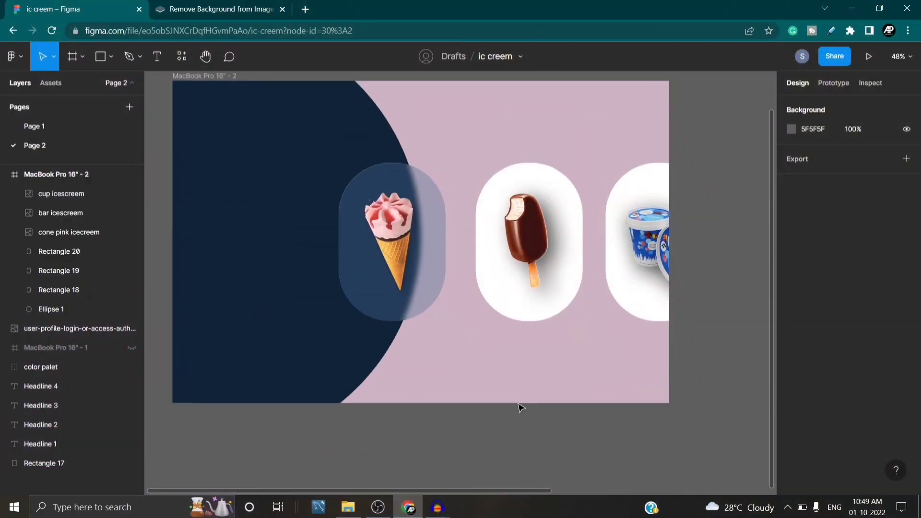
{"action": "scroll", "coordinate": [441, 429], "scroll_direction": "up", "scroll_amount": 1}
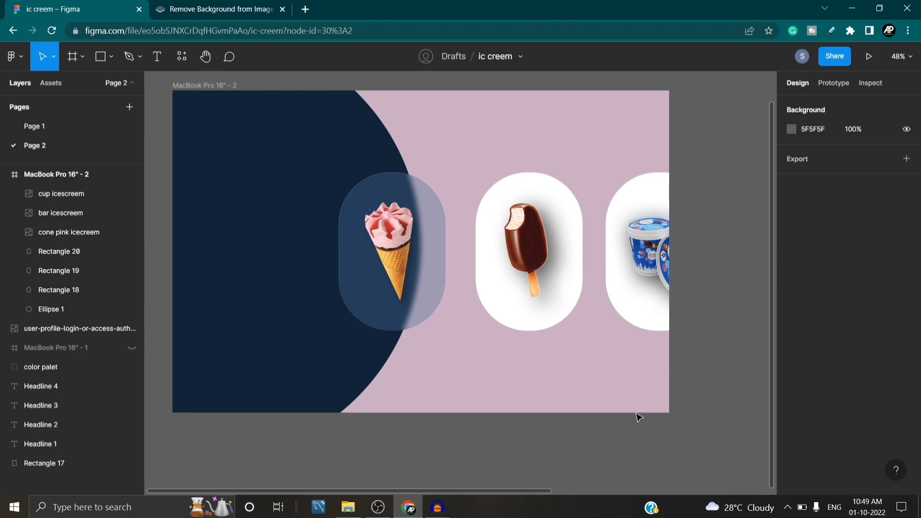
Copy the Scooop logo image from the finished landing page design on Page 1.
{"action": "scroll", "coordinate": [638, 343], "scroll_direction": "right", "scroll_amount": 5}
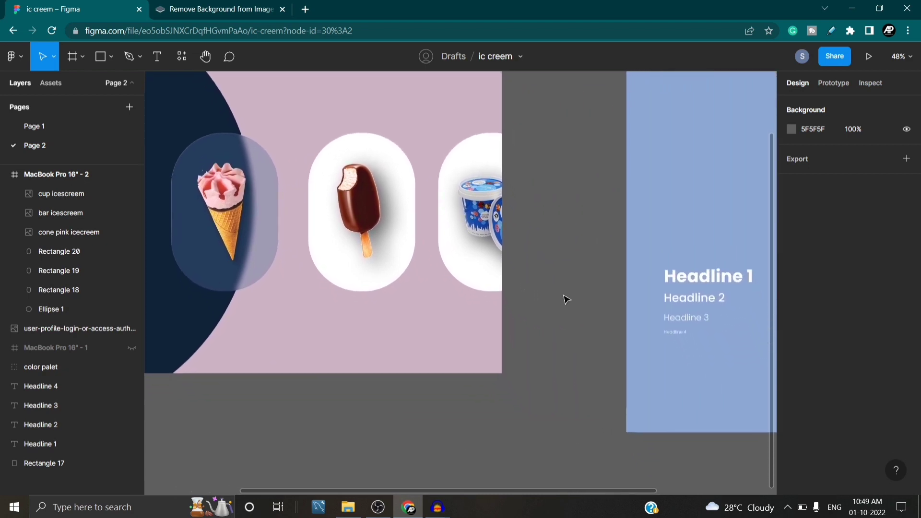
{"action": "scroll", "coordinate": [566, 307], "scroll_direction": "up", "scroll_amount": 5}
{"action": "scroll", "coordinate": [545, 291], "scroll_direction": "right", "scroll_amount": 3}
{"action": "left_click_drag", "start_coordinate": [600, 282], "coordinate": [509, 144]}
{"action": "left_click", "coordinate": [34, 126]}
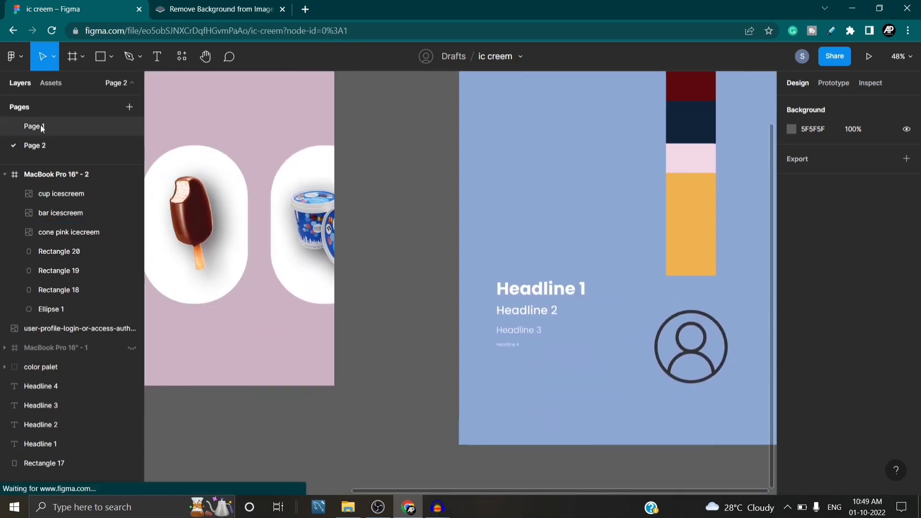
{"action": "left_click", "coordinate": [642, 123]}
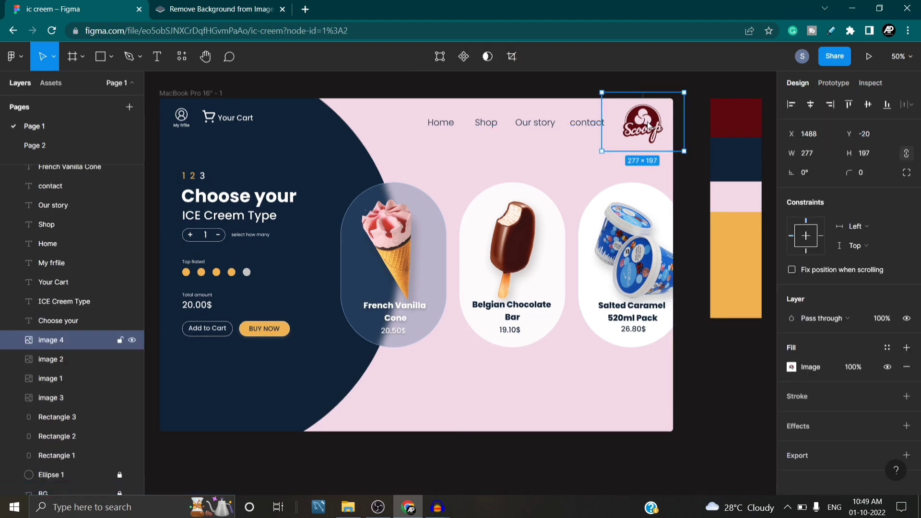
{"action": "right_click", "coordinate": [644, 125]}
{"action": "left_click", "coordinate": [661, 130]}
Paste the Scooop logo into the MacBook Pro 16" - 2 frame on Page 2 and place it near the upper-right corner at X 1466, Y 0.
{"action": "left_click", "coordinate": [39, 145]}
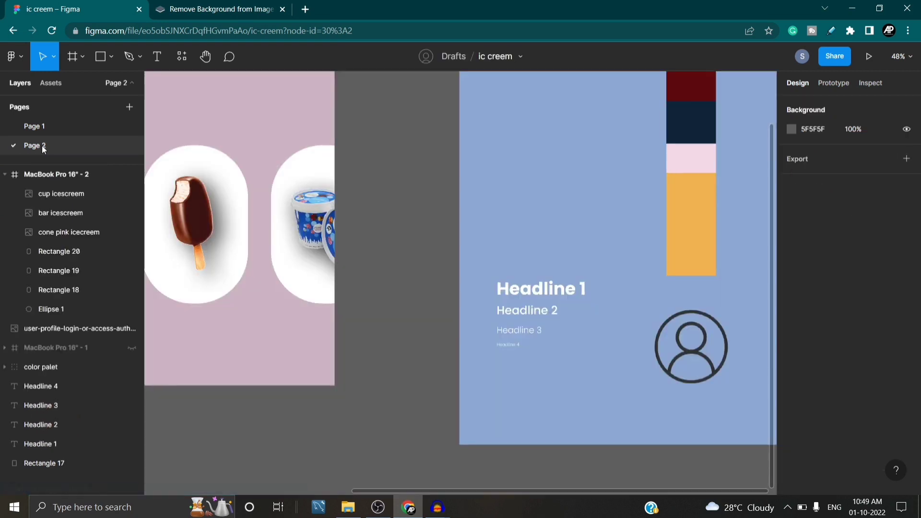
{"action": "scroll", "coordinate": [418, 225], "scroll_direction": "up", "scroll_amount": 1}
{"action": "right_click", "coordinate": [342, 116]}
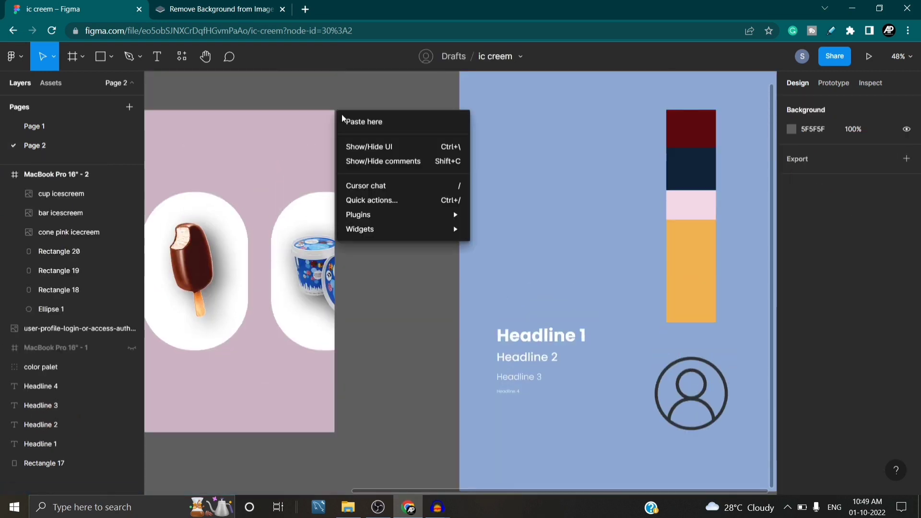
{"action": "left_click", "coordinate": [393, 126]}
{"action": "left_click_drag", "start_coordinate": [398, 163], "coordinate": [319, 154]}
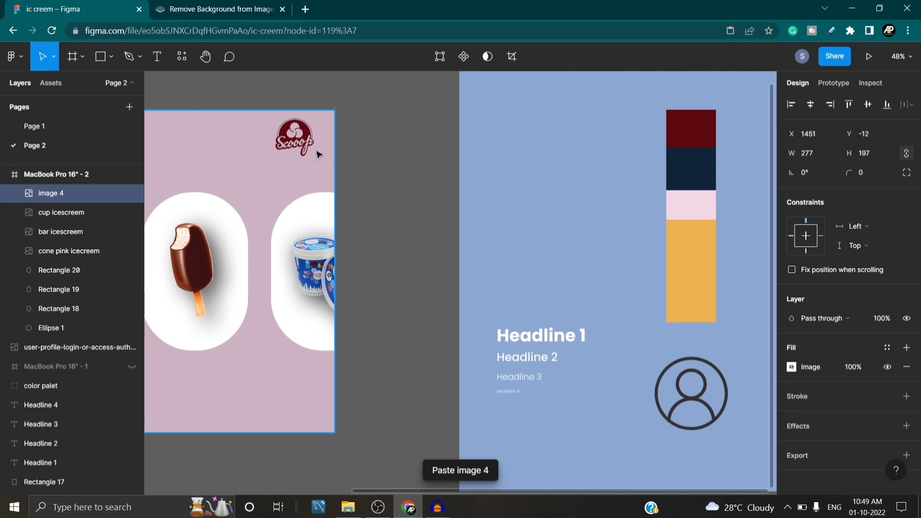
{"action": "left_click", "coordinate": [374, 154]}
{"action": "left_click_drag", "start_coordinate": [466, 309], "coordinate": [758, 289]}
{"action": "left_click", "coordinate": [665, 130]}
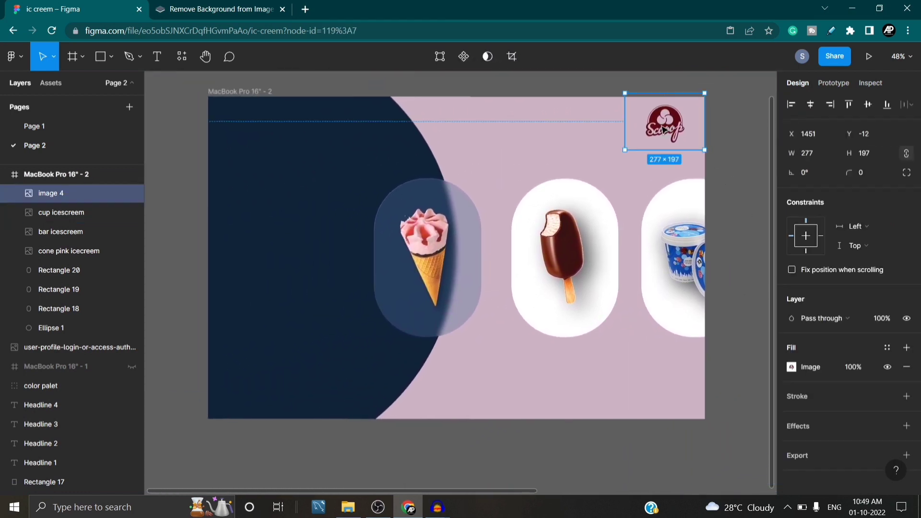
{"action": "left_click_drag", "start_coordinate": [665, 129], "coordinate": [670, 133]}
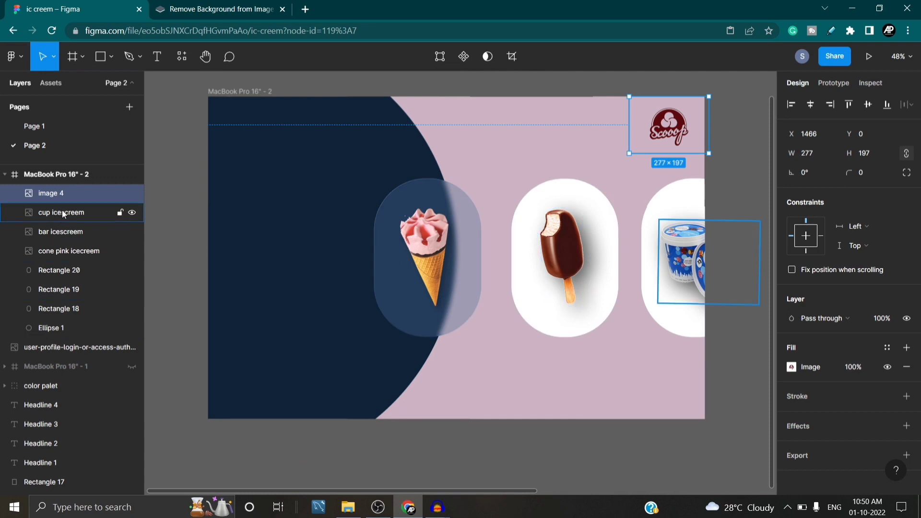
Examine the 12-column layout grid over the MacBook Pro 16" - 1 frame on Page 1, and hide it again.
{"action": "left_click", "coordinate": [49, 124]}
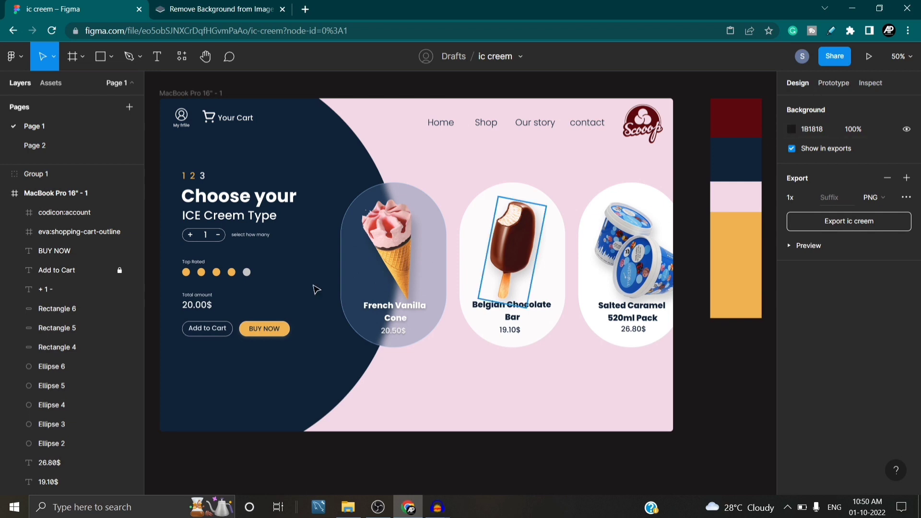
{"action": "left_click", "coordinate": [75, 194]}
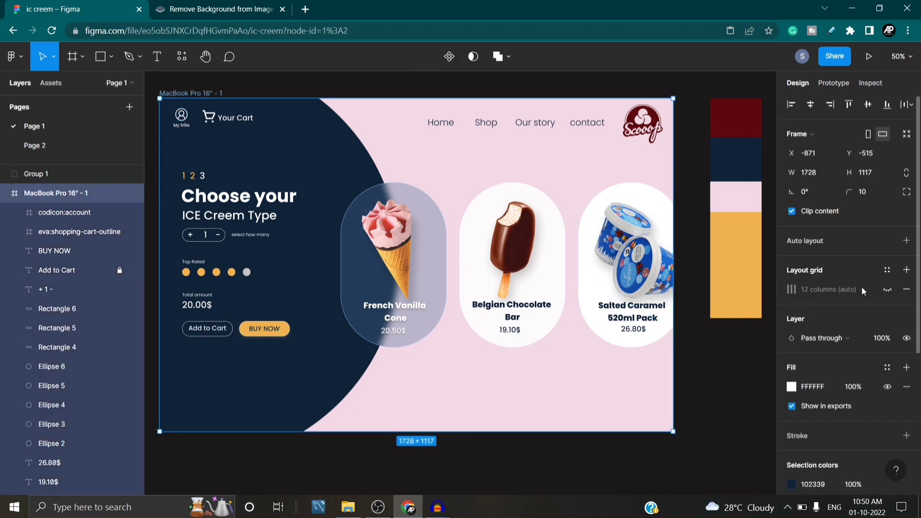
{"action": "left_click", "coordinate": [888, 290]}
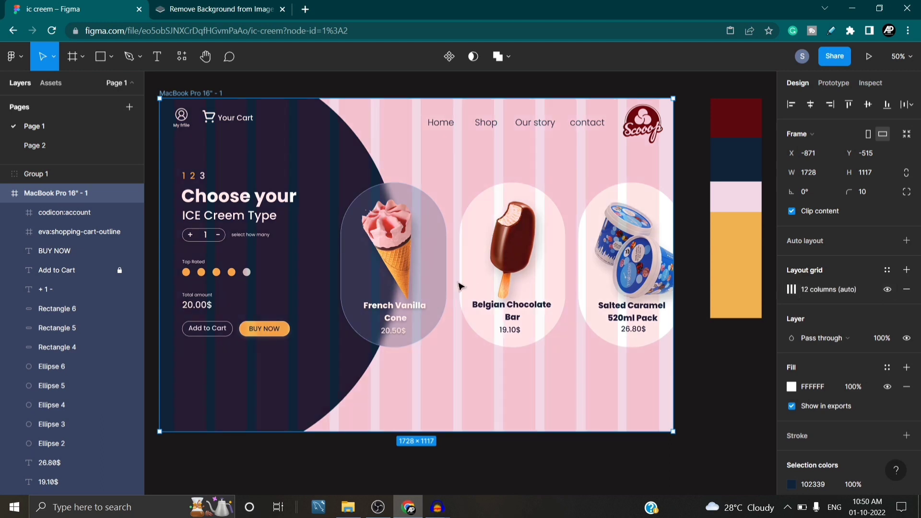
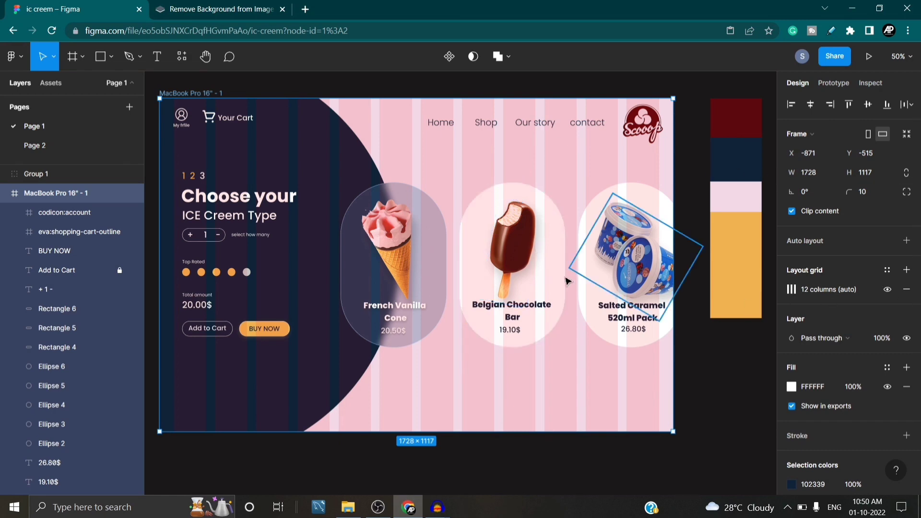
{"action": "left_click", "coordinate": [887, 290]}
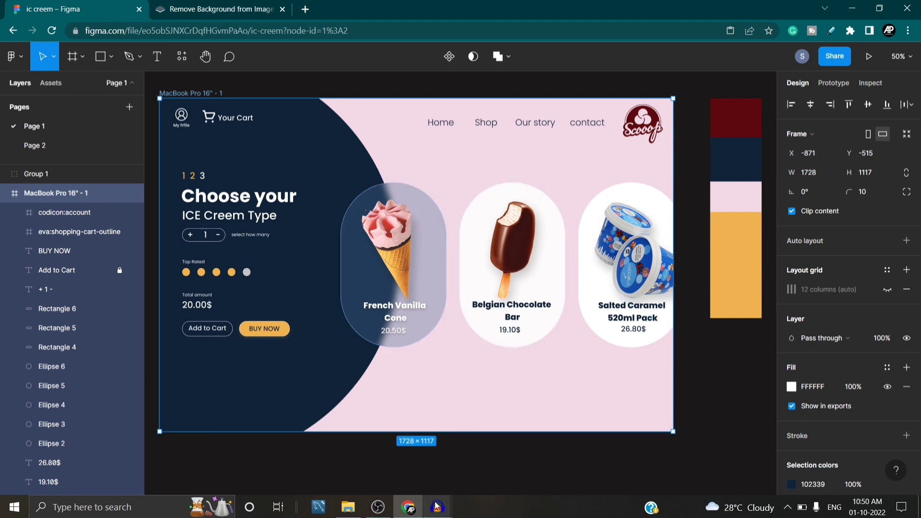
Move the logo on Page 2 closer to the frame's upper-right corner, to X 1487, Y -17.
{"action": "left_click", "coordinate": [41, 145]}
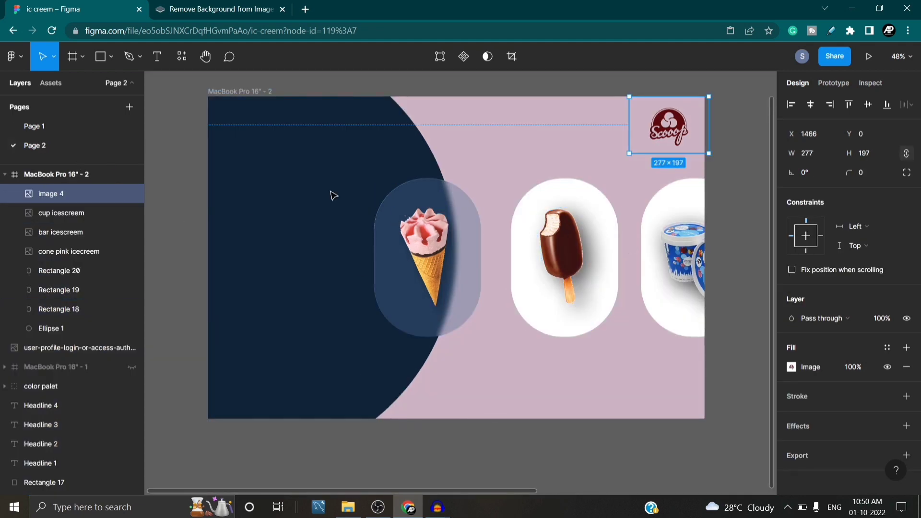
{"action": "left_click", "coordinate": [718, 181]}
{"action": "left_click", "coordinate": [666, 124]}
{"action": "left_click_drag", "start_coordinate": [667, 124], "coordinate": [671, 119]}
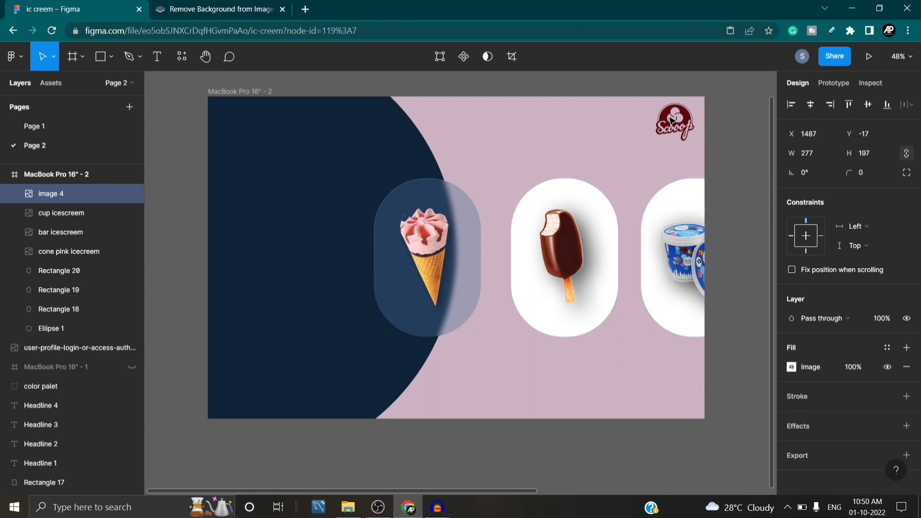
{"action": "left_click", "coordinate": [741, 128]}
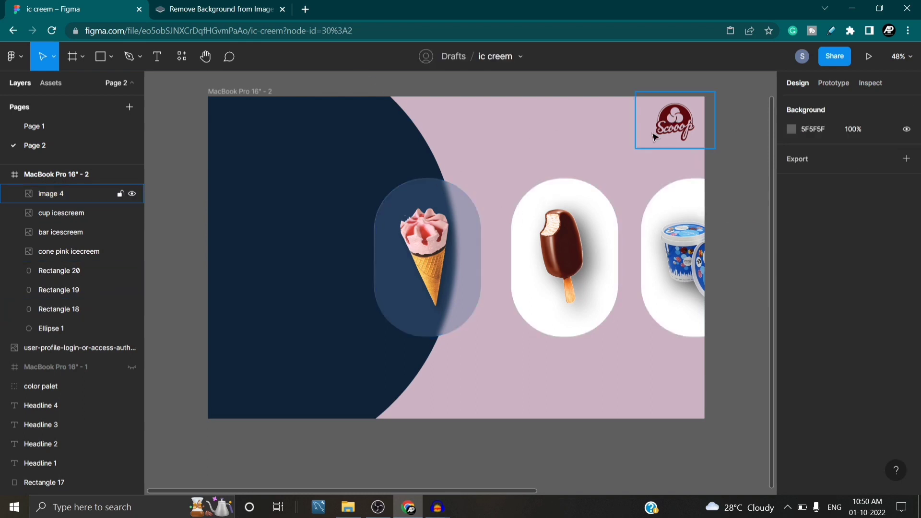
Place a copy of the Headline 3 sample text beside the logo in the frame, at X 1330, Y 48.
{"action": "scroll", "coordinate": [615, 259], "scroll_direction": "down", "scroll_amount": 2}
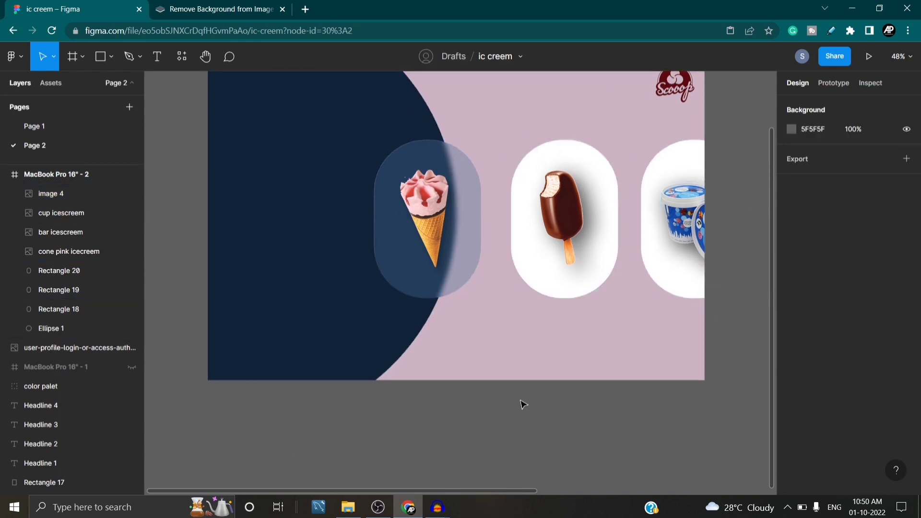
{"action": "scroll", "coordinate": [525, 405], "scroll_direction": "right", "scroll_amount": 5}
{"action": "scroll", "coordinate": [525, 404], "scroll_direction": "down", "scroll_amount": 1}
{"action": "left_click", "coordinate": [732, 283]}
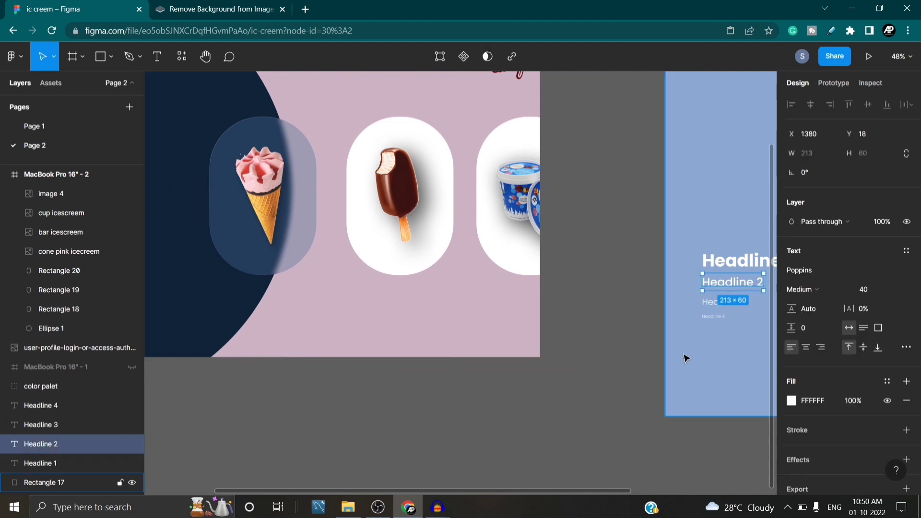
{"action": "left_click", "coordinate": [738, 262]}
{"action": "scroll", "coordinate": [574, 197], "scroll_direction": "up", "scroll_amount": 2}
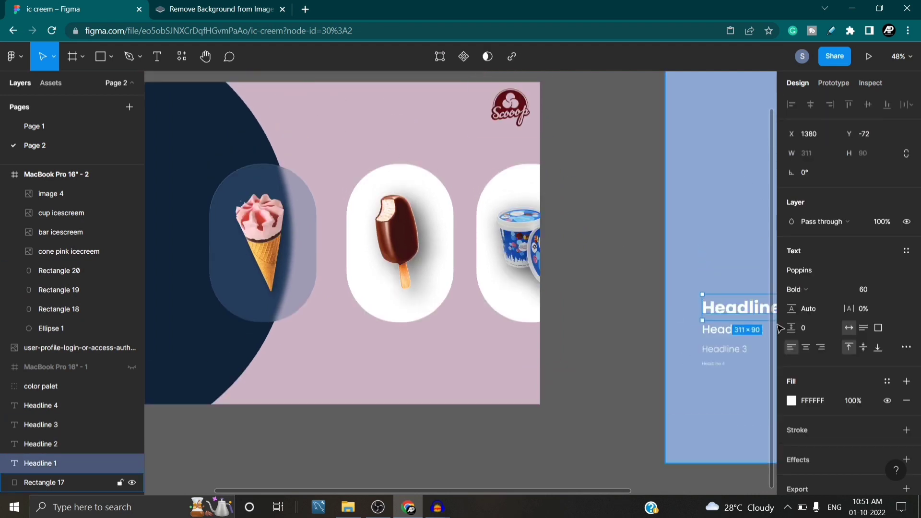
{"action": "left_click", "coordinate": [722, 353]}
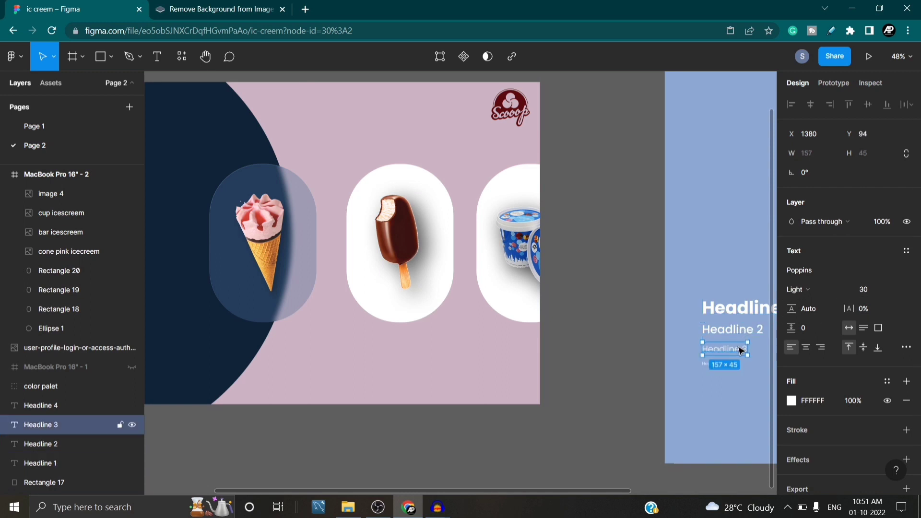
{"action": "left_click_drag", "start_coordinate": [738, 353], "coordinate": [460, 104]}
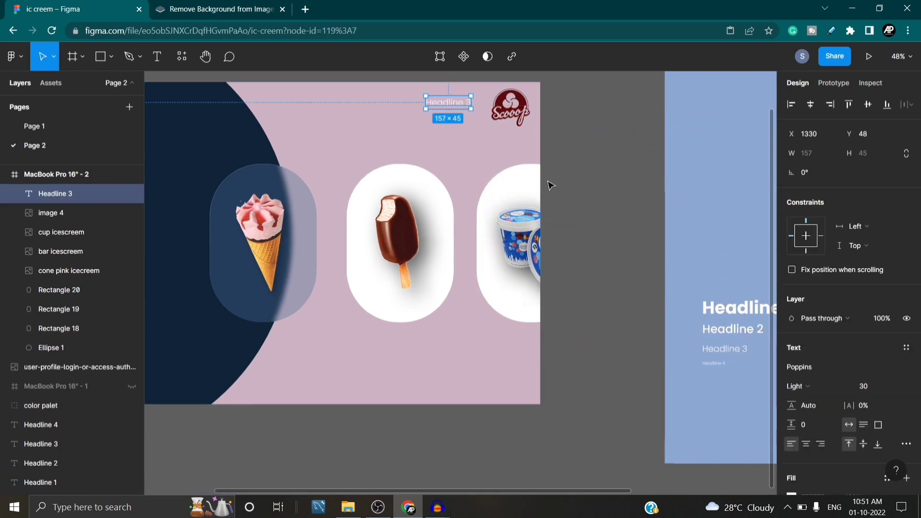
{"action": "left_click", "coordinate": [605, 160]}
Recolor the copied Headline 3 text with the large circle's dark navy, 102339, and set its font weight to Medium.
{"action": "left_click", "coordinate": [455, 105]}
{"action": "scroll", "coordinate": [829, 321], "scroll_direction": "down", "scroll_amount": 3}
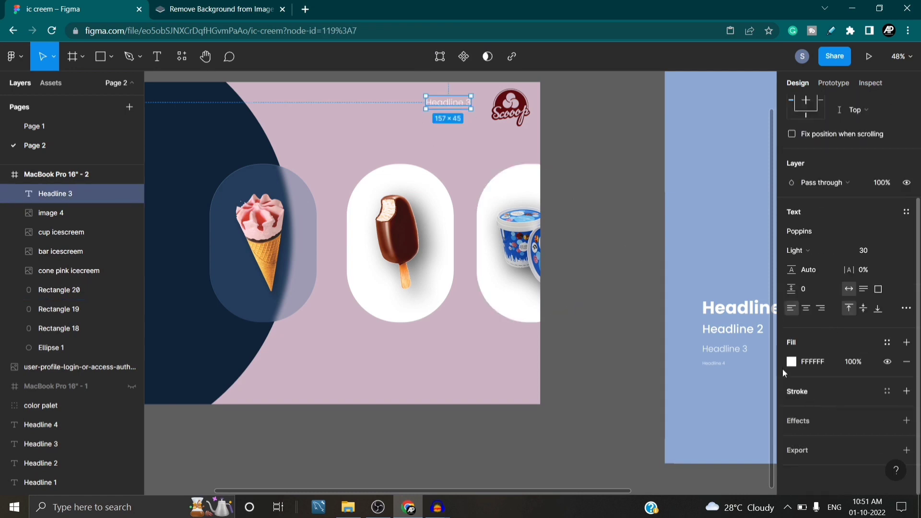
{"action": "left_click", "coordinate": [791, 363]}
{"action": "left_click", "coordinate": [651, 360]}
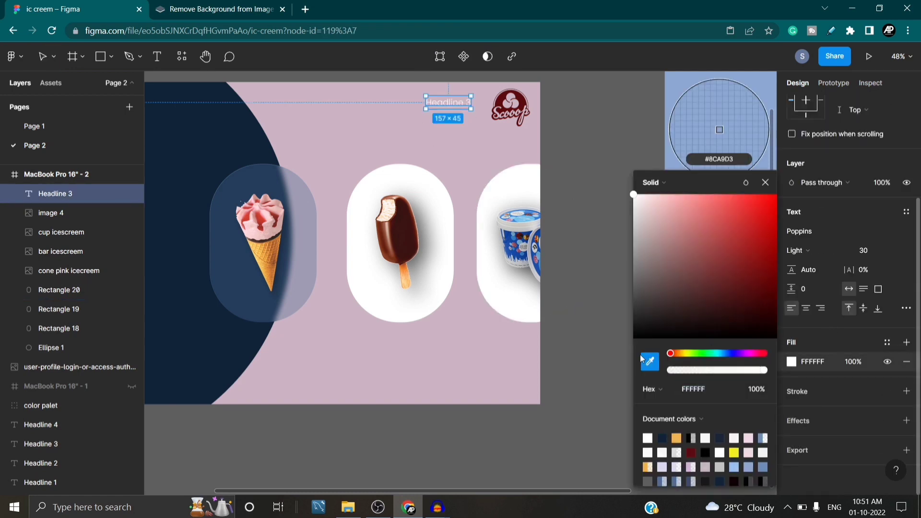
{"action": "left_click", "coordinate": [188, 148]}
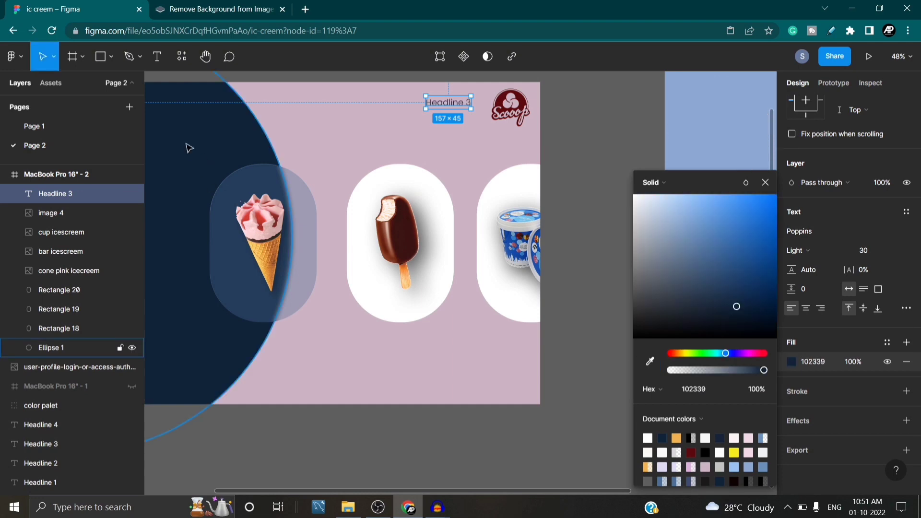
{"action": "left_click", "coordinate": [765, 183]}
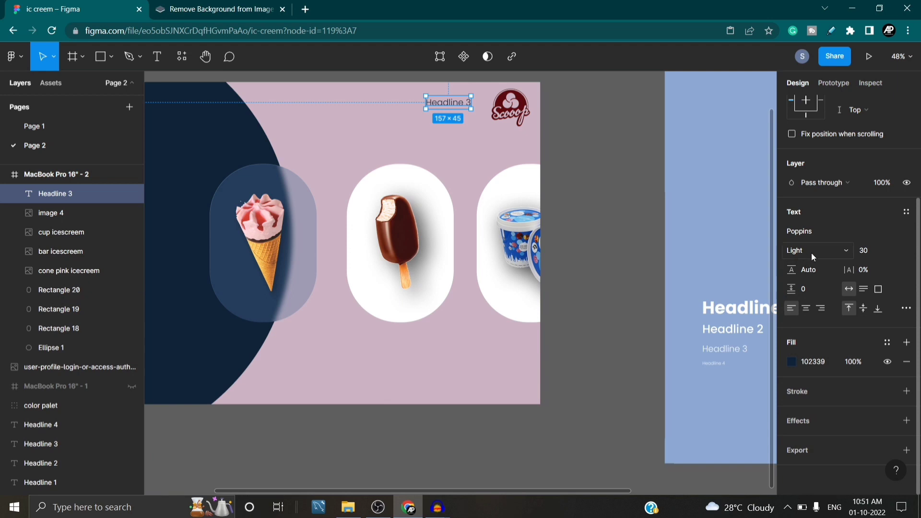
{"action": "left_click", "coordinate": [850, 252]}
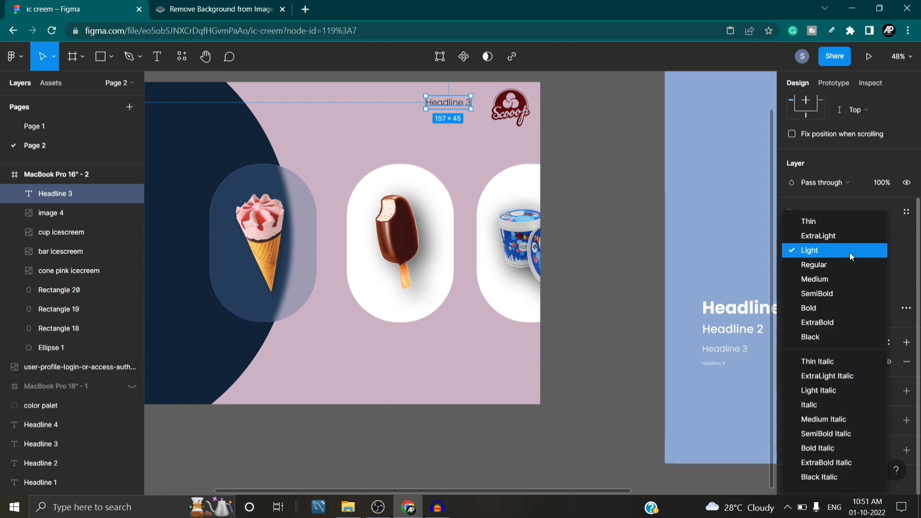
{"action": "left_click", "coordinate": [841, 283]}
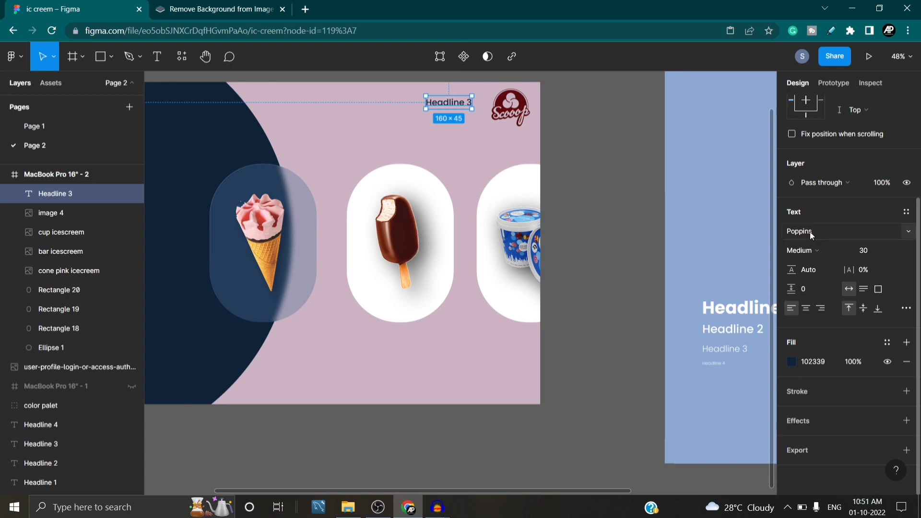
{"action": "left_click", "coordinate": [632, 224]}
Change the copied heading's text to Home and move it to X 852, Y 36 as the first navigation label.
{"action": "left_click_drag", "start_coordinate": [451, 110], "coordinate": [447, 105]}
{"action": "double_click", "coordinate": [447, 103]}
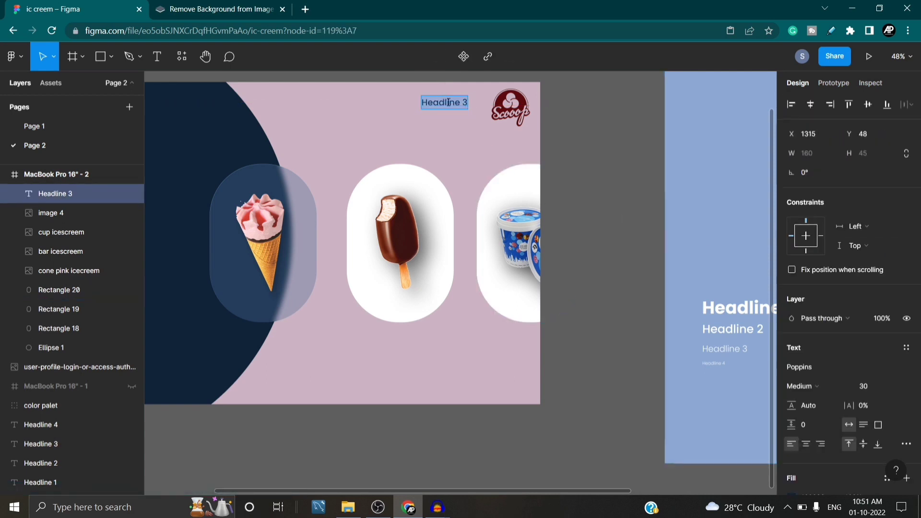
{"action": "key", "text": "BackSpace"}
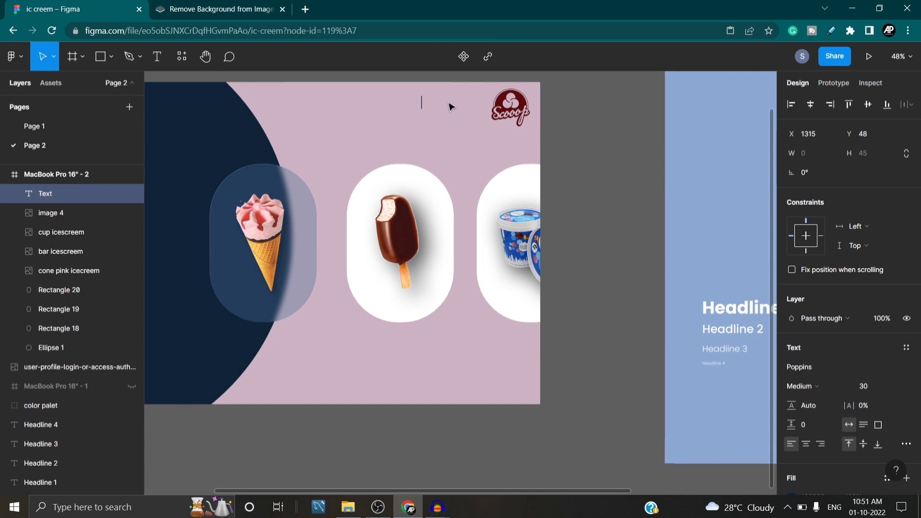
{"action": "type", "text": "Home"}
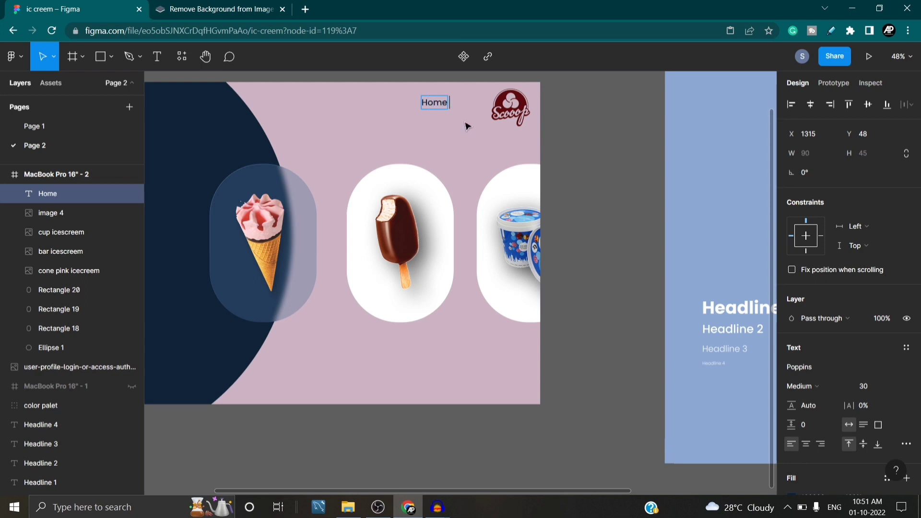
{"action": "key", "text": "Escape"}
{"action": "left_click_drag", "start_coordinate": [436, 109], "coordinate": [300, 102]}
{"action": "left_click", "coordinate": [340, 115]}
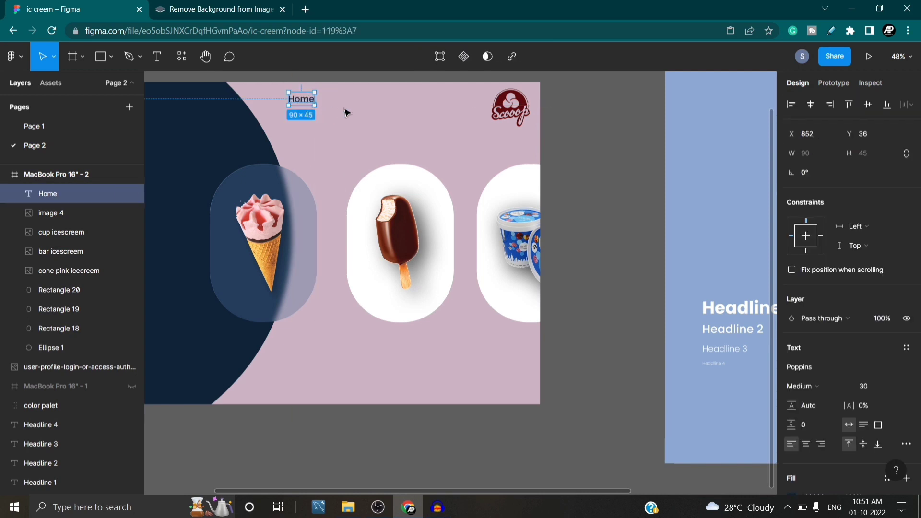
{"action": "left_click", "coordinate": [345, 110]}
Duplicate the Home label three times in a row towards the logo, with the last copy at X 1367, Y 36.
{"action": "left_click", "coordinate": [308, 102]}
{"action": "left_click_drag", "start_coordinate": [308, 102], "coordinate": [451, 103]}
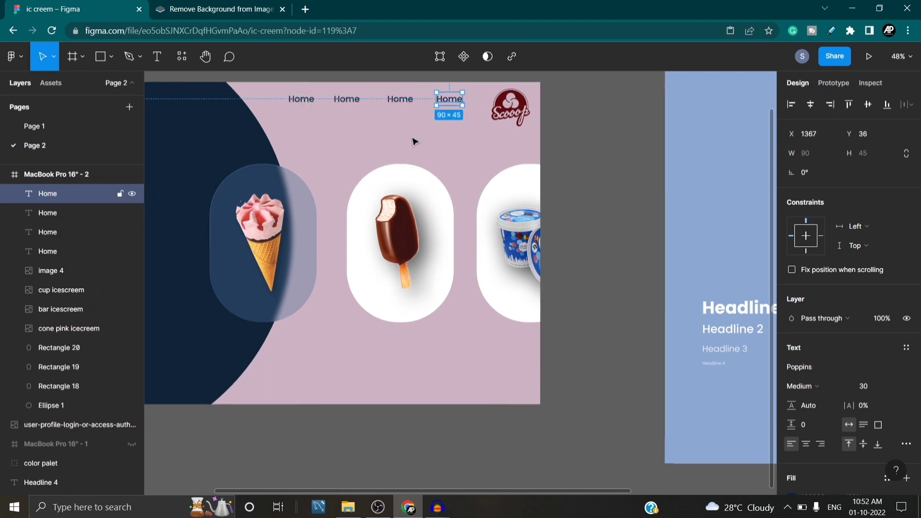
{"action": "left_click", "coordinate": [396, 144]}
Clear the text of the second Home label in the navigation row.
{"action": "left_click", "coordinate": [350, 105]}
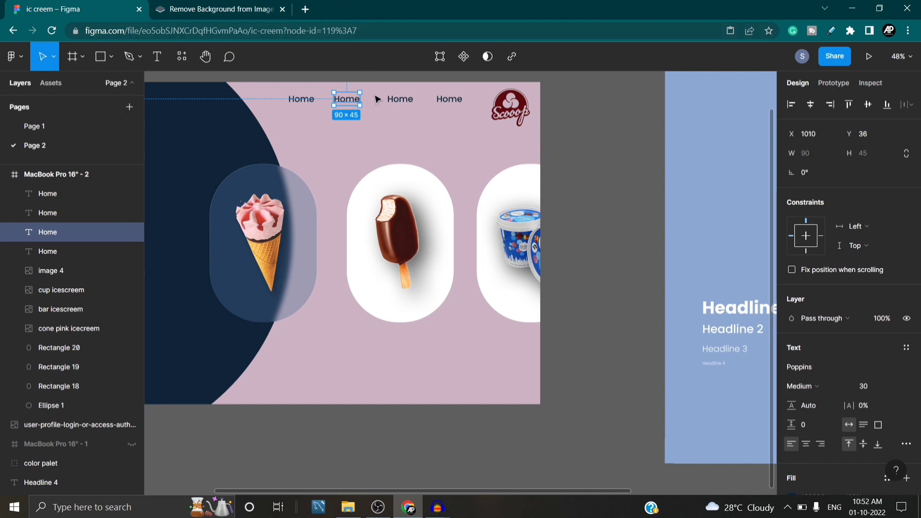
{"action": "double_click", "coordinate": [352, 98]}
{"action": "key", "text": "BackSpace"}
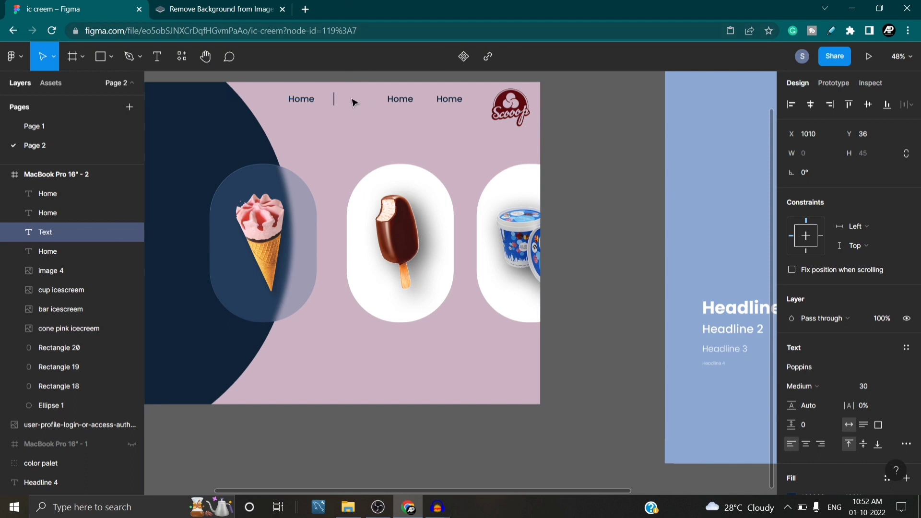
Change the second, third and fourth navigation labels to "Shop", "Our Story" and "Contact".
{"action": "type", "text": "Shop"}
{"action": "left_click", "coordinate": [408, 95]}
{"action": "double_click", "coordinate": [406, 97]}
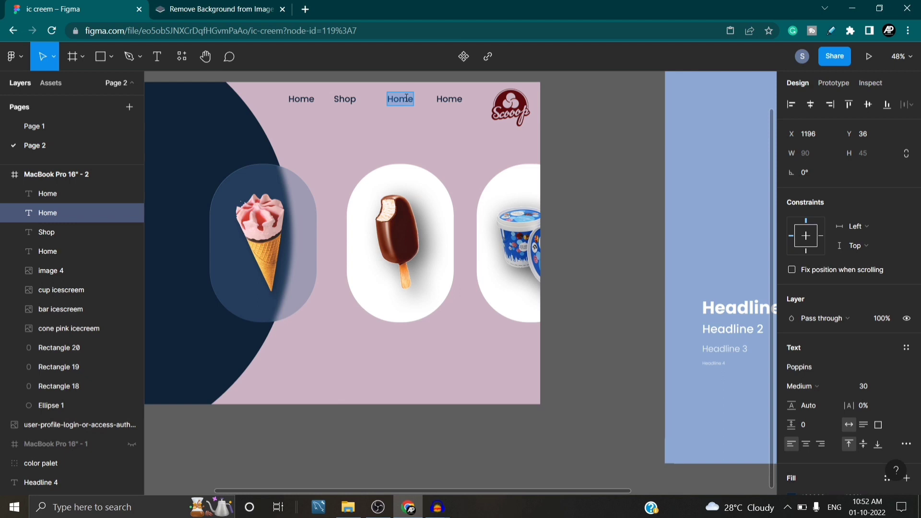
{"action": "type", "text": "Ou"}
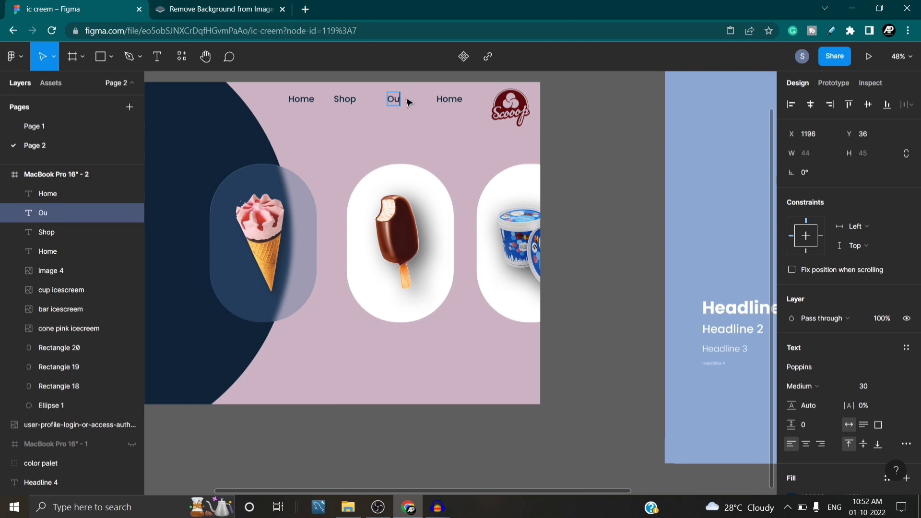
{"action": "type", "text": "r Story"}
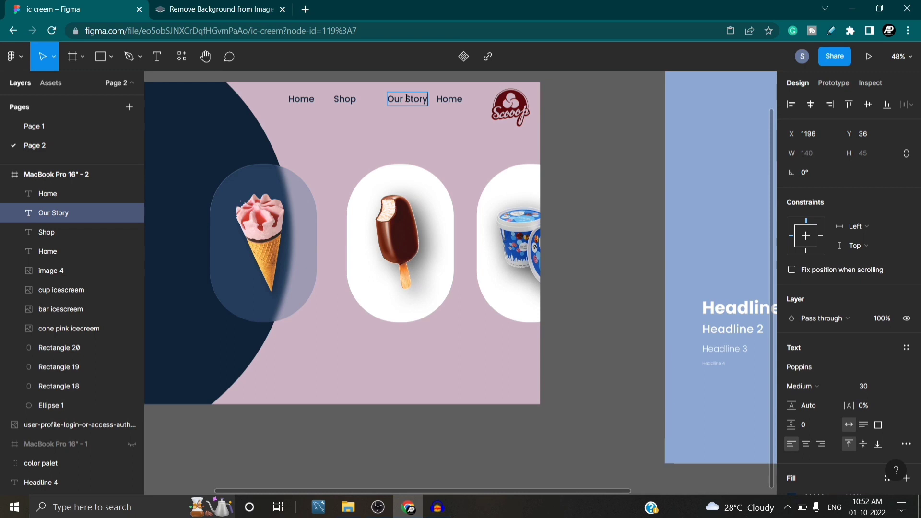
{"action": "double_click", "coordinate": [453, 95]}
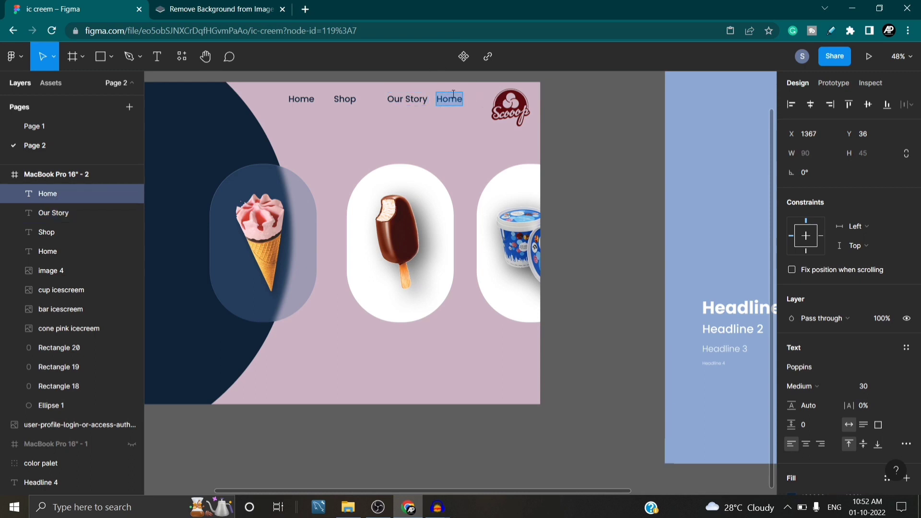
{"action": "type", "text": "Contact"}
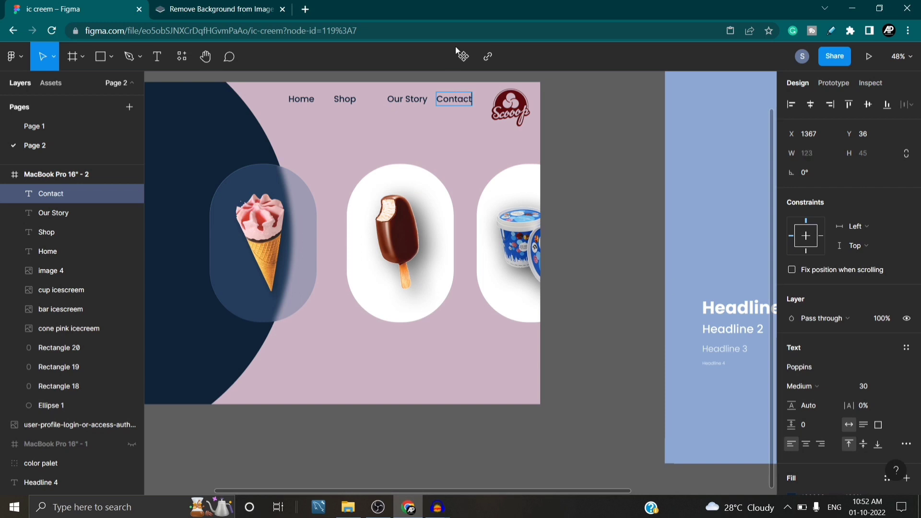
{"action": "key", "text": "Escape"}
Even out the navigation spacing by moving Shop slightly toward Our Story and Our Story closer to Shop.
{"action": "left_click", "coordinate": [301, 99]}
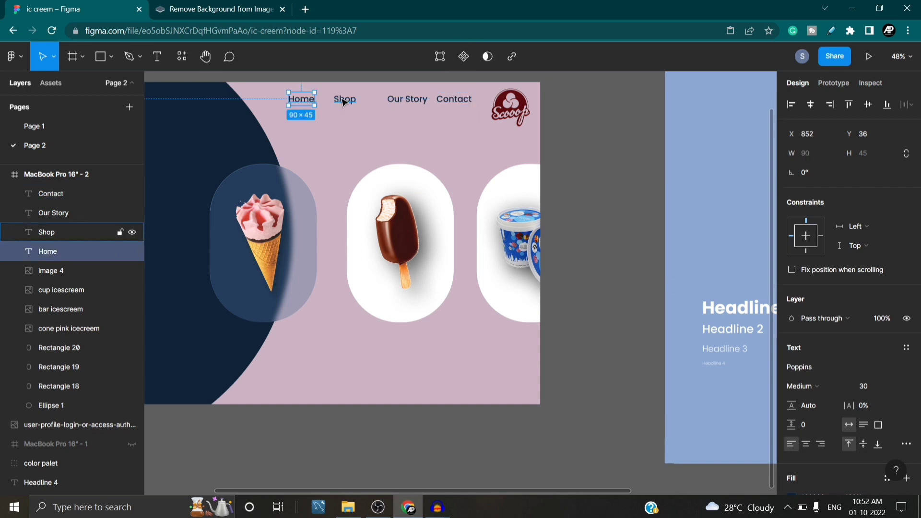
{"action": "left_click_drag", "start_coordinate": [342, 99], "coordinate": [344, 99]}
{"action": "left_click_drag", "start_coordinate": [407, 102], "coordinate": [400, 102]}
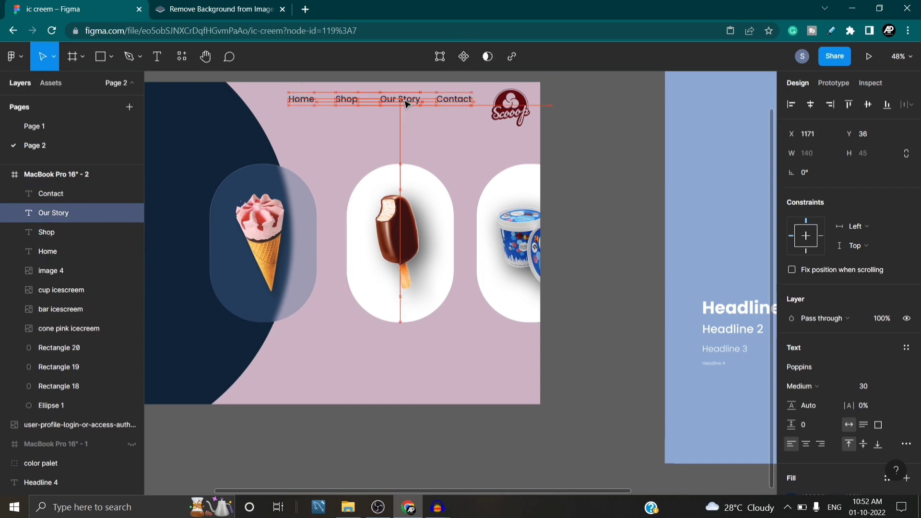
{"action": "left_click", "coordinate": [425, 145]}
{"action": "scroll", "coordinate": [455, 144], "scroll_direction": "up", "scroll_amount": 1}
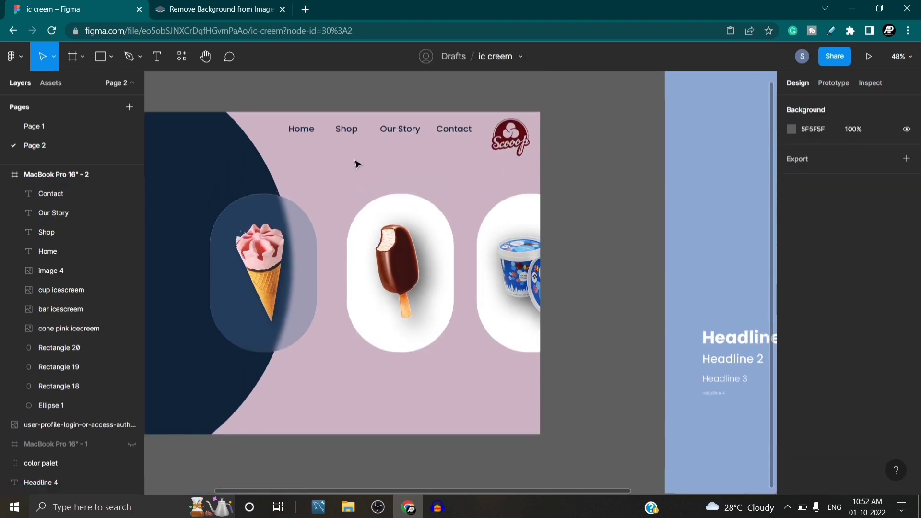
{"action": "scroll", "coordinate": [355, 165], "scroll_direction": "down", "scroll_amount": 3}
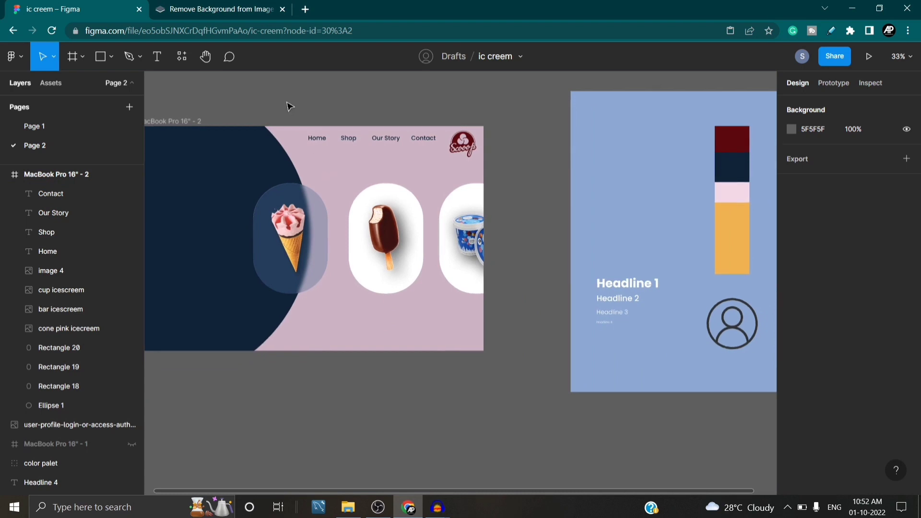
{"action": "left_click_drag", "start_coordinate": [285, 99], "coordinate": [389, 111]}
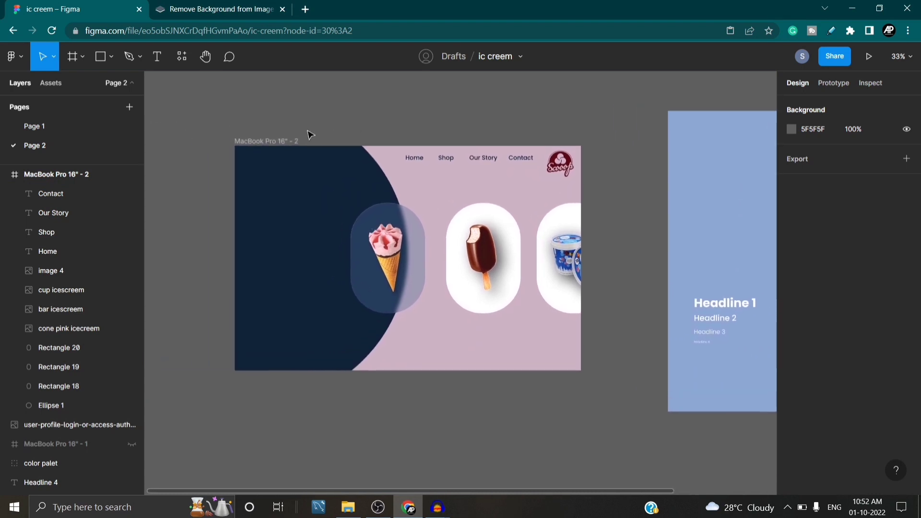
{"action": "scroll", "coordinate": [311, 135], "scroll_direction": "down", "scroll_amount": 5}
{"action": "scroll", "coordinate": [311, 134], "scroll_direction": "up", "scroll_amount": 5}
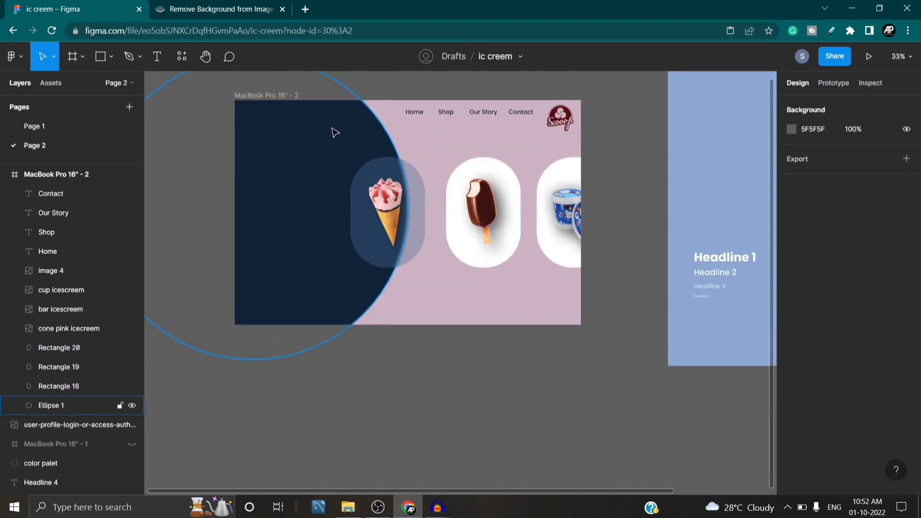
{"action": "scroll", "coordinate": [334, 133], "scroll_direction": "up", "scroll_amount": 2}
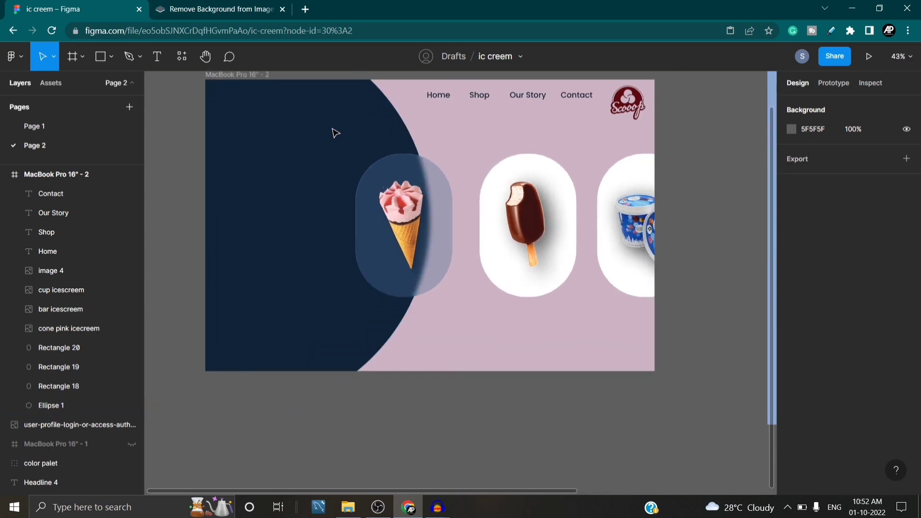
{"action": "scroll", "coordinate": [335, 133], "scroll_direction": "up", "scroll_amount": 4}
{"action": "scroll", "coordinate": [335, 132], "scroll_direction": "down", "scroll_amount": 6}
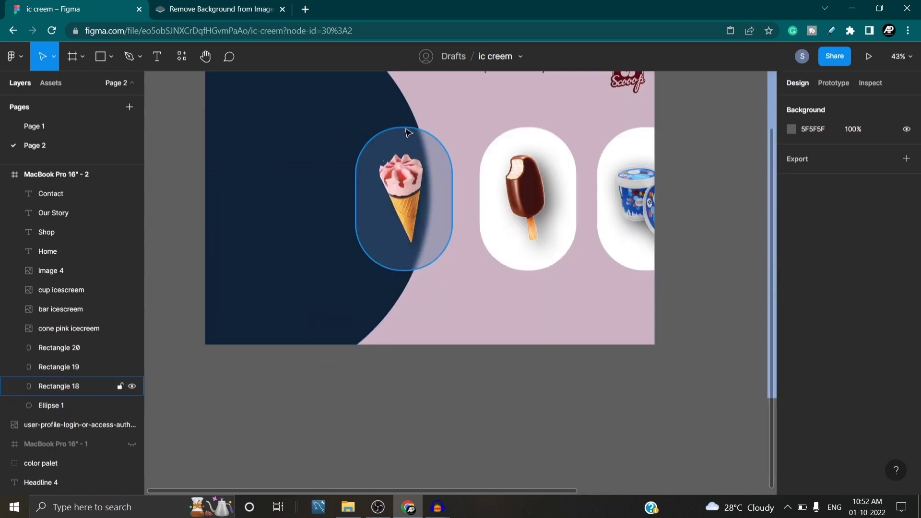
{"action": "scroll", "coordinate": [455, 129], "scroll_direction": "up", "scroll_amount": 2}
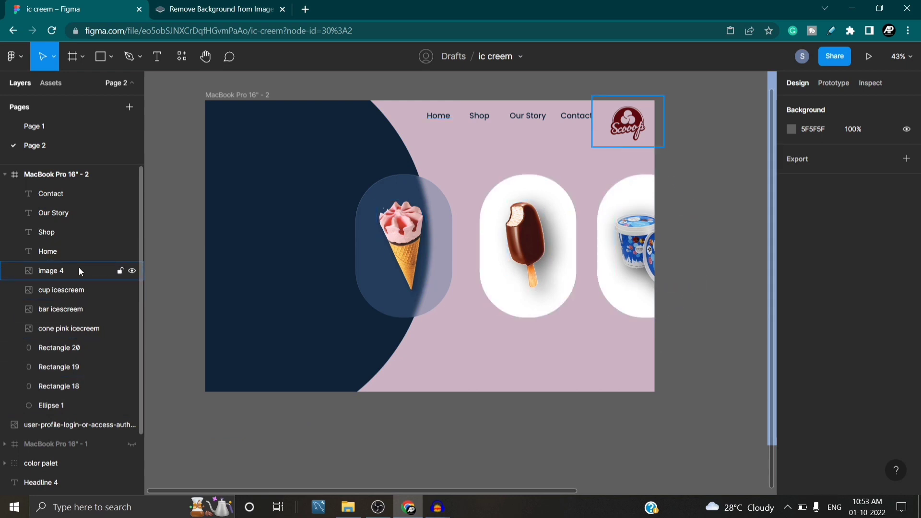
Set the font weight of the Contact, Our Story, Shop and Home navigation labels to Light.
{"action": "left_click", "coordinate": [59, 194]}
{"action": "left_click", "coordinate": [59, 213], "text": "shift"}
{"action": "left_click", "coordinate": [60, 232], "text": "shift"}
{"action": "left_click", "coordinate": [59, 251], "text": "shift"}
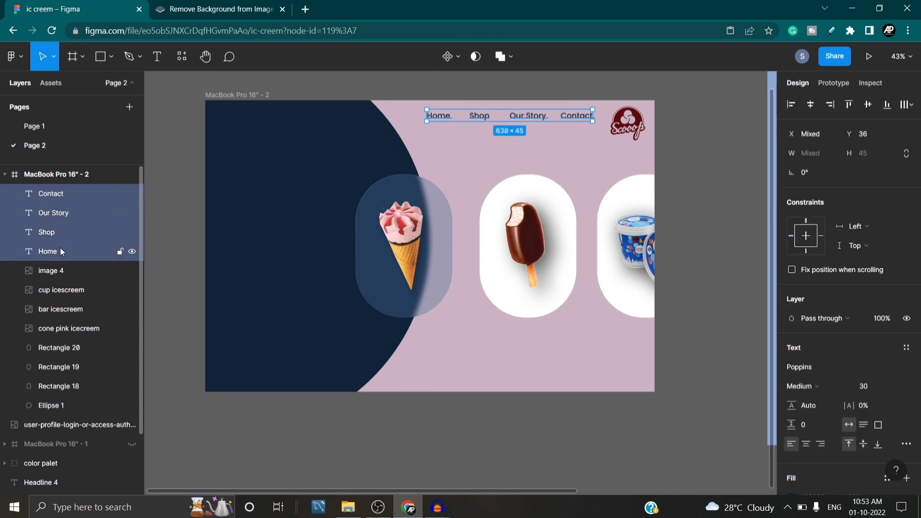
{"action": "left_click", "coordinate": [847, 388]}
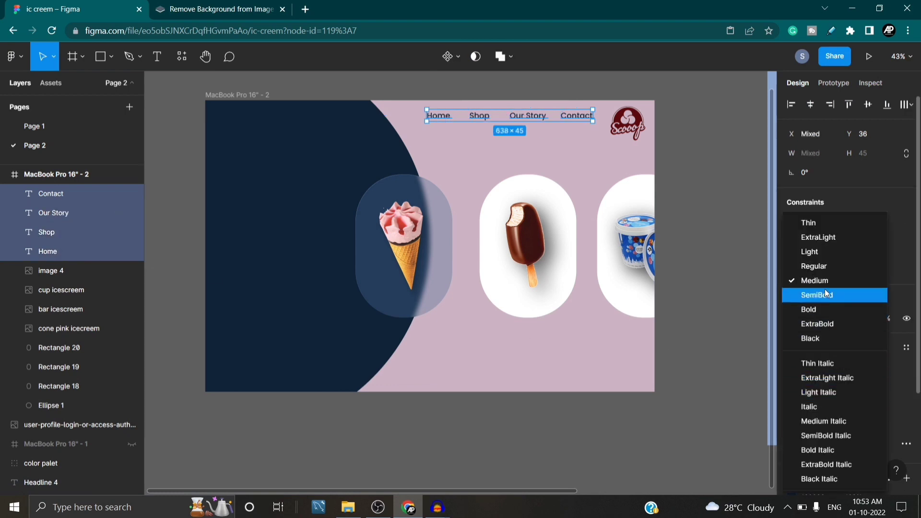
{"action": "left_click", "coordinate": [817, 254]}
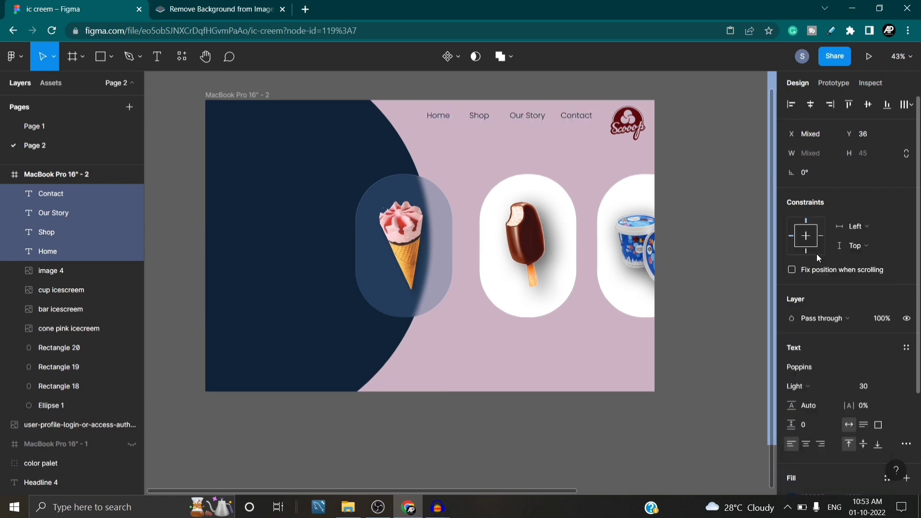
{"action": "left_click", "coordinate": [722, 255]}
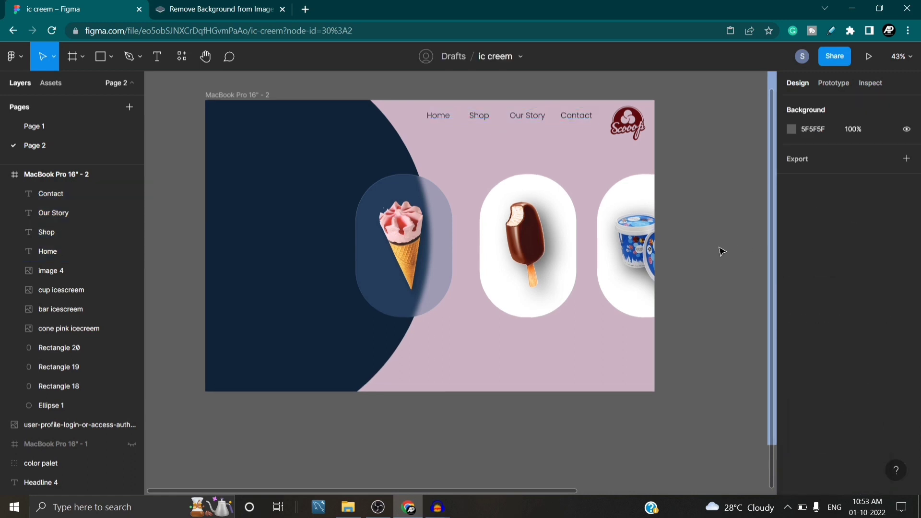
{"action": "scroll", "coordinate": [722, 252], "scroll_direction": "up", "scroll_amount": 3, "text": "ctrl"}
{"action": "scroll", "coordinate": [722, 251], "scroll_direction": "up", "scroll_amount": 3}
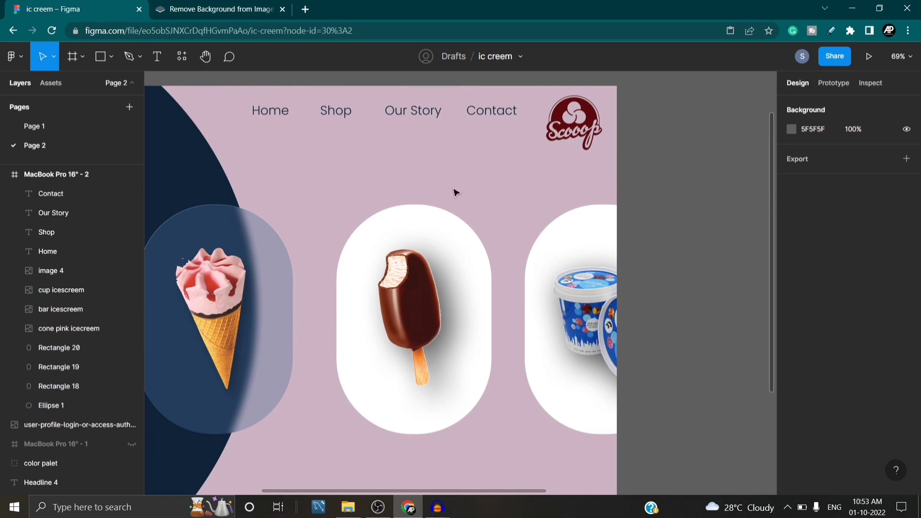
{"action": "scroll", "coordinate": [462, 192], "scroll_direction": "down", "scroll_amount": 3, "text": "ctrl"}
{"action": "scroll", "coordinate": [596, 173], "scroll_direction": "left", "scroll_amount": 3}
{"action": "scroll", "coordinate": [646, 185], "scroll_direction": "down", "scroll_amount": 3, "text": "ctrl"}
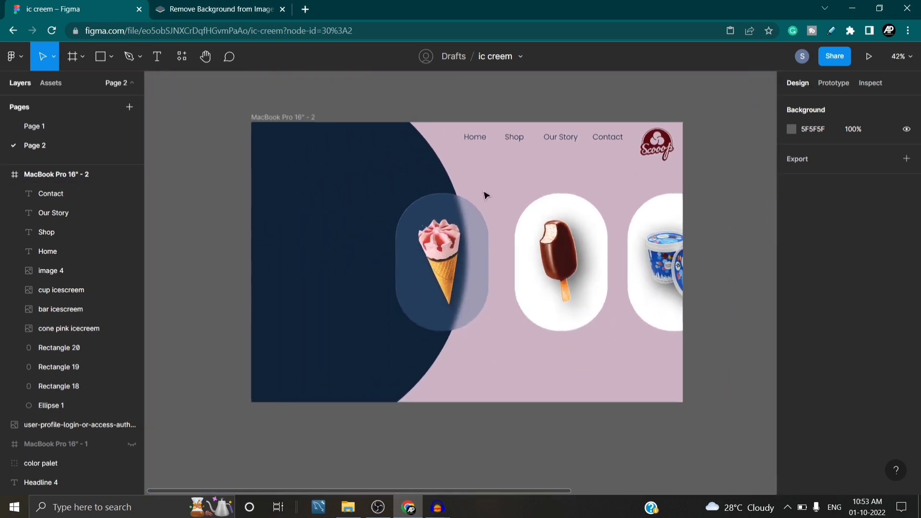
{"action": "scroll", "coordinate": [484, 194], "scroll_direction": "down", "scroll_amount": 2}
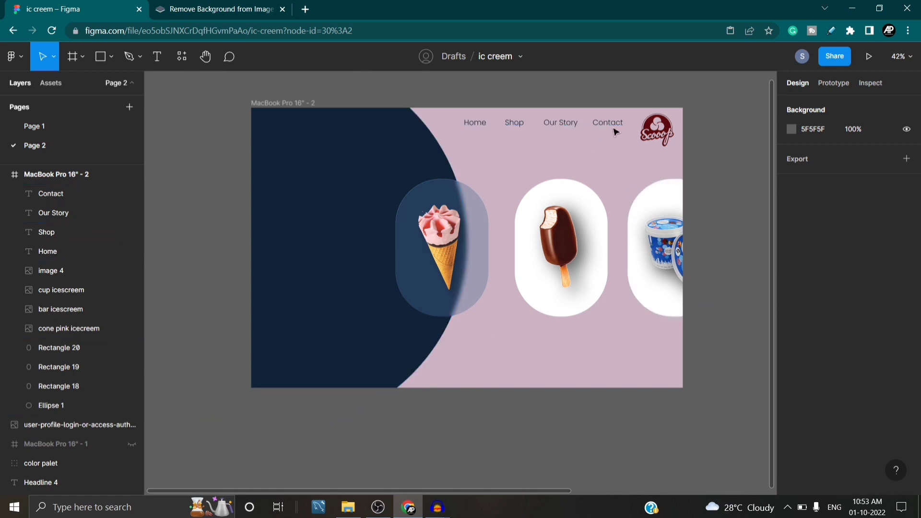
{"action": "left_click", "coordinate": [477, 126]}
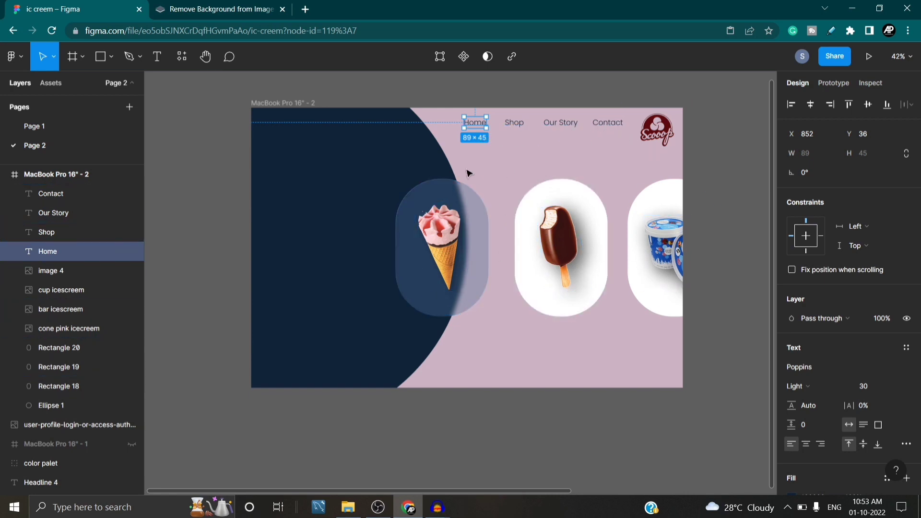
{"action": "left_click", "coordinate": [542, 156]}
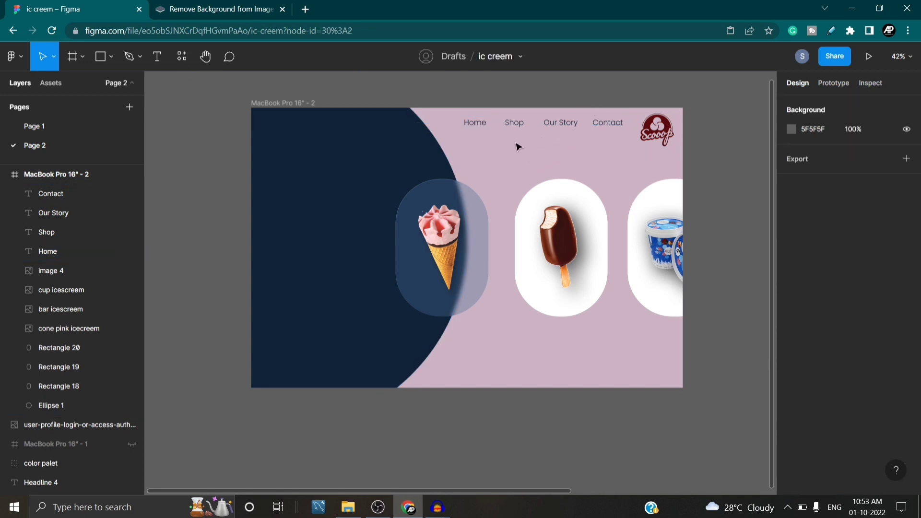
{"action": "left_click", "coordinate": [60, 195]}
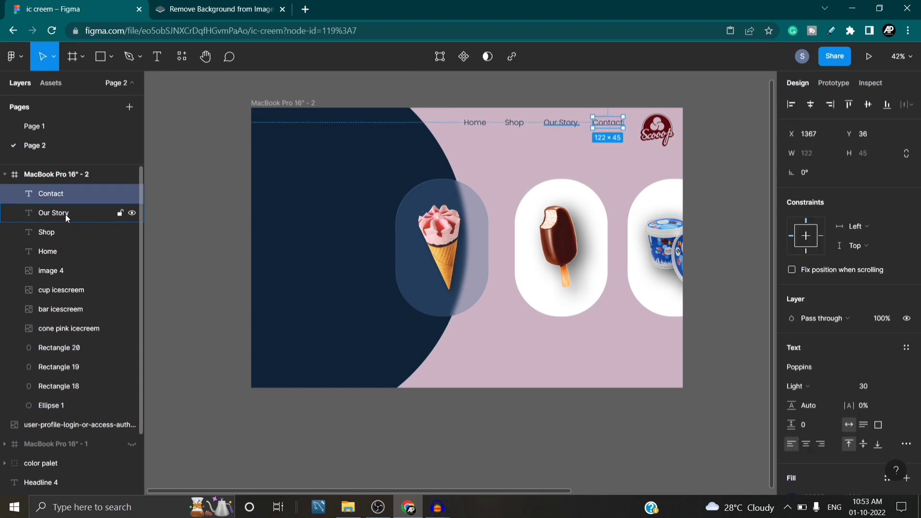
{"action": "left_click", "coordinate": [65, 214], "text": "shift"}
{"action": "left_click", "coordinate": [64, 228], "text": "shift"}
{"action": "left_click", "coordinate": [65, 249], "text": "shift"}
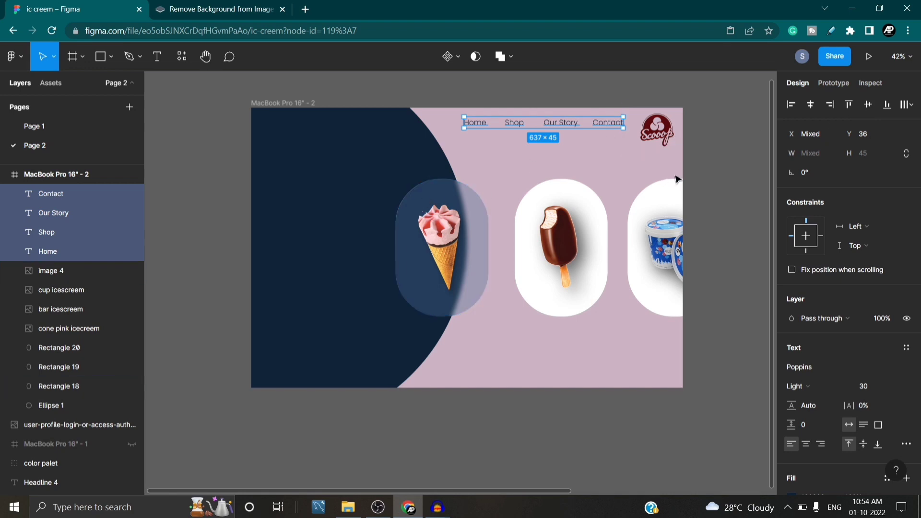
{"action": "left_click", "coordinate": [595, 172]}
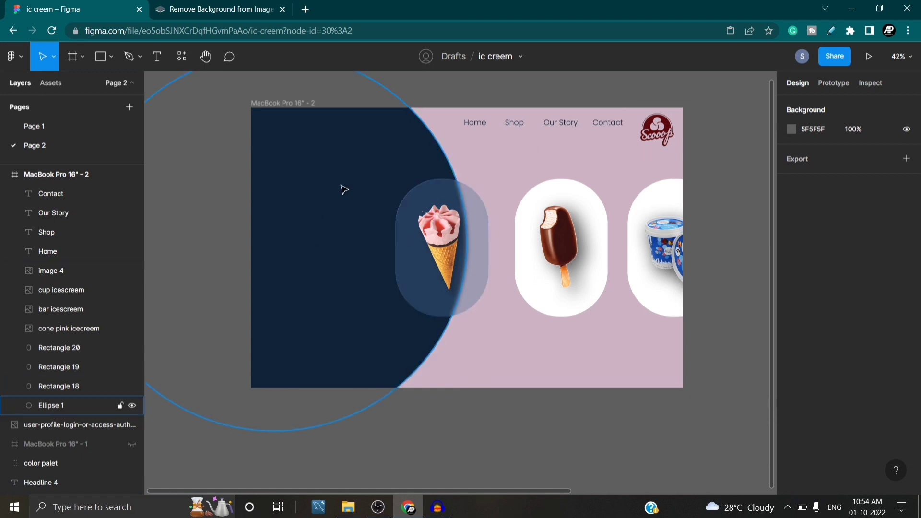
Place the Headline 1 text sample on the dark blue area of the ice cream frame, at about X 89, Y 336.
{"action": "scroll", "coordinate": [697, 205], "scroll_direction": "right", "scroll_amount": 5}
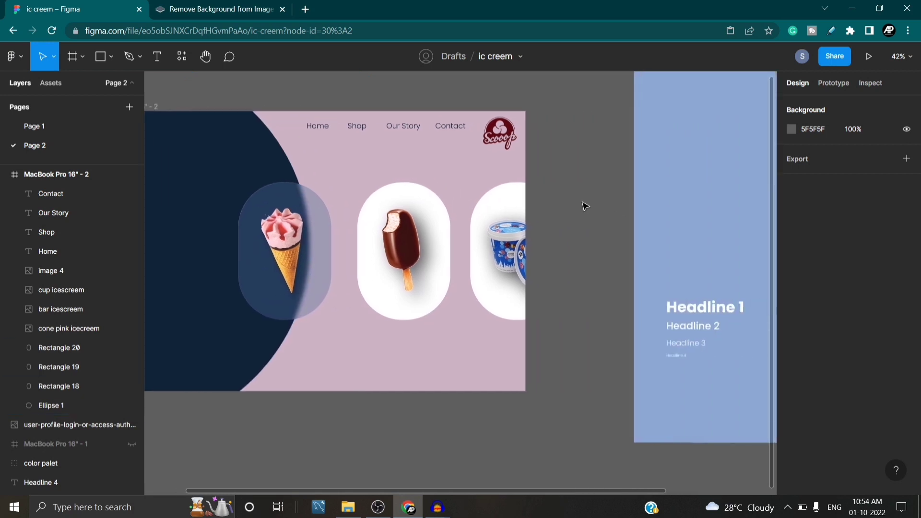
{"action": "left_click", "coordinate": [712, 309]}
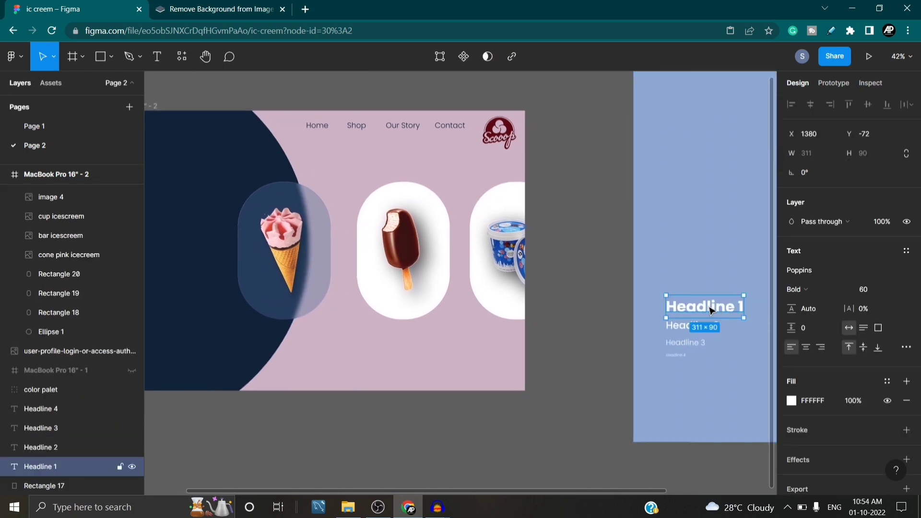
{"action": "left_click_drag", "start_coordinate": [711, 311], "coordinate": [162, 202]}
{"action": "left_click_drag", "start_coordinate": [341, 397], "coordinate": [557, 387]}
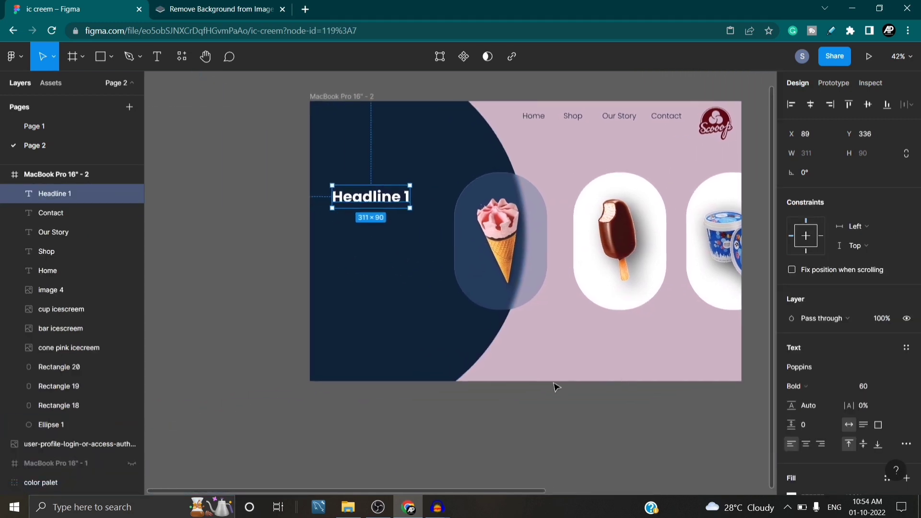
Change the placed headline text to "Choose Your" and nudge it slightly up and toward the frame's outer edge.
{"action": "double_click", "coordinate": [405, 202]}
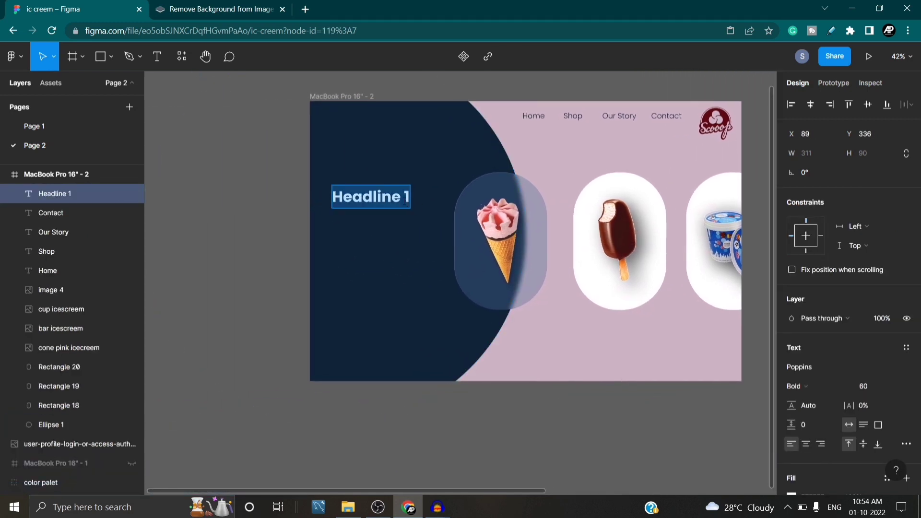
{"action": "key", "text": "BackSpace"}
{"action": "type", "text": "Cg"}
{"action": "key", "text": "BackSpace"}
{"action": "type", "text": "hoo"}
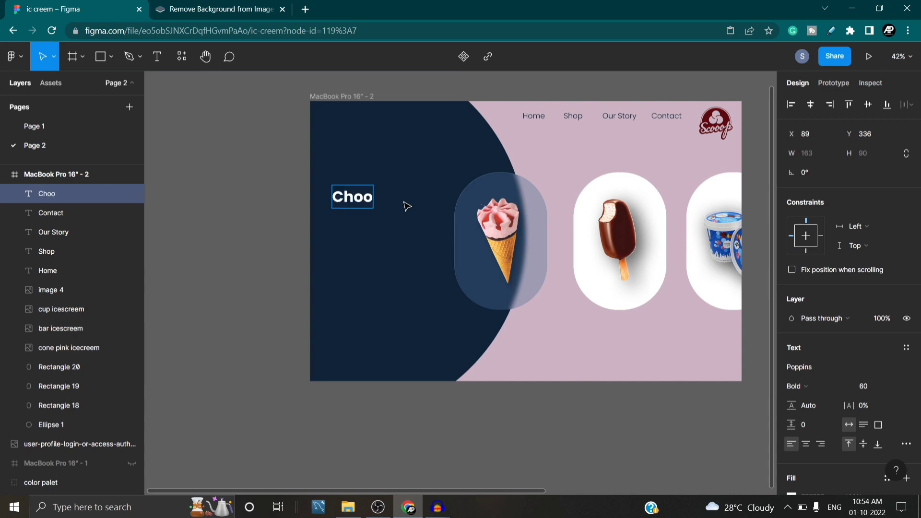
{"action": "type", "text": "se Yo"}
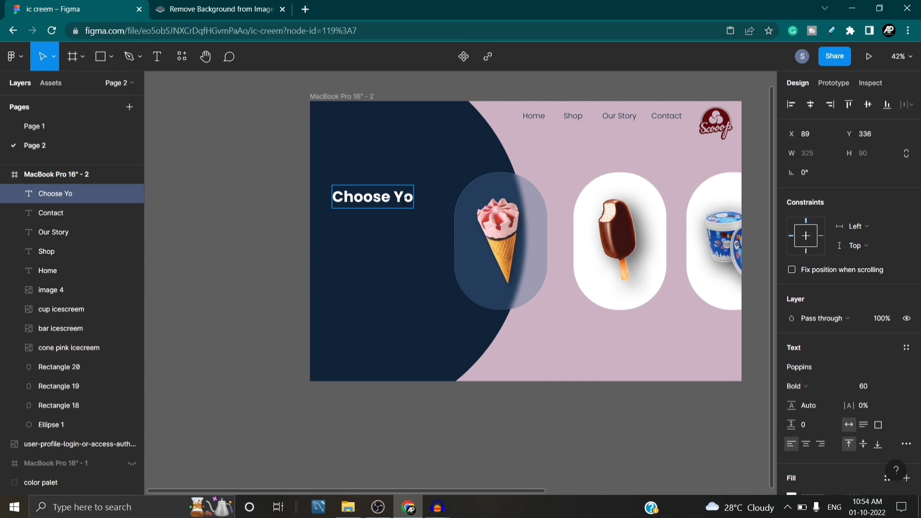
{"action": "type", "text": "ur"}
{"action": "key", "text": "Escape"}
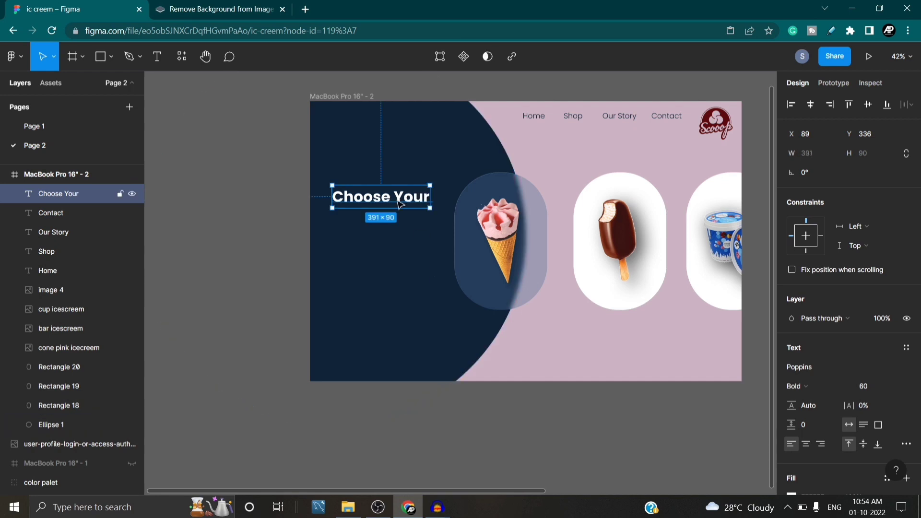
{"action": "left_click_drag", "start_coordinate": [395, 200], "coordinate": [392, 197]}
{"action": "left_click", "coordinate": [398, 290]}
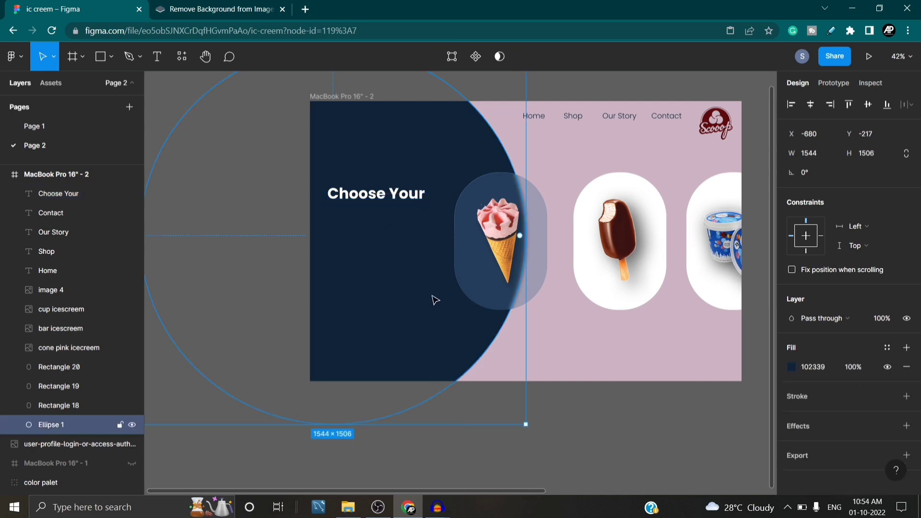
Place the Headline 2 text sample on the dark blue area, directly beneath the "Choose Your" heading.
{"action": "scroll", "coordinate": [574, 337], "scroll_direction": "right", "scroll_amount": 5}
{"action": "left_click", "coordinate": [726, 311]}
{"action": "left_click_drag", "start_coordinate": [726, 312], "coordinate": [171, 225]}
{"action": "scroll", "coordinate": [249, 347], "scroll_direction": "left", "scroll_amount": 5}
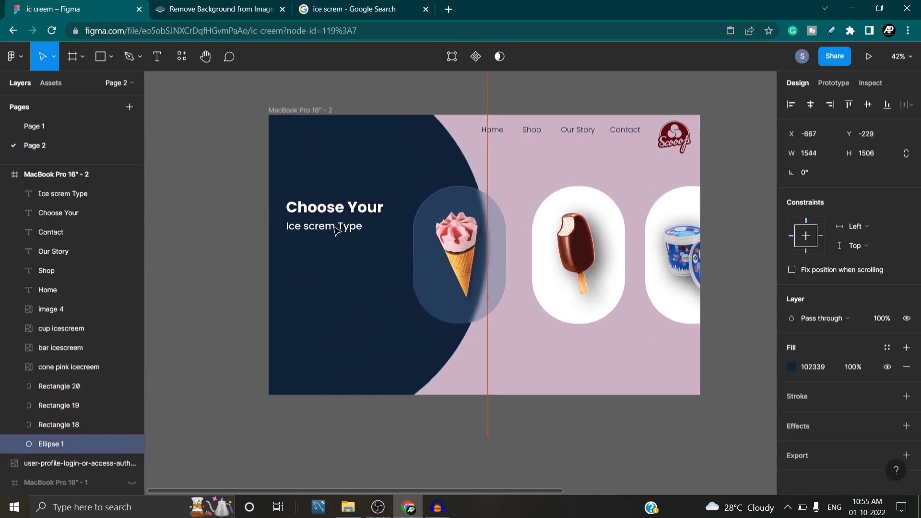
Lock the dark blue Ellipse 1 layer and move the "Ice screm Type" text up beneath "Choose Your", to about Y 389.
{"action": "left_click", "coordinate": [120, 444]}
{"action": "left_click_drag", "start_coordinate": [313, 224], "coordinate": [313, 225]}
{"action": "left_click", "coordinate": [323, 265]}
{"action": "scroll", "coordinate": [323, 265], "scroll_direction": "down", "scroll_amount": 1}
{"action": "left_click", "coordinate": [341, 215]}
{"action": "left_click", "coordinate": [820, 387]}
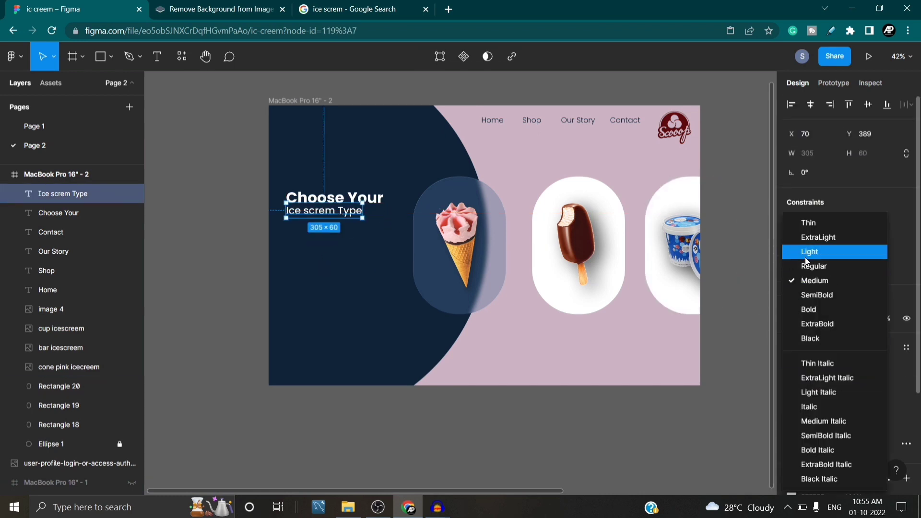
{"action": "left_click", "coordinate": [334, 303]}
Nudge the "Ice screm Type" text up to Y 373 and shift the "Choose Your" heading slightly up above it.
{"action": "left_click", "coordinate": [345, 197]}
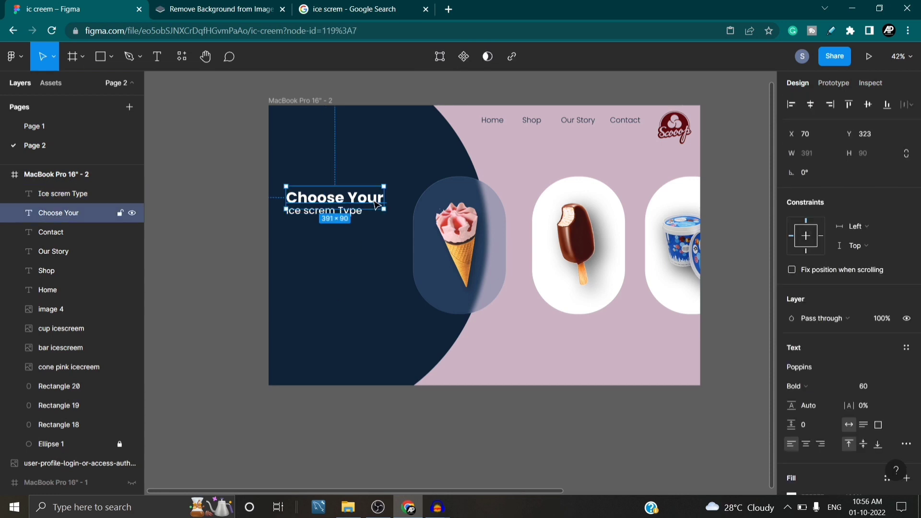
{"action": "scroll", "coordinate": [301, 286], "scroll_direction": "down", "scroll_amount": 2}
{"action": "left_click", "coordinate": [317, 190]}
{"action": "left_click", "coordinate": [311, 168]}
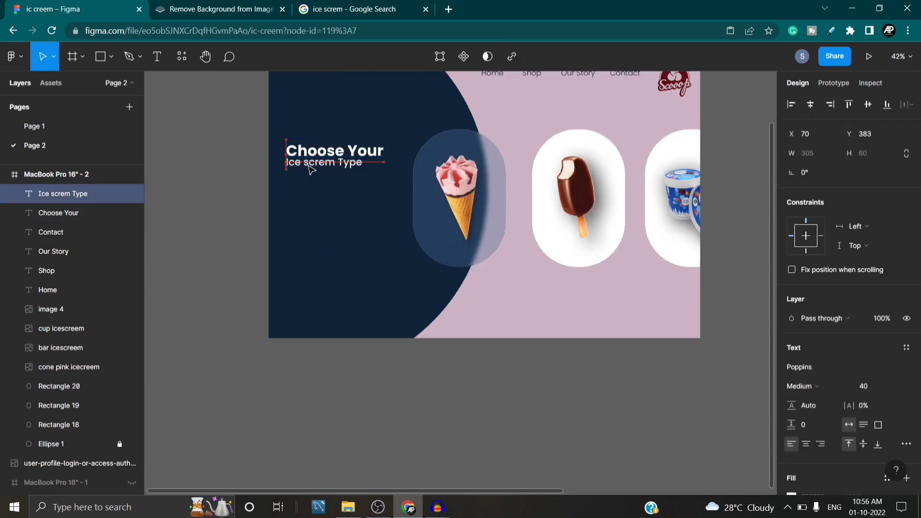
{"action": "left_click", "coordinate": [309, 190]}
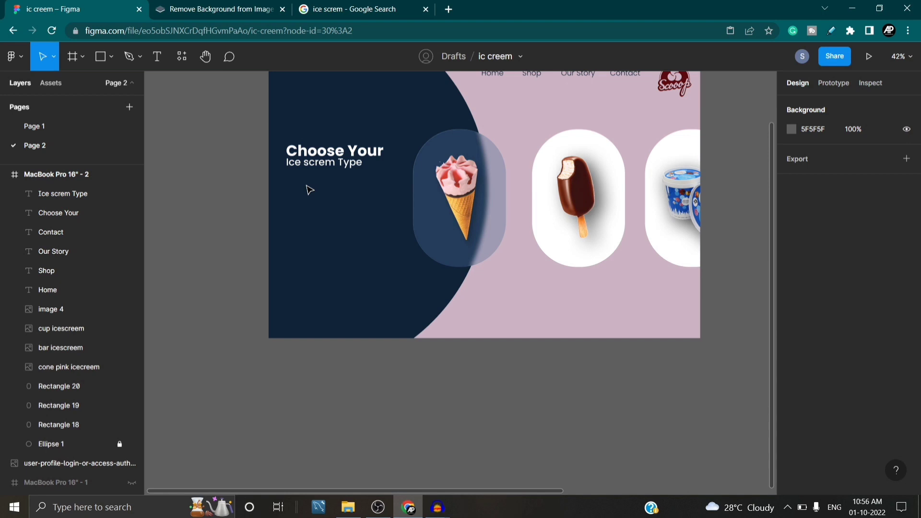
{"action": "left_click_drag", "start_coordinate": [324, 155], "coordinate": [323, 165]}
{"action": "left_click", "coordinate": [330, 204]}
{"action": "left_click", "coordinate": [324, 167]}
{"action": "left_click", "coordinate": [356, 200]}
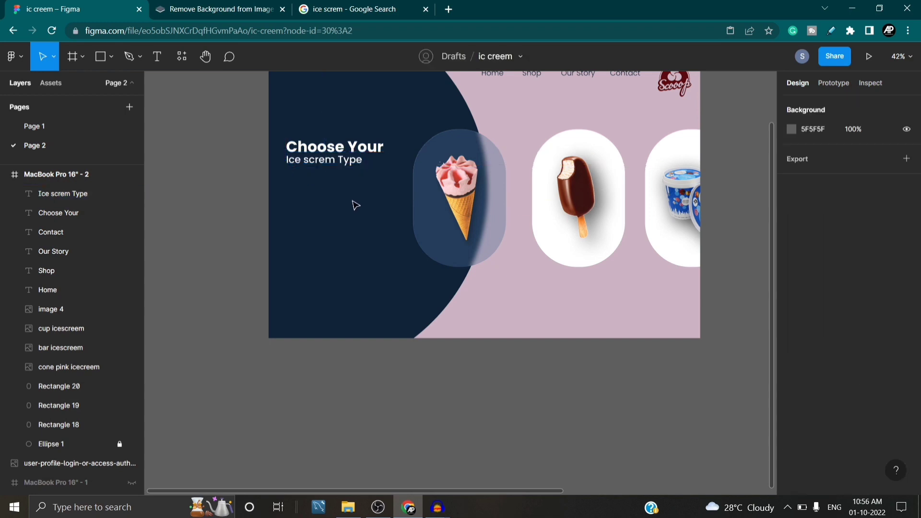
{"action": "scroll", "coordinate": [319, 206], "scroll_direction": "up", "scroll_amount": 2}
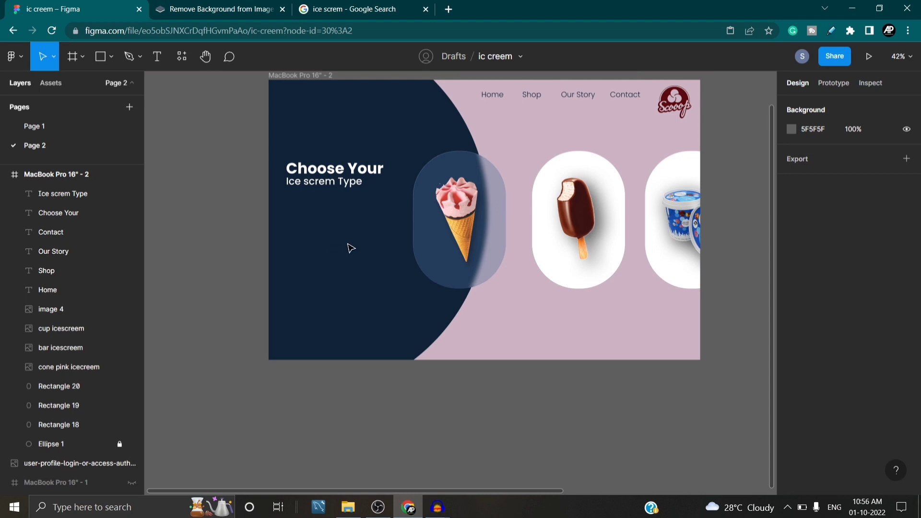
{"action": "scroll", "coordinate": [321, 263], "scroll_direction": "up", "scroll_amount": 1}
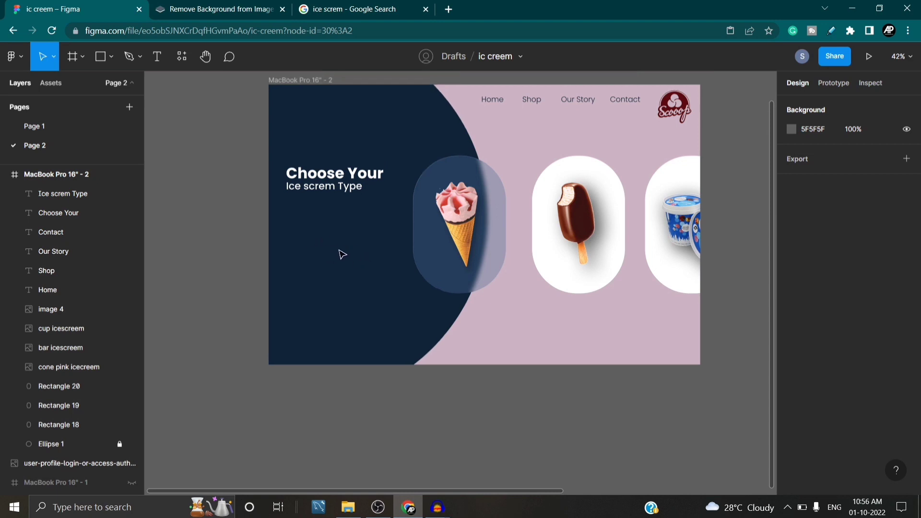
{"action": "scroll", "coordinate": [341, 254], "scroll_direction": "up", "scroll_amount": 3}
{"action": "scroll", "coordinate": [341, 255], "scroll_direction": "down", "scroll_amount": 6}
{"action": "scroll", "coordinate": [315, 240], "scroll_direction": "up", "scroll_amount": 5}
{"action": "scroll", "coordinate": [321, 261], "scroll_direction": "up", "scroll_amount": 5}
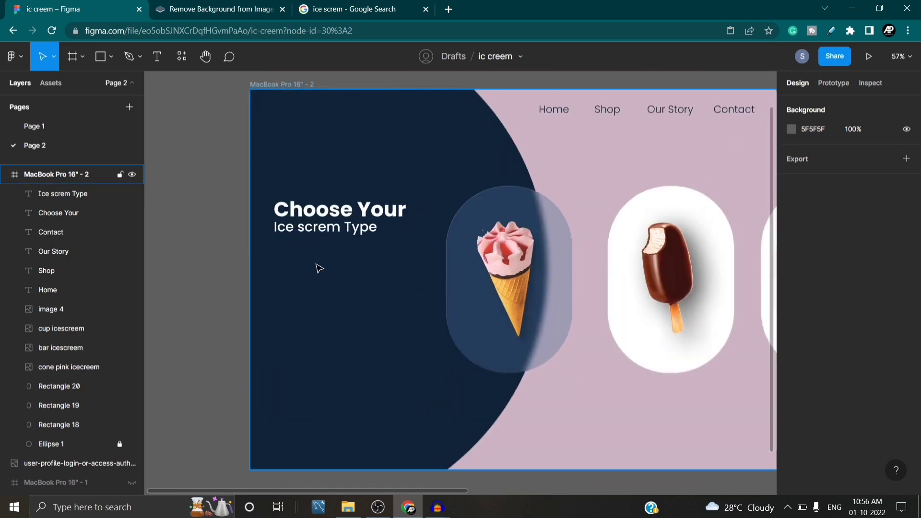
{"action": "scroll", "coordinate": [301, 282], "scroll_direction": "down", "scroll_amount": 2}
{"action": "scroll", "coordinate": [303, 281], "scroll_direction": "up", "scroll_amount": 1}
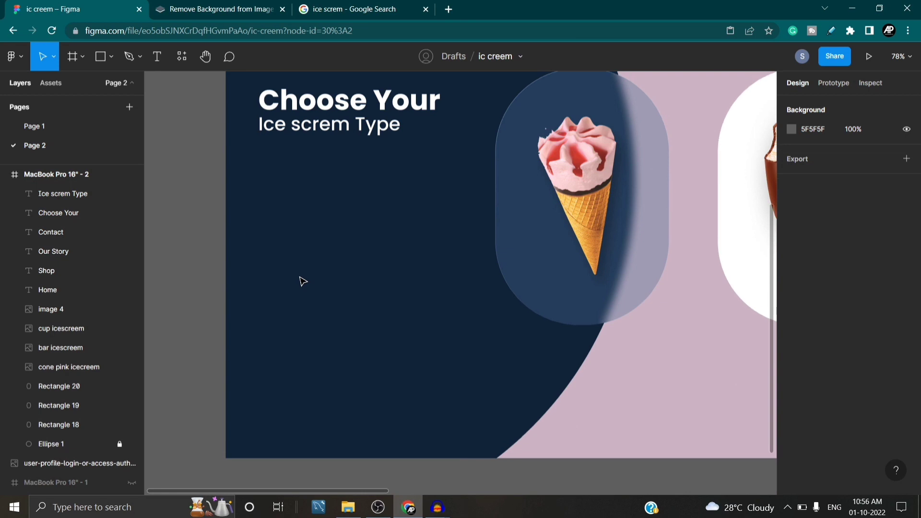
{"action": "mouse_move", "coordinate": [324, 101]}
{"action": "left_mouse_down"}
{"action": "mouse_move", "coordinate": [314, 100]}
{"action": "mouse_move", "coordinate": [324, 101]}
{"action": "left_mouse_up"}
{"action": "left_click", "coordinate": [330, 173]}
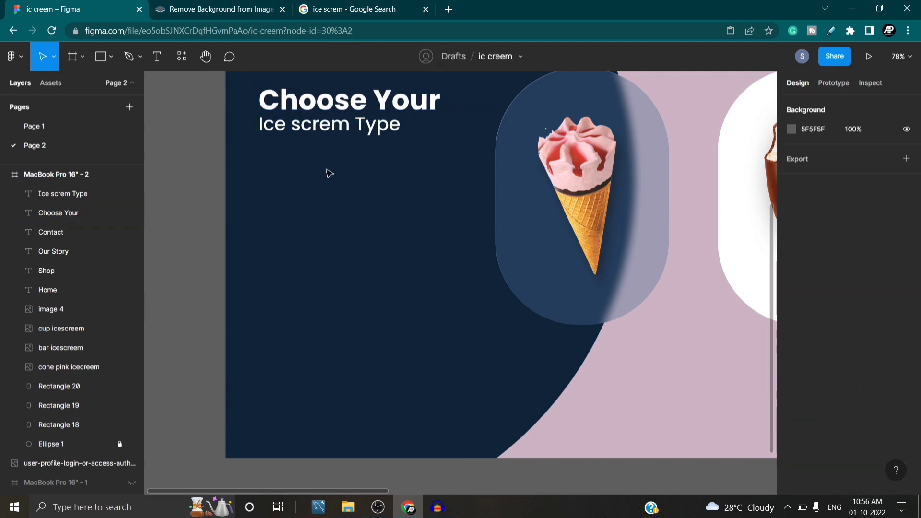
{"action": "scroll", "coordinate": [360, 253], "scroll_direction": "down", "scroll_amount": 5}
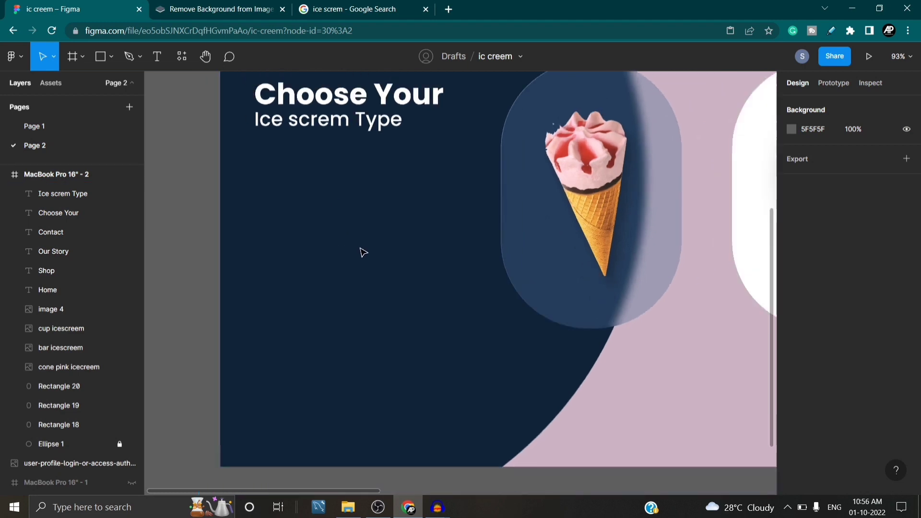
{"action": "scroll", "coordinate": [360, 251], "scroll_direction": "down", "scroll_amount": 1}
{"action": "scroll", "coordinate": [357, 256], "scroll_direction": "up", "scroll_amount": 1}
{"action": "scroll", "coordinate": [358, 257], "scroll_direction": "down", "scroll_amount": 3}
{"action": "scroll", "coordinate": [357, 257], "scroll_direction": "up", "scroll_amount": 4}
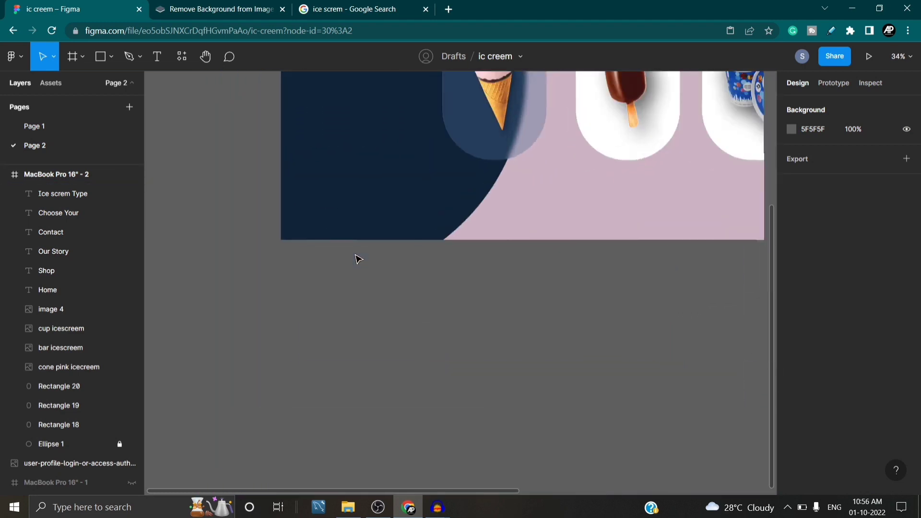
{"action": "scroll", "coordinate": [367, 249], "scroll_direction": "up", "scroll_amount": 4}
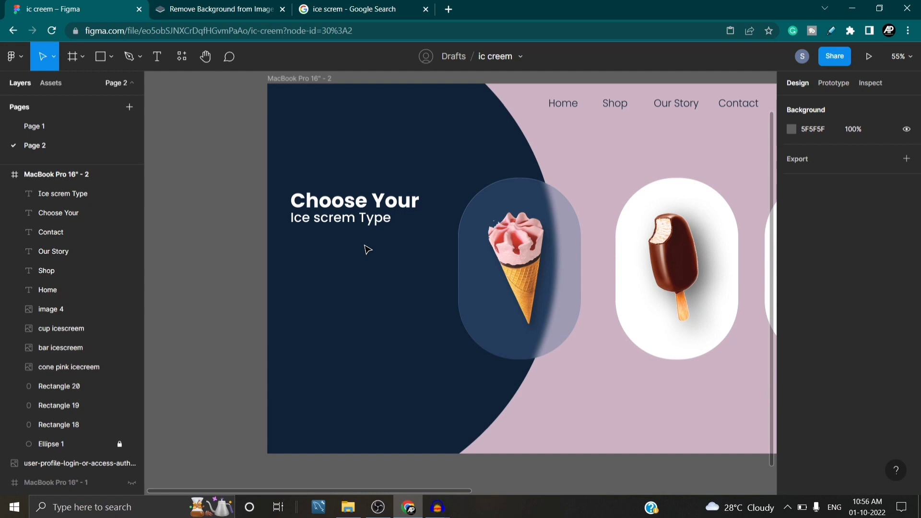
{"action": "scroll", "coordinate": [350, 257], "scroll_direction": "down", "scroll_amount": 1}
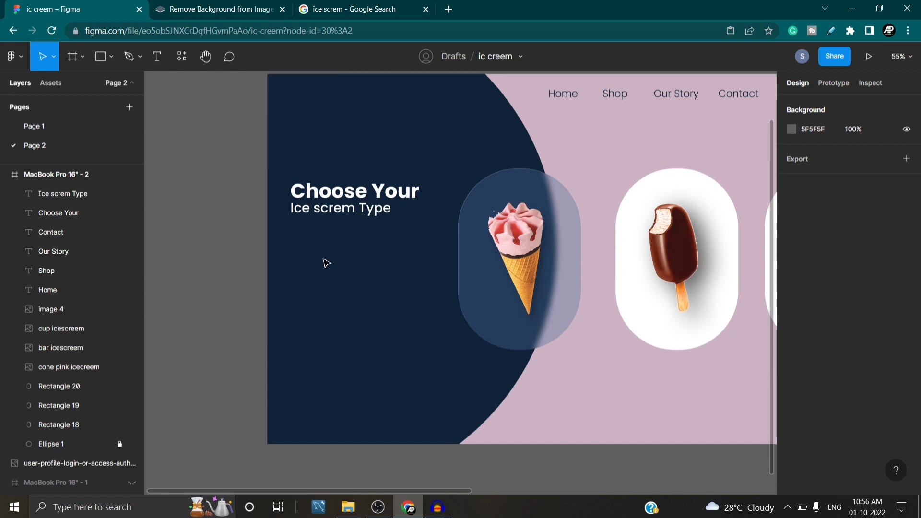
Draw a rectangle about 164 by 50 beneath the "Ice screm Type" text, aligned with the text's edge at X 70.
{"action": "left_click", "coordinate": [111, 57]}
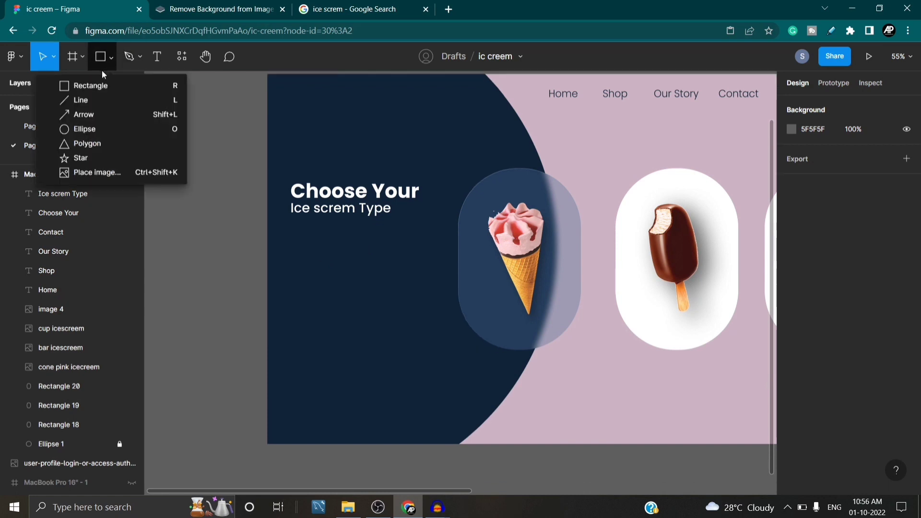
{"action": "left_click", "coordinate": [95, 85]}
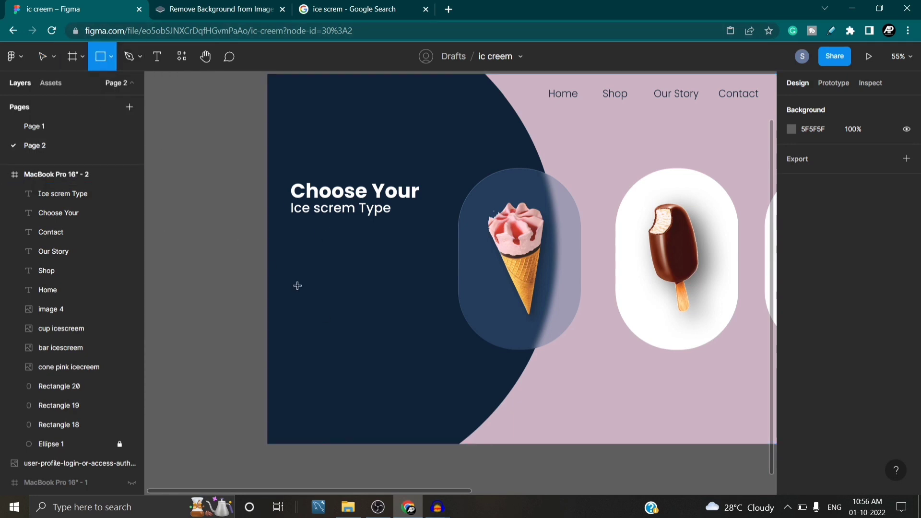
{"action": "mouse_move", "coordinate": [295, 231]}
{"action": "left_mouse_down"}
{"action": "mouse_move", "coordinate": [355, 248]}
{"action": "mouse_move", "coordinate": [328, 239]}
{"action": "left_mouse_up"}
{"action": "left_click", "coordinate": [335, 280]}
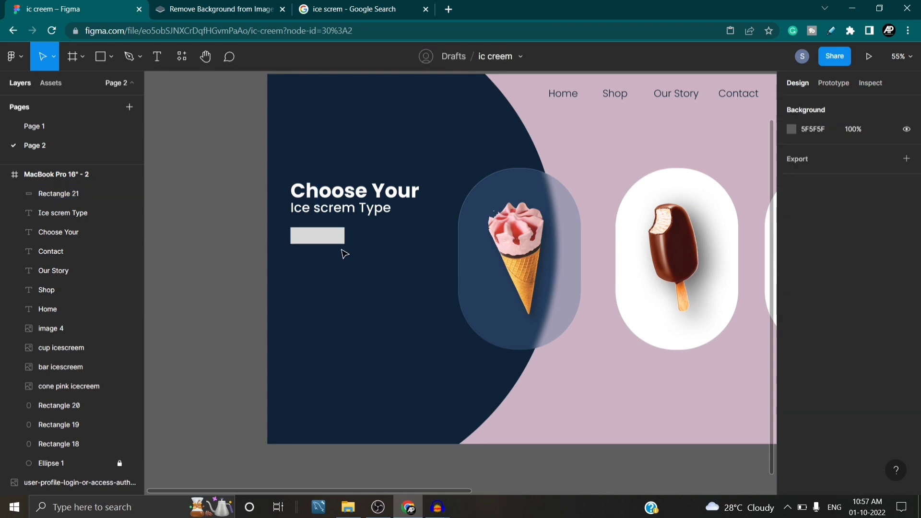
Set the new rectangle's corner radius to 30.
{"action": "left_click", "coordinate": [335, 247]}
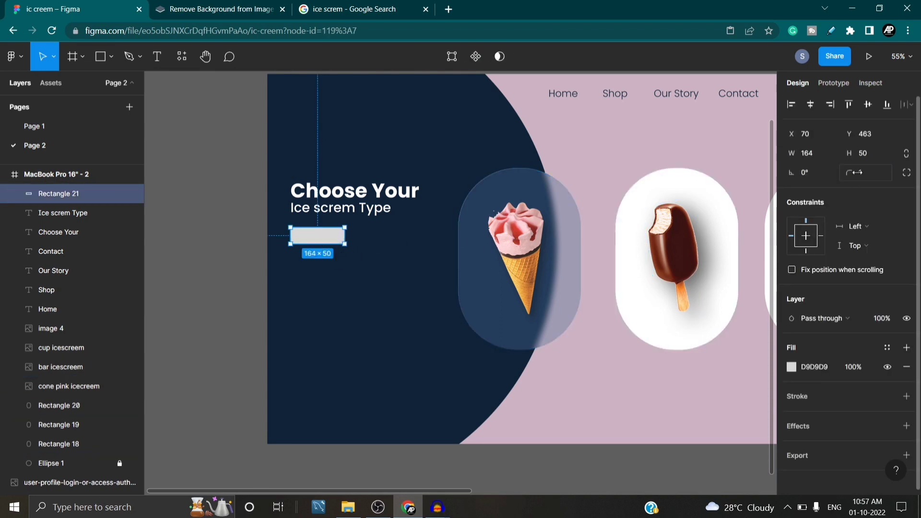
{"action": "left_click", "coordinate": [876, 174]}
{"action": "type", "text": "1"}
{"action": "key", "text": "Return"}
{"action": "left_click", "coordinate": [400, 304]}
{"action": "scroll", "coordinate": [400, 304], "scroll_direction": "down", "scroll_amount": 1}
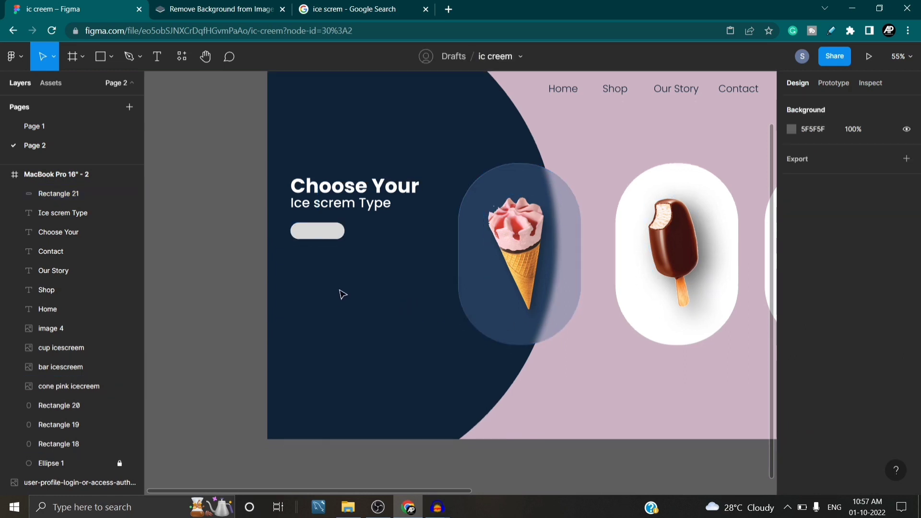
Add an inside stroke of weight 1 in EFEFEF to the rounded rectangle.
{"action": "scroll", "coordinate": [343, 295], "scroll_direction": "up", "scroll_amount": 5}
{"action": "left_click", "coordinate": [286, 170]}
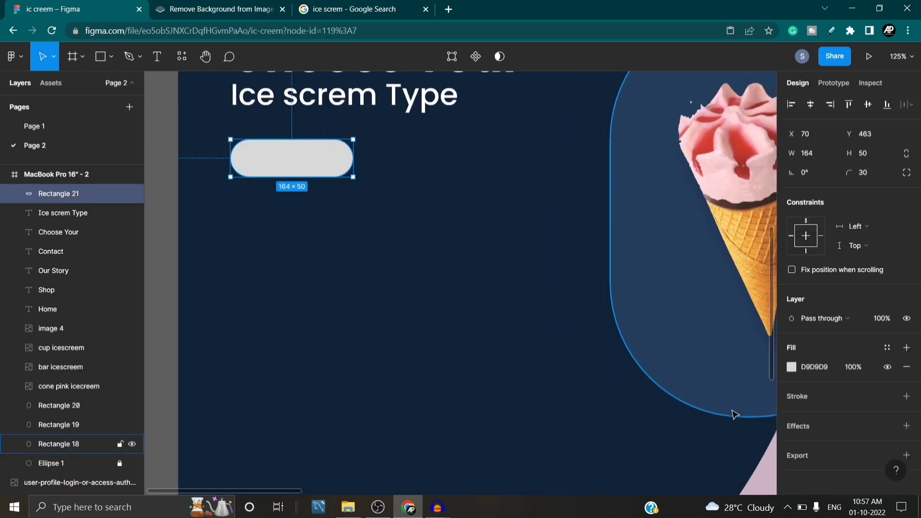
{"action": "left_click", "coordinate": [800, 399]}
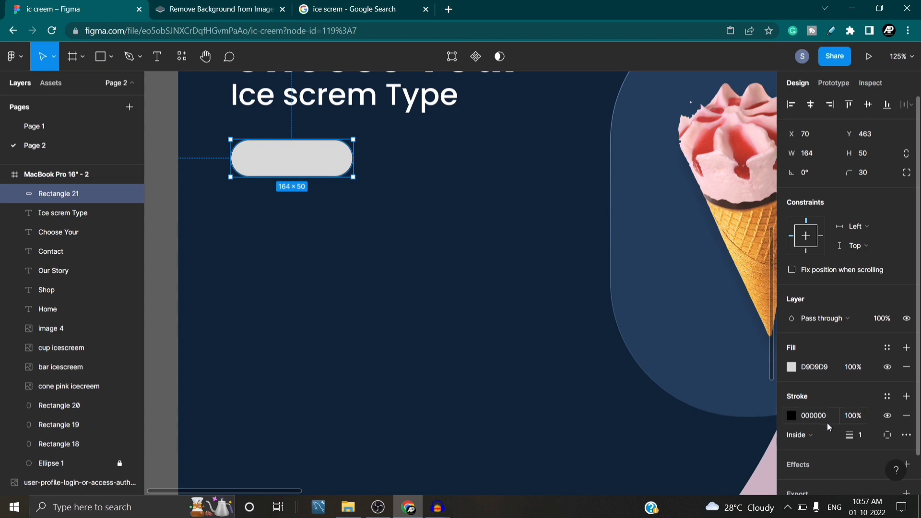
{"action": "left_click", "coordinate": [791, 416]}
{"action": "left_click_drag", "start_coordinate": [634, 335], "coordinate": [629, 203]}
{"action": "left_click", "coordinate": [766, 182]}
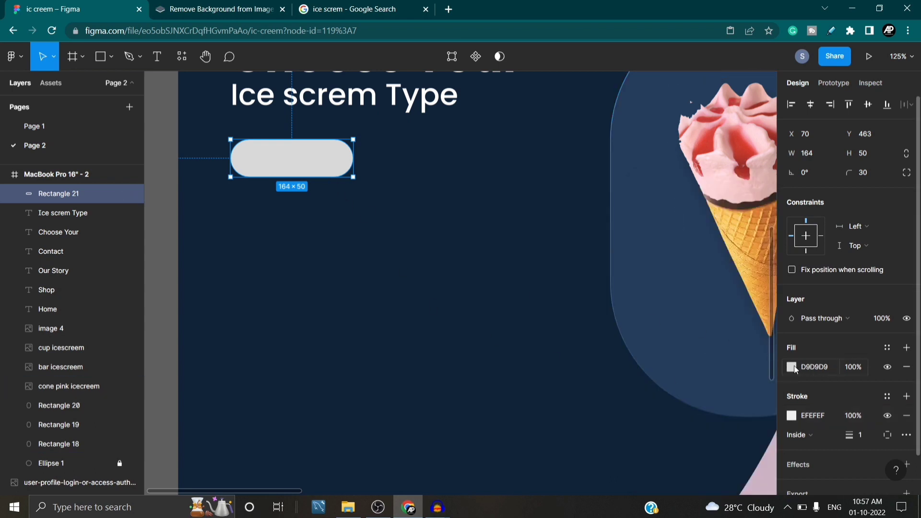
Set the rounded rectangle's fill opacity to 0%.
{"action": "left_click", "coordinate": [792, 367]}
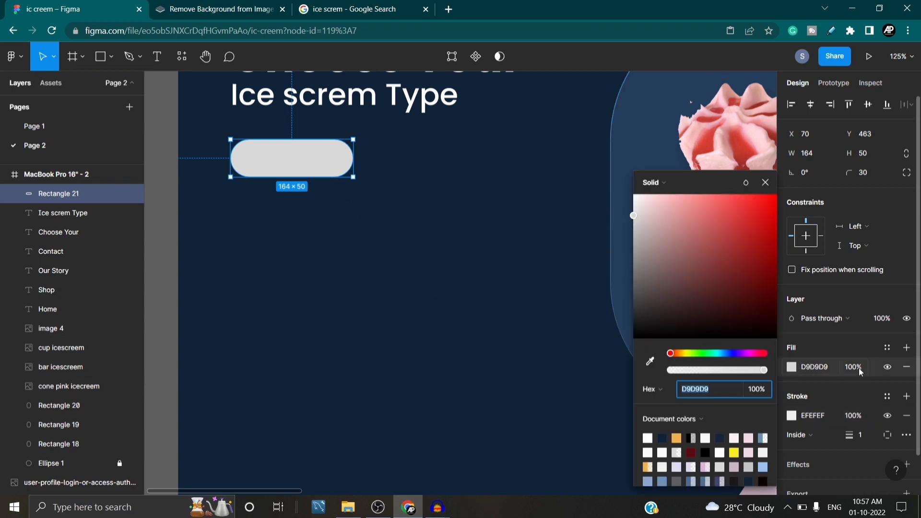
{"action": "left_click", "coordinate": [859, 368]}
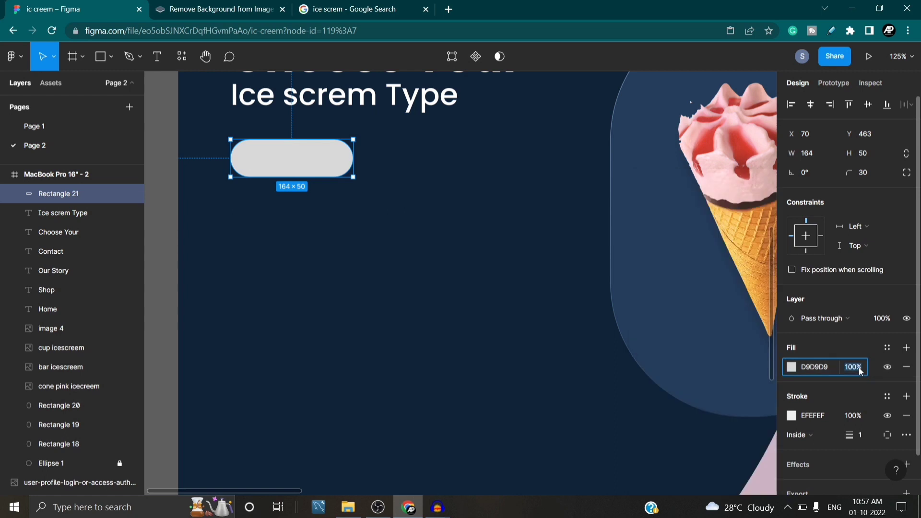
{"action": "key", "text": "Return"}
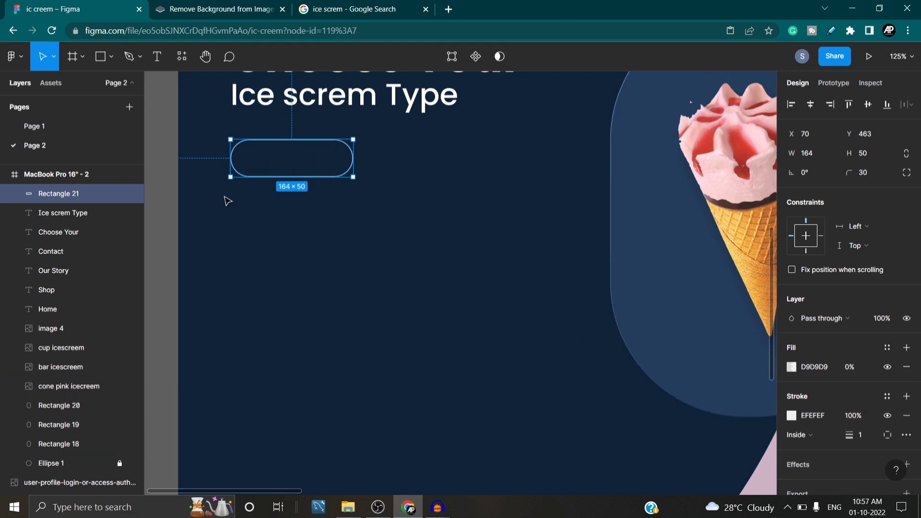
{"action": "left_click", "coordinate": [305, 222]}
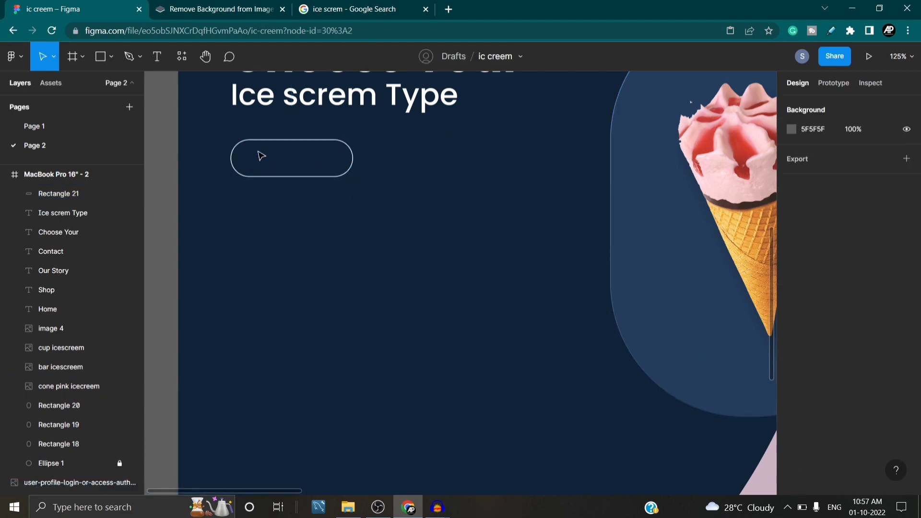
{"action": "left_click", "coordinate": [274, 153]}
{"action": "left_click", "coordinate": [334, 257]}
Duplicate the "Ice screm Type" text below the rounded outline and change the copy's content to "+".
{"action": "scroll", "coordinate": [403, 288], "scroll_direction": "up", "scroll_amount": 2}
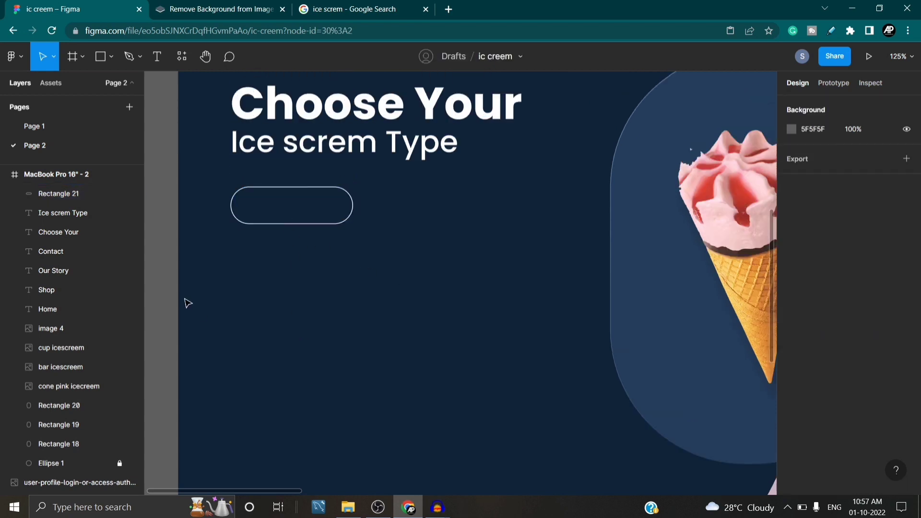
{"action": "left_click", "coordinate": [296, 155]}
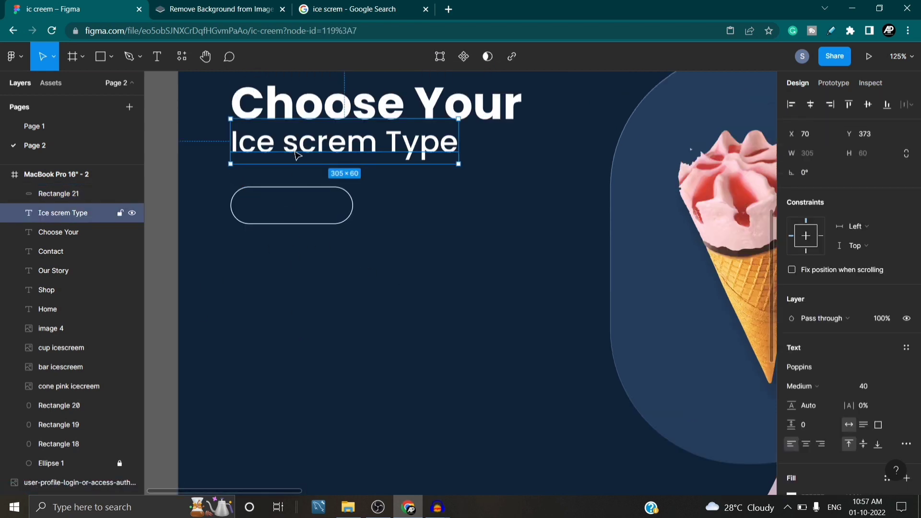
{"action": "left_click_drag", "start_coordinate": [302, 142], "coordinate": [310, 243], "text": "alt"}
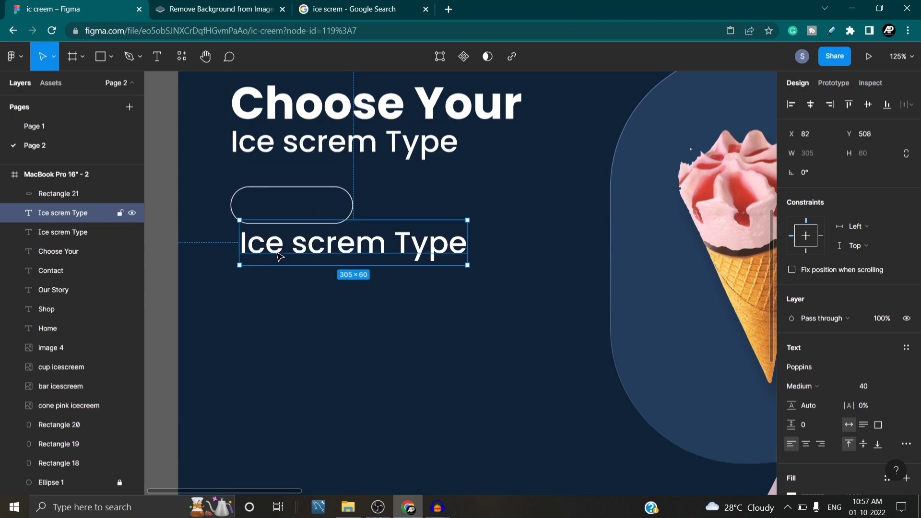
{"action": "double_click", "coordinate": [322, 248]}
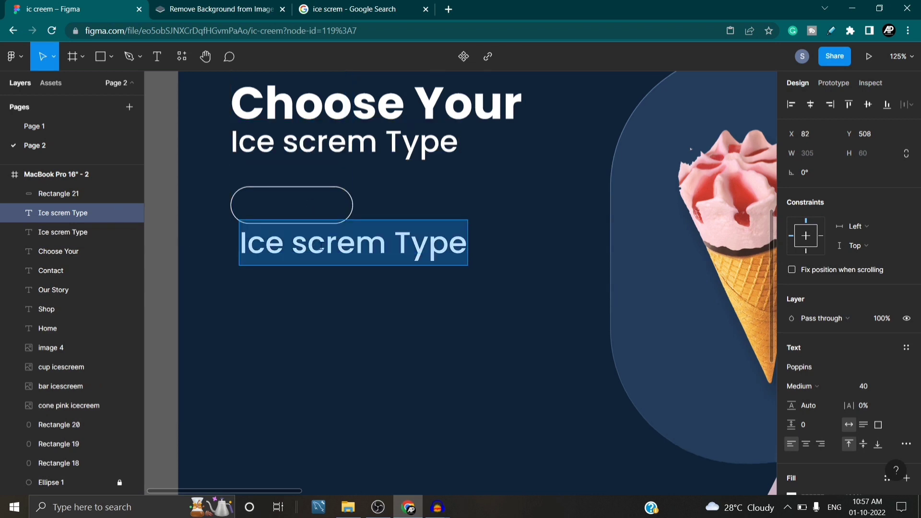
{"action": "key", "text": "BackSpace"}
{"action": "type", "text": "-"}
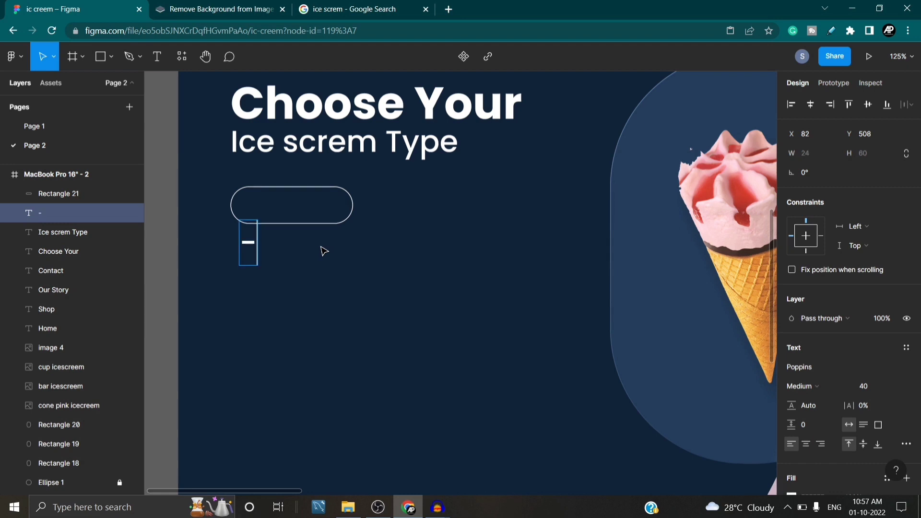
{"action": "key", "text": "BackSpace"}
{"action": "type", "text": "+"}
{"action": "key", "text": "Escape"}
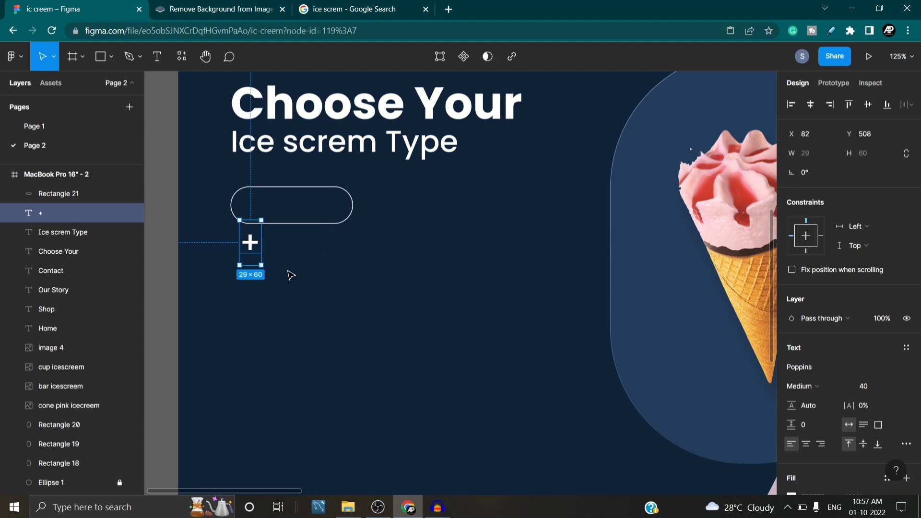
Place the "+" inside the left end of the rounded outline, with a duplicate of it near the right end.
{"action": "left_click_drag", "start_coordinate": [258, 253], "coordinate": [329, 210]}
{"action": "left_click", "coordinate": [259, 267]}
{"action": "left_click", "coordinate": [254, 208]}
Change the duplicated sign to "-" and nudge it slightly toward the right end of the rounded outline.
{"action": "double_click", "coordinate": [329, 209]}
{"action": "key", "text": "BackSpace"}
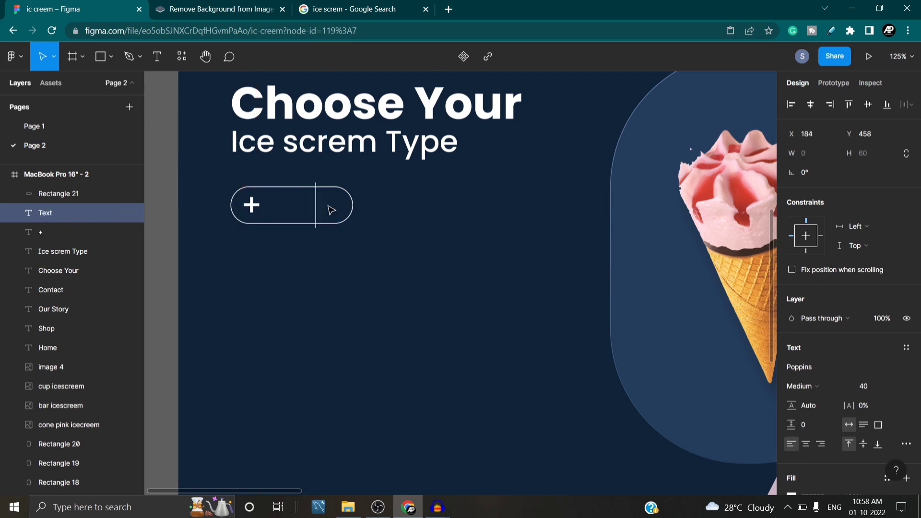
{"action": "type", "text": "-"}
{"action": "key", "text": "Escape"}
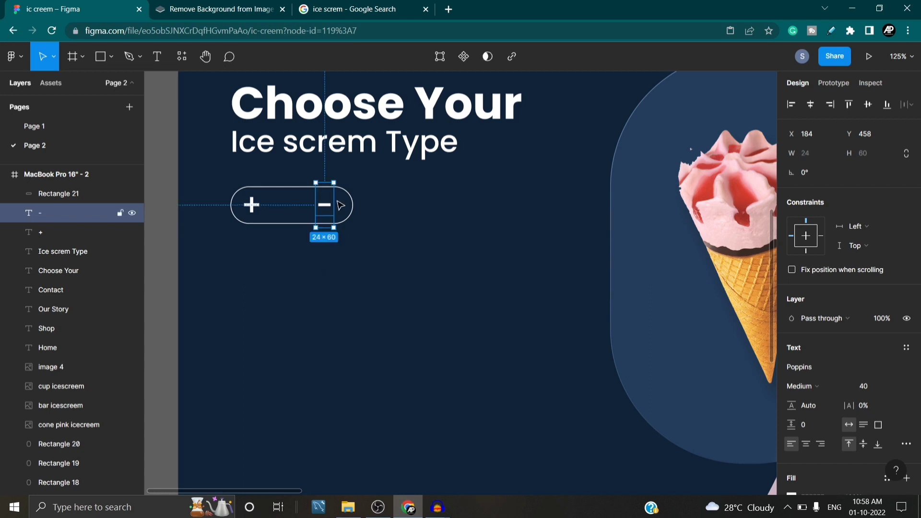
{"action": "left_click_drag", "start_coordinate": [330, 207], "coordinate": [335, 211]}
{"action": "left_click", "coordinate": [319, 286]}
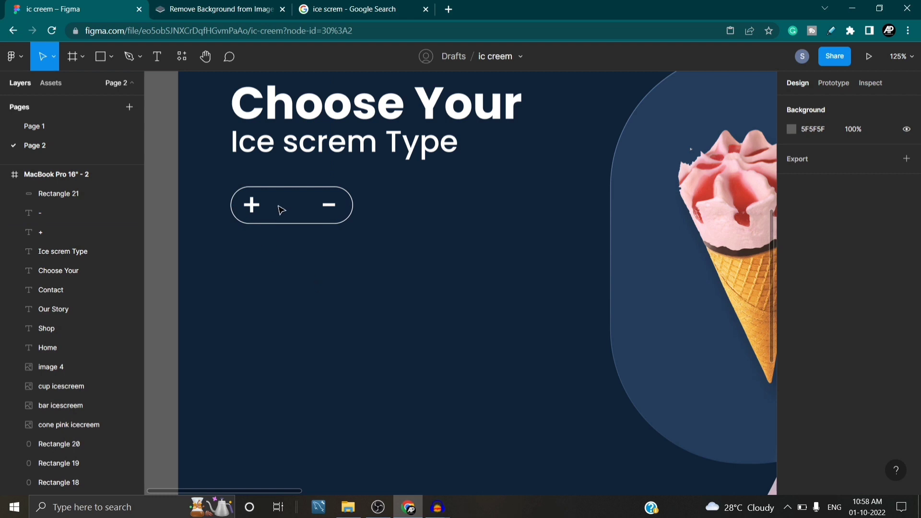
Duplicate the "+" to the middle of the rounded outline, change the copy to "1", and centre it between the two signs.
{"action": "left_click", "coordinate": [250, 208]}
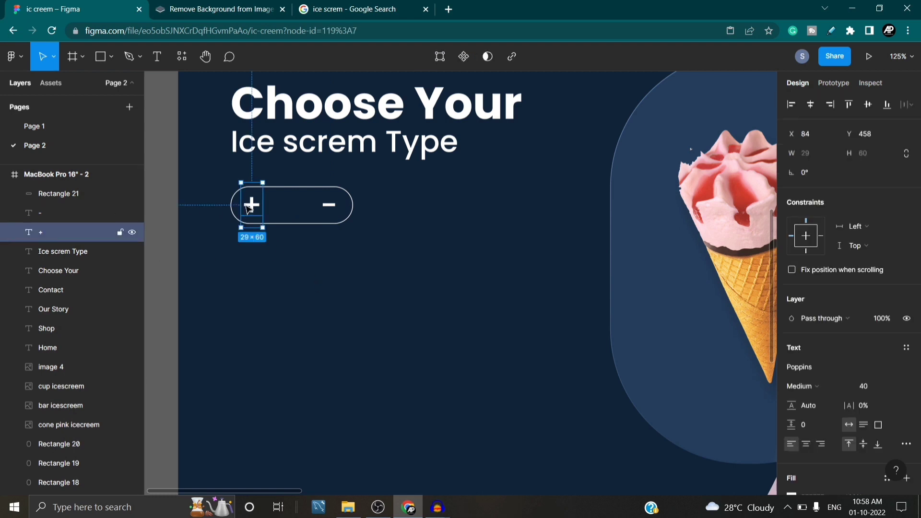
{"action": "left_click_drag", "start_coordinate": [250, 208], "coordinate": [291, 209]}
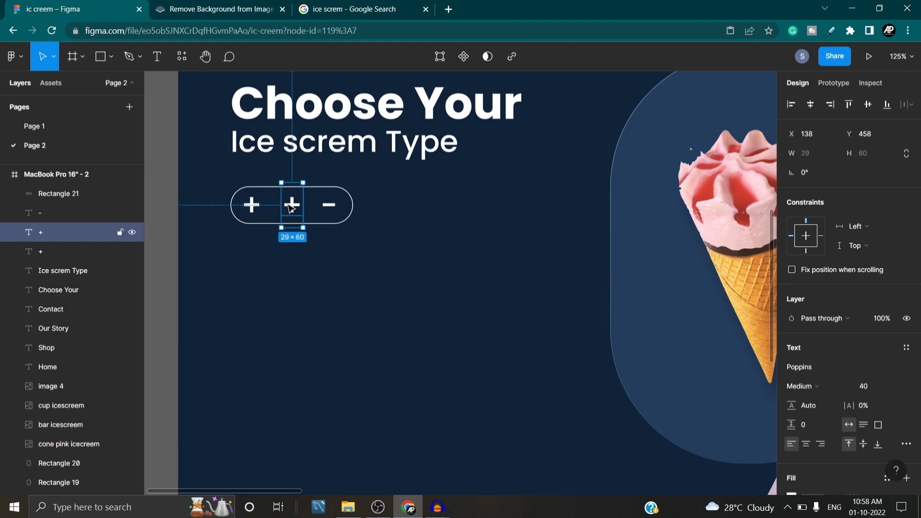
{"action": "double_click", "coordinate": [291, 207]}
{"action": "key", "text": "BackSpace"}
{"action": "type", "text": "1"}
{"action": "key", "text": "Escape"}
{"action": "left_click", "coordinate": [304, 277]}
{"action": "left_click_drag", "start_coordinate": [288, 211], "coordinate": [291, 211]}
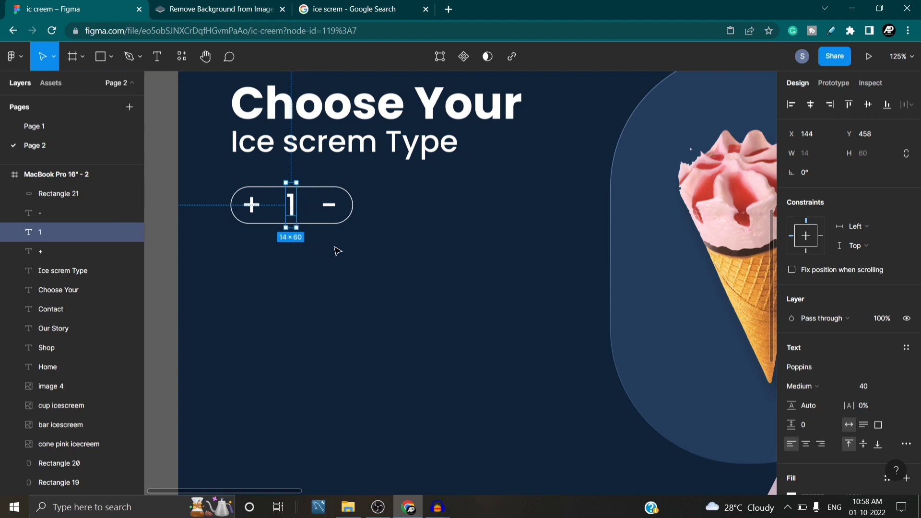
{"action": "scroll", "coordinate": [389, 247], "scroll_direction": "down", "scroll_amount": 1}
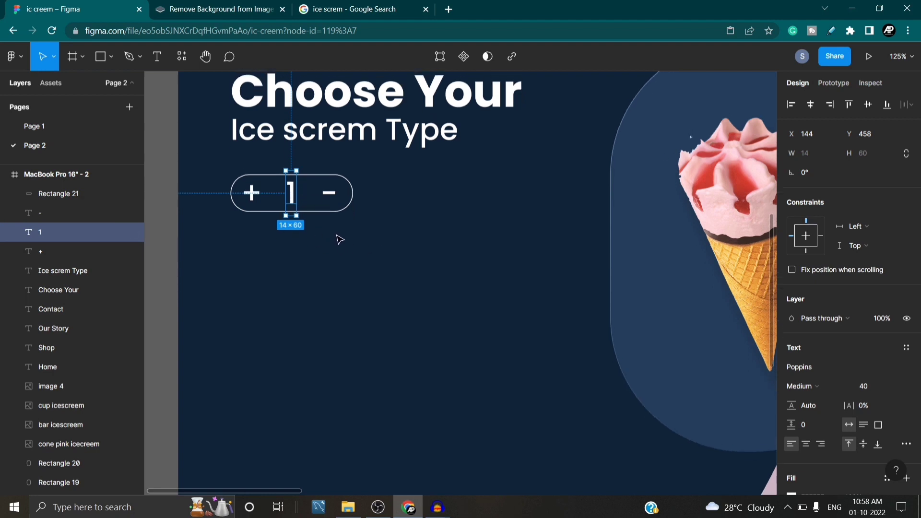
{"action": "scroll", "coordinate": [356, 254], "scroll_direction": "down", "scroll_amount": 6}
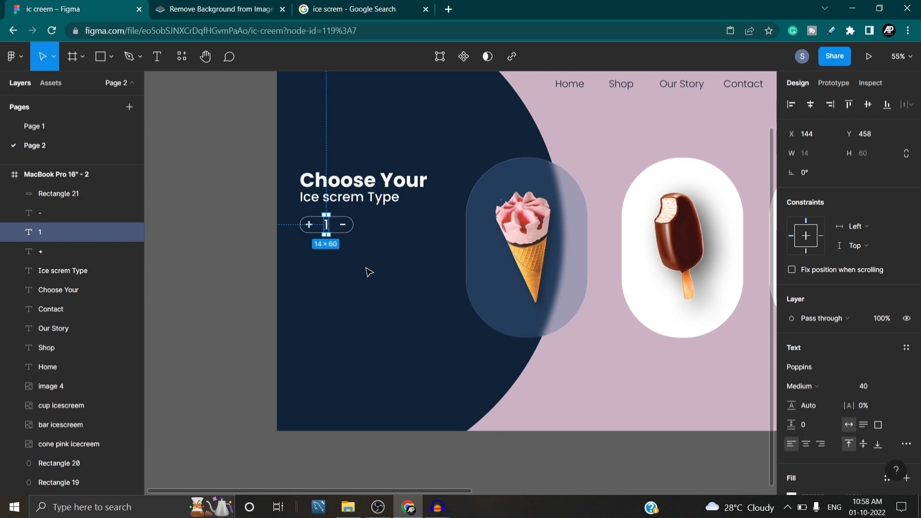
{"action": "left_click", "coordinate": [335, 247]}
{"action": "scroll", "coordinate": [353, 275], "scroll_direction": "down", "scroll_amount": 2}
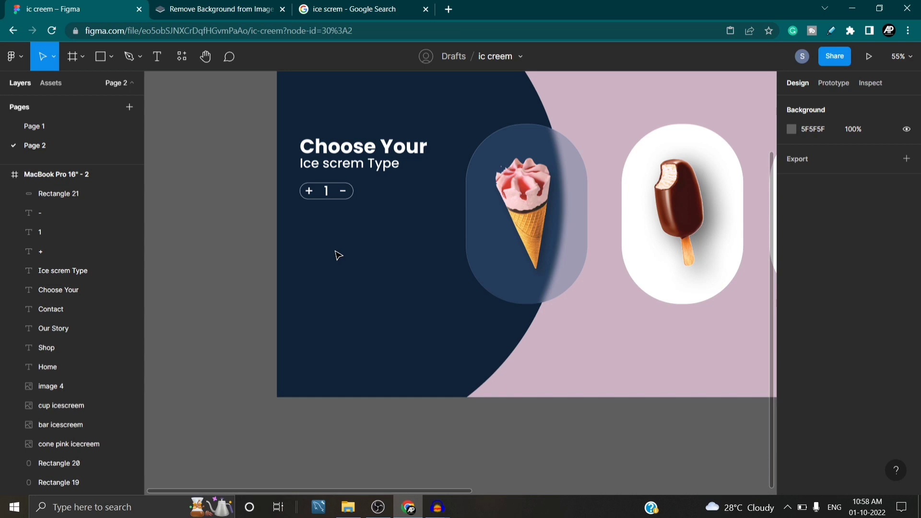
{"action": "scroll", "coordinate": [361, 249], "scroll_direction": "up", "scroll_amount": 2}
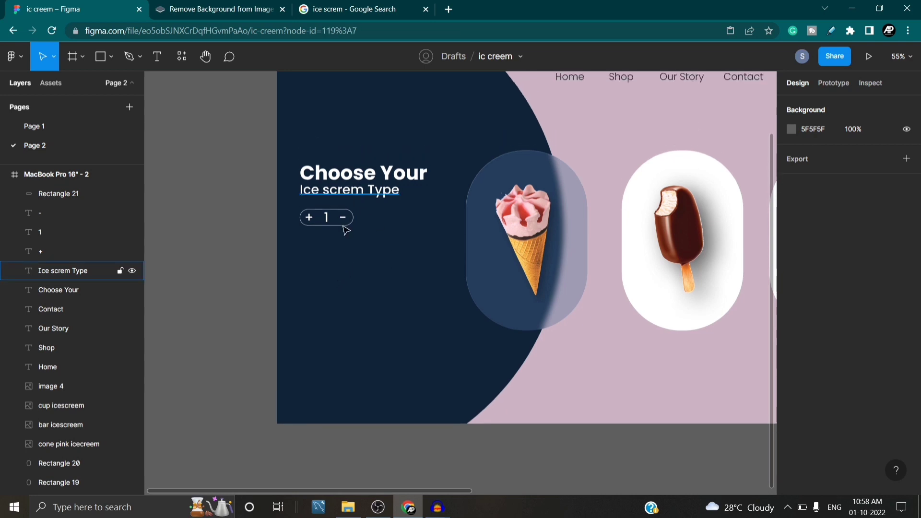
{"action": "left_click", "coordinate": [345, 229]}
{"action": "left_click", "coordinate": [403, 270]}
Duplicate the "Headline 4" sample text from the style guide onto the landing page frame near the cone card.
{"action": "scroll", "coordinate": [403, 269], "scroll_direction": "down", "scroll_amount": 2}
{"action": "left_click_drag", "start_coordinate": [413, 251], "coordinate": [202, 175]}
{"action": "left_click_drag", "start_coordinate": [637, 211], "coordinate": [512, 243]}
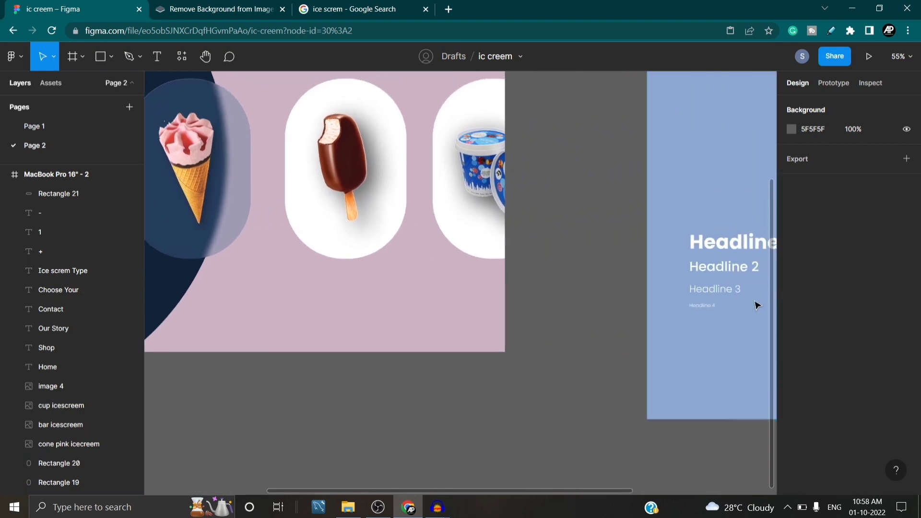
{"action": "left_click", "coordinate": [709, 306]}
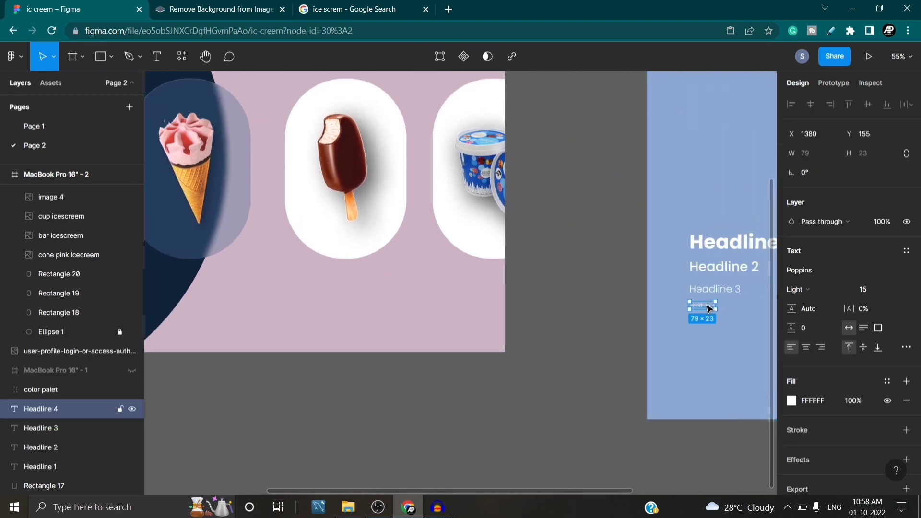
{"action": "left_click_drag", "start_coordinate": [710, 309], "coordinate": [245, 237]}
{"action": "left_click", "coordinate": [216, 273]}
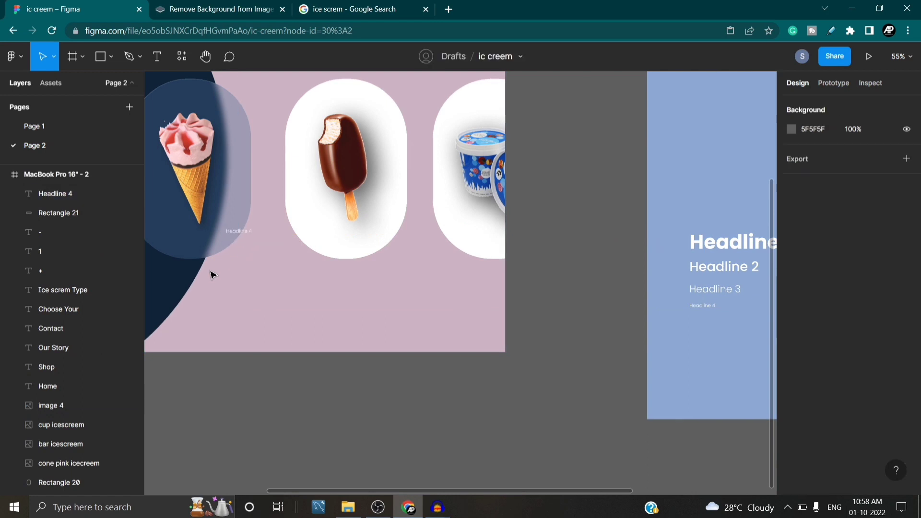
Place the copied "Headline 4" text just right of the quantity selector and change its content to "select how may".
{"action": "left_click_drag", "start_coordinate": [216, 272], "coordinate": [537, 288]}
{"action": "left_click_drag", "start_coordinate": [559, 251], "coordinate": [366, 172]}
{"action": "key", "text": "BackSpace"}
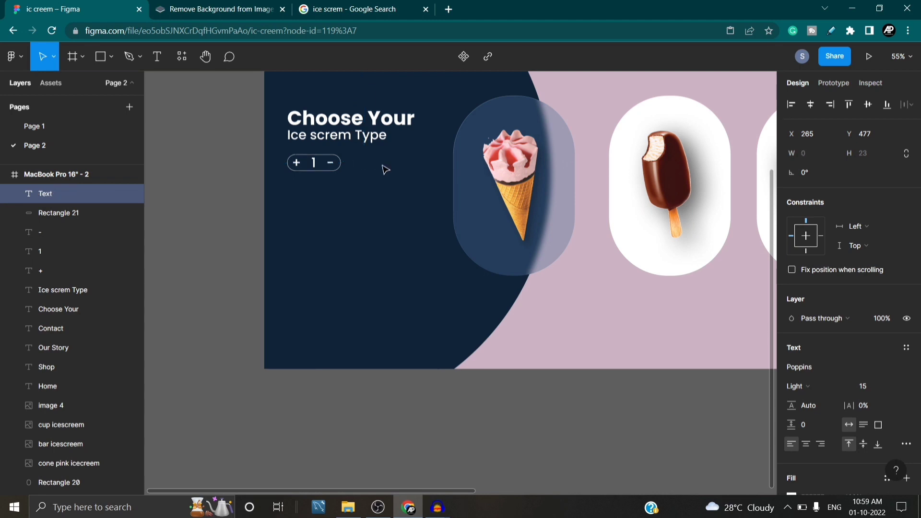
{"action": "type", "text": "Sec"}
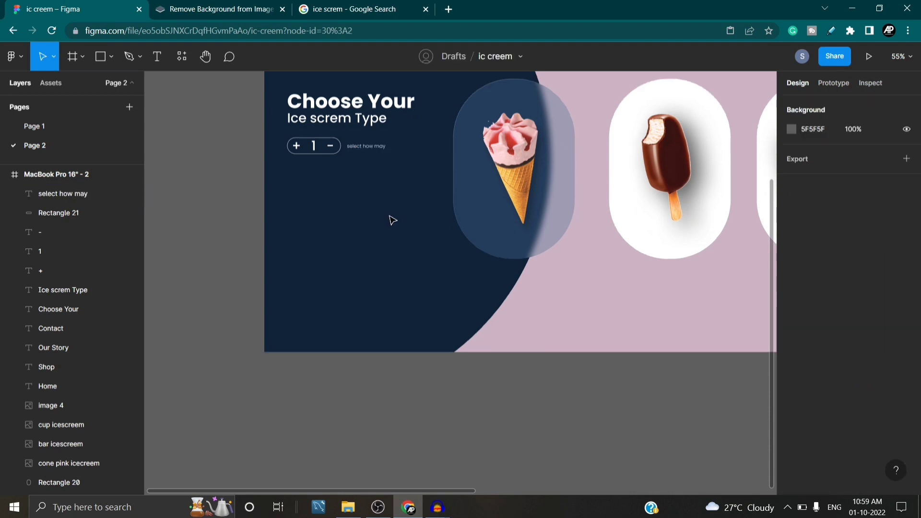
Look over the landing page layout from the navigation links down to the lower edge of the frame.
{"action": "scroll", "coordinate": [393, 220], "scroll_direction": "up", "scroll_amount": 1}
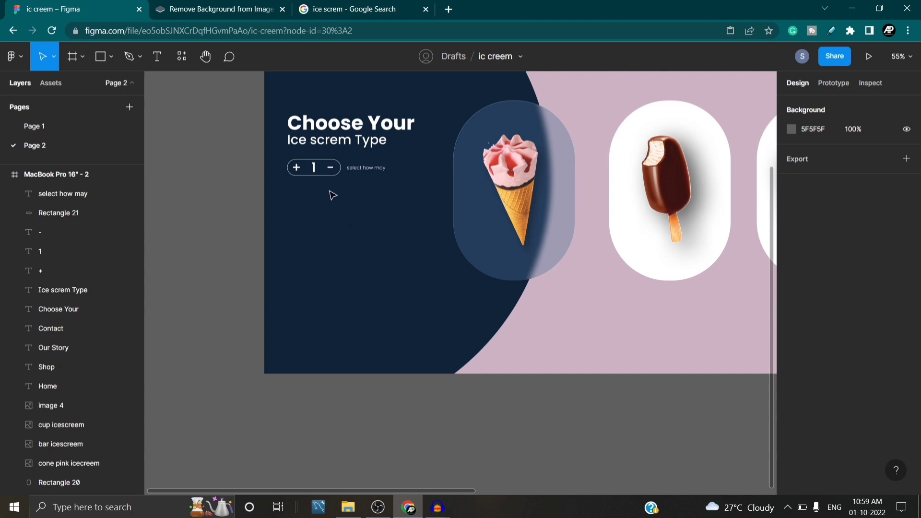
{"action": "scroll", "coordinate": [333, 255], "scroll_direction": "up", "scroll_amount": 3}
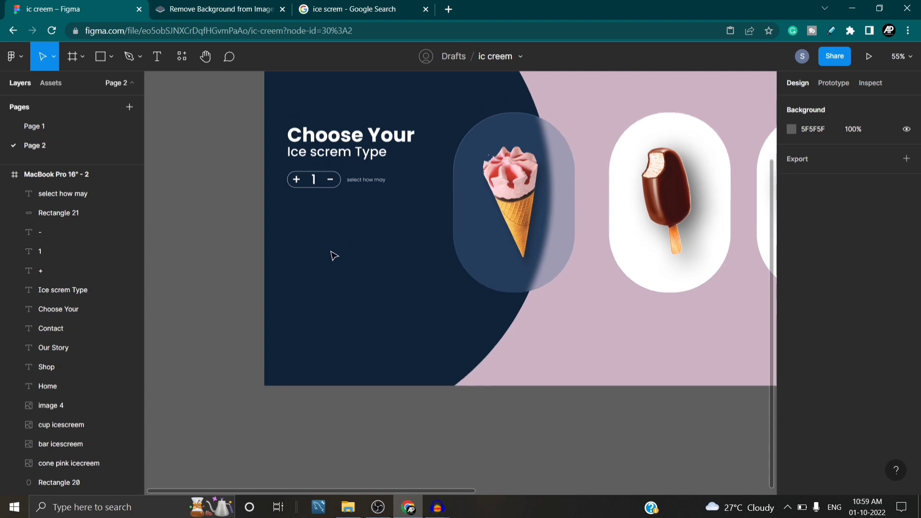
{"action": "left_click_drag", "start_coordinate": [352, 307], "coordinate": [137, 335]}
{"action": "left_click_drag", "start_coordinate": [651, 253], "coordinate": [411, 235]}
{"action": "left_click_drag", "start_coordinate": [418, 164], "coordinate": [816, 135]}
{"action": "scroll", "coordinate": [349, 257], "scroll_direction": "up", "scroll_amount": 5}
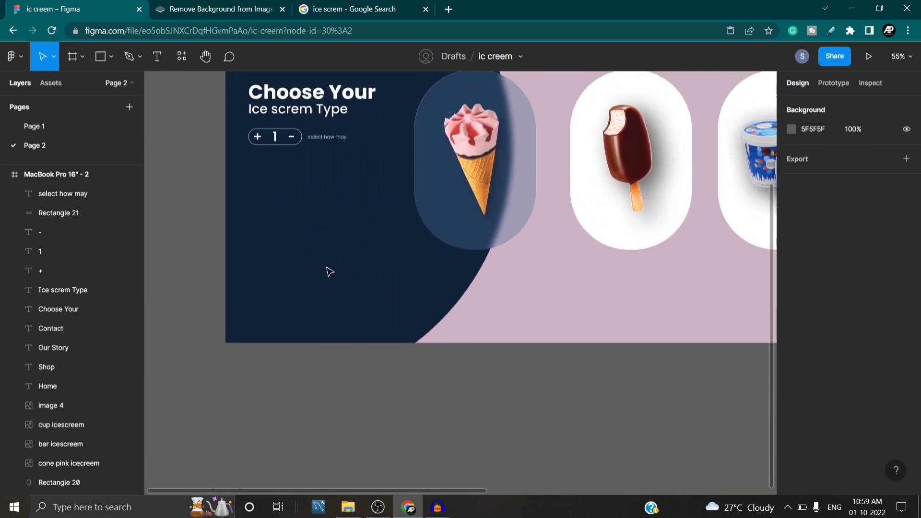
{"action": "scroll", "coordinate": [200, 278], "scroll_direction": "up", "scroll_amount": 4}
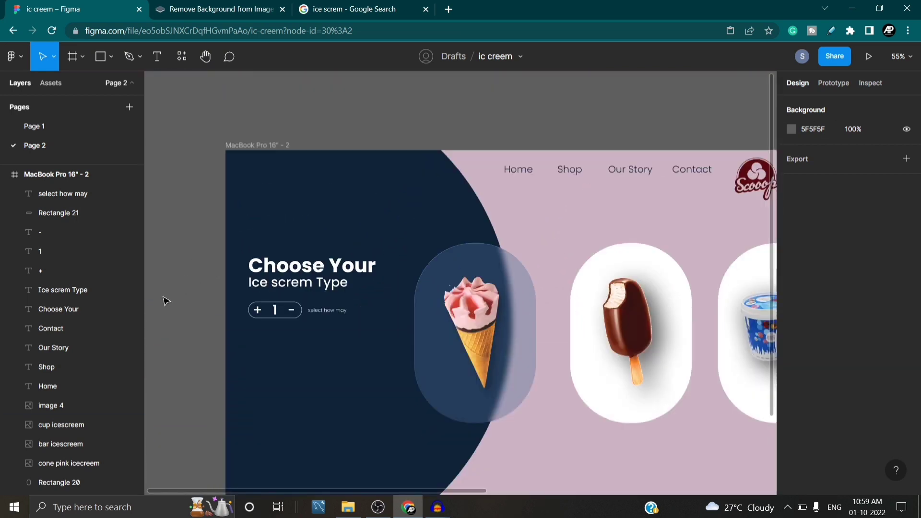
{"action": "scroll", "coordinate": [165, 298], "scroll_direction": "down", "scroll_amount": 2}
{"action": "scroll", "coordinate": [179, 335], "scroll_direction": "down", "scroll_amount": 1}
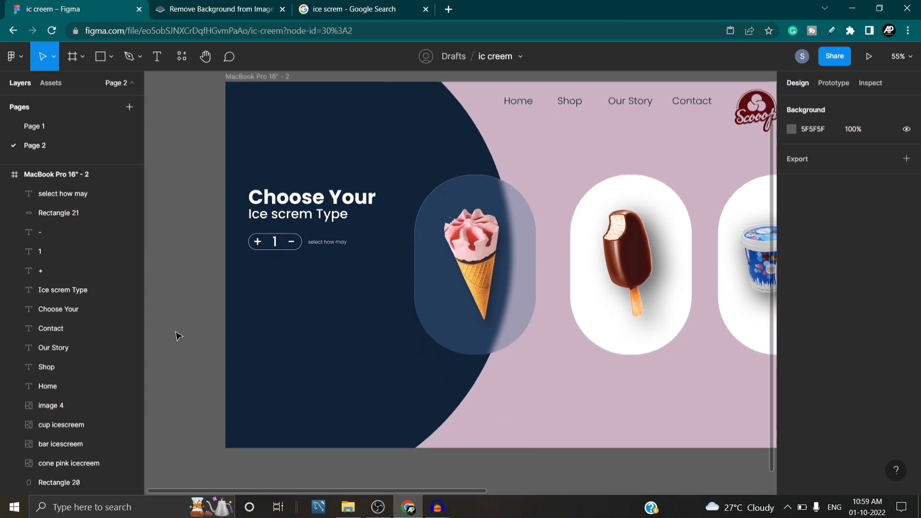
Open the Iconify plugin and search its icons for "star".
{"action": "right_click", "coordinate": [195, 250]}
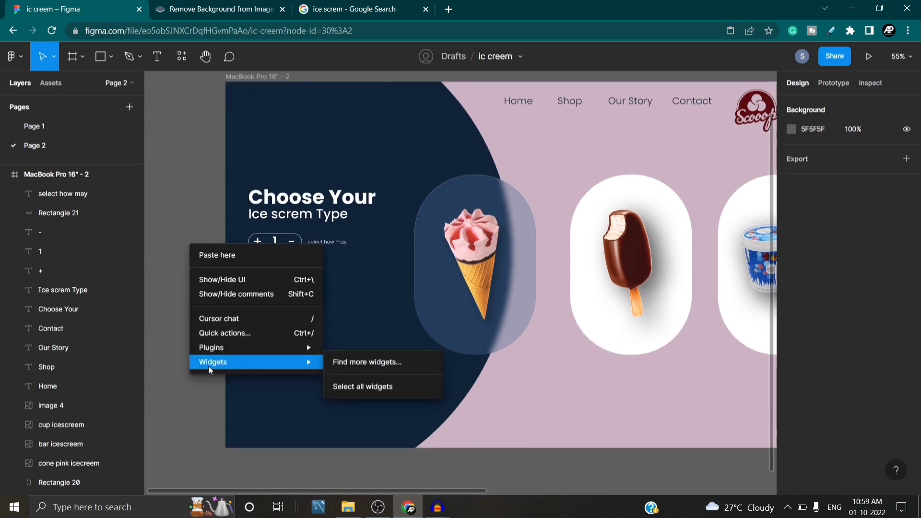
{"action": "mouse_move", "coordinate": [221, 352]}
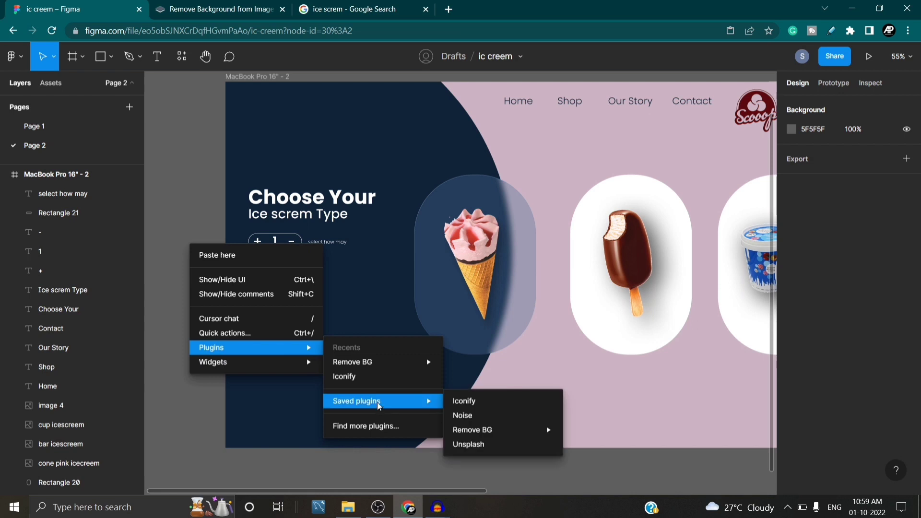
{"action": "left_click", "coordinate": [363, 378]}
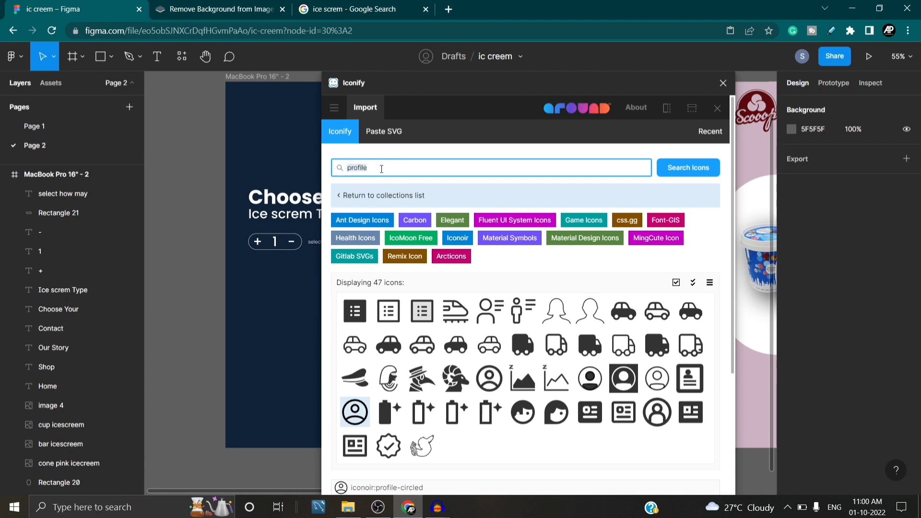
{"action": "key", "text": "BackSpace"}
{"action": "type", "text": "star"}
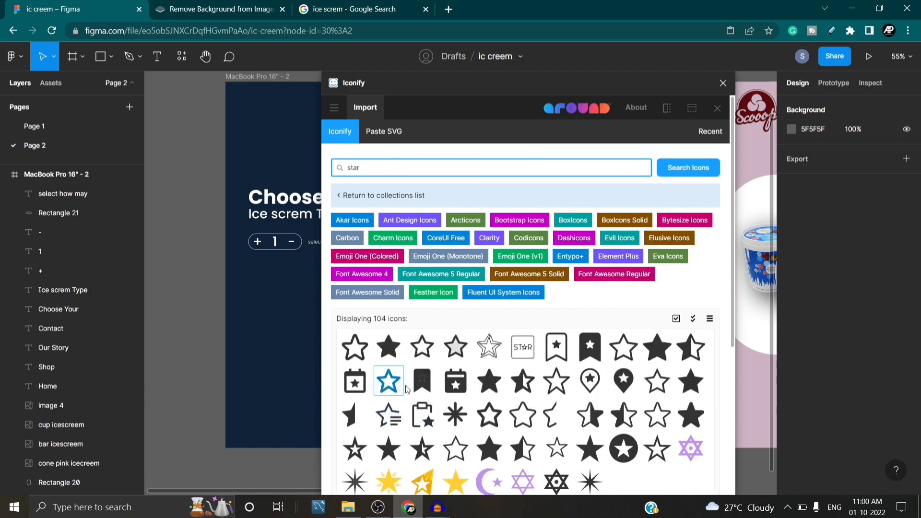
Import the filled star icon "ant-design:star-filled" and close the plugin.
{"action": "left_click", "coordinate": [396, 353]}
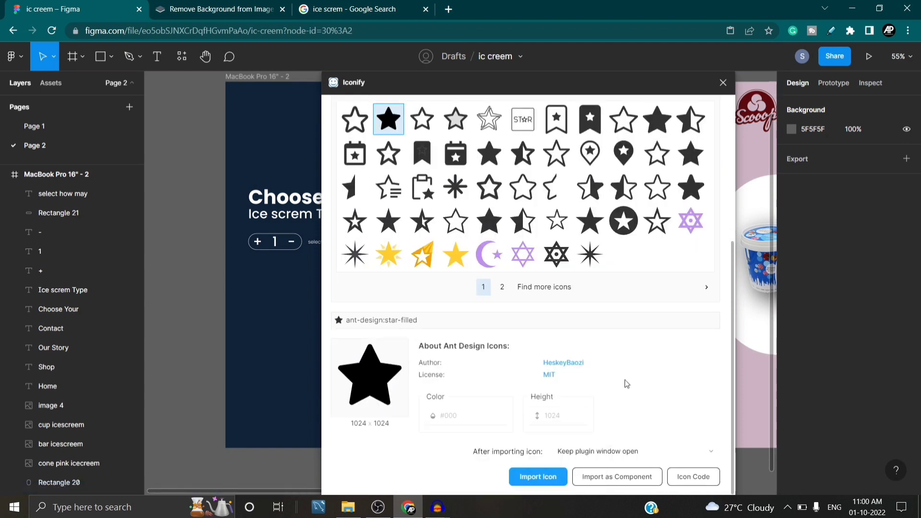
{"action": "left_click", "coordinate": [535, 475]}
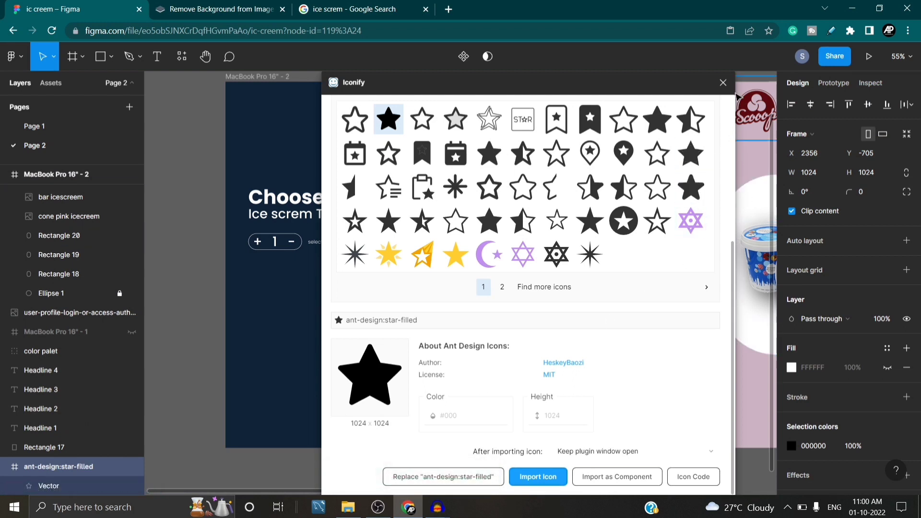
{"action": "left_click", "coordinate": [723, 83]}
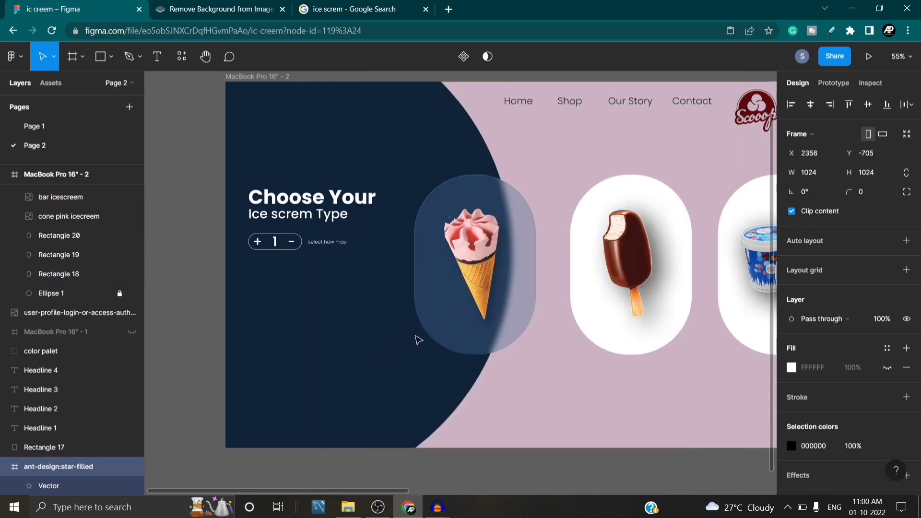
Move the imported star icon to just below the landing page frame.
{"action": "scroll", "coordinate": [390, 353], "scroll_direction": "down", "scroll_amount": 3}
{"action": "scroll", "coordinate": [392, 349], "scroll_direction": "down", "scroll_amount": 2}
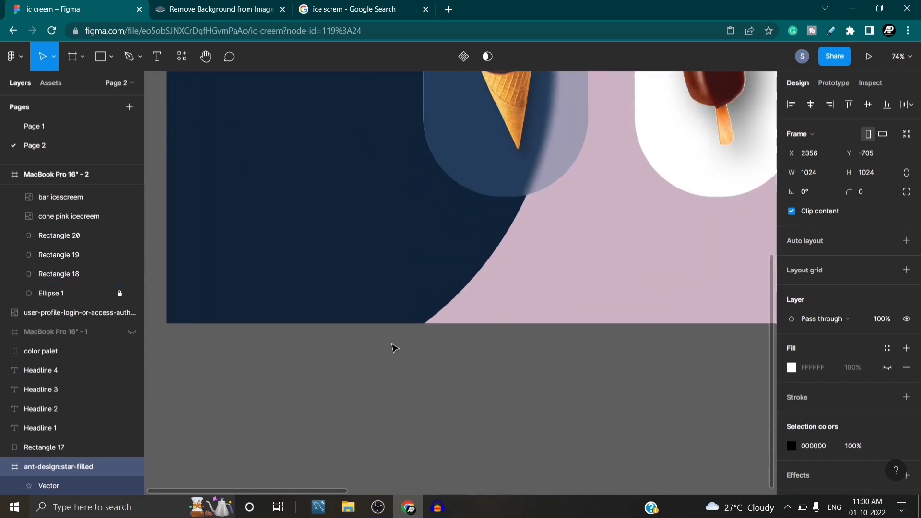
{"action": "scroll", "coordinate": [393, 345], "scroll_direction": "down", "scroll_amount": 6}
{"action": "left_click_drag", "start_coordinate": [678, 302], "coordinate": [397, 393]}
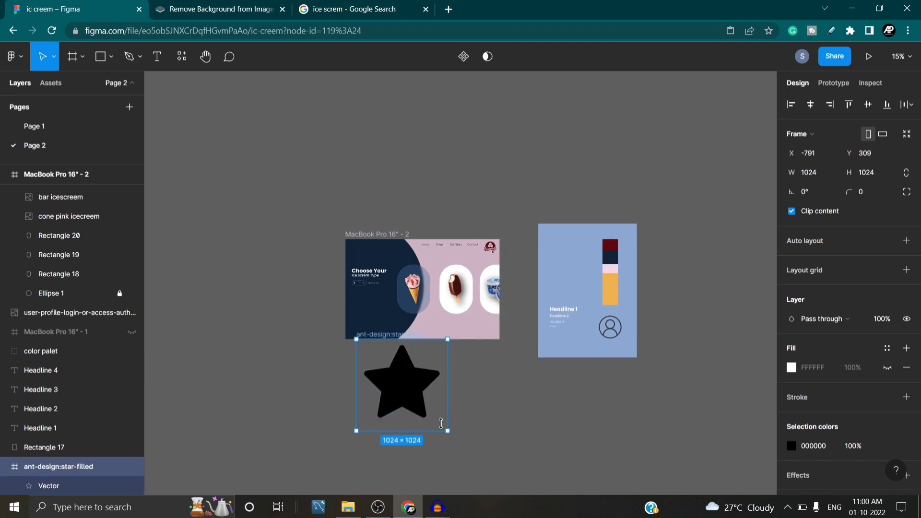
Set both the X and Y position of the star icon's frame to 40.
{"action": "left_click", "coordinate": [823, 157]}
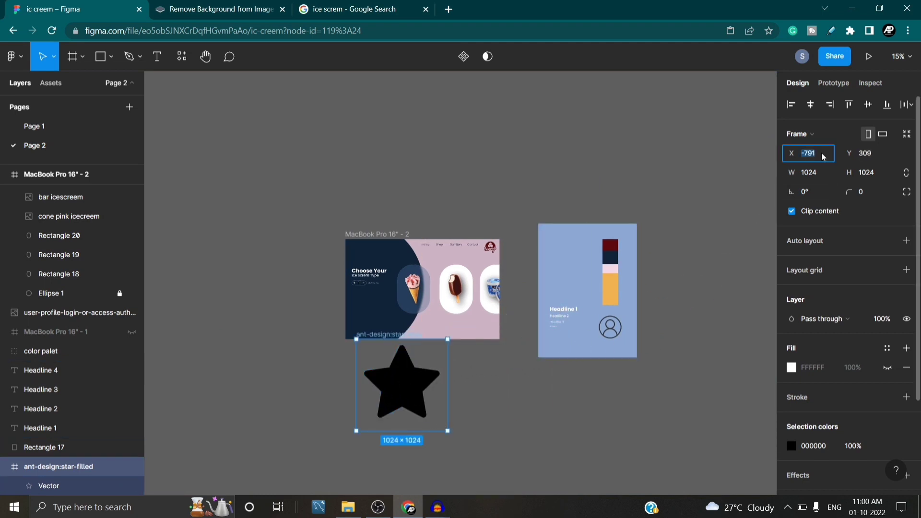
{"action": "type", "text": "40"}
{"action": "left_click", "coordinate": [865, 152]}
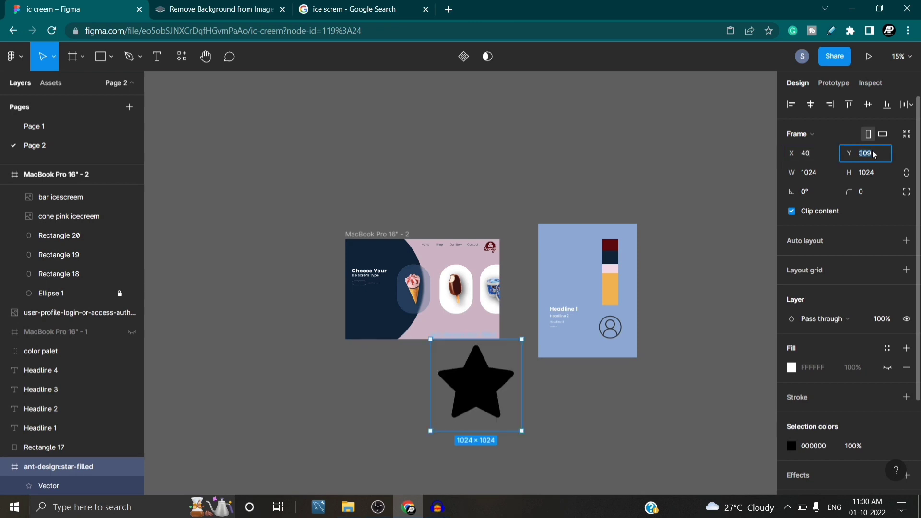
{"action": "key", "text": "Return"}
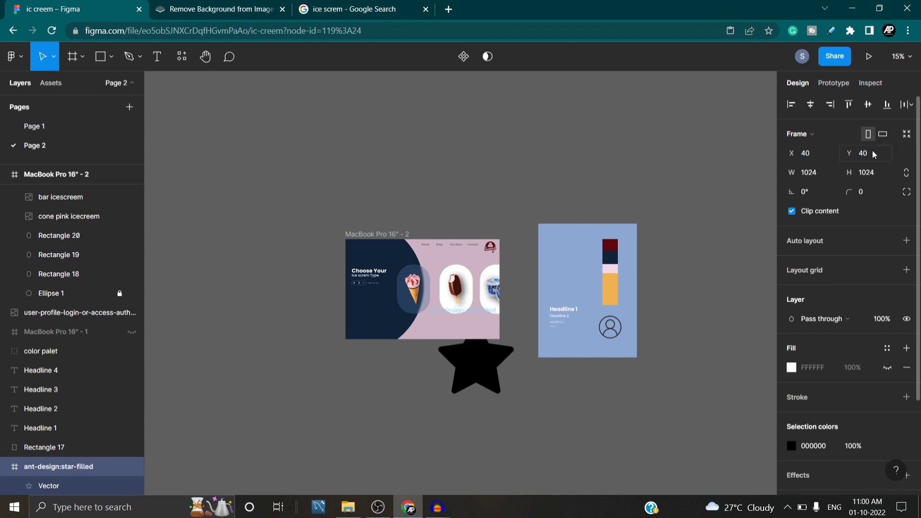
Resize the star vector inside the icon frame to 40 wide and 40 high.
{"action": "left_click", "coordinate": [482, 373]}
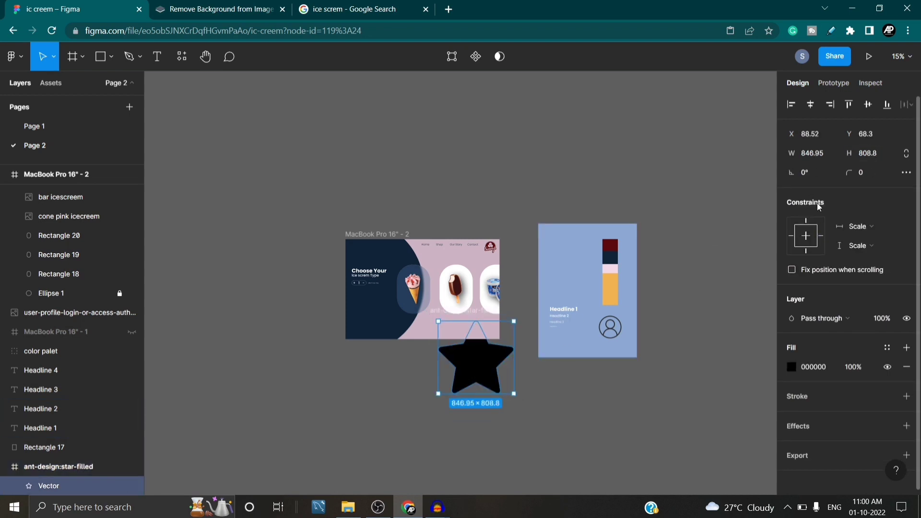
{"action": "left_click", "coordinate": [819, 154]}
{"action": "left_click", "coordinate": [863, 154]}
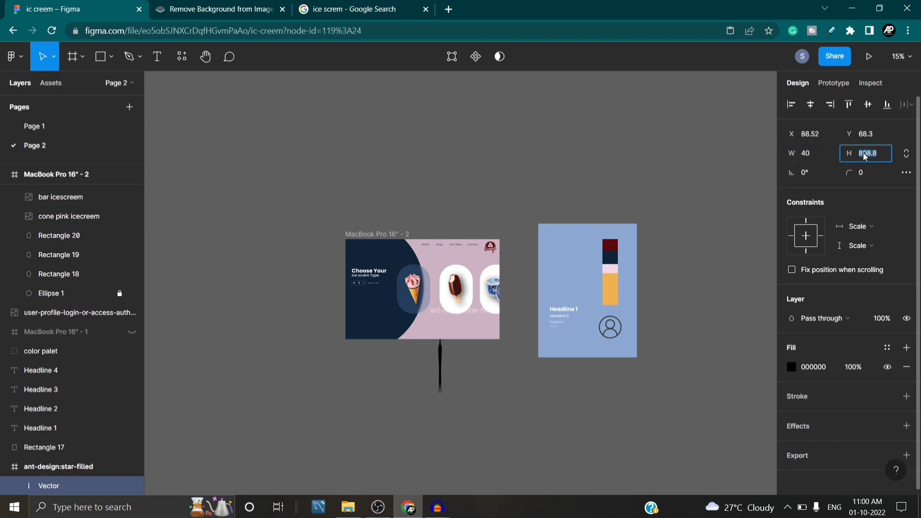
{"action": "type", "text": "40"}
{"action": "key", "text": "Return"}
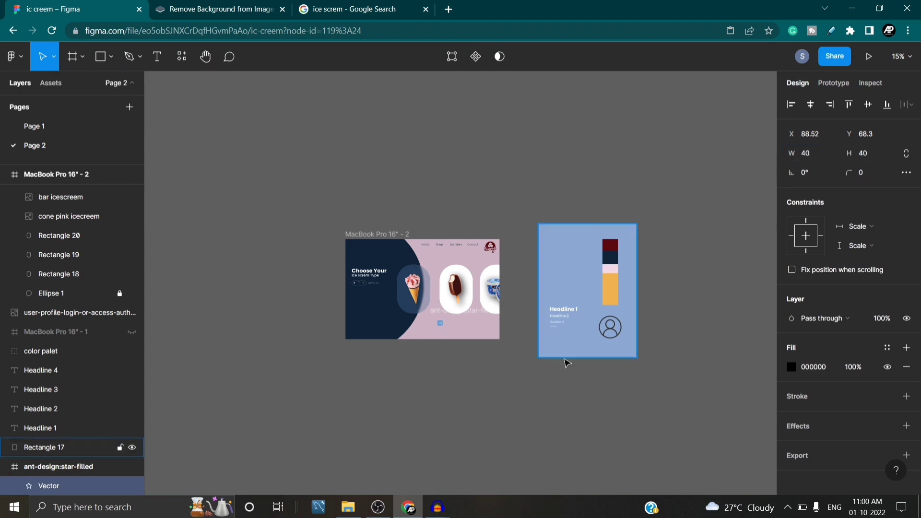
{"action": "scroll", "coordinate": [481, 345], "scroll_direction": "up", "scroll_amount": 5}
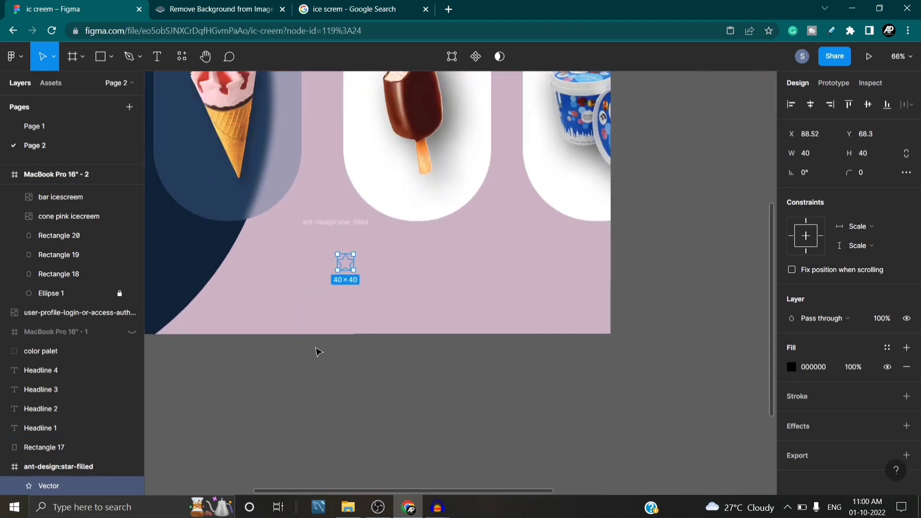
{"action": "left_click", "coordinate": [290, 362]}
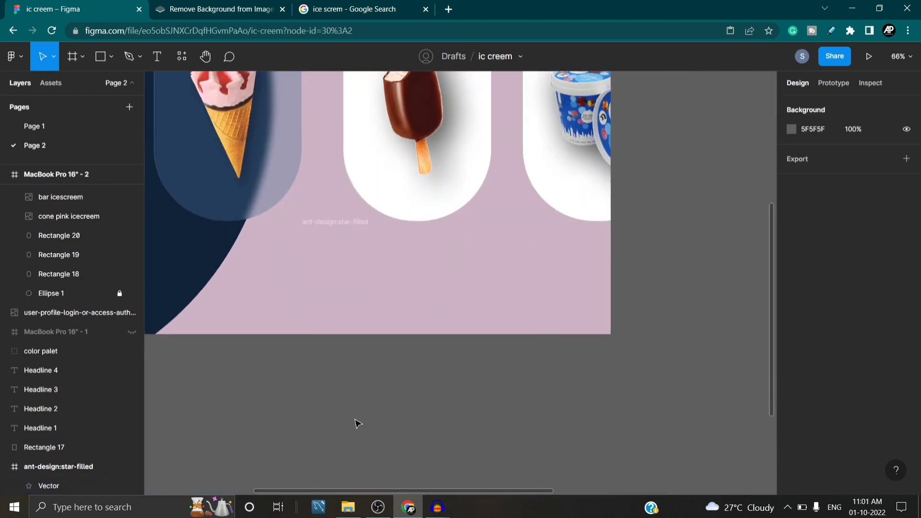
{"action": "left_click", "coordinate": [48, 485]}
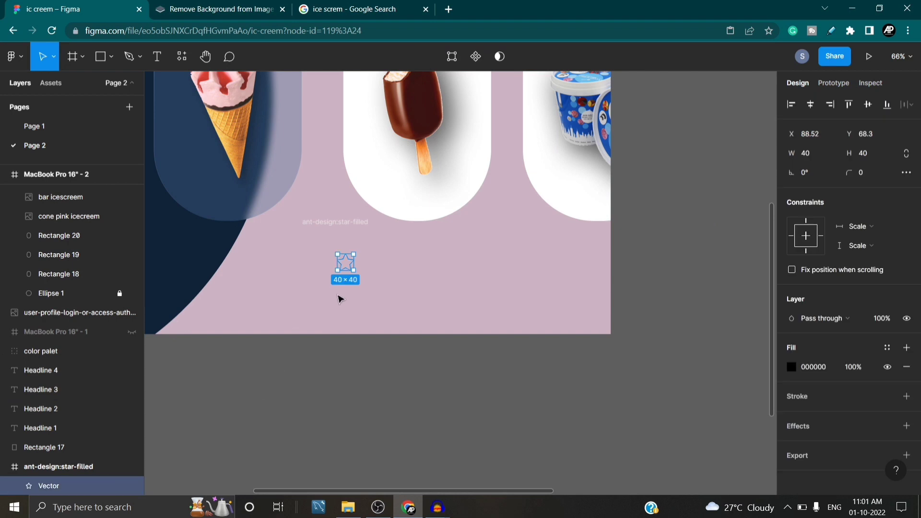
{"action": "left_click_drag", "start_coordinate": [337, 267], "coordinate": [237, 325]}
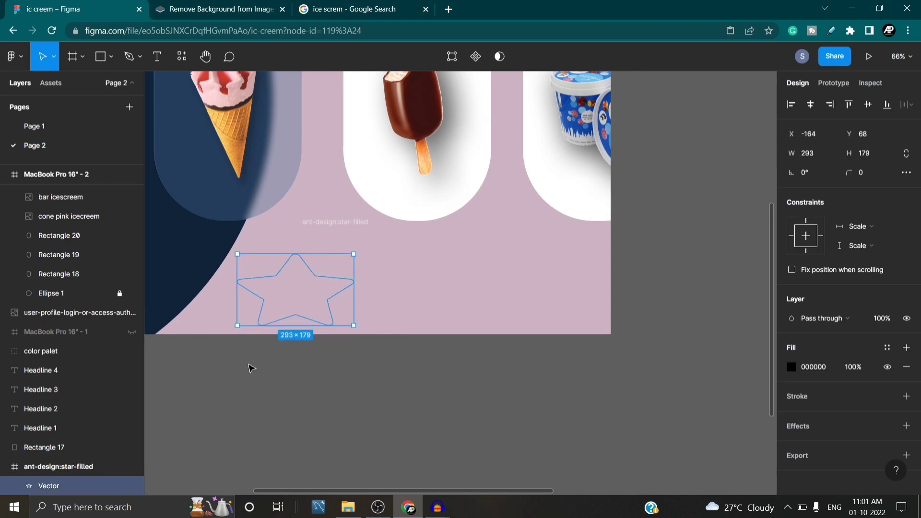
{"action": "key", "text": "ctrl+z"}
Take the star vector out of its icon frame and nest it in the "MacBook Pro 16" - 2" landing page frame.
{"action": "left_click_drag", "start_coordinate": [346, 264], "coordinate": [288, 370]}
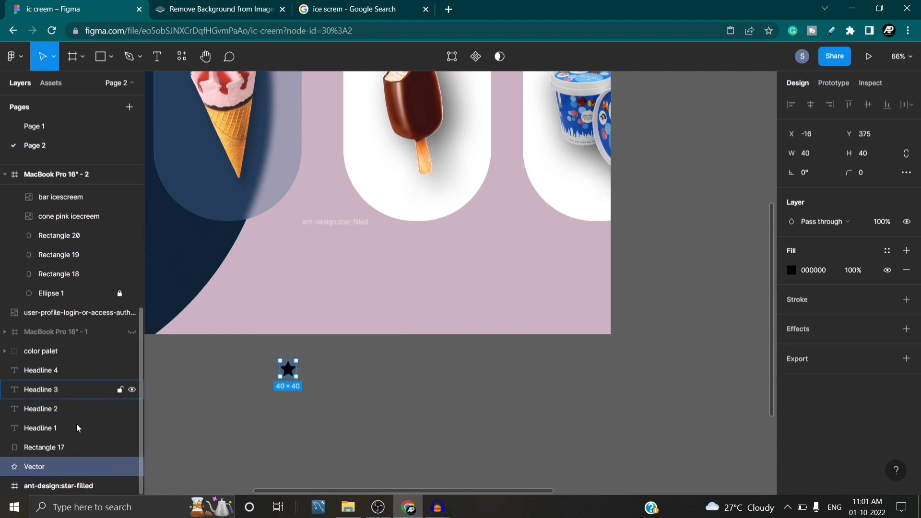
{"action": "left_click_drag", "start_coordinate": [59, 463], "coordinate": [68, 190]}
{"action": "scroll", "coordinate": [355, 423], "scroll_direction": "up", "scroll_amount": 2}
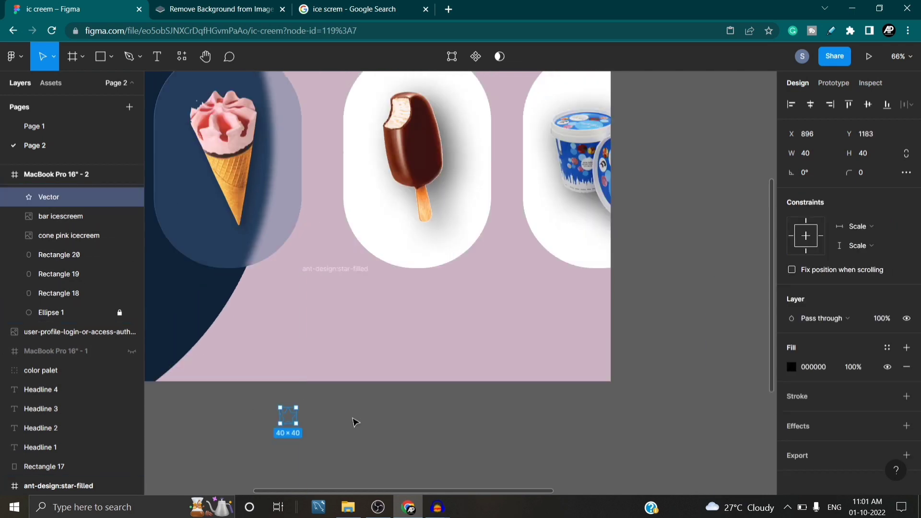
Place the star just below the quantity selector, at about X 73, Y 558.
{"action": "left_click_drag", "start_coordinate": [290, 420], "coordinate": [237, 371]}
{"action": "left_click_drag", "start_coordinate": [292, 388], "coordinate": [649, 341]}
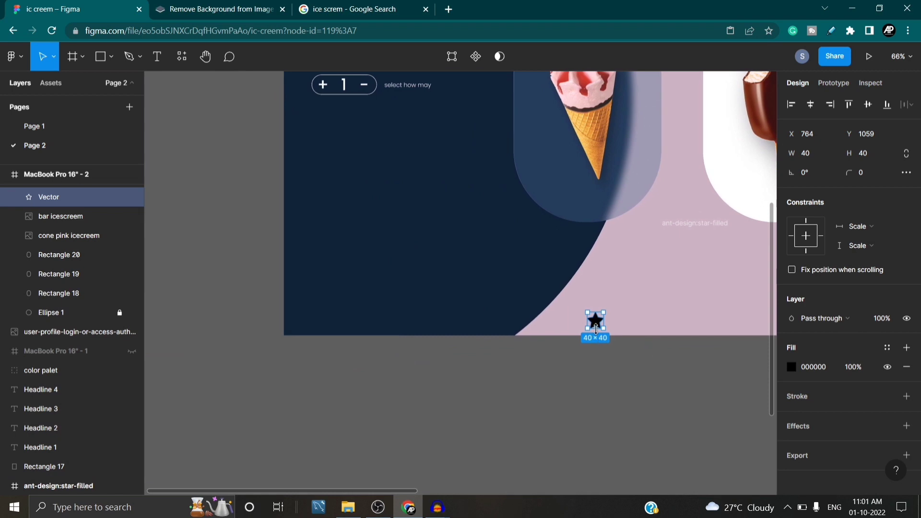
{"action": "left_click_drag", "start_coordinate": [597, 322], "coordinate": [329, 130]}
{"action": "scroll", "coordinate": [372, 249], "scroll_direction": "up", "scroll_amount": 4}
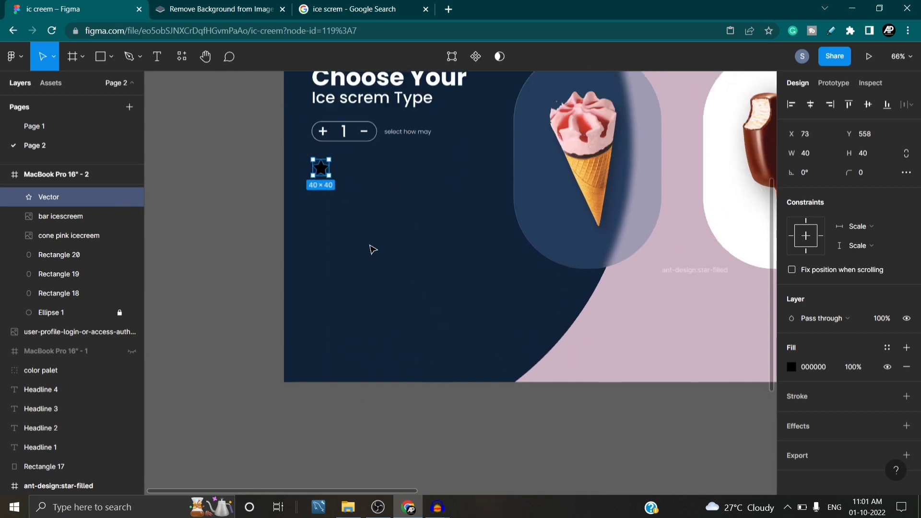
Recolour the star with the orange F0B251 sampled from the colour palette, then deselect it.
{"action": "left_click", "coordinate": [378, 293]}
{"action": "left_click", "coordinate": [320, 300]}
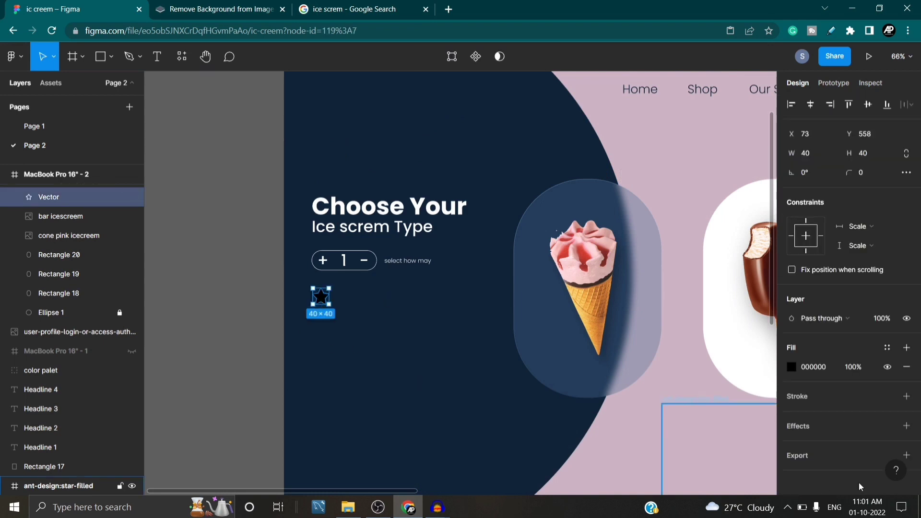
{"action": "left_click", "coordinate": [792, 367]}
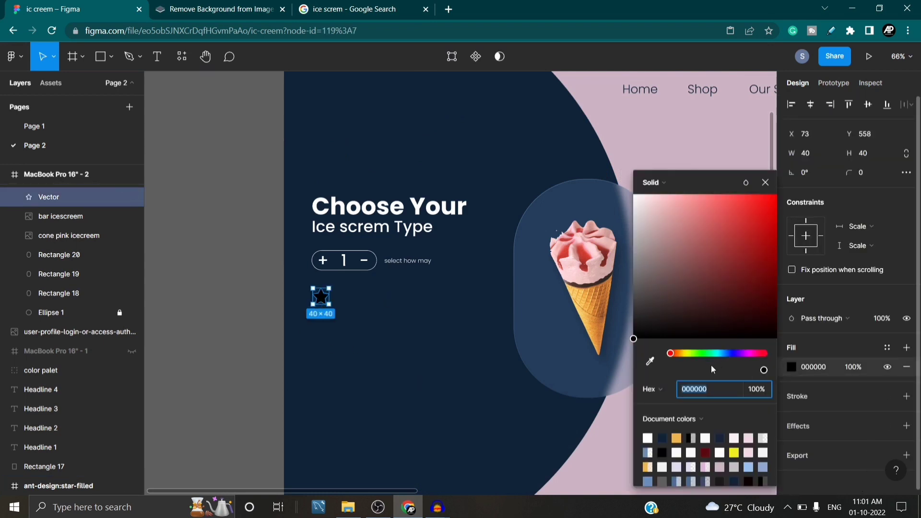
{"action": "left_click", "coordinate": [650, 364]}
{"action": "left_click_drag", "start_coordinate": [519, 291], "coordinate": [335, 346]}
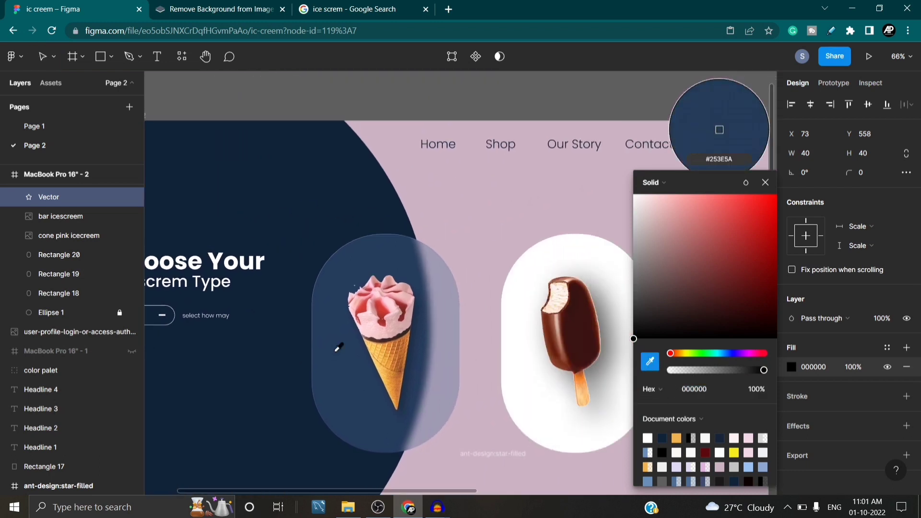
{"action": "left_click_drag", "start_coordinate": [488, 234], "coordinate": [317, 206]}
{"action": "left_click_drag", "start_coordinate": [510, 217], "coordinate": [239, 218]}
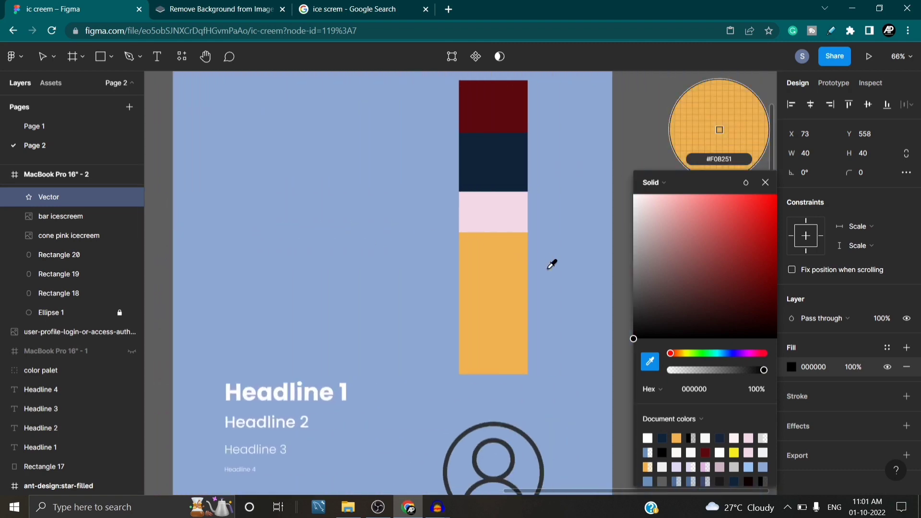
{"action": "left_click", "coordinate": [489, 267]}
{"action": "left_click_drag", "start_coordinate": [329, 315], "coordinate": [618, 307]}
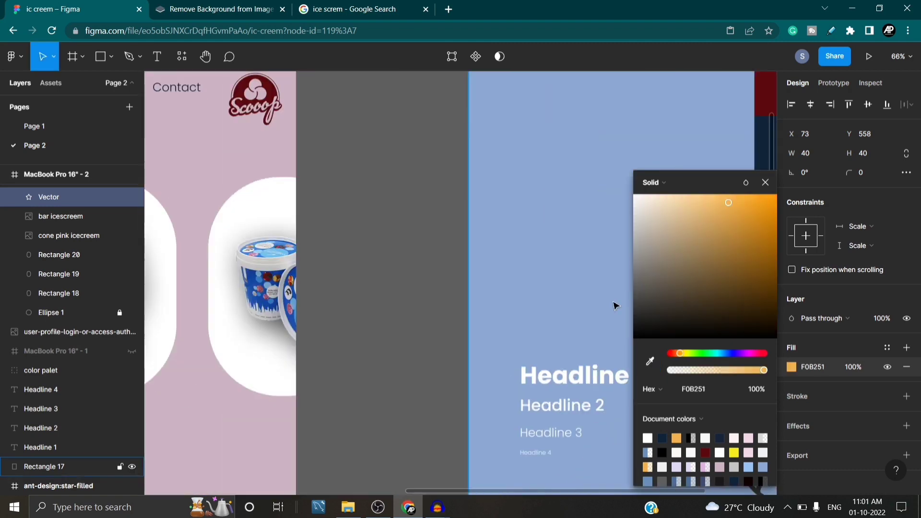
{"action": "scroll", "coordinate": [497, 307], "scroll_direction": "down", "scroll_amount": 3}
{"action": "scroll", "coordinate": [492, 310], "scroll_direction": "down", "scroll_amount": 5}
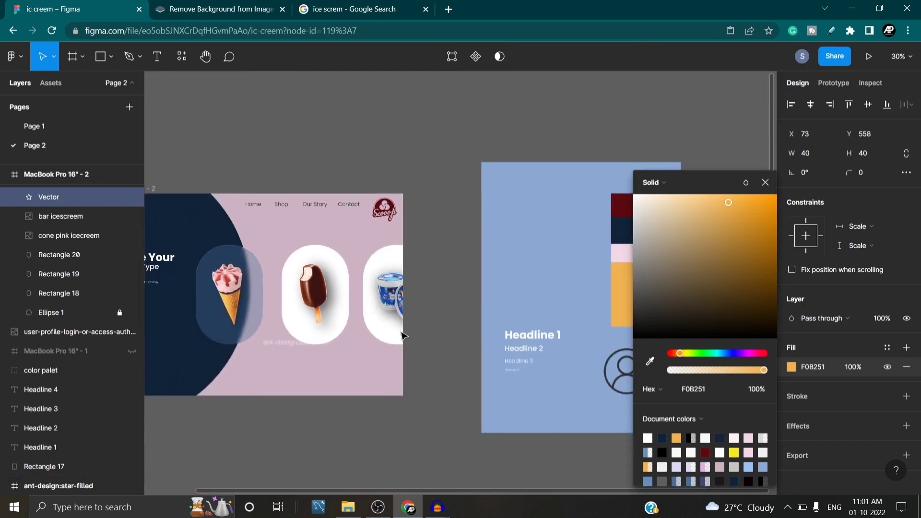
{"action": "scroll", "coordinate": [502, 364], "scroll_direction": "down", "scroll_amount": 1}
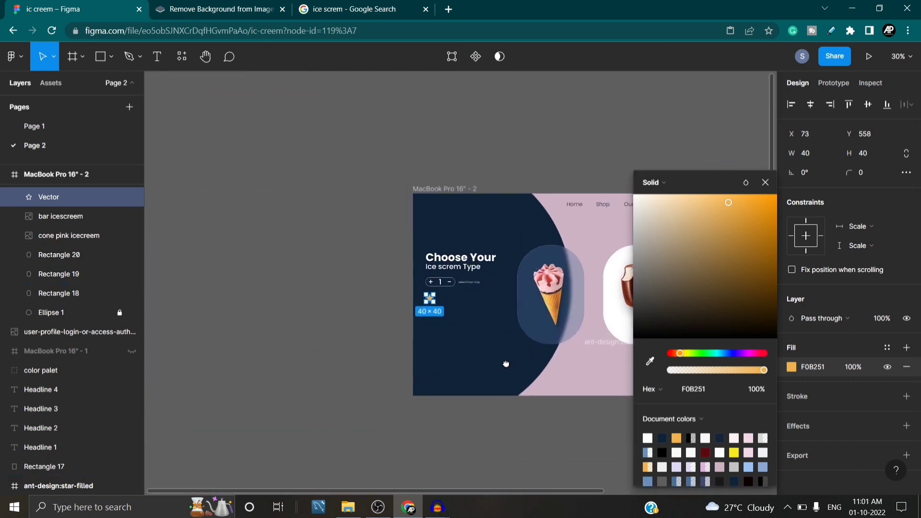
{"action": "scroll", "coordinate": [468, 357], "scroll_direction": "up", "scroll_amount": 3}
{"action": "scroll", "coordinate": [469, 362], "scroll_direction": "down", "scroll_amount": 1}
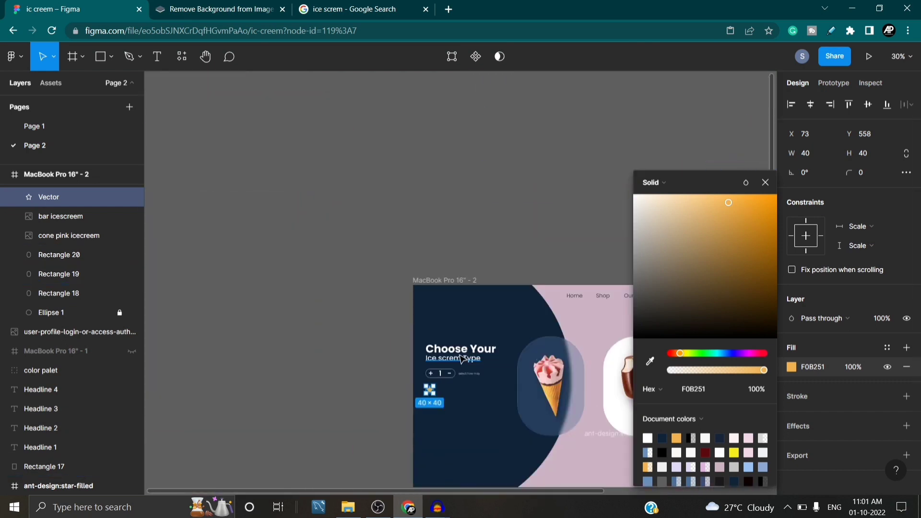
{"action": "scroll", "coordinate": [458, 356], "scroll_direction": "up", "scroll_amount": 2}
{"action": "scroll", "coordinate": [457, 355], "scroll_direction": "up", "scroll_amount": 2}
{"action": "scroll", "coordinate": [456, 354], "scroll_direction": "down", "scroll_amount": 3}
{"action": "scroll", "coordinate": [454, 362], "scroll_direction": "up", "scroll_amount": 1}
{"action": "scroll", "coordinate": [451, 363], "scroll_direction": "up", "scroll_amount": 5}
{"action": "left_click", "coordinate": [451, 355]}
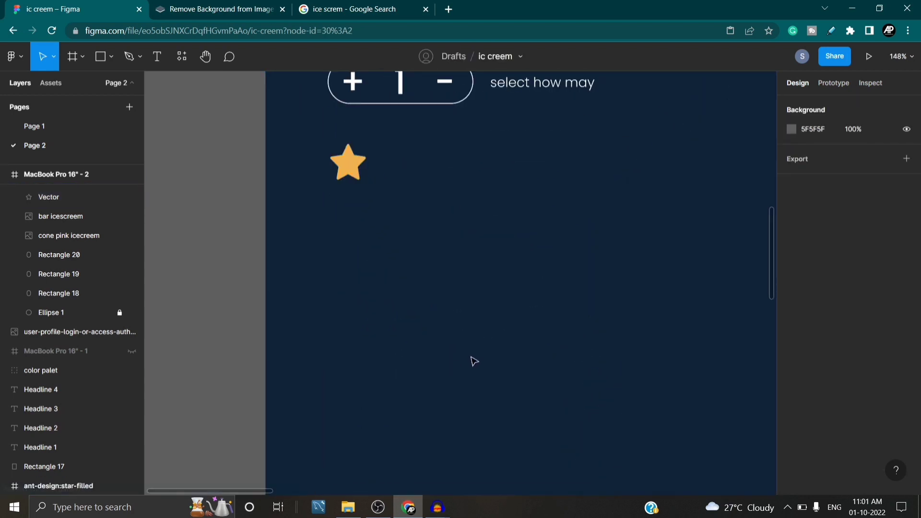
Duplicate the star four times to form an evenly spaced row of five, with the last one at about X 357.
{"action": "scroll", "coordinate": [473, 347], "scroll_direction": "up", "scroll_amount": 3}
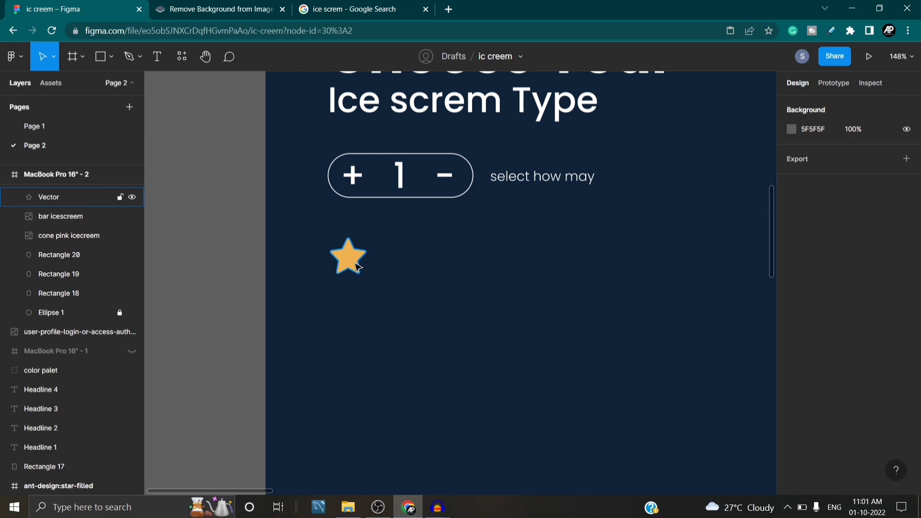
{"action": "left_click_drag", "start_coordinate": [361, 265], "coordinate": [604, 258]}
{"action": "scroll", "coordinate": [503, 323], "scroll_direction": "down", "scroll_amount": 2}
{"action": "scroll", "coordinate": [423, 354], "scroll_direction": "up", "scroll_amount": 2}
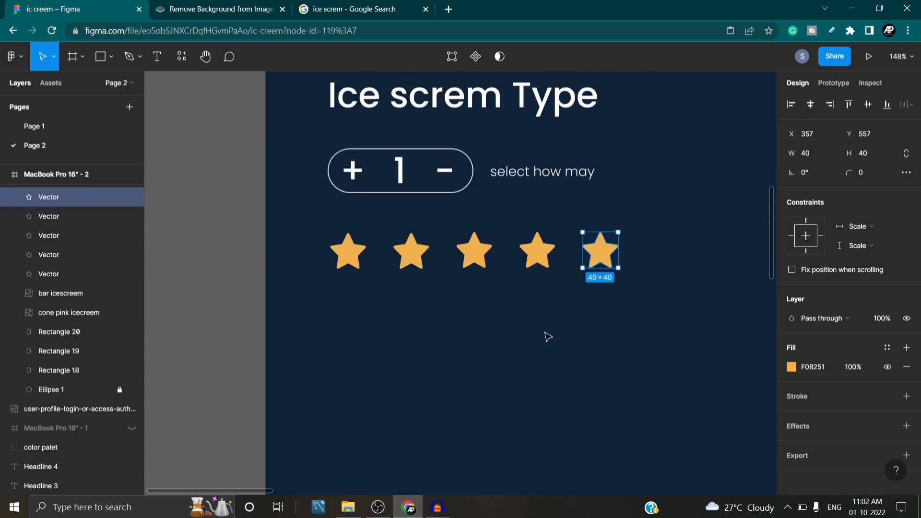
Copy the "select how may" text to just above the first star and change the copy to "Top Rated..".
{"action": "left_click", "coordinate": [543, 178]}
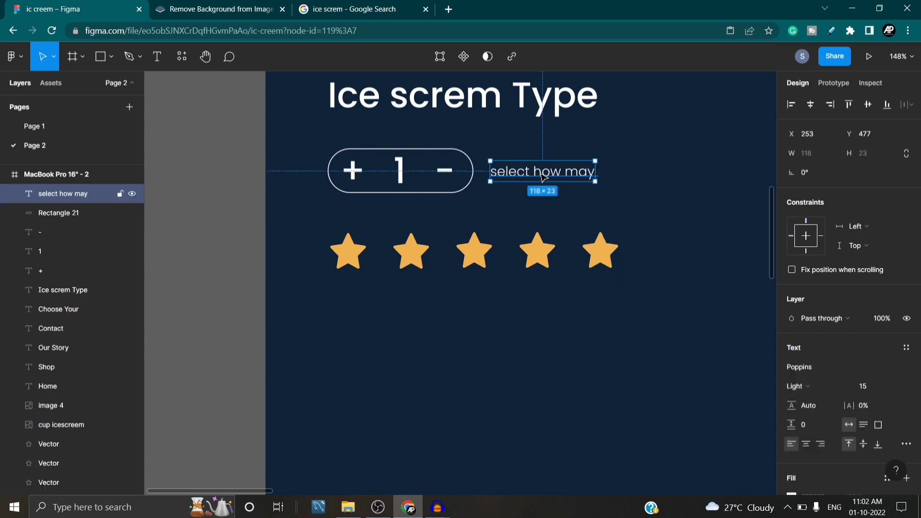
{"action": "left_click_drag", "start_coordinate": [543, 178], "coordinate": [384, 227]}
{"action": "double_click", "coordinate": [384, 222]}
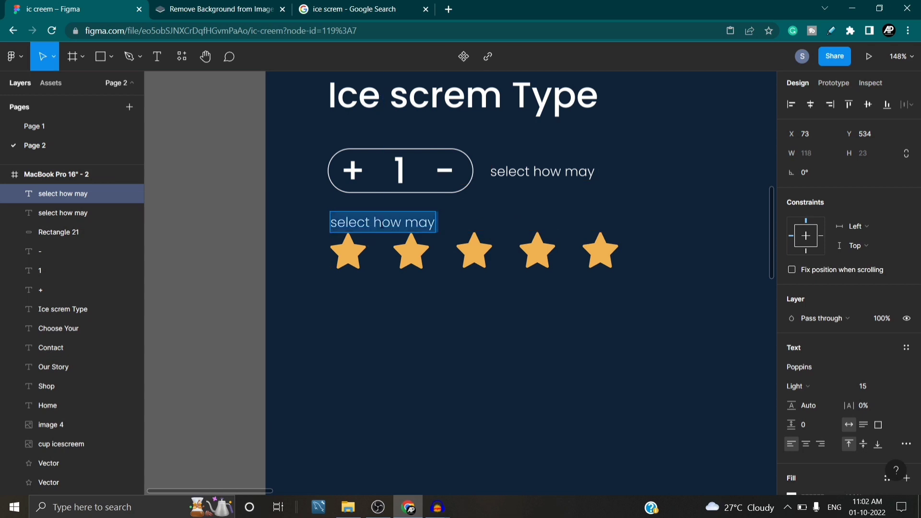
{"action": "key", "text": "BackSpace"}
{"action": "type", "text": "Top"}
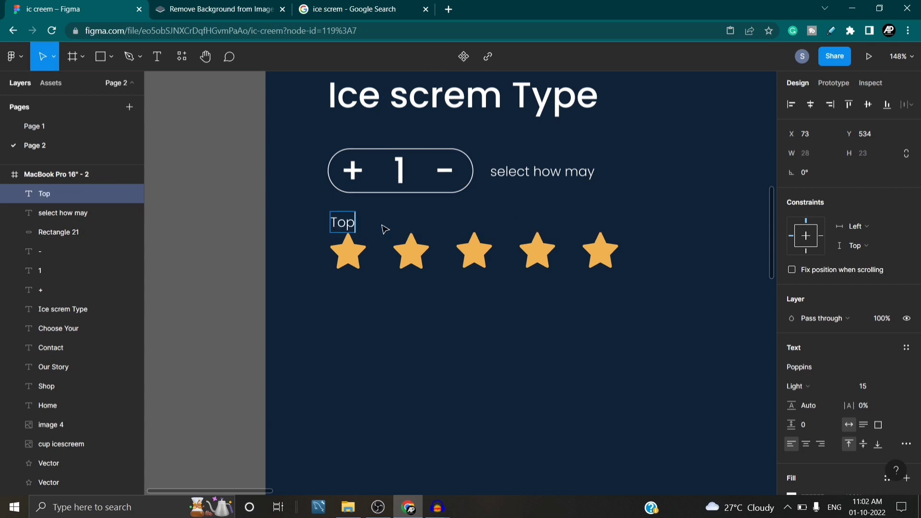
{"action": "type", "text": " Rated"}
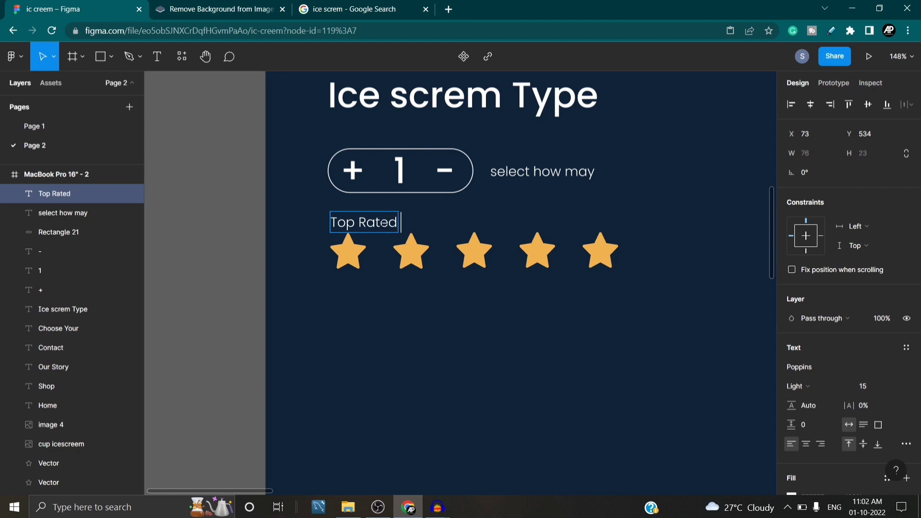
{"action": "type", "text": ".."}
{"action": "key", "text": "Escape"}
{"action": "scroll", "coordinate": [424, 339], "scroll_direction": "down", "scroll_amount": 1}
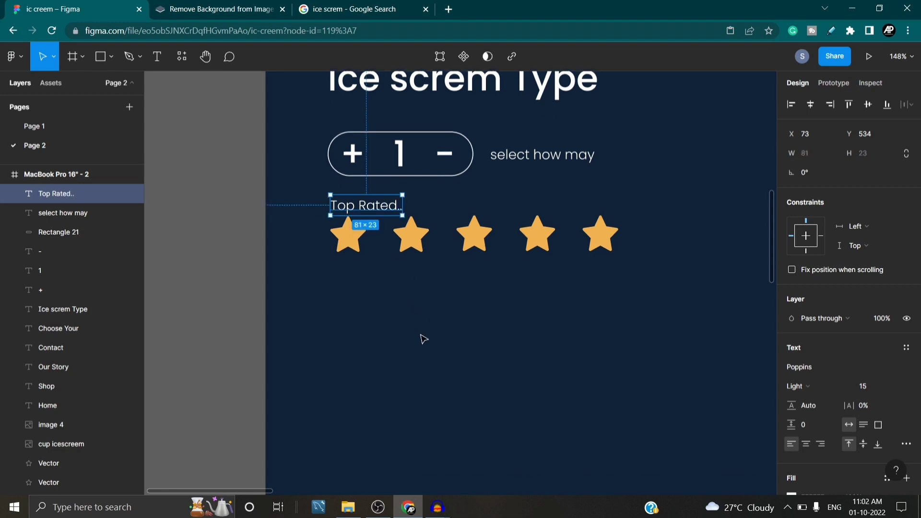
{"action": "scroll", "coordinate": [405, 326], "scroll_direction": "down", "scroll_amount": 6}
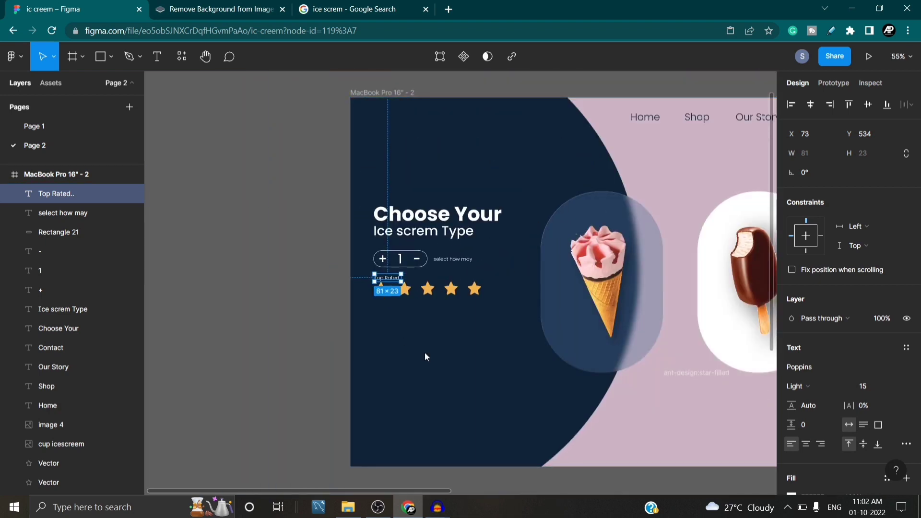
{"action": "left_click", "coordinate": [426, 360]}
Copy the "Ice screm Type" text below the star row, at about X 82, Y 699, and change the copy to "15.50$".
{"action": "scroll", "coordinate": [425, 360], "scroll_direction": "down", "scroll_amount": 3}
{"action": "scroll", "coordinate": [431, 270], "scroll_direction": "up", "scroll_amount": 1}
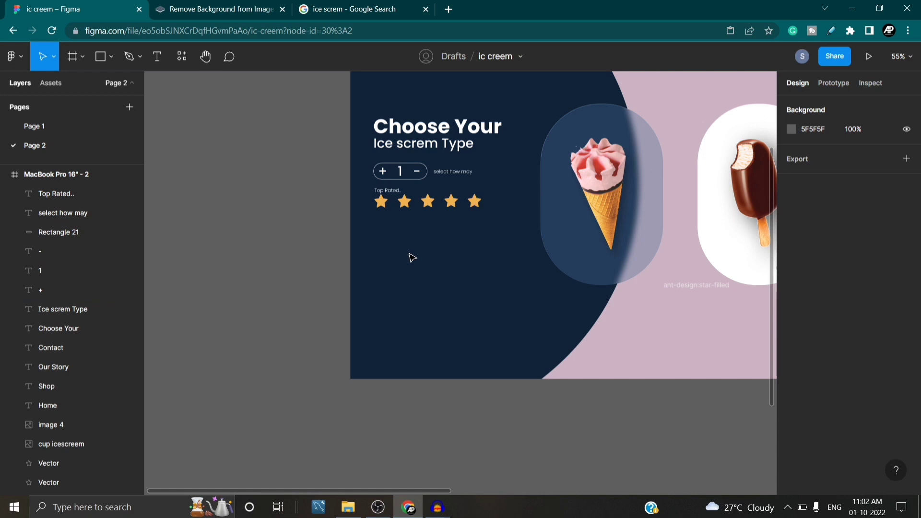
{"action": "left_click", "coordinate": [421, 147]}
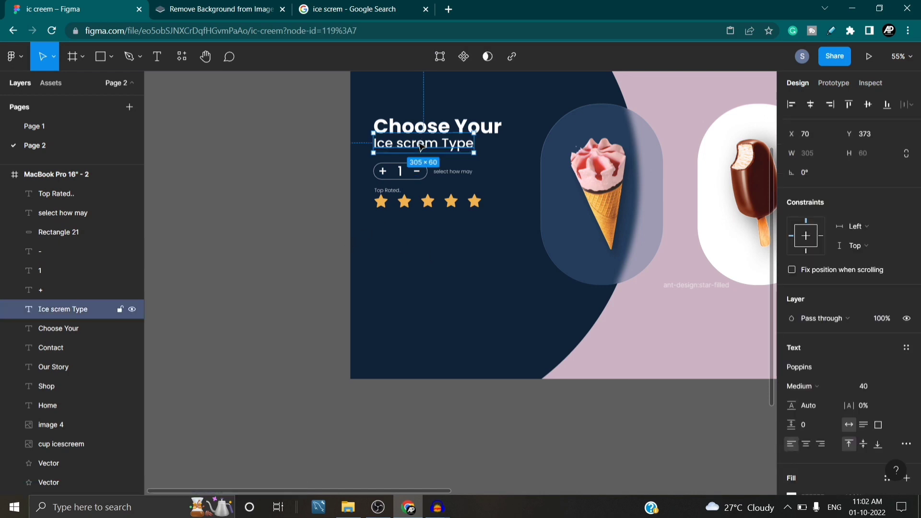
{"action": "left_click_drag", "start_coordinate": [421, 146], "coordinate": [449, 259]}
{"action": "double_click", "coordinate": [448, 258]}
{"action": "key", "text": "BackSpace"}
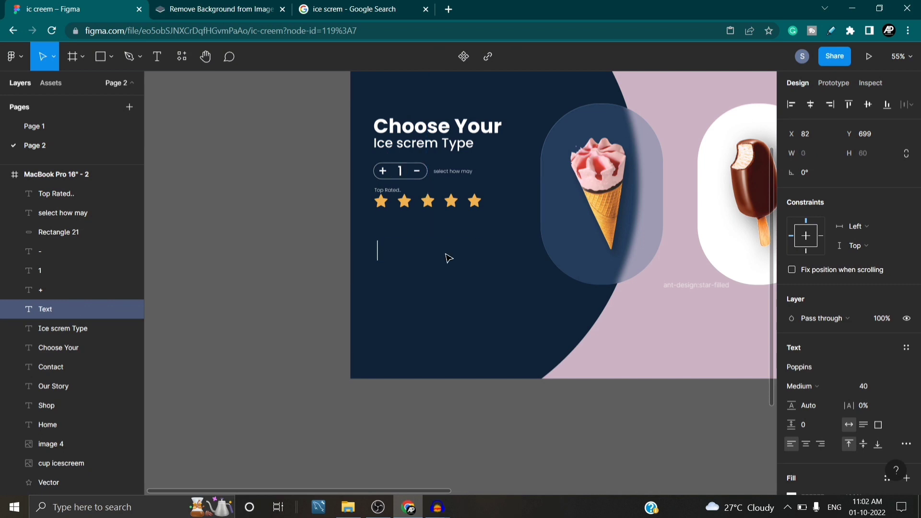
{"action": "type", "text": "15."}
{"action": "type", "text": "50"}
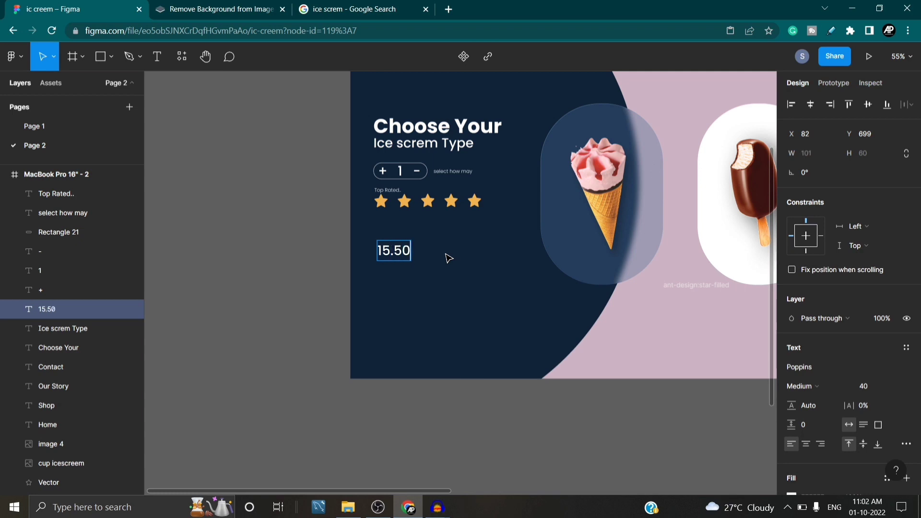
{"action": "type", "text": "$"}
{"action": "key", "text": "Escape"}
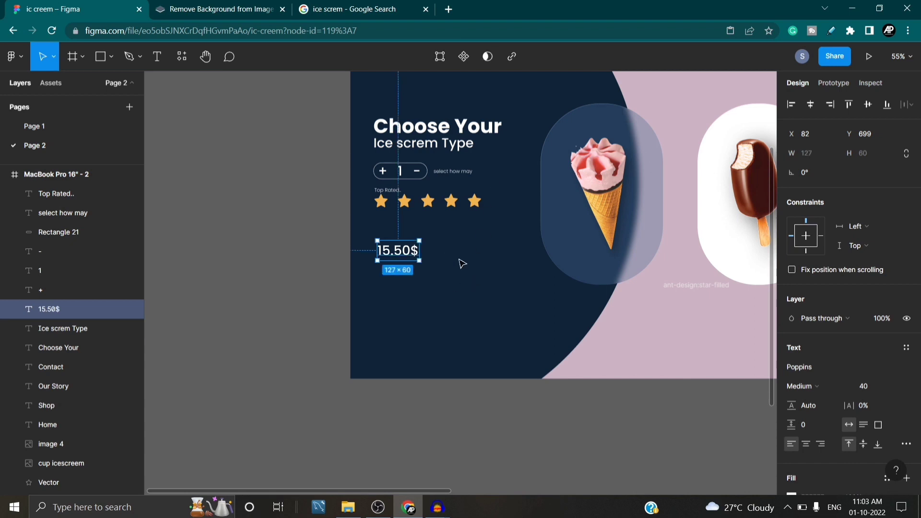
Copy the "select how may" text to just above the 15.50$ price and change the copy to "Total Amount".
{"action": "left_click", "coordinate": [453, 173]}
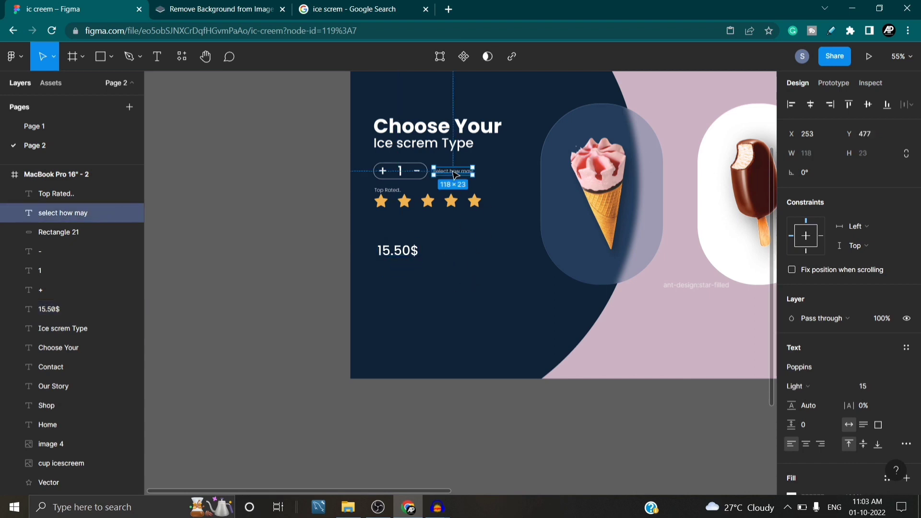
{"action": "left_click_drag", "start_coordinate": [455, 175], "coordinate": [401, 243]}
{"action": "double_click", "coordinate": [394, 239]}
{"action": "key", "text": "BackSpace"}
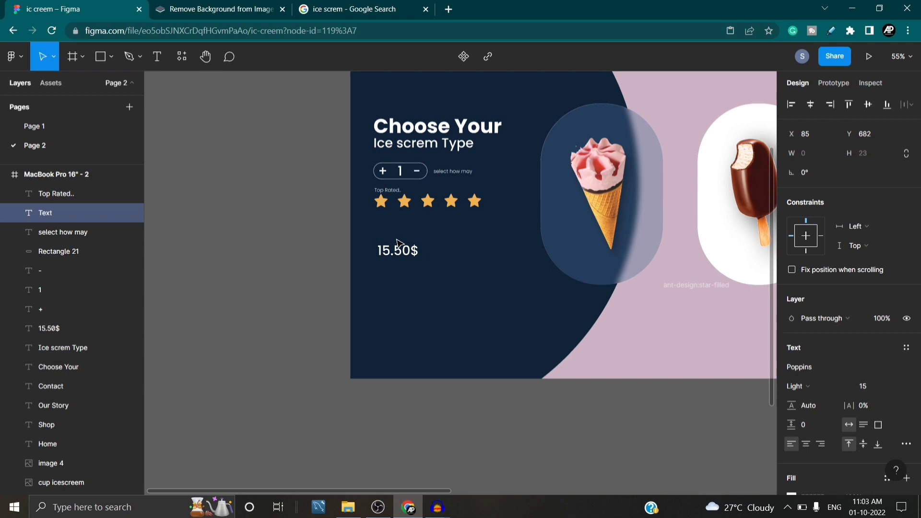
{"action": "type", "text": "Total Amount"}
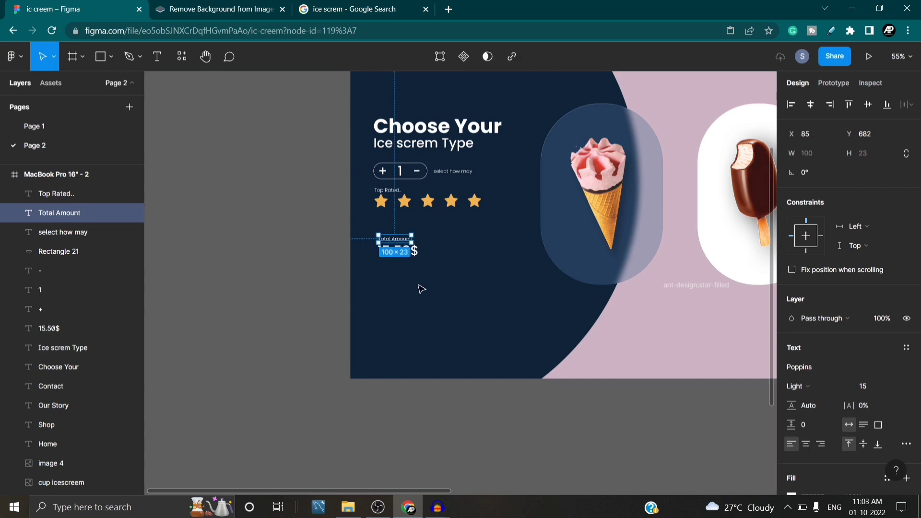
Left-align the "Total Amount" label with the 15.50$ price and widen the gap between them slightly.
{"action": "scroll", "coordinate": [415, 288], "scroll_direction": "up", "scroll_amount": 6}
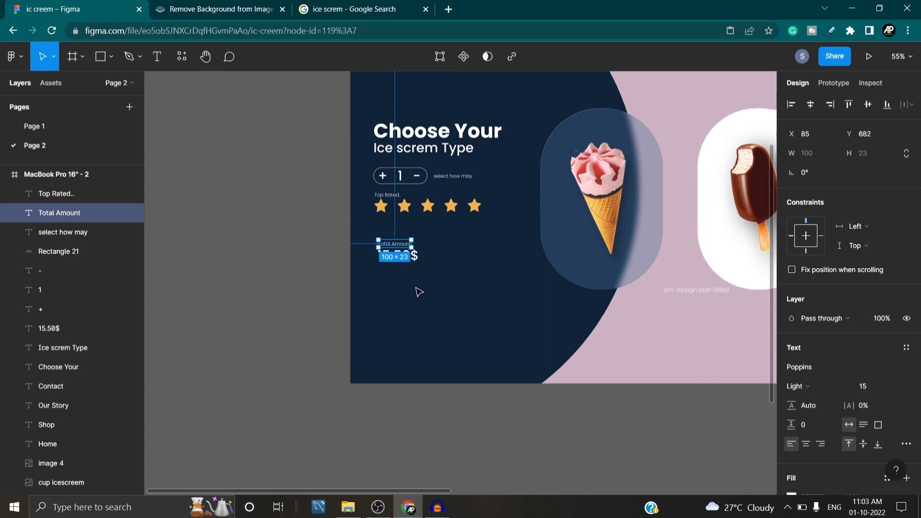
{"action": "left_click", "coordinate": [329, 272]}
{"action": "left_click", "coordinate": [287, 108]}
{"action": "left_click_drag", "start_coordinate": [287, 108], "coordinate": [300, 113]}
{"action": "left_click", "coordinate": [319, 228]}
{"action": "left_click", "coordinate": [301, 251]}
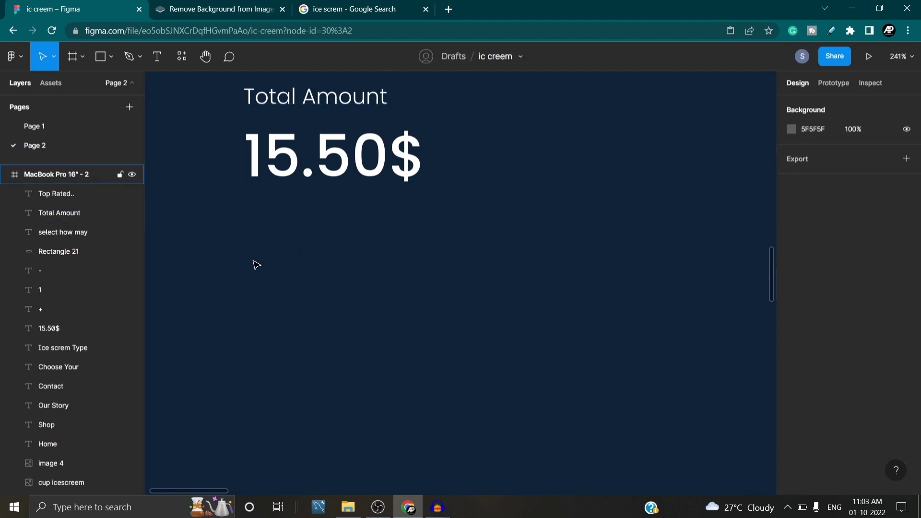
Draw a rectangle about 123 × 47 below the 15.50$ price, at about X 92, Y 786.
{"action": "scroll", "coordinate": [257, 265], "scroll_direction": "down", "scroll_amount": 2}
{"action": "scroll", "coordinate": [257, 265], "scroll_direction": "down", "scroll_amount": 5}
{"action": "scroll", "coordinate": [264, 269], "scroll_direction": "down", "scroll_amount": 2}
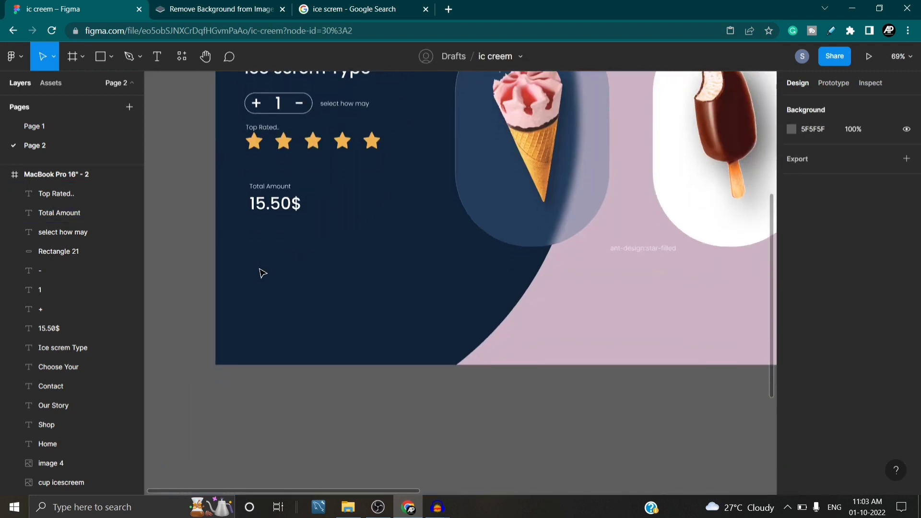
{"action": "scroll", "coordinate": [331, 239], "scroll_direction": "left", "scroll_amount": 3}
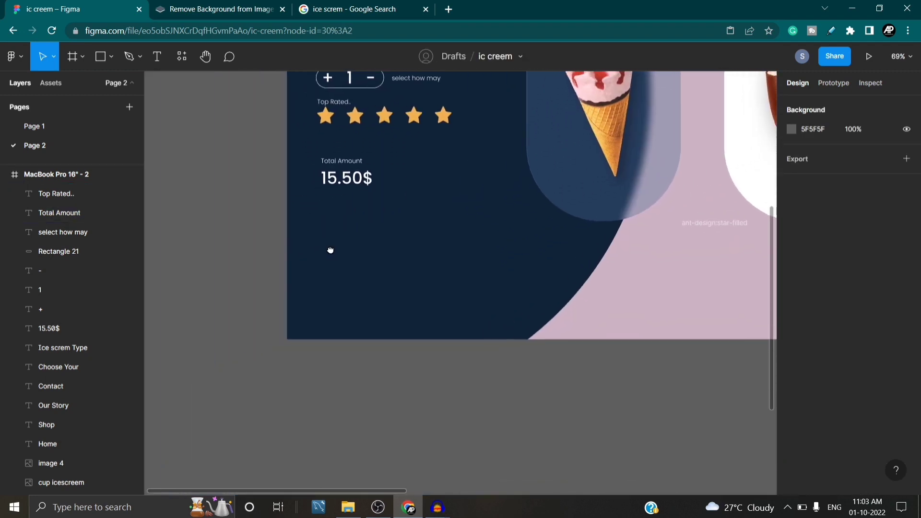
{"action": "scroll", "coordinate": [337, 279], "scroll_direction": "up", "scroll_amount": 2}
{"action": "scroll", "coordinate": [339, 291], "scroll_direction": "up", "scroll_amount": 3}
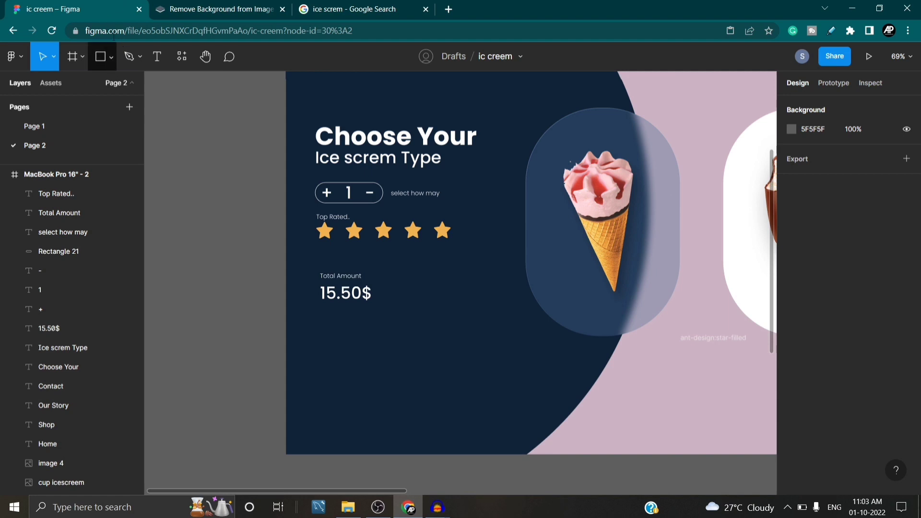
{"action": "left_click", "coordinate": [111, 56]}
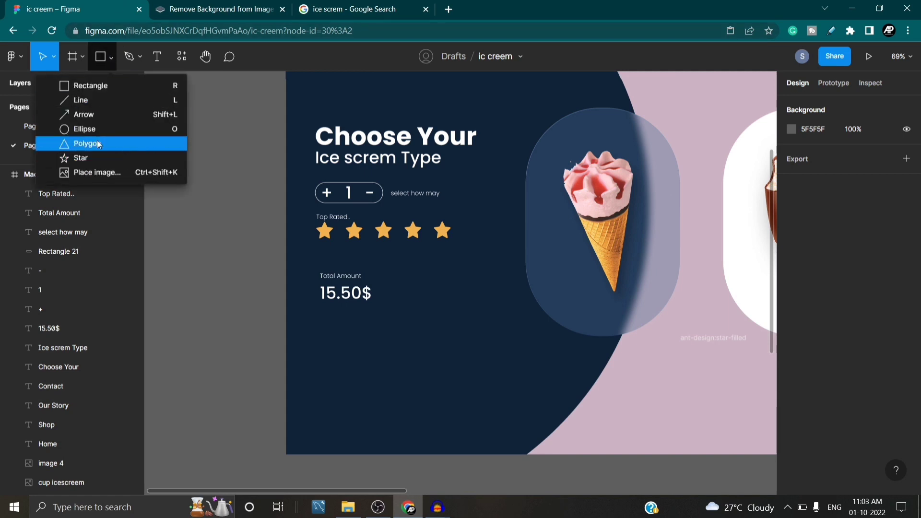
{"action": "left_click", "coordinate": [82, 88]}
{"action": "scroll", "coordinate": [331, 288], "scroll_direction": "down", "scroll_amount": 5}
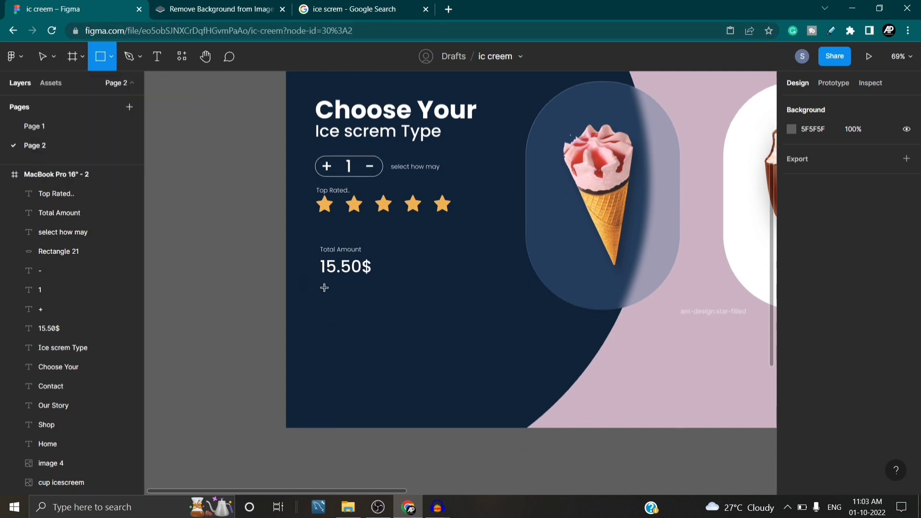
{"action": "left_click_drag", "start_coordinate": [324, 169], "coordinate": [325, 175]}
{"action": "left_click_drag", "start_coordinate": [330, 207], "coordinate": [376, 190]}
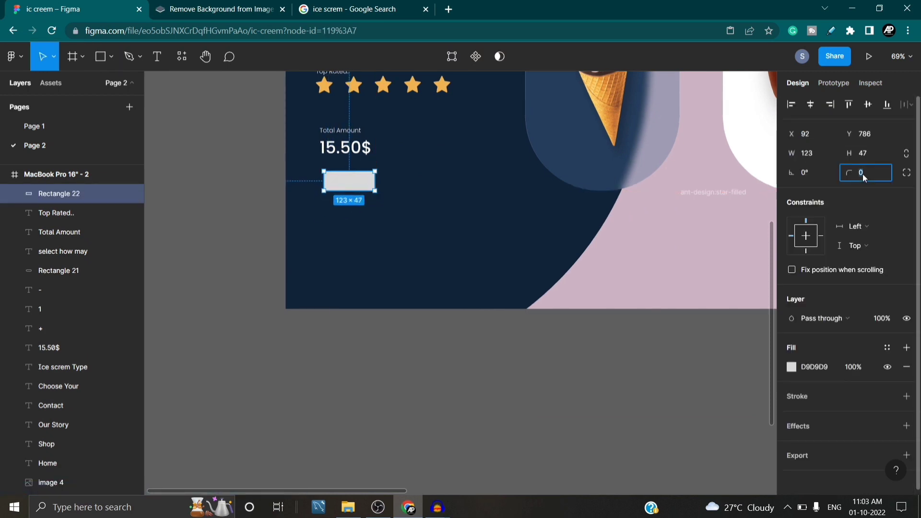
Set the corner radius of the new rectangle below the price to 30.
{"action": "type", "text": "30"}
{"action": "key", "text": "Return"}
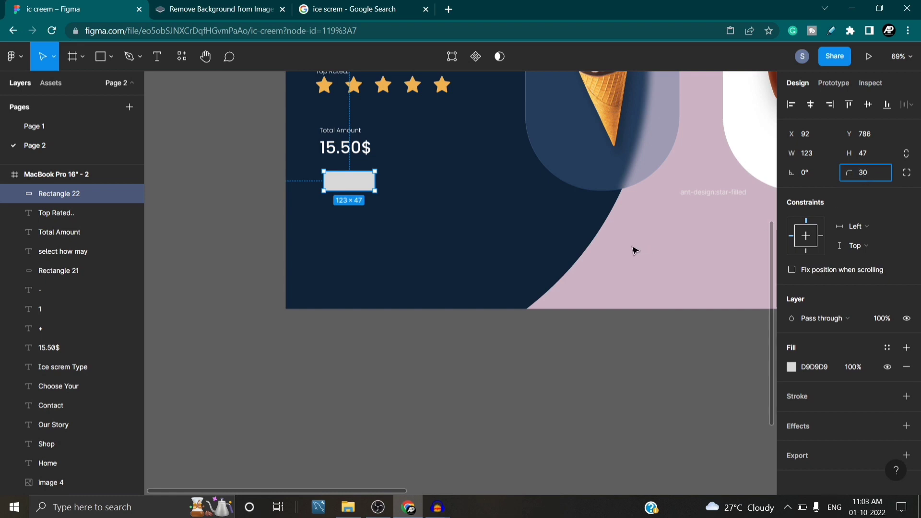
{"action": "left_click", "coordinate": [424, 211]}
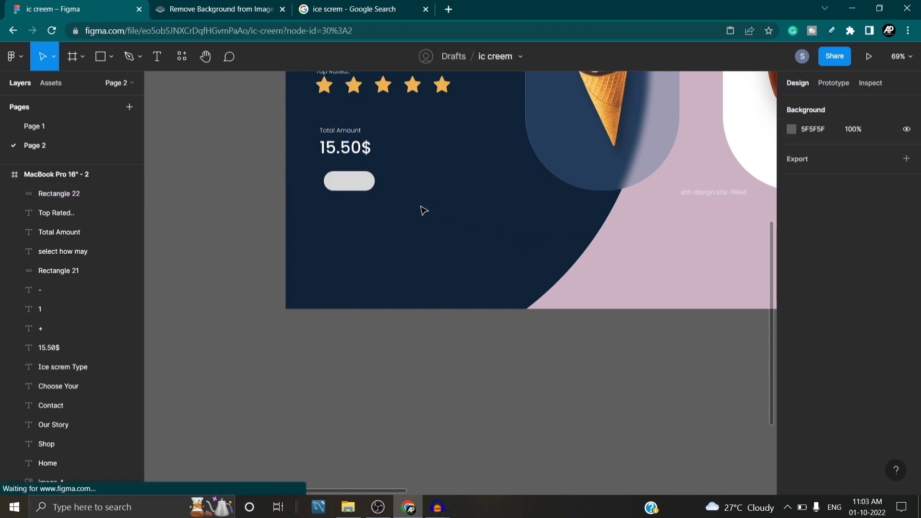
{"action": "left_click", "coordinate": [353, 182]}
{"action": "left_click", "coordinate": [397, 207]}
Duplicate the rounded rectangle beside the original in the same row, at about X 254, Y 786.
{"action": "left_click", "coordinate": [361, 189]}
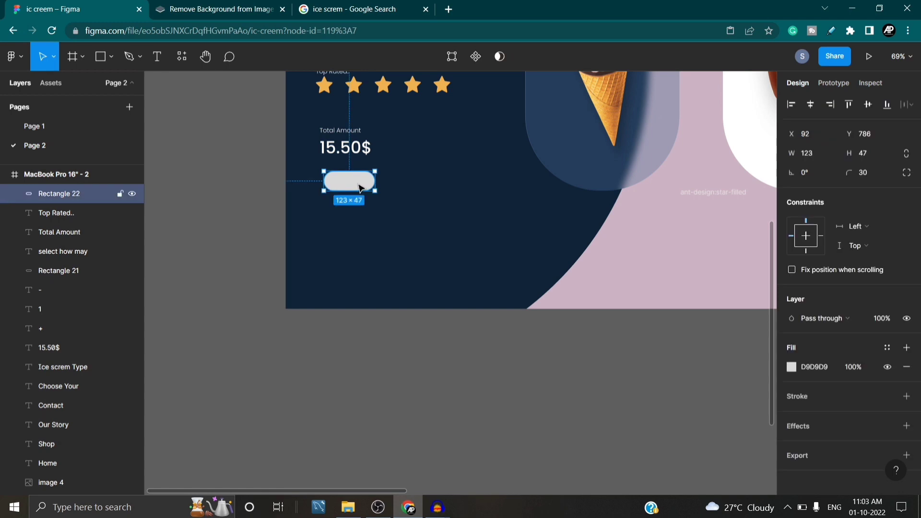
{"action": "left_click_drag", "start_coordinate": [361, 189], "coordinate": [428, 190]}
{"action": "left_click", "coordinate": [358, 199]}
Give the first rounded rectangle below the price a white FFFFFF stroke and set its fill opacity to 0%.
{"action": "left_click", "coordinate": [350, 181]}
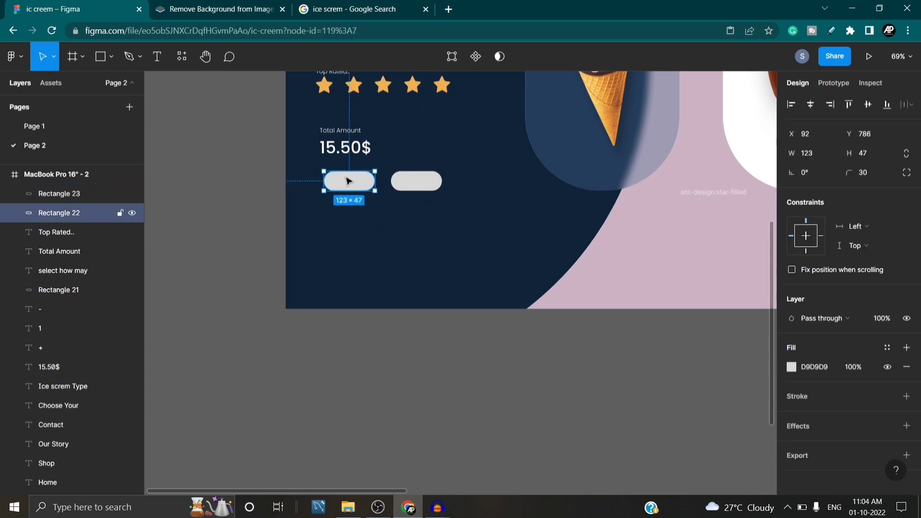
{"action": "left_click", "coordinate": [809, 401]}
{"action": "left_click", "coordinate": [792, 416]}
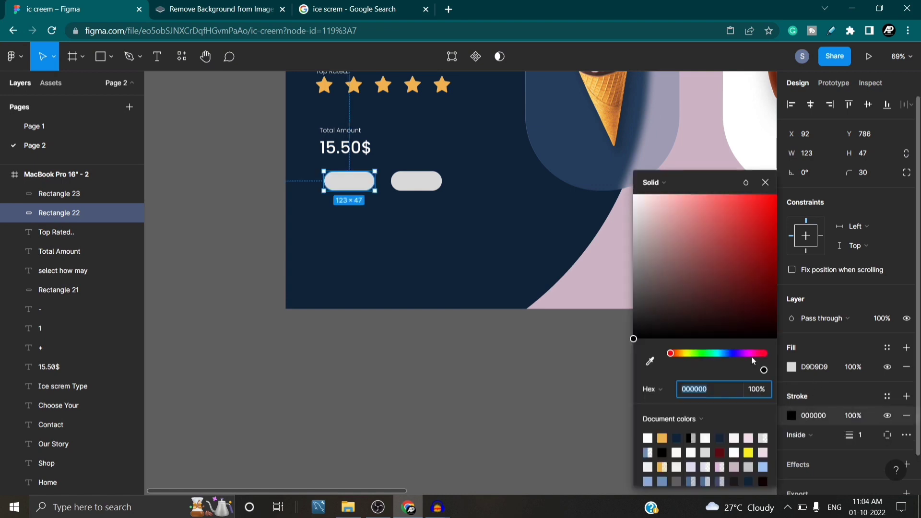
{"action": "mouse_move", "coordinate": [644, 338]}
{"action": "left_mouse_down"}
{"action": "mouse_move", "coordinate": [635, 211]}
{"action": "mouse_move", "coordinate": [647, 188]}
{"action": "left_mouse_up"}
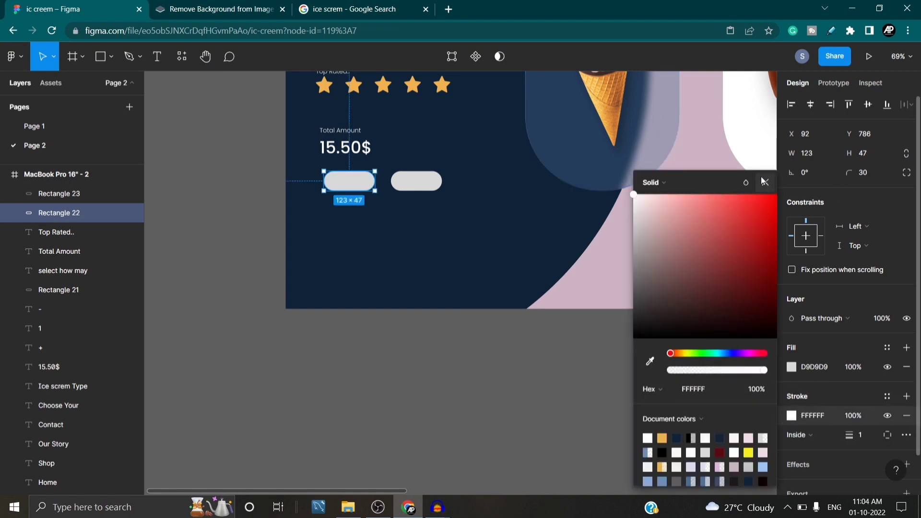
{"action": "left_click", "coordinate": [765, 182]}
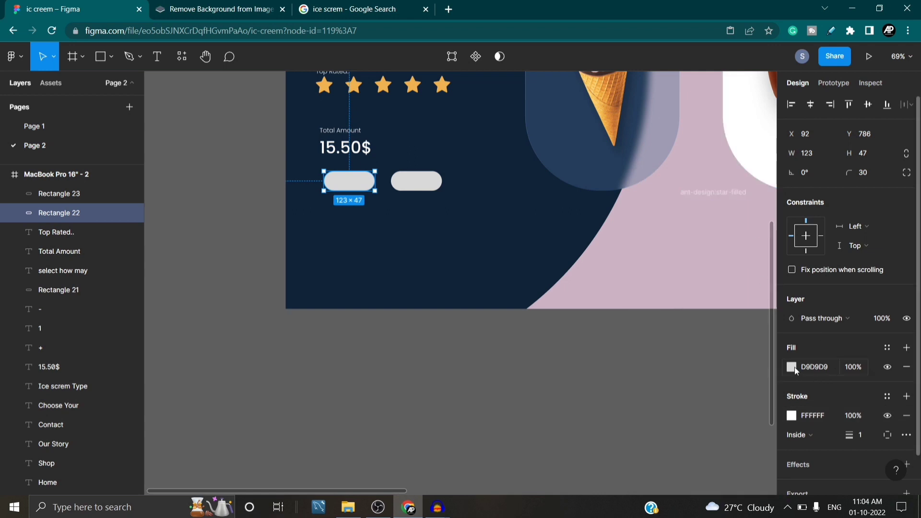
{"action": "left_click", "coordinate": [854, 367]}
{"action": "type", "text": "0"}
{"action": "key", "text": "Return"}
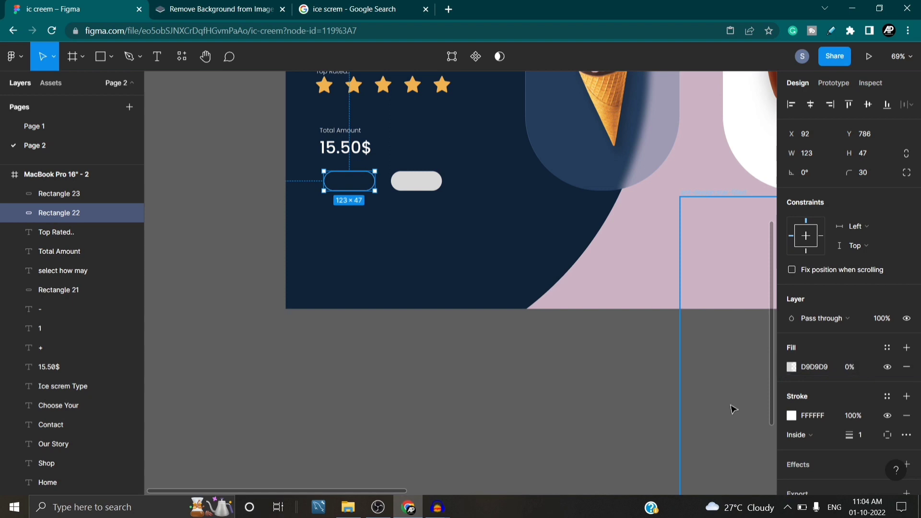
{"action": "left_click", "coordinate": [424, 200]}
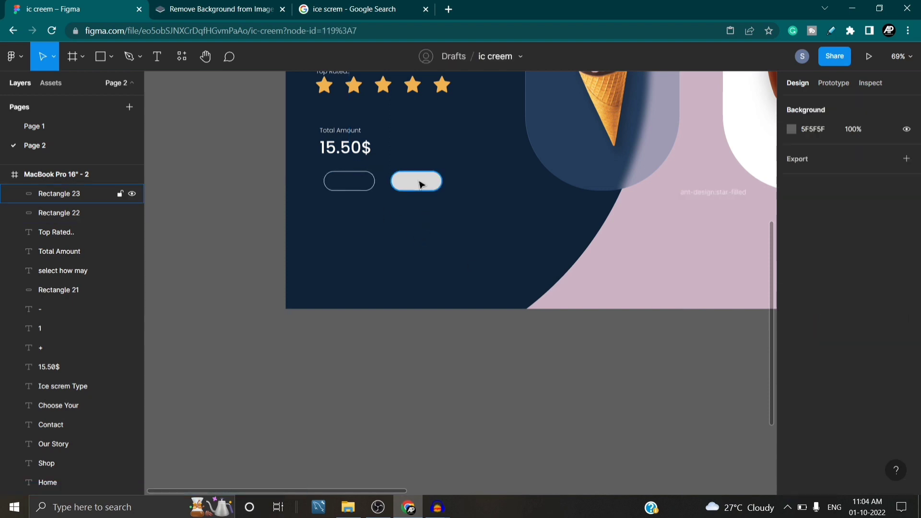
Fill the second rounded rectangle with the orange document color F0B251.
{"action": "left_click", "coordinate": [421, 184]}
{"action": "left_click", "coordinate": [791, 367]}
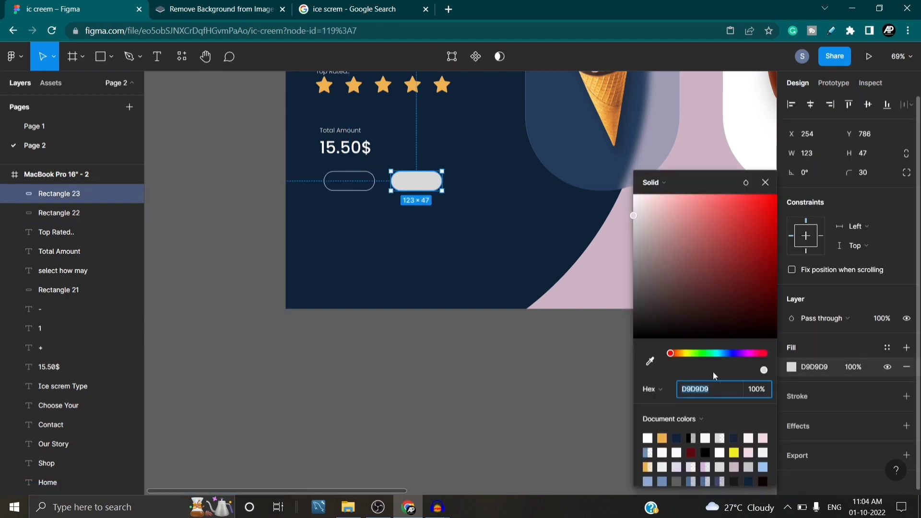
{"action": "left_click", "coordinate": [663, 437]}
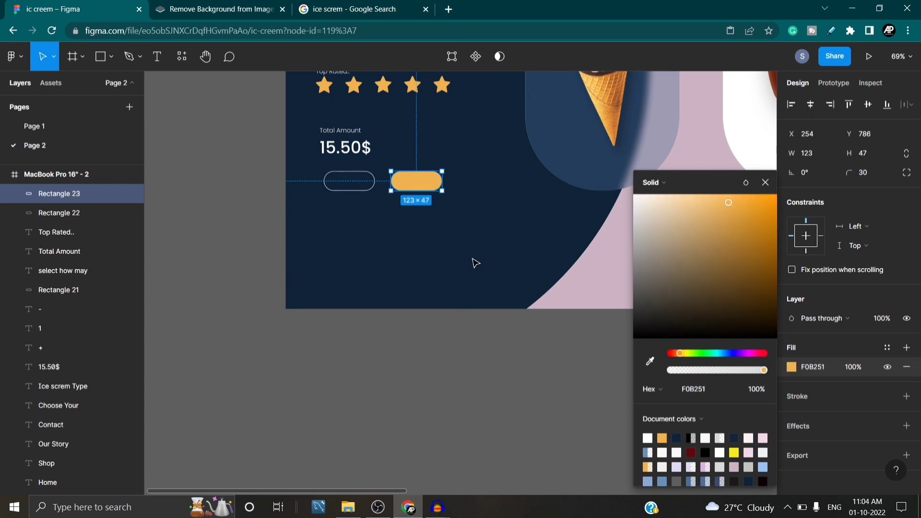
{"action": "left_click", "coordinate": [421, 220]}
{"action": "left_click", "coordinate": [416, 186]}
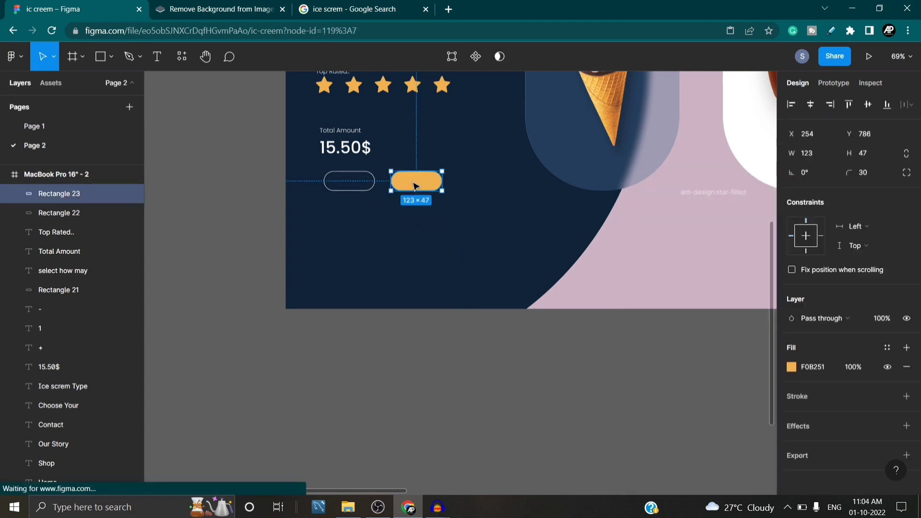
{"action": "left_click", "coordinate": [385, 209]}
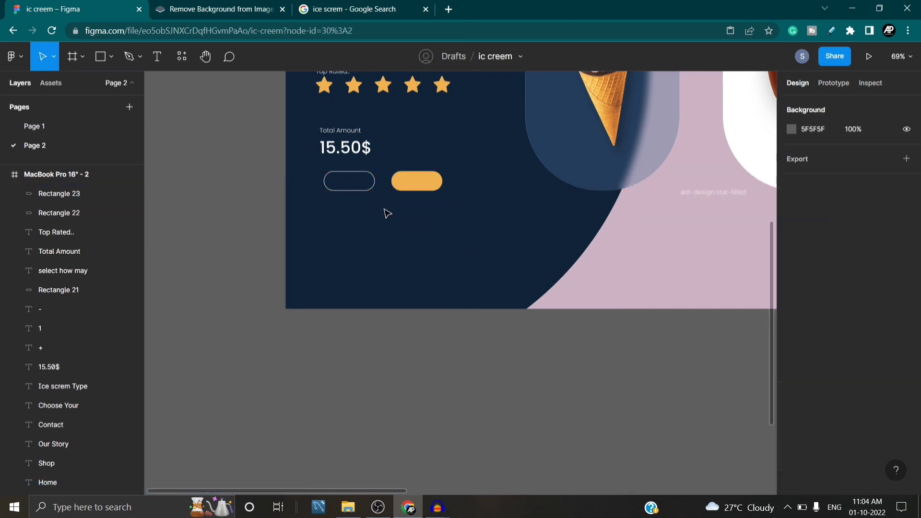
Copy the "Total Amount" text into the outlined button, change the copy to "Add to Cart" and center it in the button.
{"action": "left_click", "coordinate": [343, 135]}
{"action": "left_click_drag", "start_coordinate": [344, 136], "coordinate": [354, 182]}
{"action": "double_click", "coordinate": [354, 183]}
{"action": "key", "text": "BackSpace"}
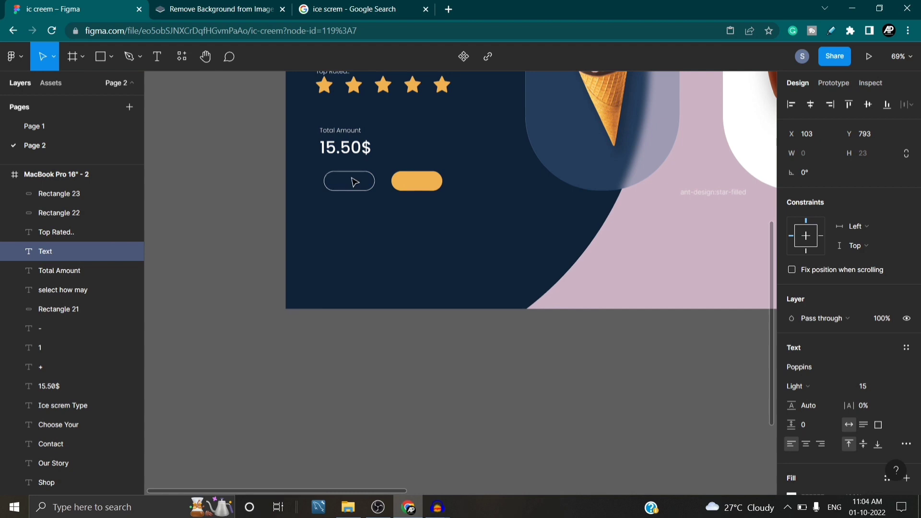
{"action": "type", "text": "Add to Cart"}
{"action": "key", "text": "Escape"}
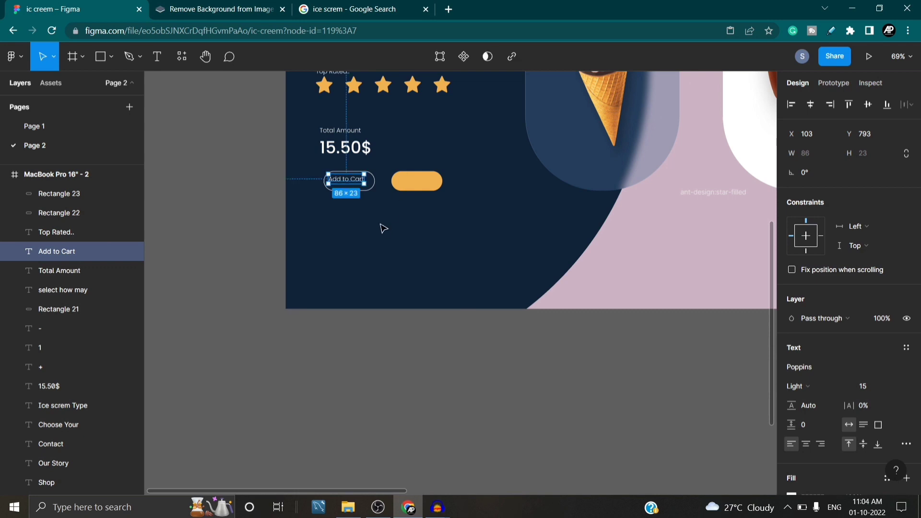
{"action": "left_click_drag", "start_coordinate": [350, 185], "coordinate": [352, 187]}
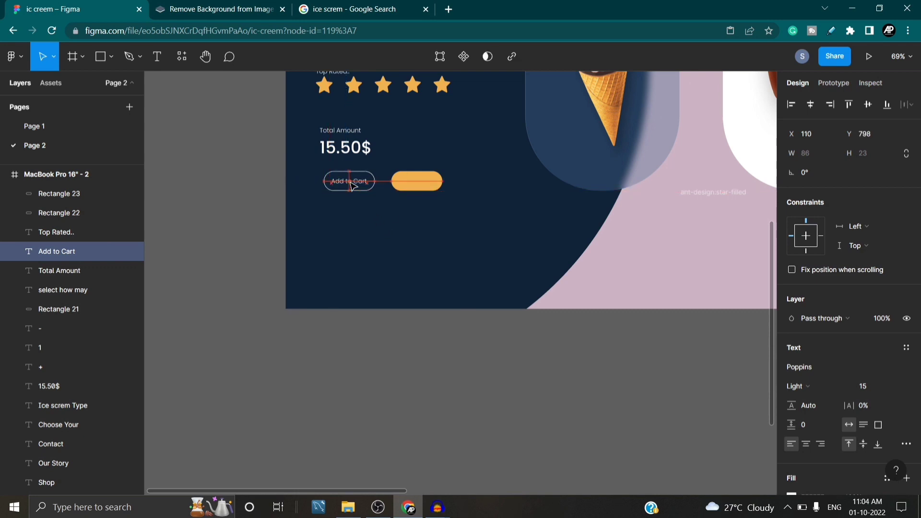
{"action": "left_click", "coordinate": [351, 222]}
Copy the "Add to Cart" text onto the orange button, change the copy to "buy now" and color it 290404.
{"action": "left_click", "coordinate": [353, 185]}
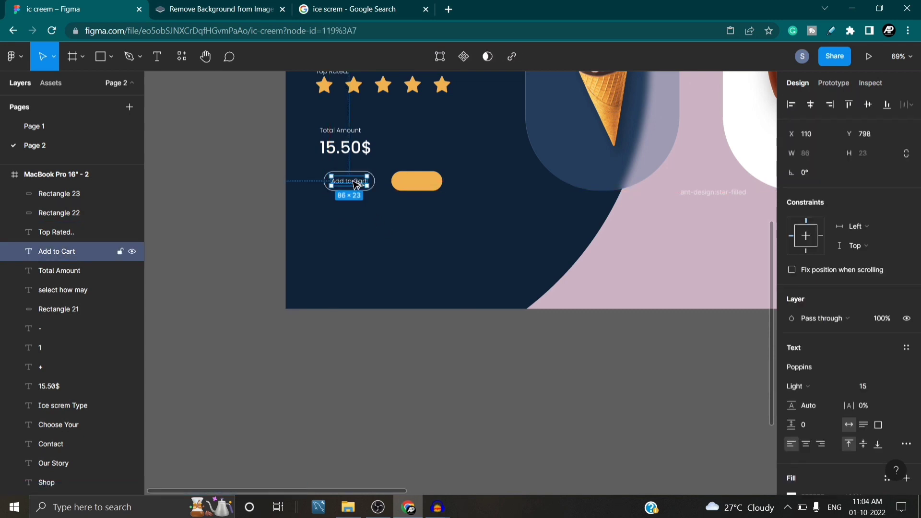
{"action": "left_click_drag", "start_coordinate": [356, 185], "coordinate": [421, 191]}
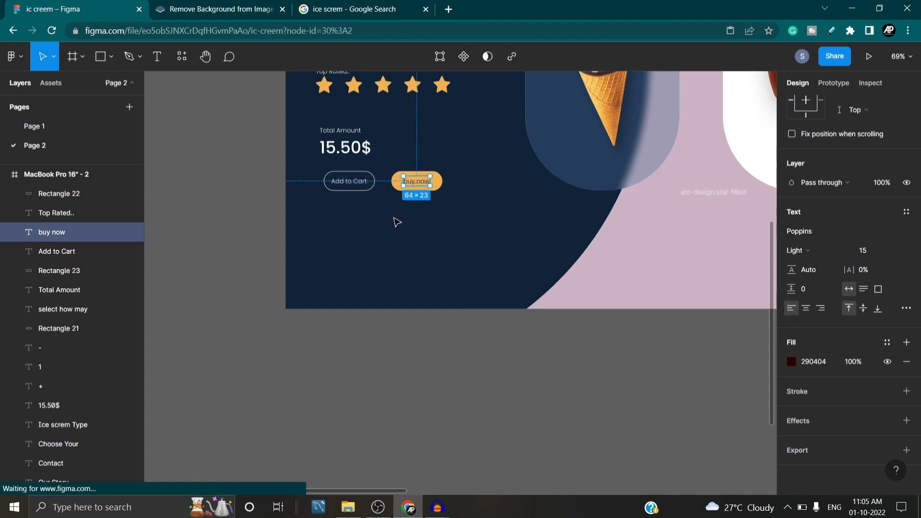
{"action": "left_click", "coordinate": [393, 237]}
{"action": "scroll", "coordinate": [394, 238], "scroll_direction": "up", "scroll_amount": 5}
{"action": "scroll", "coordinate": [452, 206], "scroll_direction": "up", "scroll_amount": 2}
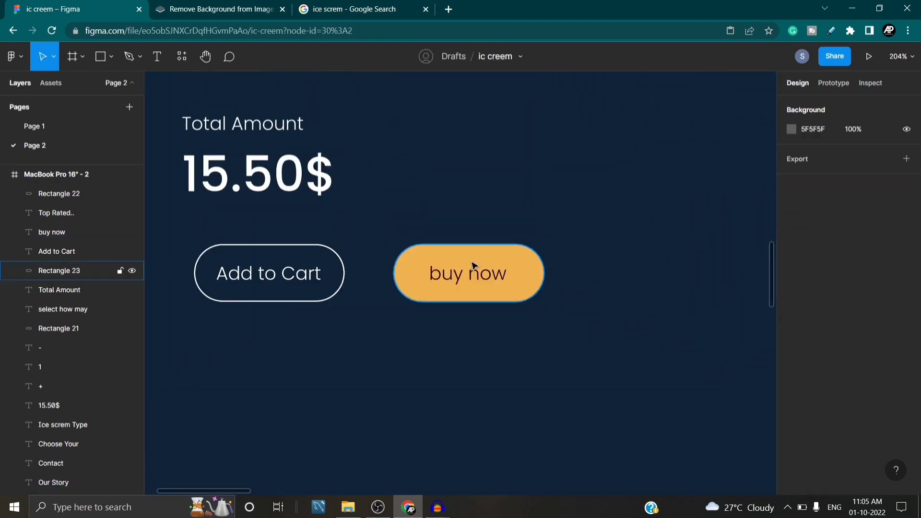
{"action": "left_click", "coordinate": [472, 293]}
{"action": "left_click", "coordinate": [473, 273]}
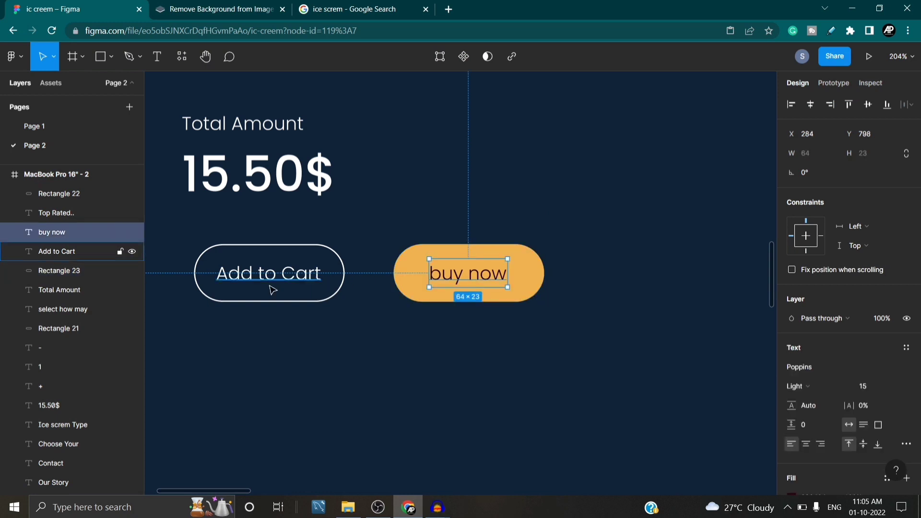
{"action": "left_click", "coordinate": [74, 196]}
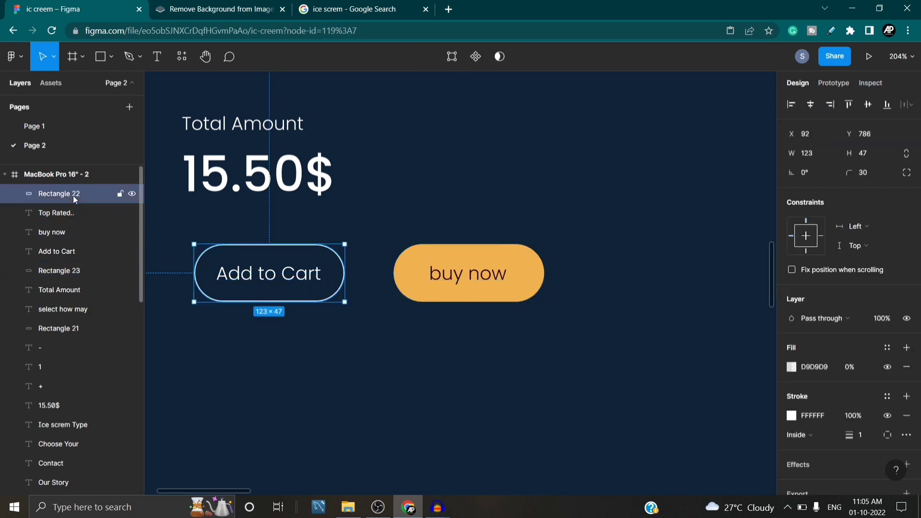
{"action": "left_click", "coordinate": [74, 255]}
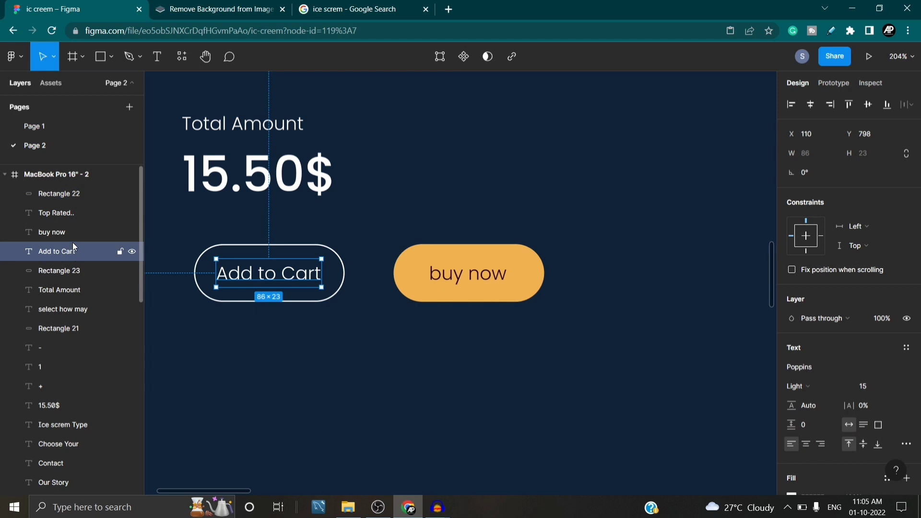
{"action": "left_click", "coordinate": [66, 272], "text": "shift"}
{"action": "left_click", "coordinate": [69, 271]}
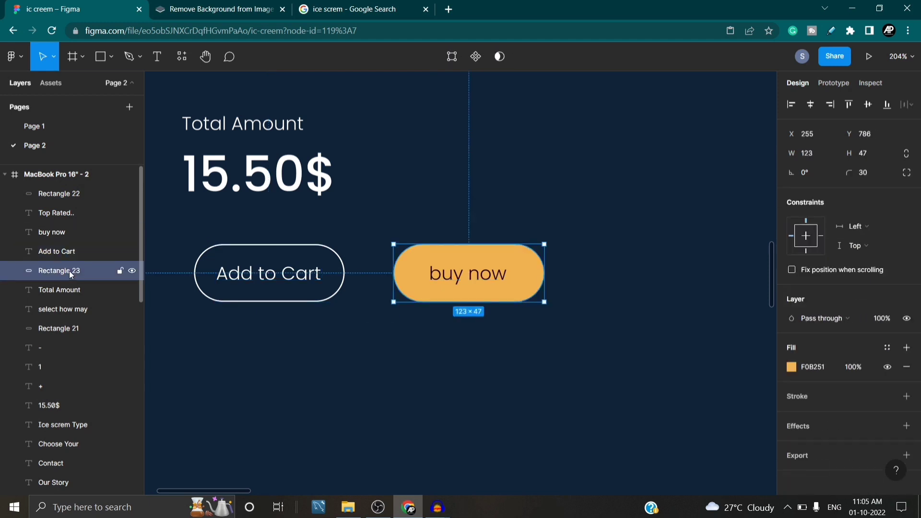
{"action": "left_click", "coordinate": [69, 271], "text": "shift"}
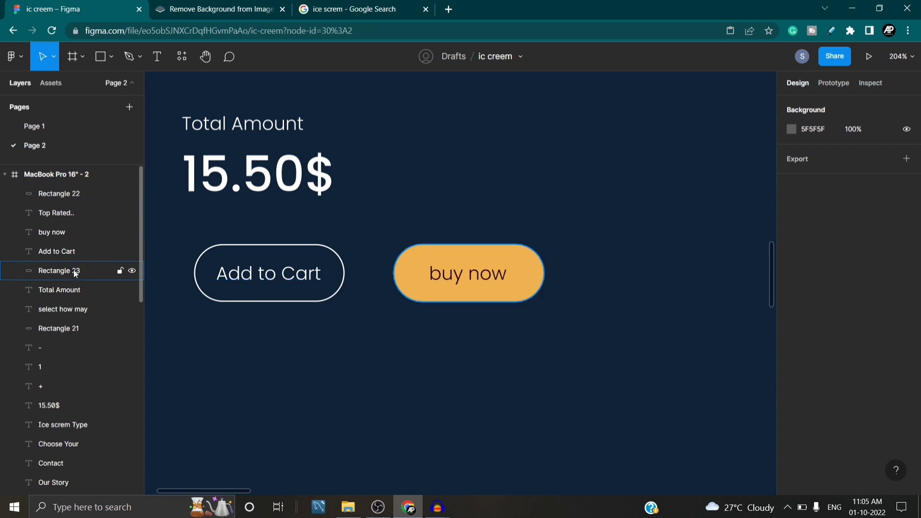
{"action": "left_click", "coordinate": [75, 272]}
{"action": "left_click", "coordinate": [75, 271], "text": "shift"}
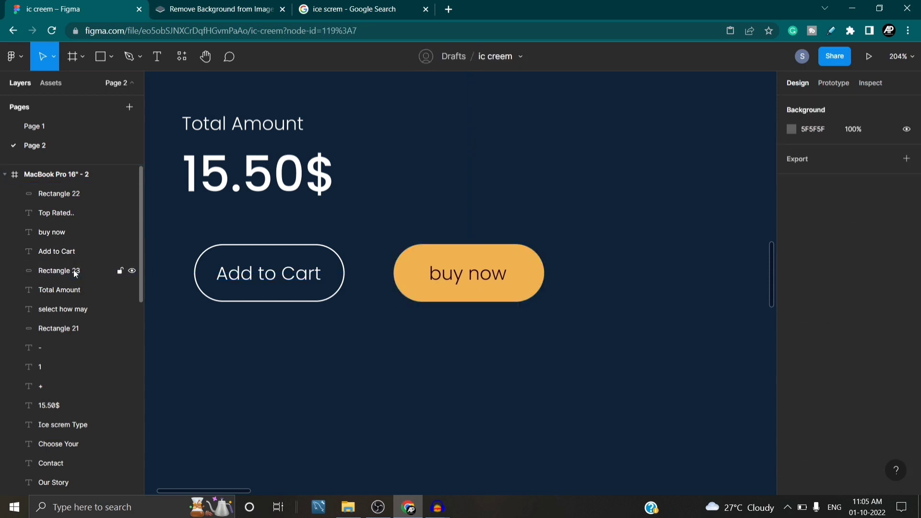
{"action": "double_click", "coordinate": [75, 271]}
{"action": "left_click", "coordinate": [79, 286]}
{"action": "left_click", "coordinate": [77, 270]}
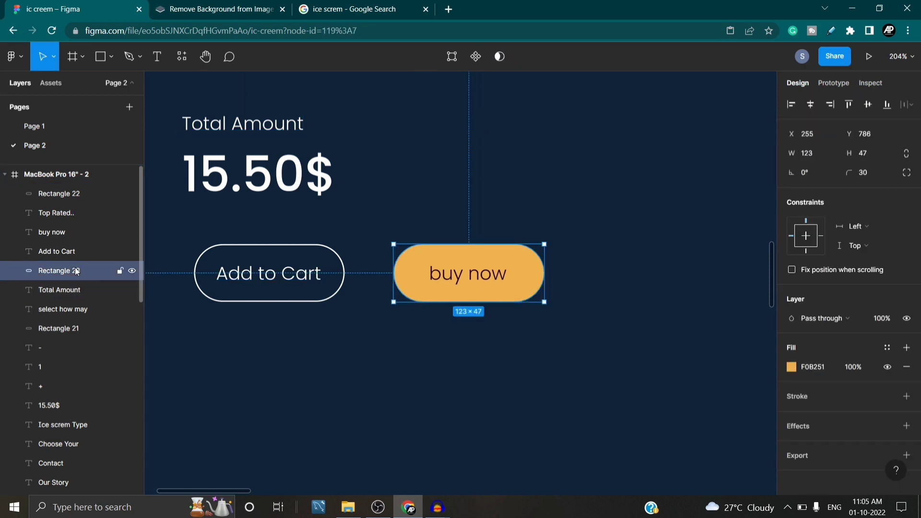
{"action": "left_click", "coordinate": [75, 269], "text": "shift"}
Align the horizontal centers of the "buy now" text and its orange rectangle.
{"action": "left_click", "coordinate": [77, 272]}
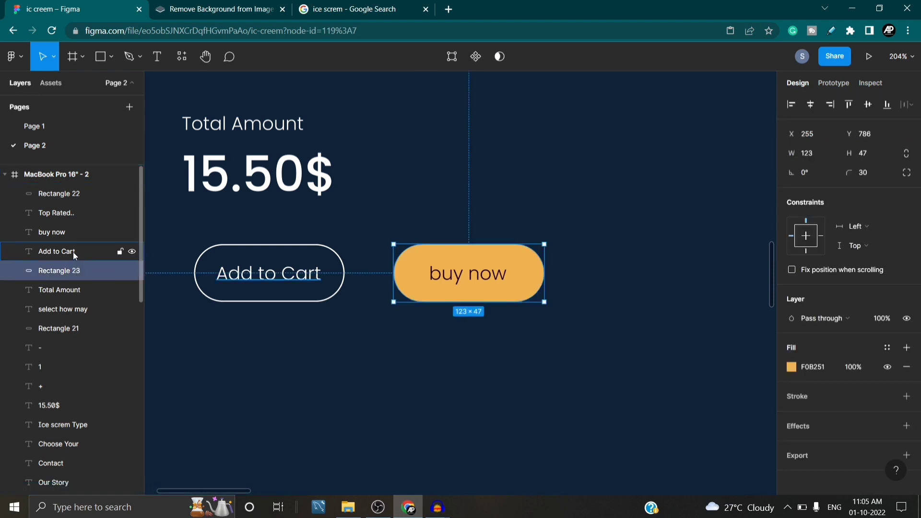
{"action": "left_click", "coordinate": [71, 229], "text": "shift"}
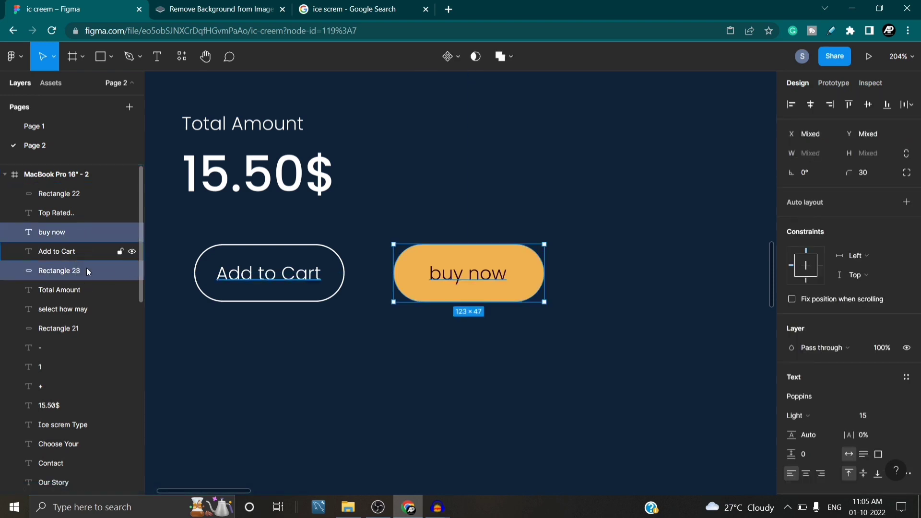
{"action": "left_click", "coordinate": [810, 105]}
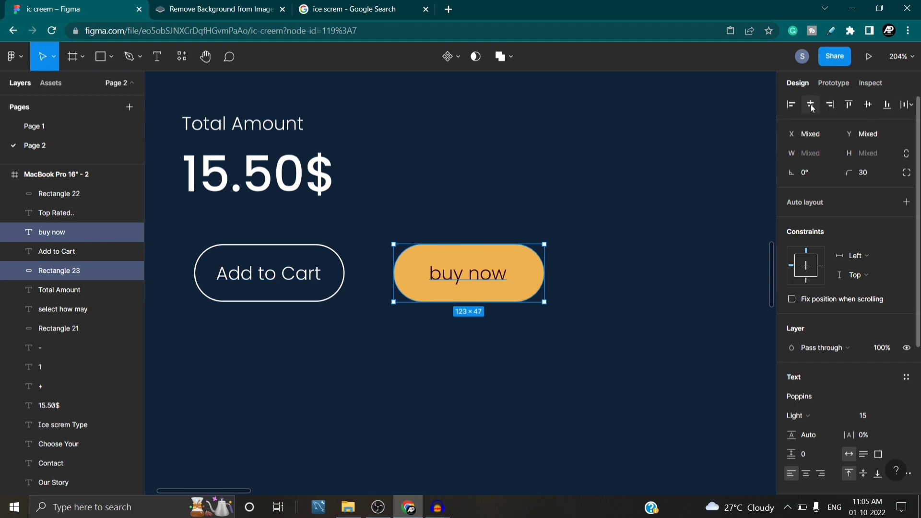
{"action": "left_click", "coordinate": [621, 341]}
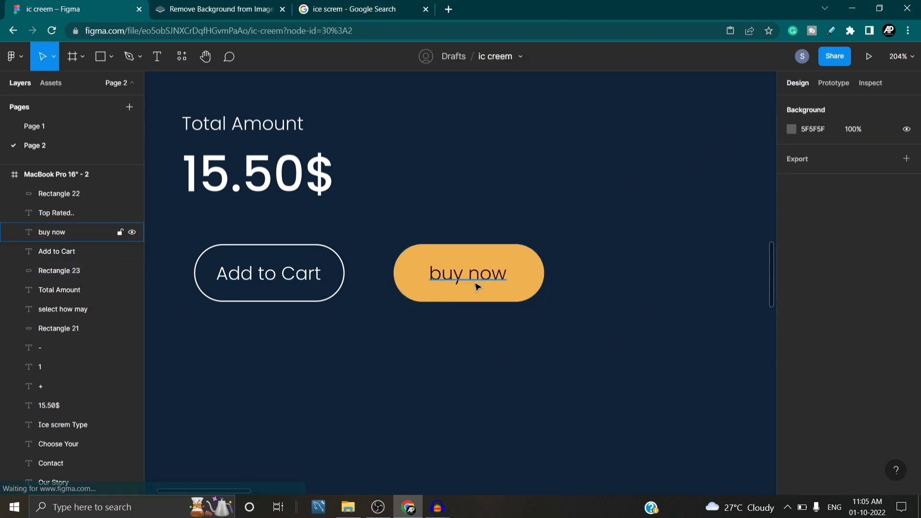
{"action": "left_click", "coordinate": [236, 278]}
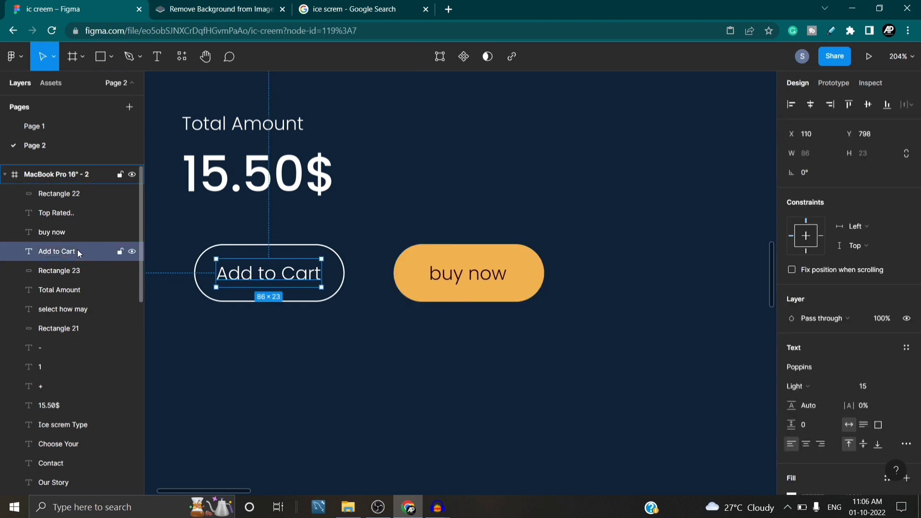
{"action": "left_click", "coordinate": [75, 198], "text": "shift"}
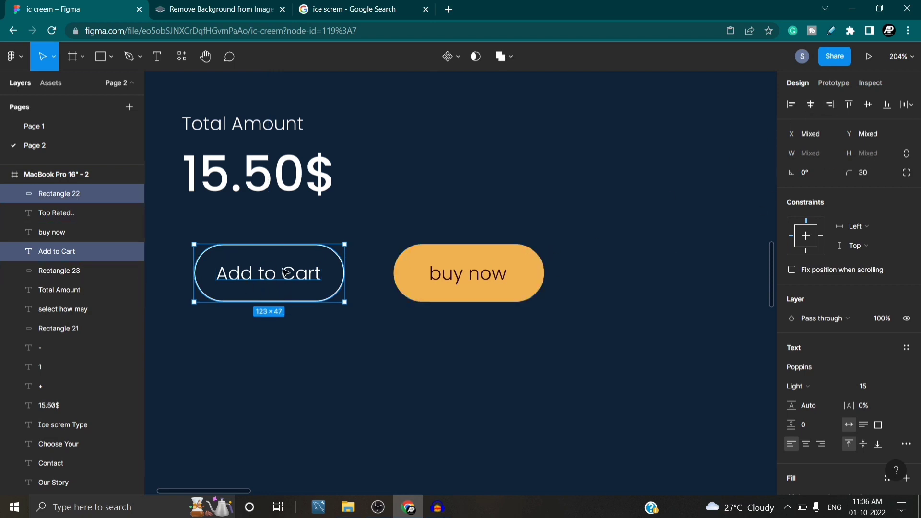
{"action": "scroll", "coordinate": [348, 365], "scroll_direction": "down", "scroll_amount": 3}
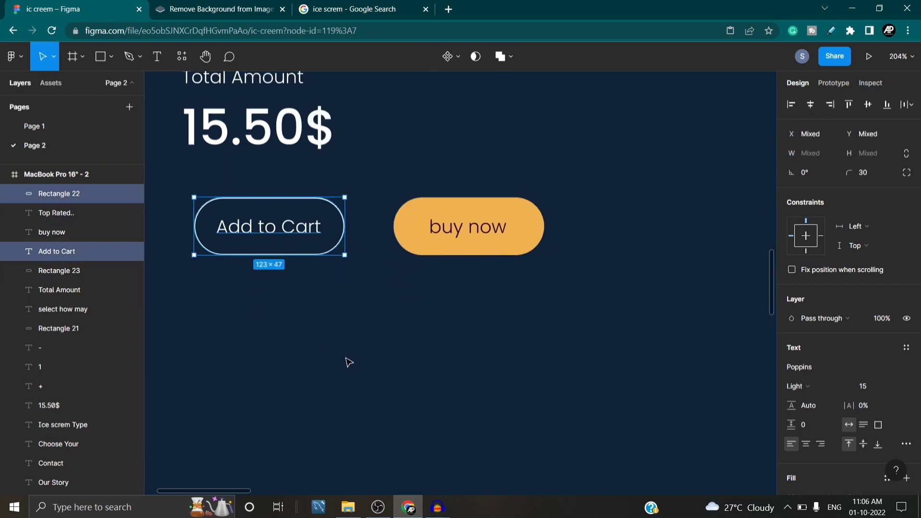
{"action": "scroll", "coordinate": [317, 344], "scroll_direction": "up", "scroll_amount": 4}
{"action": "scroll", "coordinate": [315, 348], "scroll_direction": "down", "scroll_amount": 3}
{"action": "scroll", "coordinate": [315, 348], "scroll_direction": "down", "scroll_amount": 5}
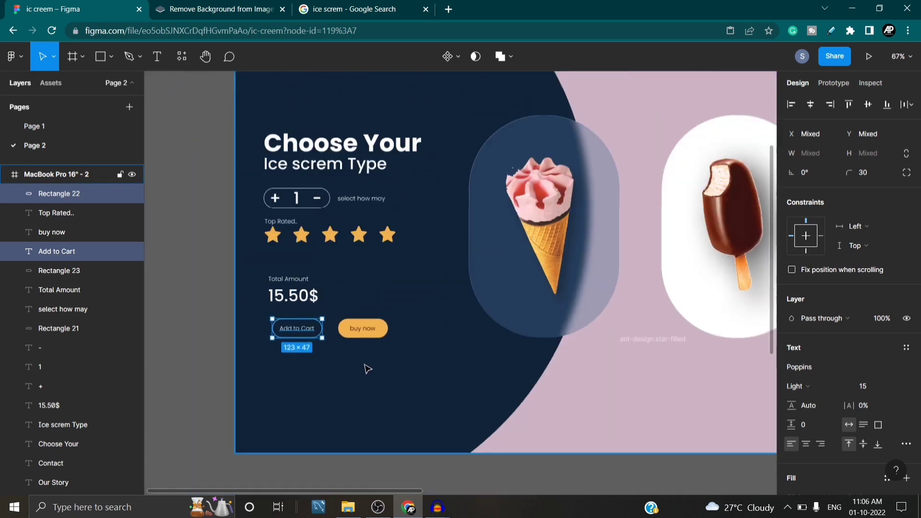
{"action": "scroll", "coordinate": [368, 366], "scroll_direction": "down", "scroll_amount": 3}
{"action": "left_click", "coordinate": [377, 232]}
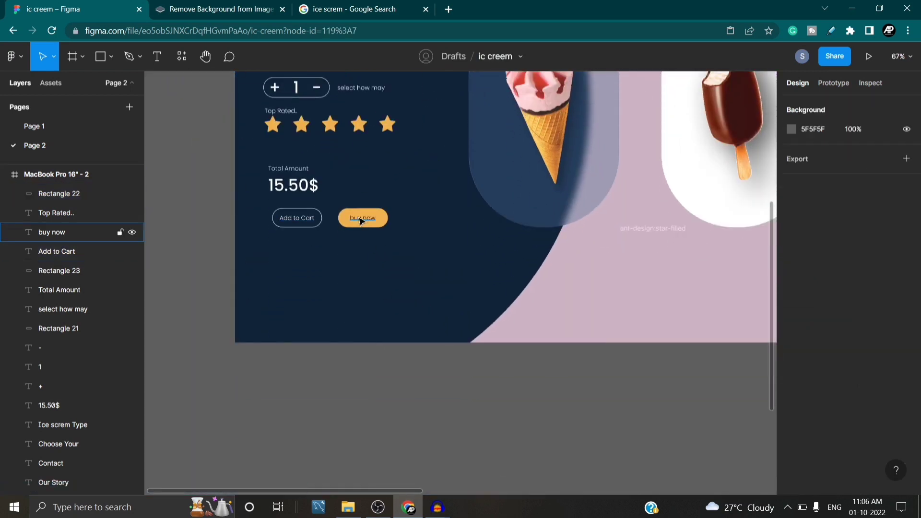
Change the font weight of the "buy now" text to Medium.
{"action": "left_click", "coordinate": [358, 217]}
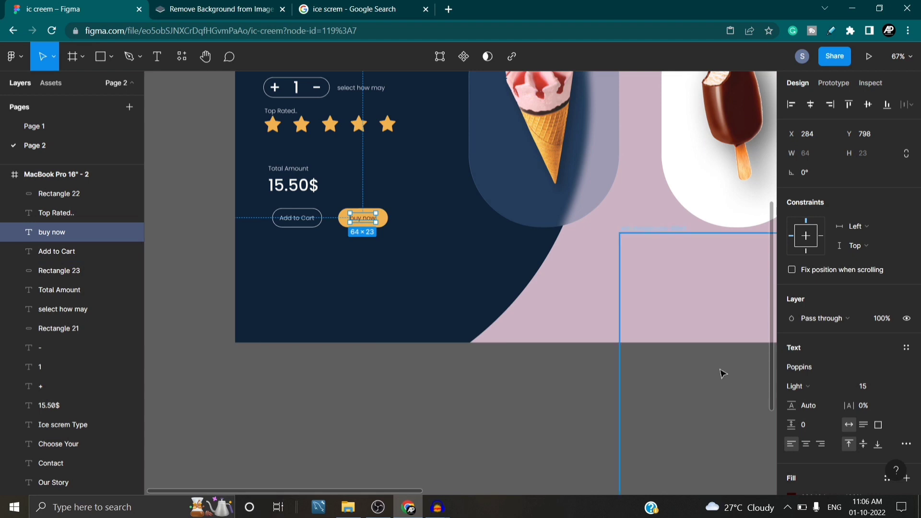
{"action": "left_click", "coordinate": [842, 385]}
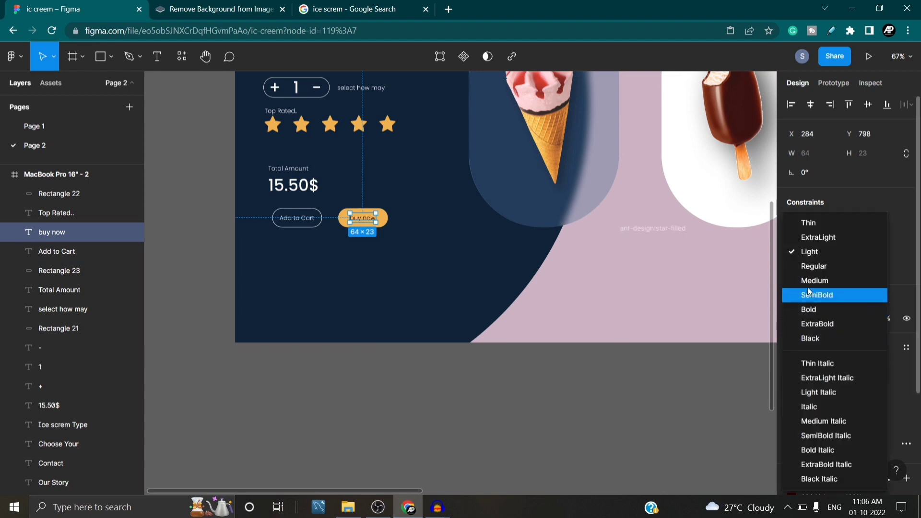
{"action": "left_click", "coordinate": [808, 281]}
{"action": "left_click", "coordinate": [427, 304]}
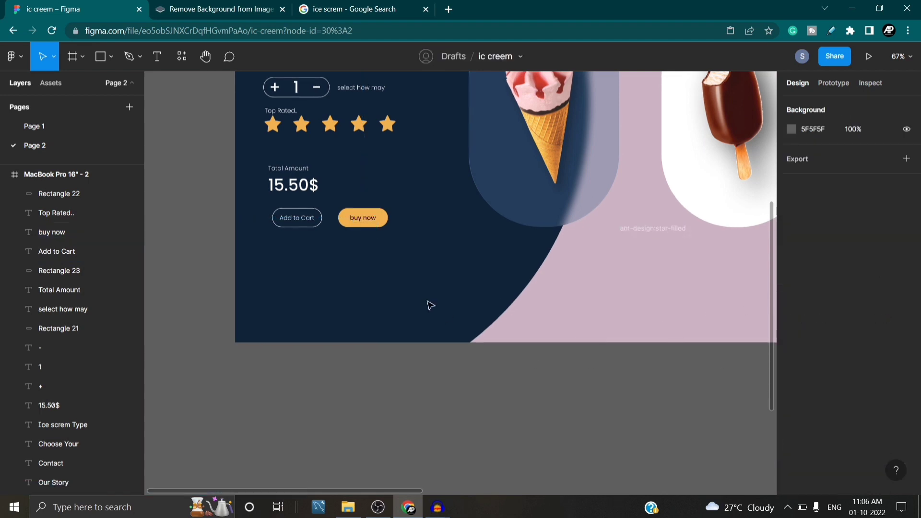
{"action": "scroll", "coordinate": [428, 307], "scroll_direction": "up", "scroll_amount": 2}
{"action": "scroll", "coordinate": [429, 307], "scroll_direction": "down", "scroll_amount": 2}
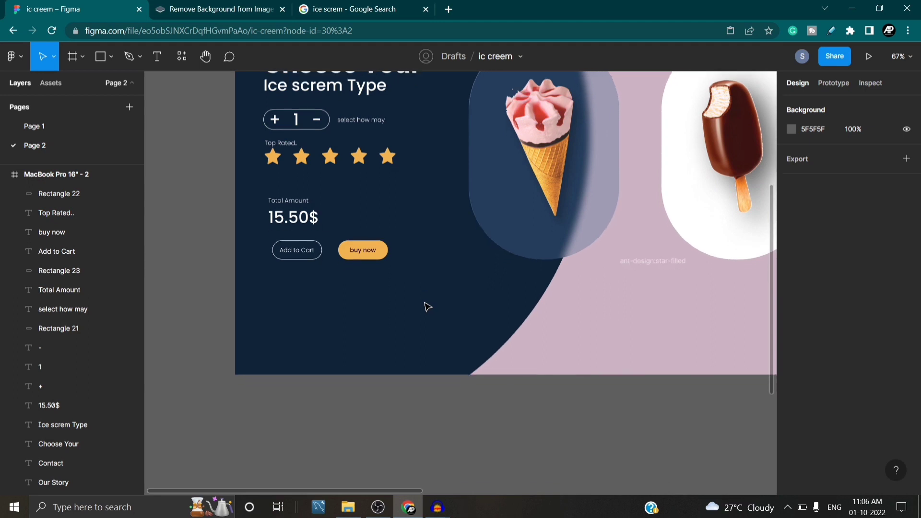
Add a drop shadow effect with a blur of 4 to the orange "buy now" rectangle.
{"action": "left_click", "coordinate": [379, 254]}
{"action": "scroll", "coordinate": [848, 353], "scroll_direction": "down", "scroll_amount": 1}
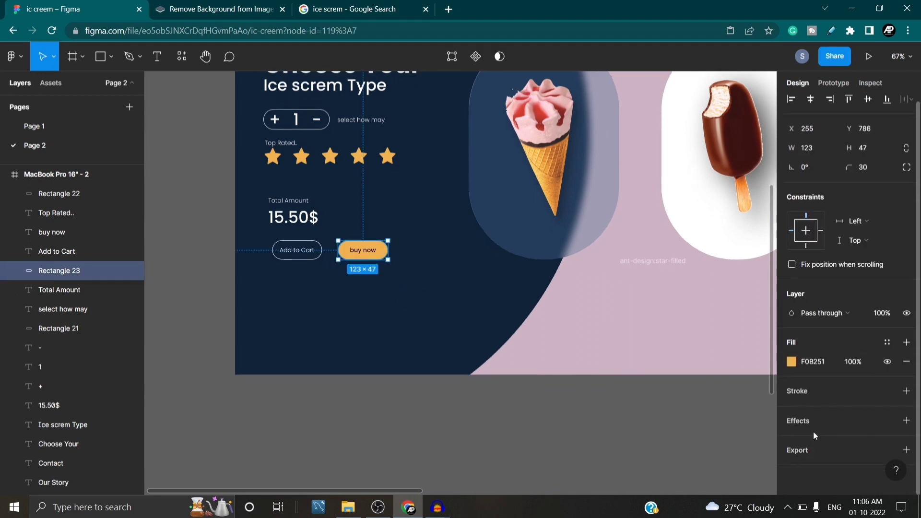
{"action": "left_click", "coordinate": [799, 421]}
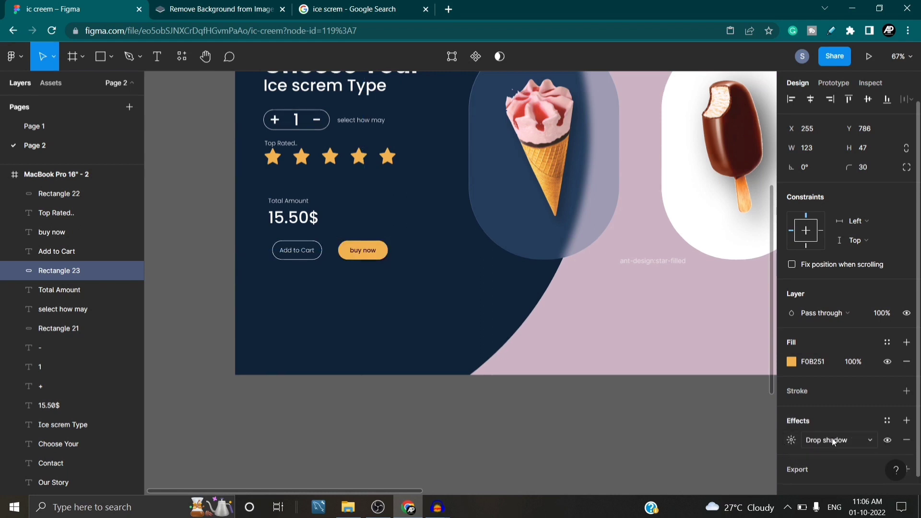
{"action": "left_click", "coordinate": [793, 440]}
{"action": "left_click", "coordinate": [749, 438]}
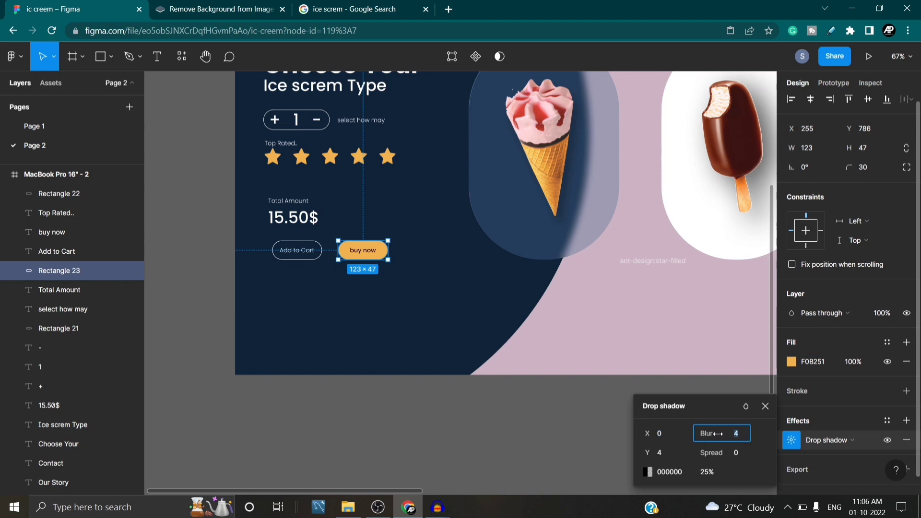
{"action": "left_click", "coordinate": [313, 296]}
{"action": "scroll", "coordinate": [403, 287], "scroll_direction": "up", "scroll_amount": 1}
{"action": "scroll", "coordinate": [405, 290], "scroll_direction": "up", "scroll_amount": 3}
{"action": "scroll", "coordinate": [419, 313], "scroll_direction": "down", "scroll_amount": 3}
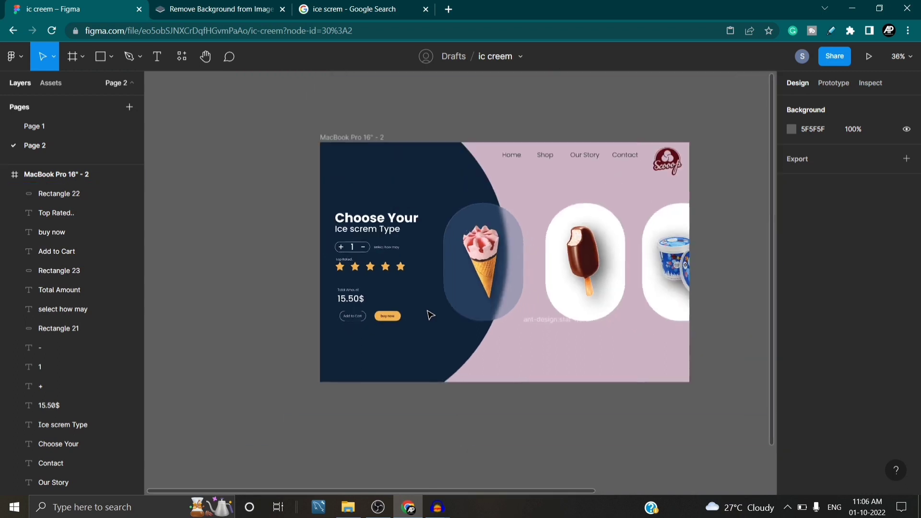
Bring the user profile icon image from the canvas into the upper left of the landing page frame, shrunk to about 144 × 180.
{"action": "scroll", "coordinate": [475, 325], "scroll_direction": "down", "scroll_amount": 2}
{"action": "left_click_drag", "start_coordinate": [523, 303], "coordinate": [431, 299]}
{"action": "left_click", "coordinate": [434, 317]}
{"action": "scroll", "coordinate": [356, 372], "scroll_direction": "up", "scroll_amount": 1}
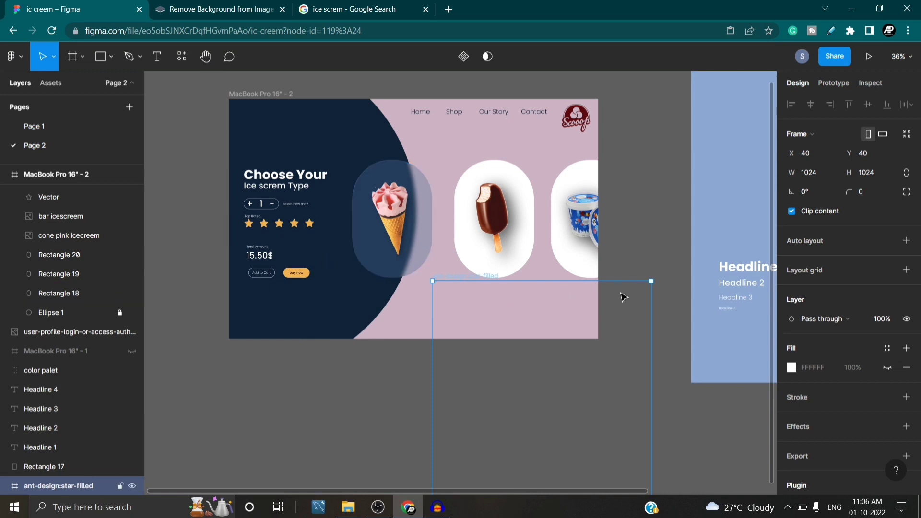
{"action": "left_click_drag", "start_coordinate": [611, 251], "coordinate": [467, 265]}
{"action": "left_click_drag", "start_coordinate": [675, 335], "coordinate": [254, 162]}
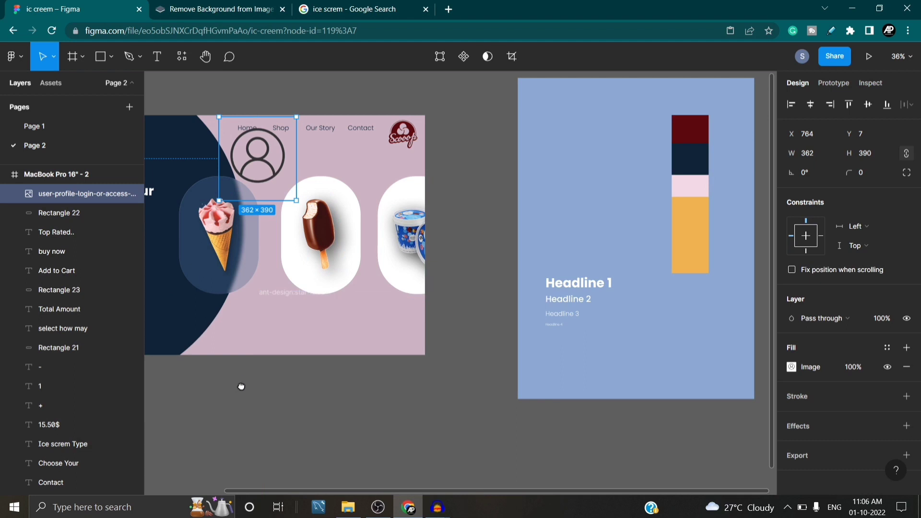
{"action": "left_click_drag", "start_coordinate": [240, 383], "coordinate": [585, 377]}
{"action": "left_click_drag", "start_coordinate": [630, 194], "coordinate": [457, 146]}
Scale the profile icon down to about 78 × 78 and place it in the frame's upper left corner at about X 14, Y 19.
{"action": "scroll", "coordinate": [486, 274], "scroll_direction": "up", "scroll_amount": 5}
{"action": "scroll", "coordinate": [493, 280], "scroll_direction": "up", "scroll_amount": 4}
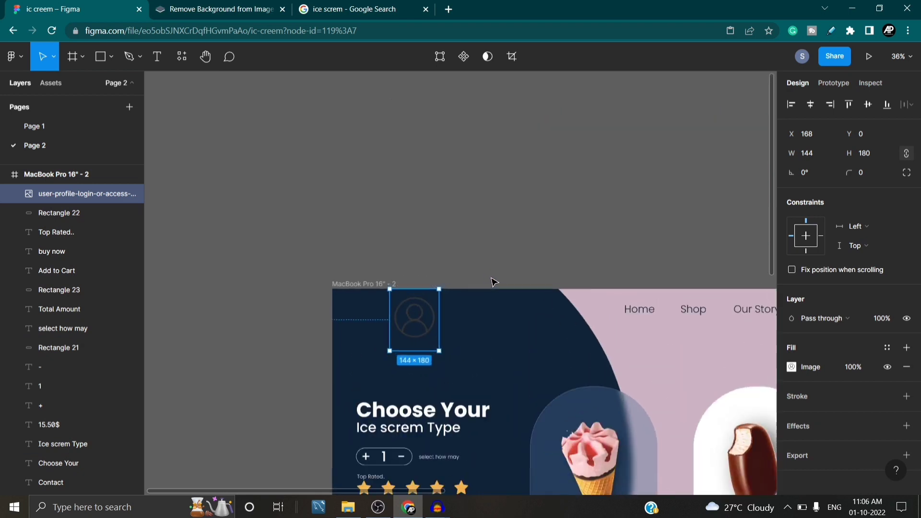
{"action": "left_click_drag", "start_coordinate": [407, 332], "coordinate": [372, 329]}
{"action": "left_click_drag", "start_coordinate": [396, 359], "coordinate": [336, 304]}
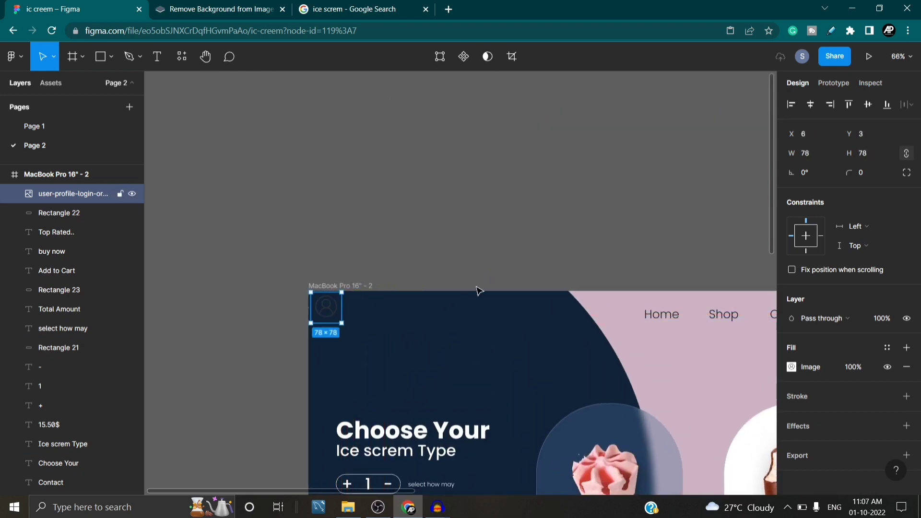
{"action": "scroll", "coordinate": [432, 303], "scroll_direction": "down", "scroll_amount": 2}
{"action": "left_click_drag", "start_coordinate": [319, 185], "coordinate": [327, 192]}
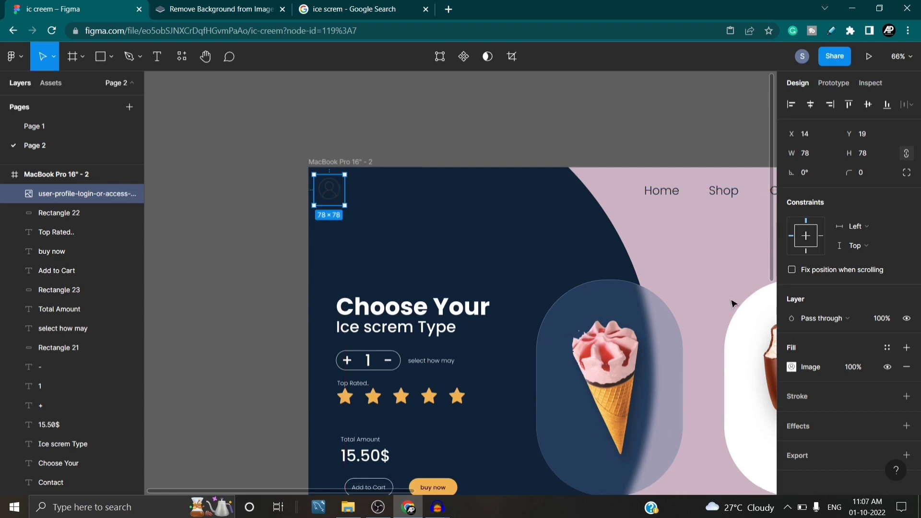
Raise the exposure of the profile icon's image fill to the maximum so the icon turns white.
{"action": "left_click", "coordinate": [791, 368]}
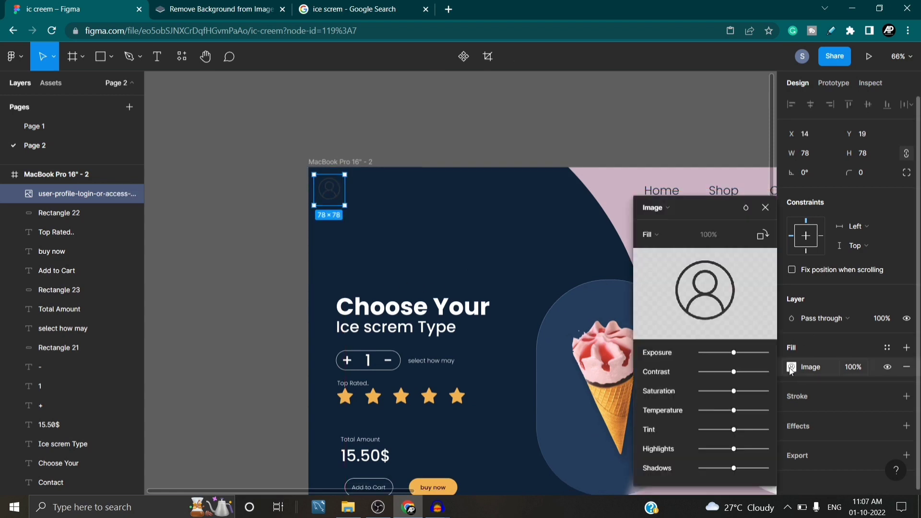
{"action": "left_click_drag", "start_coordinate": [738, 352], "coordinate": [740, 356]}
{"action": "left_click_drag", "start_coordinate": [738, 352], "coordinate": [767, 353]}
{"action": "key", "text": "Escape"}
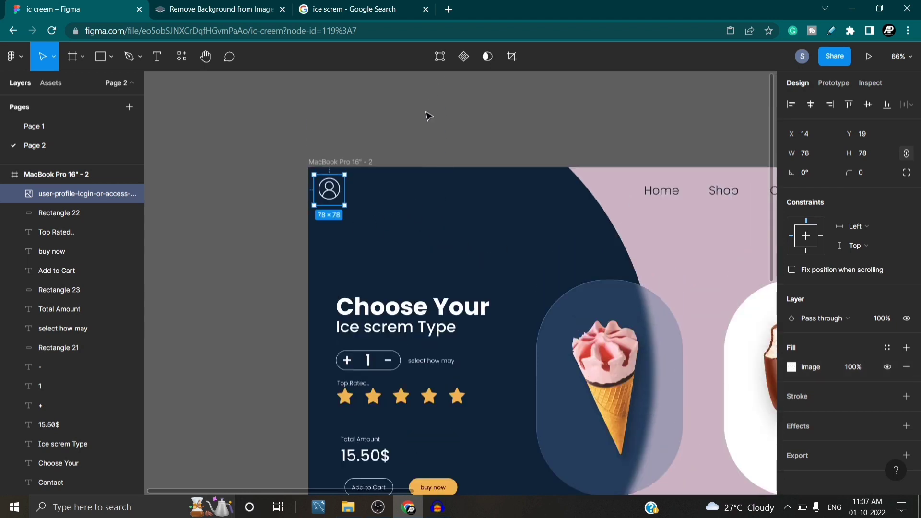
Shrink the profile icon further, set its width to 50 with locked proportions, and shift it slightly to the right.
{"action": "left_click", "coordinate": [353, 207]}
{"action": "left_click", "coordinate": [330, 190]}
{"action": "scroll", "coordinate": [465, 205], "scroll_direction": "down", "scroll_amount": 3}
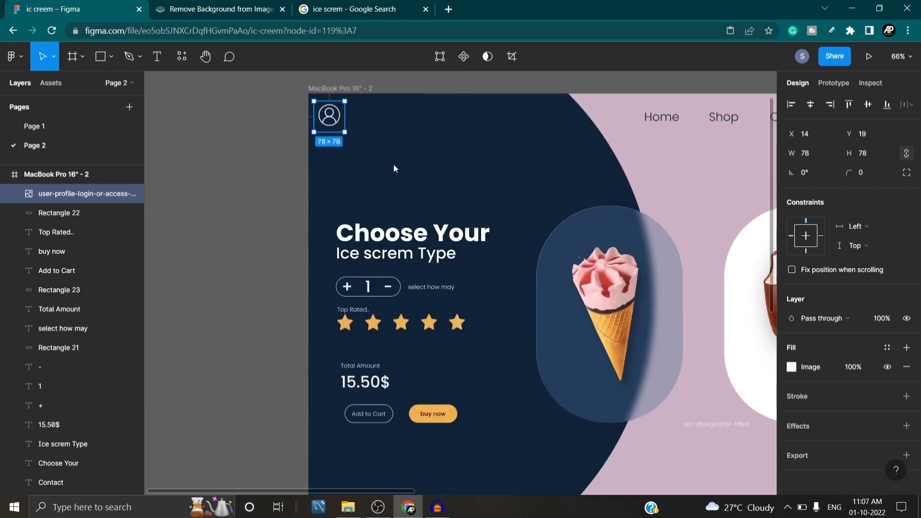
{"action": "left_click", "coordinate": [403, 168]}
{"action": "left_click_drag", "start_coordinate": [336, 124], "coordinate": [346, 116]}
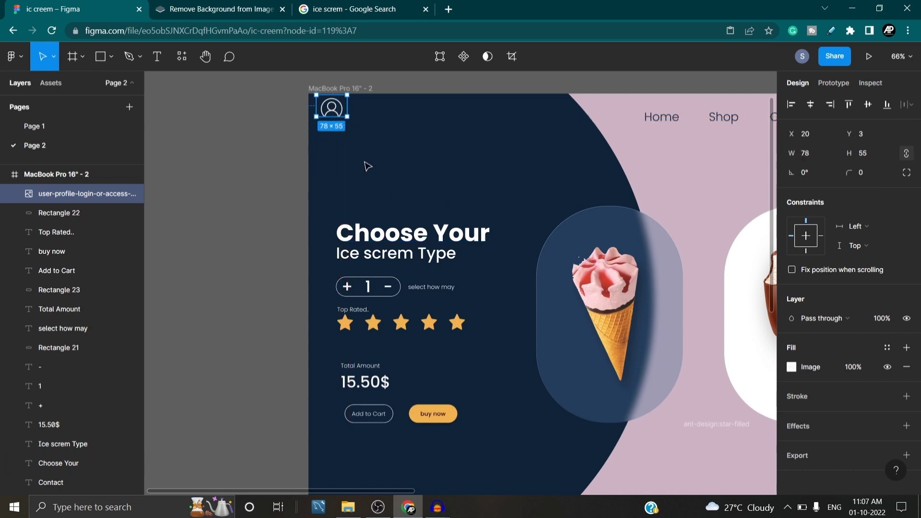
{"action": "scroll", "coordinate": [405, 193], "scroll_direction": "up", "scroll_amount": 5}
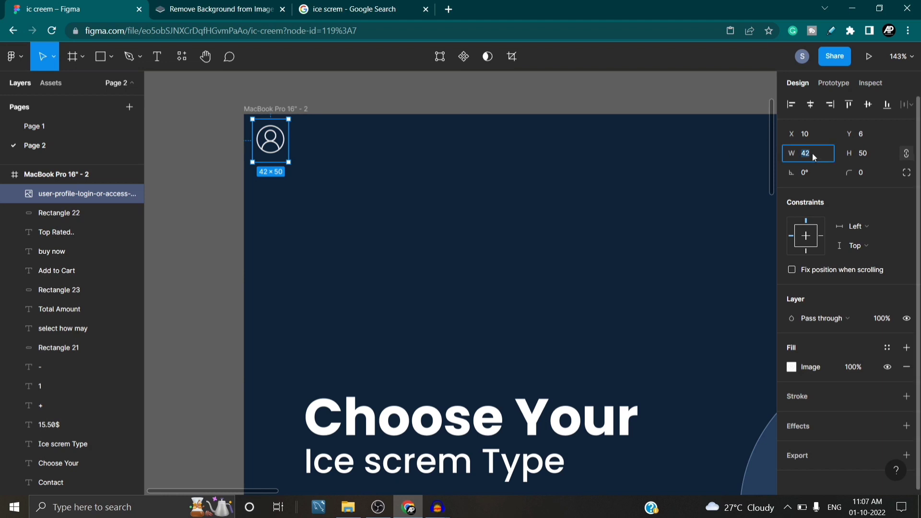
{"action": "type", "text": "50"}
{"action": "key", "text": "Return"}
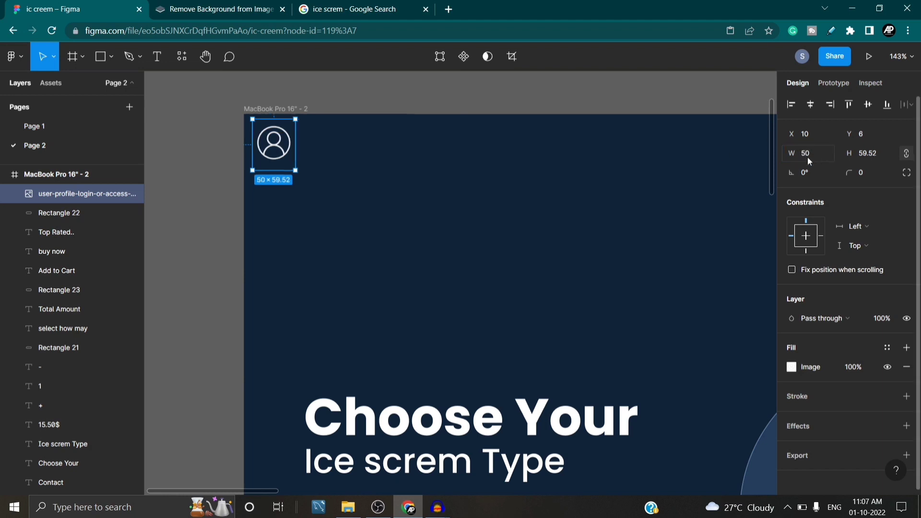
{"action": "left_click", "coordinate": [462, 204]}
{"action": "scroll", "coordinate": [462, 204], "scroll_direction": "up", "scroll_amount": 1}
{"action": "left_click", "coordinate": [273, 148]}
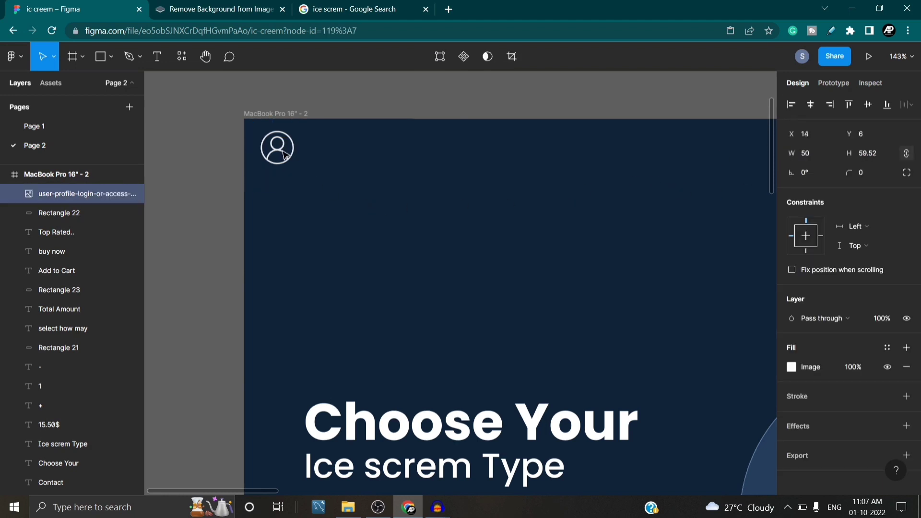
Add a "My Pfrofile" text label just below the profile icon.
{"action": "scroll", "coordinate": [381, 222], "scroll_direction": "down", "scroll_amount": 8}
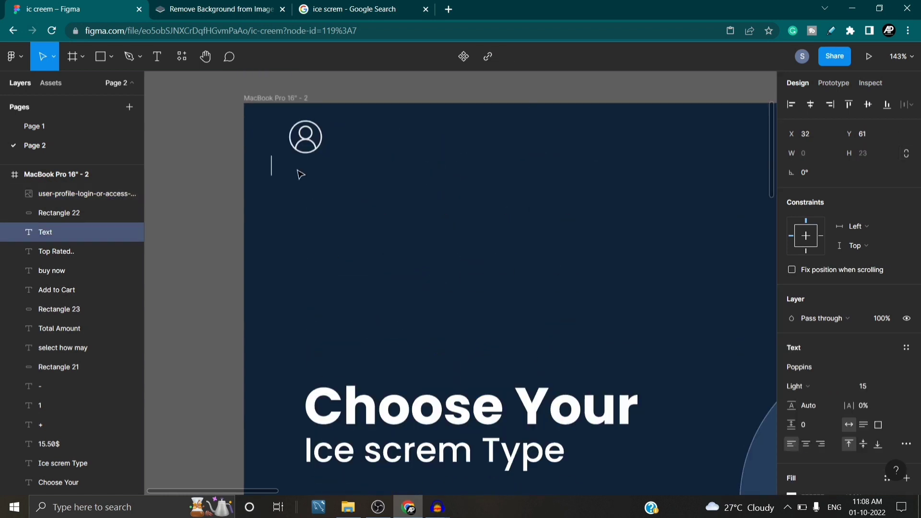
{"action": "type", "text": "MY"}
{"action": "key", "text": "BackSpace"}
{"action": "type", "text": "y Pfrofile"}
{"action": "key", "text": "Escape"}
Center the profile icon above its label at about X 40, Y 13.
{"action": "left_click", "coordinate": [314, 138]}
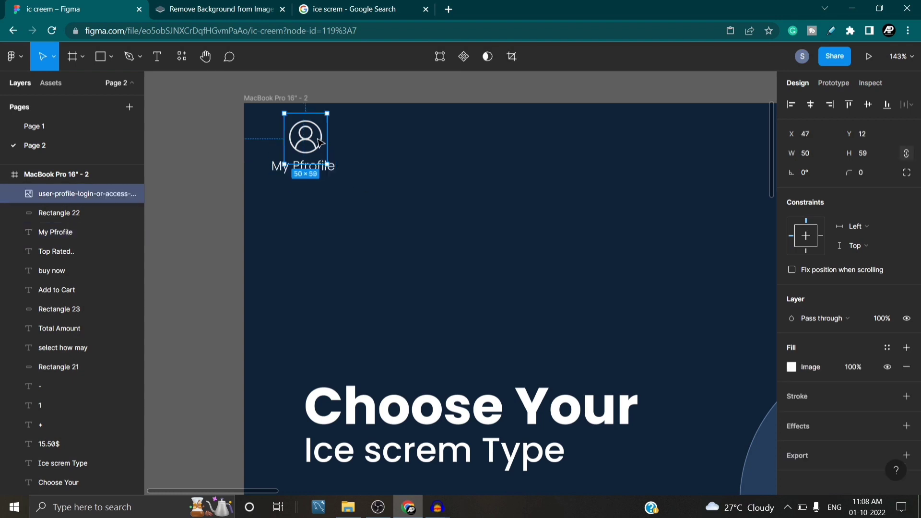
{"action": "left_click_drag", "start_coordinate": [314, 138], "coordinate": [315, 145]}
{"action": "key", "text": "Escape"}
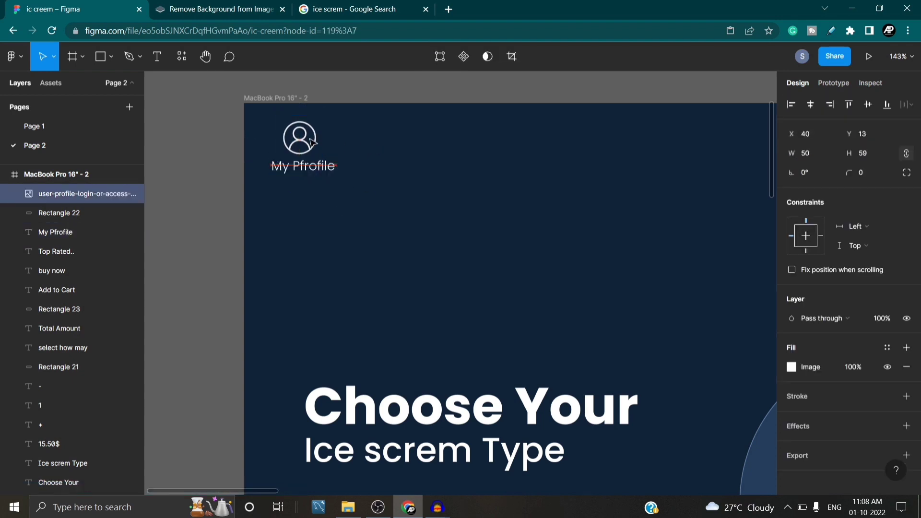
{"action": "left_click", "coordinate": [385, 167]}
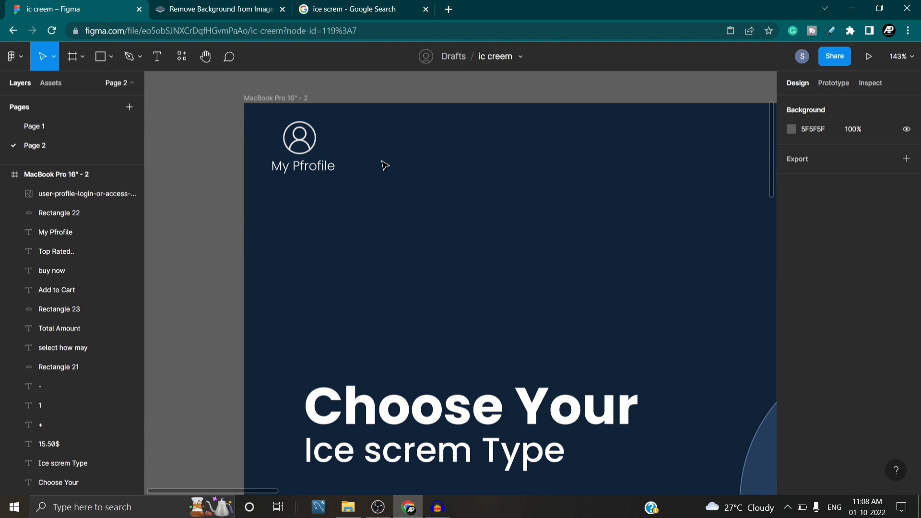
Run the Iconify plugin and search its icons for "cart".
{"action": "right_click", "coordinate": [385, 166]}
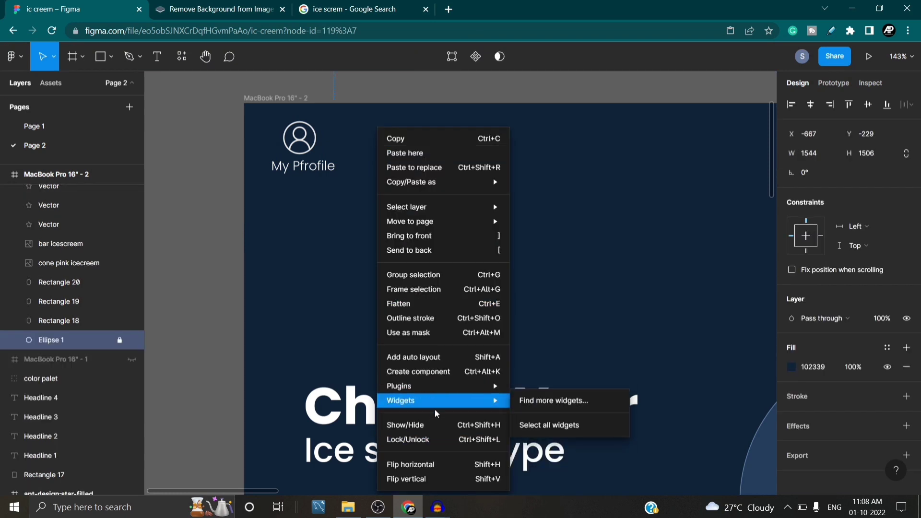
{"action": "mouse_move", "coordinate": [443, 388]}
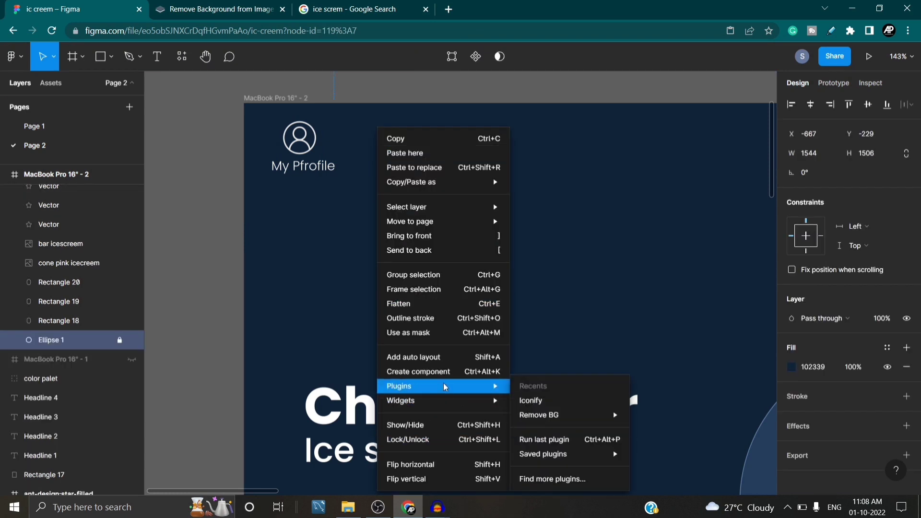
{"action": "left_click", "coordinate": [543, 399]}
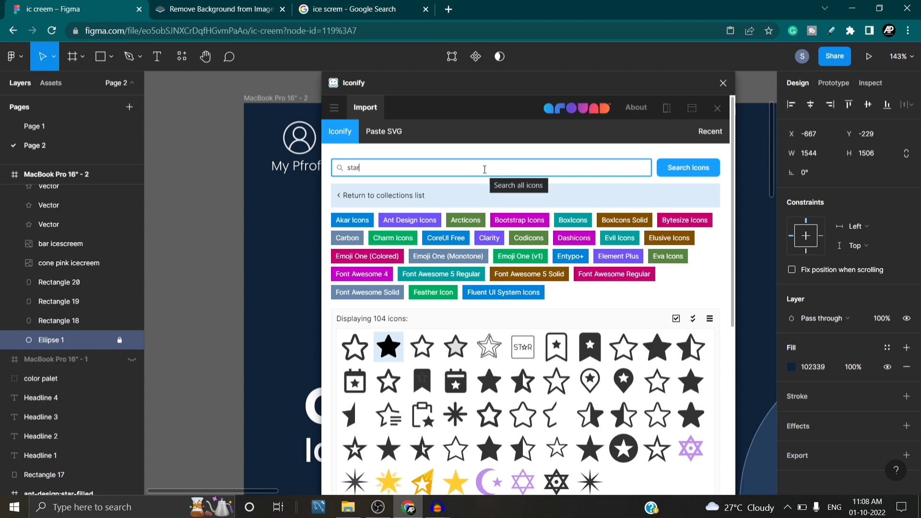
{"action": "left_click", "coordinate": [484, 169]}
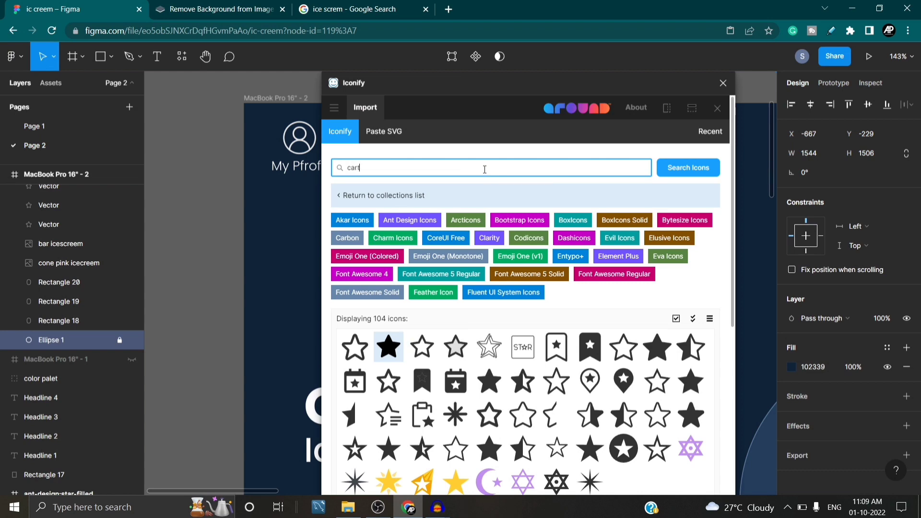
{"action": "type", "text": "cart"}
{"action": "left_click", "coordinate": [688, 168]}
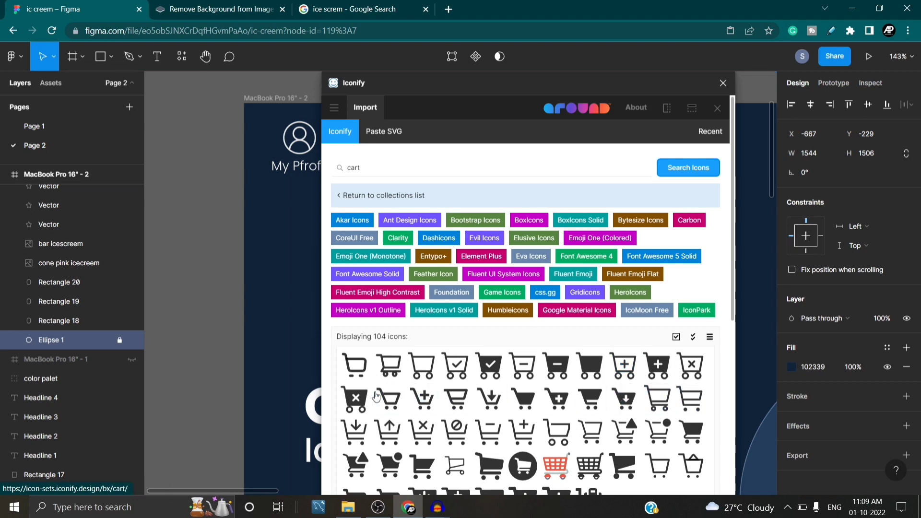
Import the ant-design:shopping-cart-outlined icon and move its frame onto the empty canvas outside the landing page.
{"action": "left_click", "coordinate": [393, 369]}
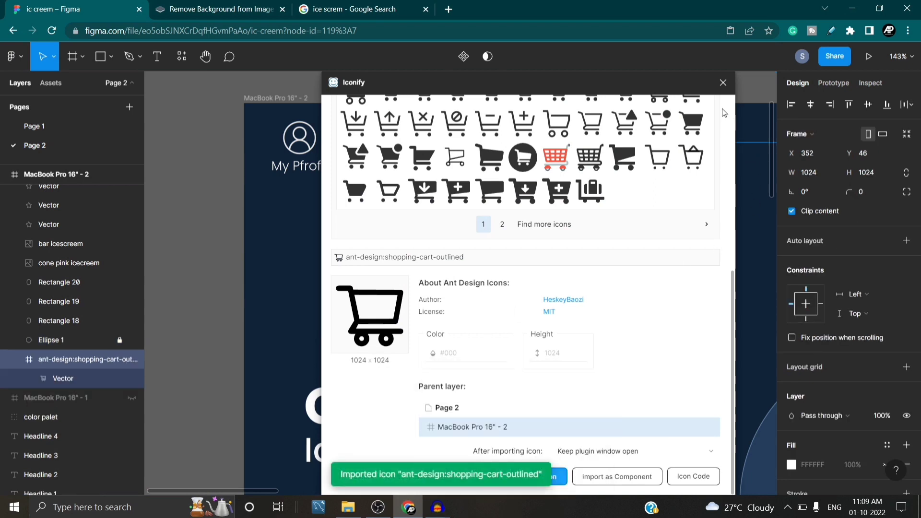
{"action": "left_click", "coordinate": [724, 83]}
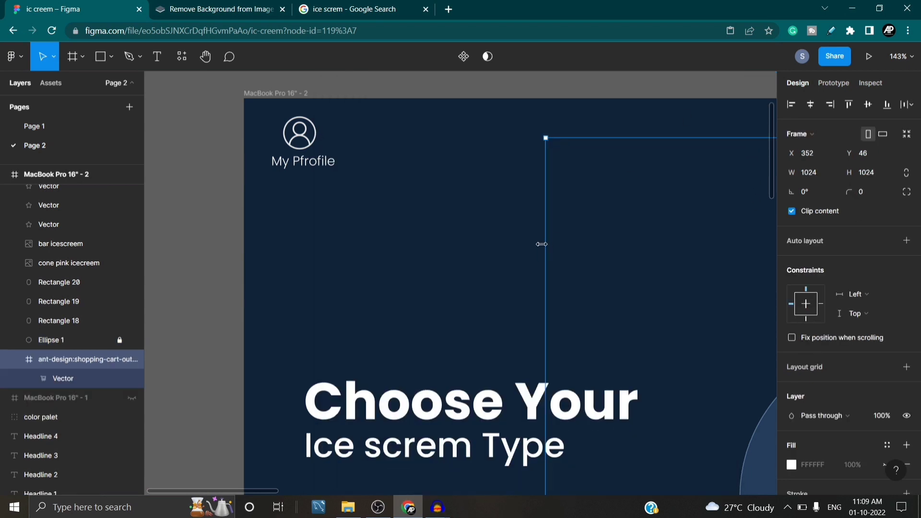
{"action": "scroll", "coordinate": [544, 242], "scroll_direction": "down", "scroll_amount": 5}
{"action": "scroll", "coordinate": [446, 242], "scroll_direction": "down", "scroll_amount": 5}
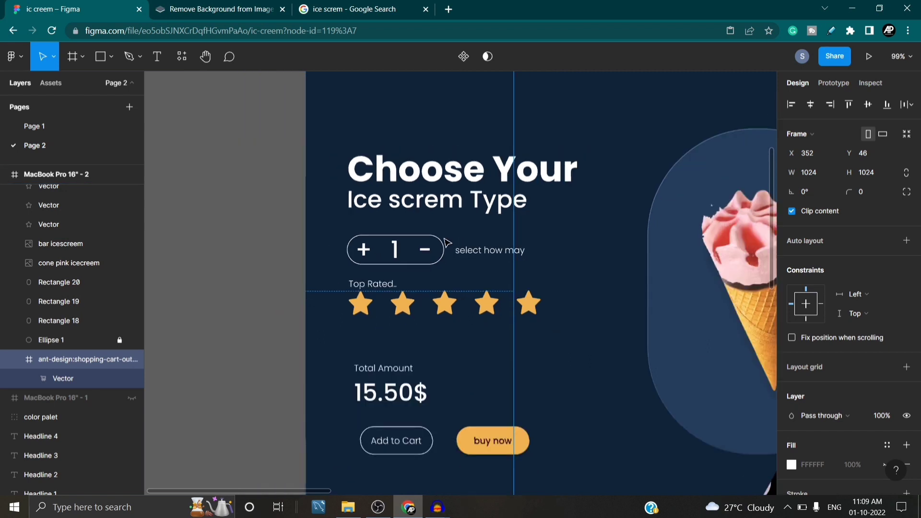
{"action": "scroll", "coordinate": [446, 242], "scroll_direction": "down", "scroll_amount": 8}
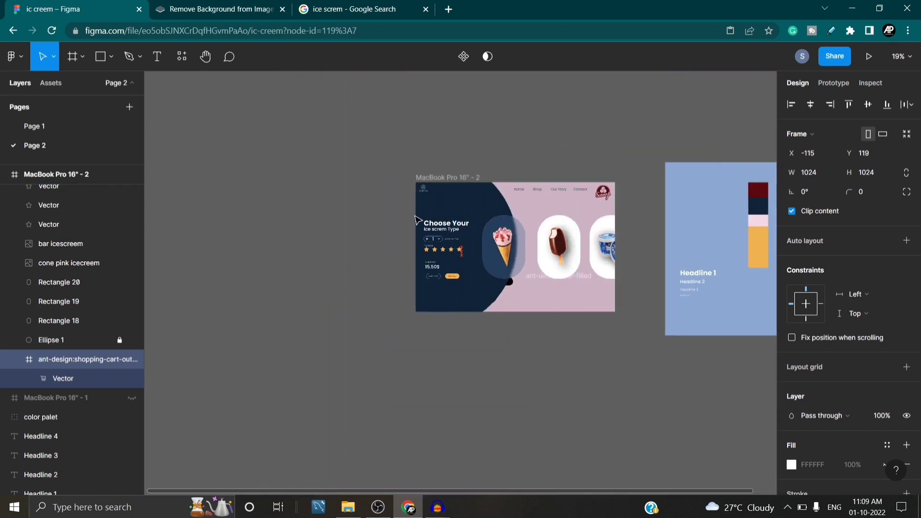
{"action": "left_click_drag", "start_coordinate": [302, 171], "coordinate": [301, 196]}
{"action": "left_click", "coordinate": [302, 196]}
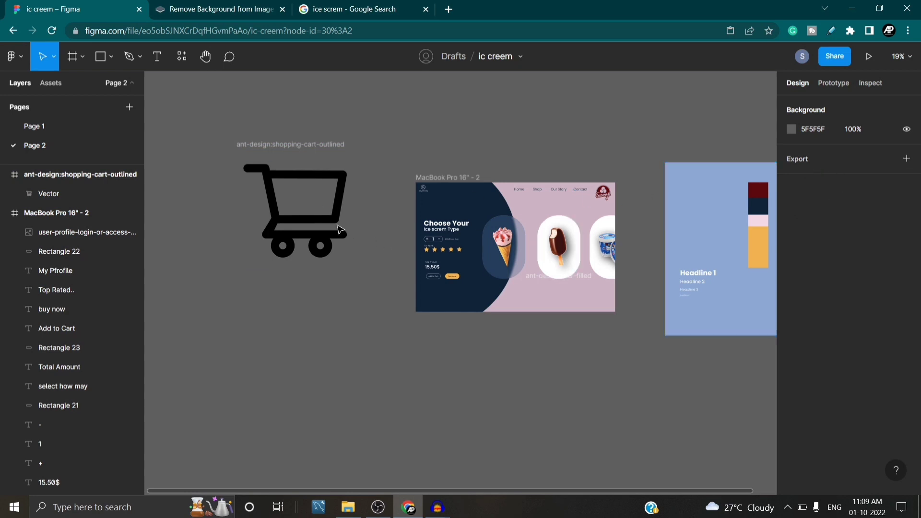
Resize the shopping cart vector to 50 wide by 50 high.
{"action": "left_click", "coordinate": [348, 235]}
{"action": "left_click", "coordinate": [817, 153]}
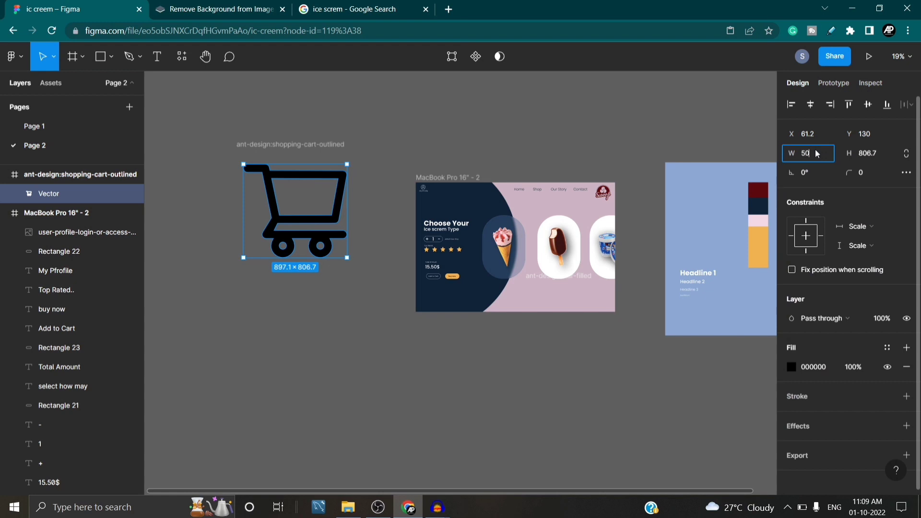
{"action": "key", "text": "Return"}
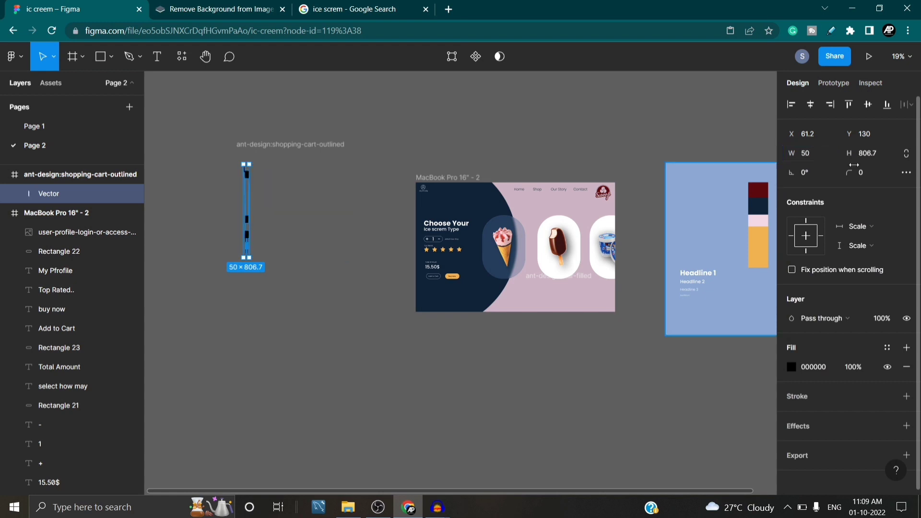
{"action": "type", "text": "50"}
{"action": "key", "text": "Return"}
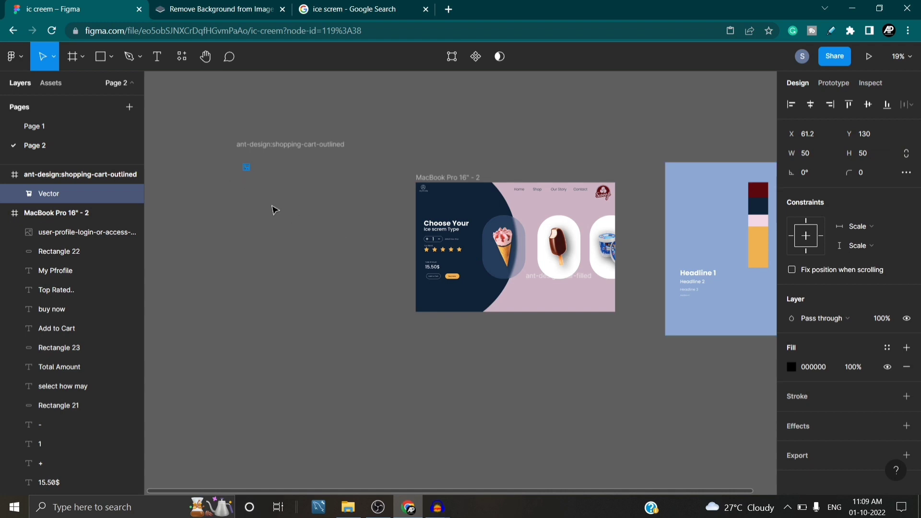
Move the cart icon into the landing page beside the profile icon, at about X 133, Y 19.
{"action": "scroll", "coordinate": [270, 206], "scroll_direction": "up", "scroll_amount": 3}
{"action": "scroll", "coordinate": [257, 179], "scroll_direction": "up", "scroll_amount": 2}
{"action": "left_click", "coordinate": [267, 262]}
{"action": "left_click_drag", "start_coordinate": [233, 207], "coordinate": [534, 246]}
{"action": "scroll", "coordinate": [456, 269], "scroll_direction": "up", "scroll_amount": 5}
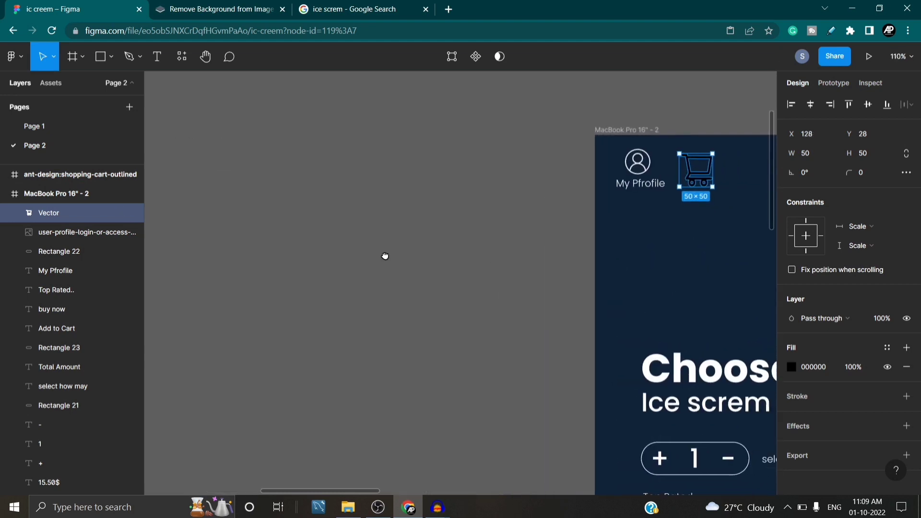
{"action": "left_click_drag", "start_coordinate": [420, 254], "coordinate": [216, 253]}
{"action": "left_click", "coordinate": [401, 259]}
{"action": "scroll", "coordinate": [401, 254], "scroll_direction": "up", "scroll_amount": 4}
{"action": "scroll", "coordinate": [418, 286], "scroll_direction": "down", "scroll_amount": 7}
{"action": "scroll", "coordinate": [456, 245], "scroll_direction": "up", "scroll_amount": 3}
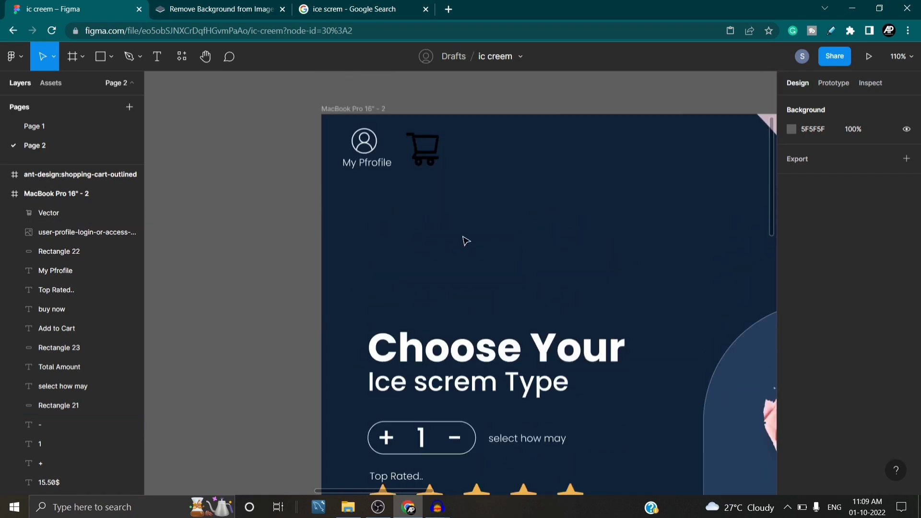
{"action": "scroll", "coordinate": [401, 247], "scroll_direction": "right", "scroll_amount": 3}
{"action": "left_click_drag", "start_coordinate": [326, 177], "coordinate": [329, 171]}
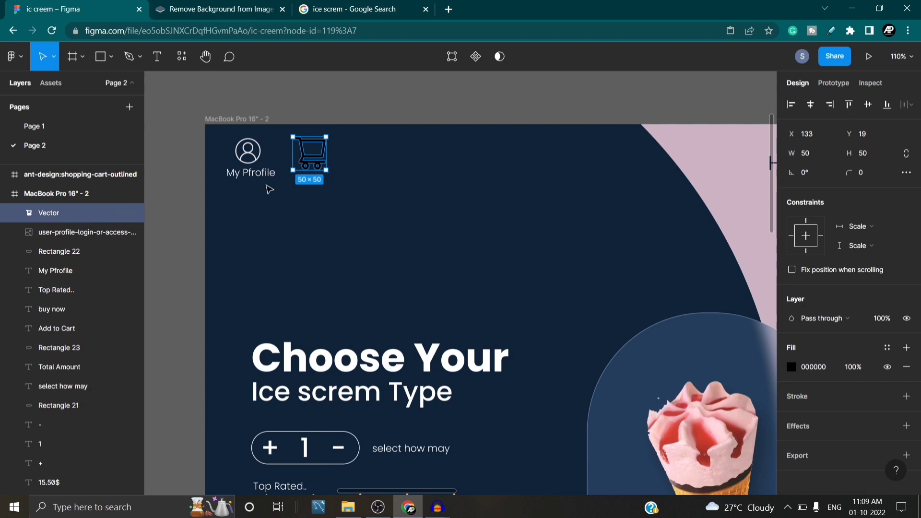
Resize the cart icon to 40 by 40 and nudge it to about X 132, Y 22.
{"action": "left_click", "coordinate": [245, 160]}
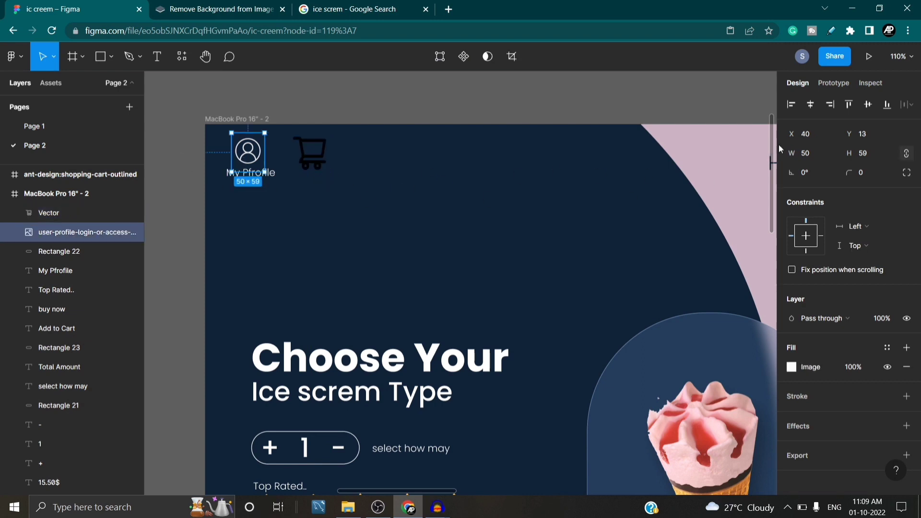
{"action": "left_click", "coordinate": [322, 161]}
{"action": "left_click", "coordinate": [807, 156]}
{"action": "type", "text": "40"}
{"action": "key", "text": "Return"}
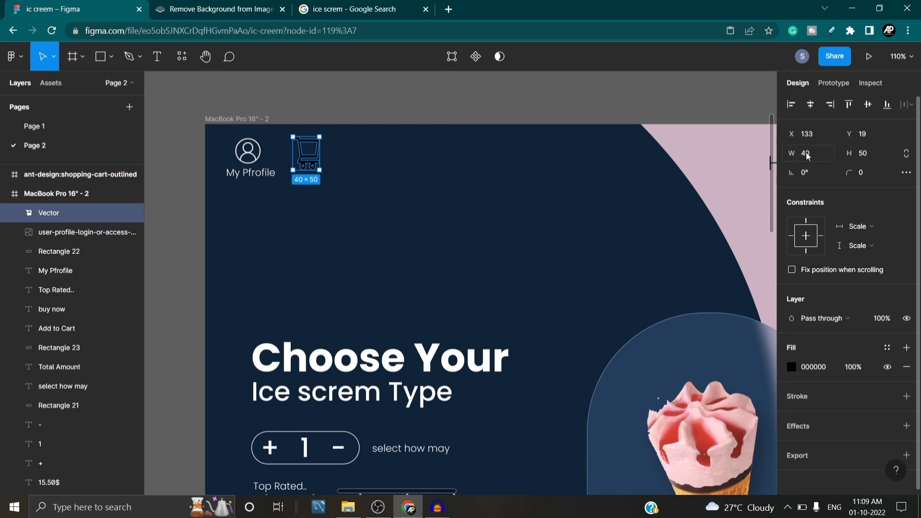
{"action": "left_click", "coordinate": [864, 157]}
{"action": "type", "text": "40"}
{"action": "key", "text": "Return"}
{"action": "left_click", "coordinate": [450, 181]}
{"action": "left_click_drag", "start_coordinate": [318, 157], "coordinate": [317, 159]}
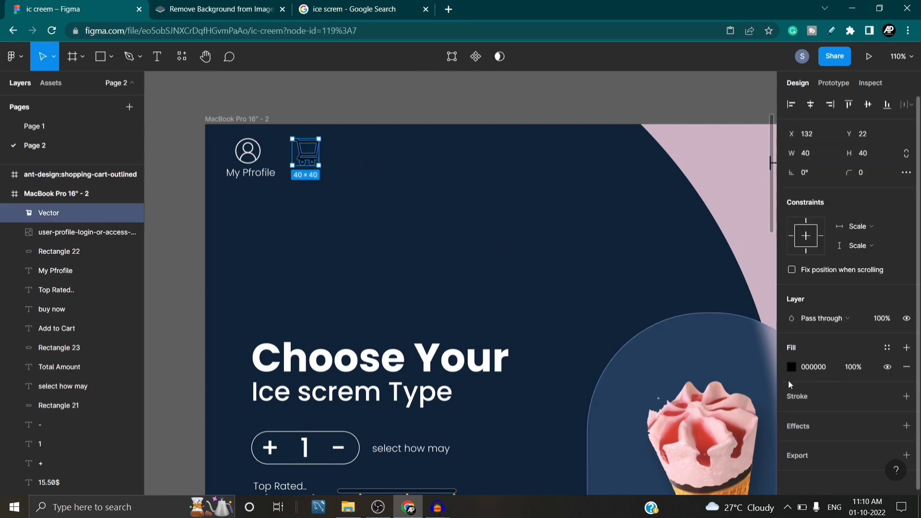
Fill the cart icon with off-white F2E8E8 and shift it toward the profile icon to X 124, Y 22.
{"action": "left_click", "coordinate": [793, 367]}
{"action": "left_click_drag", "start_coordinate": [651, 338], "coordinate": [643, 212]}
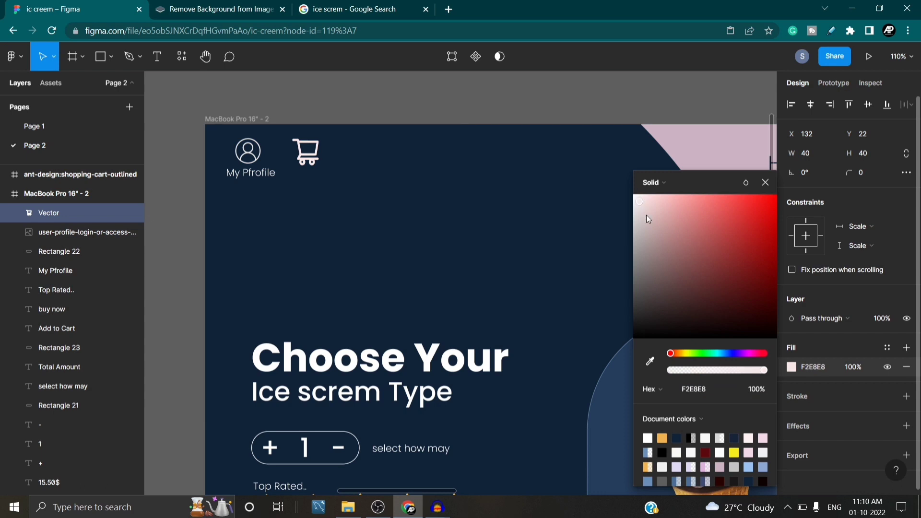
{"action": "left_click", "coordinate": [765, 183]}
{"action": "left_click", "coordinate": [338, 230]}
{"action": "left_click_drag", "start_coordinate": [300, 147], "coordinate": [296, 148]}
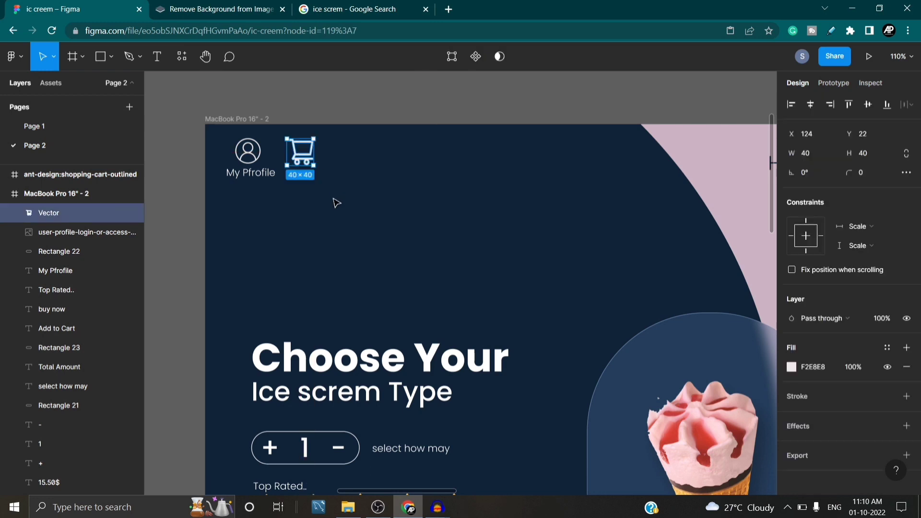
Reduce the profile label to size 10, move the profile icon to X 32, Y 13, and bring the cart icon closer beside it.
{"action": "left_click", "coordinate": [336, 202]}
{"action": "scroll", "coordinate": [319, 211], "scroll_direction": "down", "scroll_amount": 1}
{"action": "left_click", "coordinate": [309, 149]}
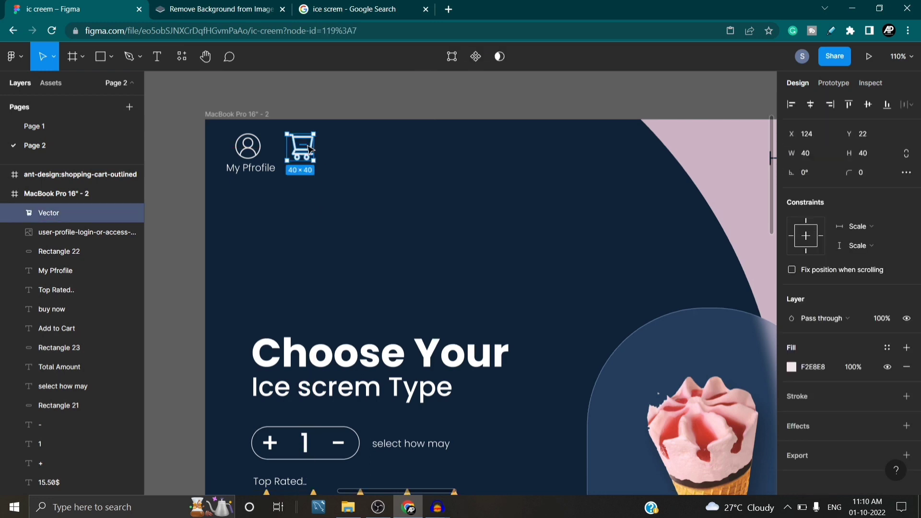
{"action": "left_click", "coordinate": [324, 154]}
{"action": "left_click", "coordinate": [307, 147]}
{"action": "left_click", "coordinate": [335, 163]}
{"action": "left_click", "coordinate": [307, 149]}
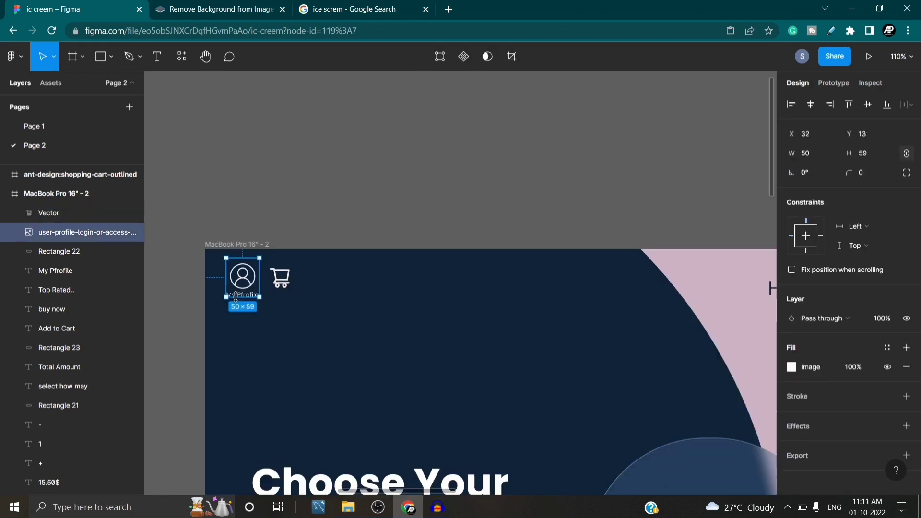
Duplicate the "My Pfrofile" label and place the copy just right of the cart icon at about X 136, Y 35.
{"action": "left_click", "coordinate": [287, 313]}
{"action": "scroll", "coordinate": [281, 312], "scroll_direction": "up", "scroll_amount": 5}
{"action": "left_click", "coordinate": [210, 280]}
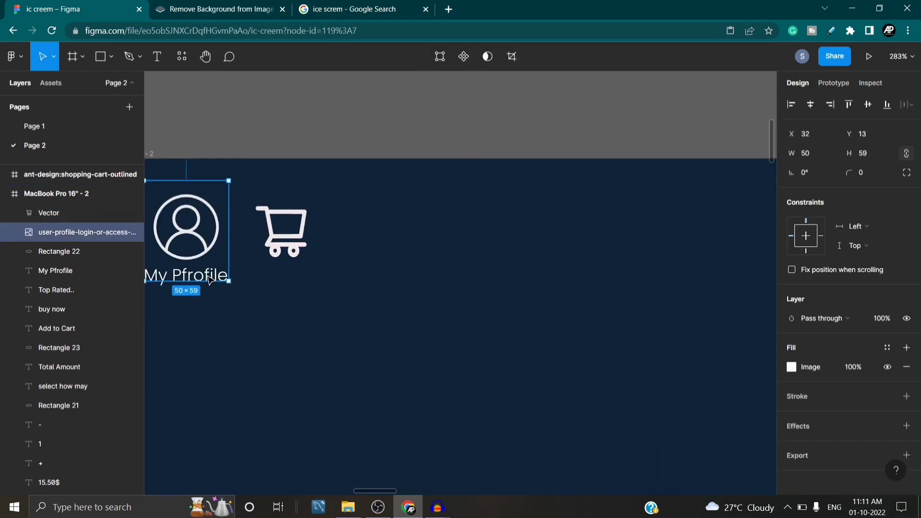
{"action": "left_click", "coordinate": [230, 286]}
{"action": "left_click", "coordinate": [224, 278]}
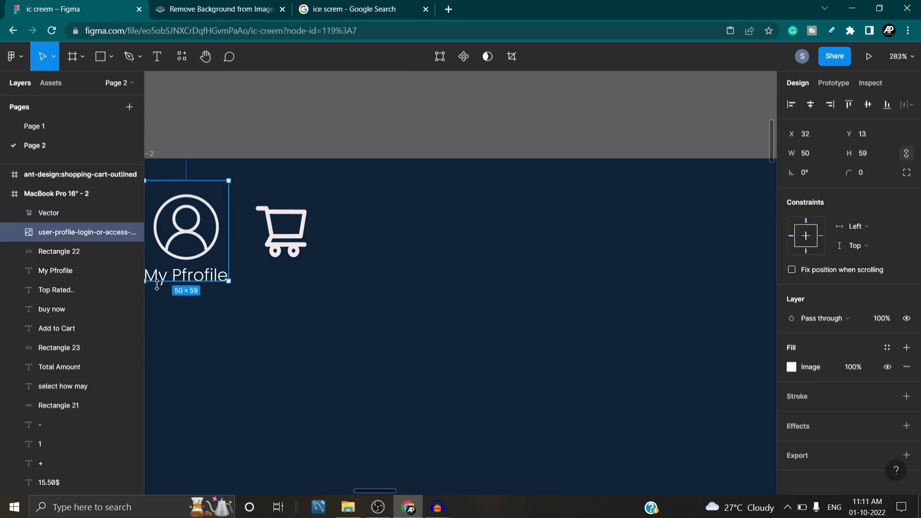
{"action": "left_click", "coordinate": [83, 275]}
{"action": "key", "text": "alt"}
{"action": "left_click_drag", "start_coordinate": [223, 282], "coordinate": [407, 243]}
Change the text of the duplicated label beside the cart icon to "Your cart".
{"action": "double_click", "coordinate": [375, 235]}
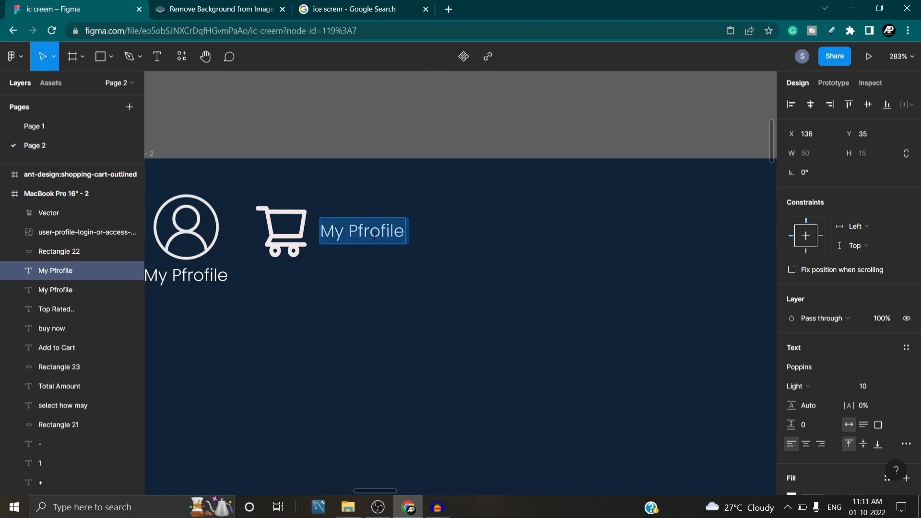
{"action": "key", "text": "BackSpace"}
{"action": "type", "text": "Your cart"}
{"action": "key", "text": "Escape"}
{"action": "scroll", "coordinate": [383, 281], "scroll_direction": "down", "scroll_amount": 1}
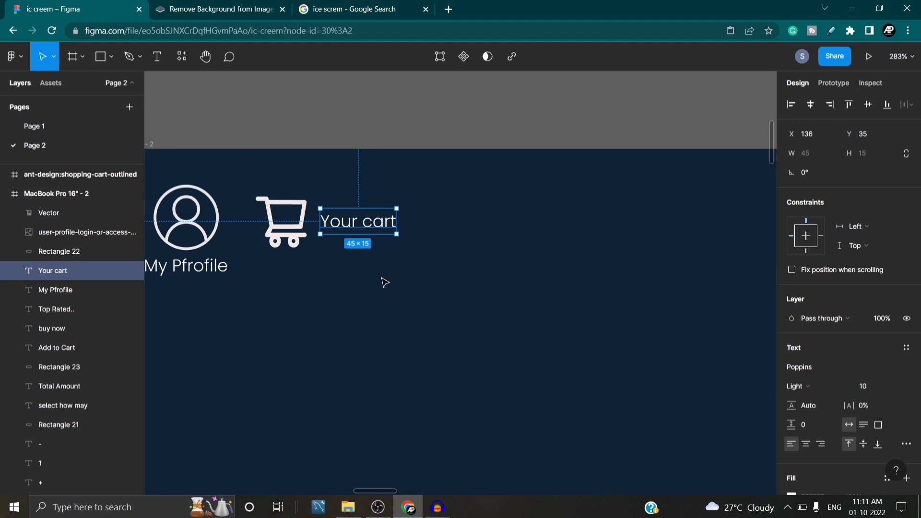
{"action": "left_click", "coordinate": [382, 281]}
Examine the overall landing page layout, from the header icons down to the purchase buttons and ice cream cards.
{"action": "scroll", "coordinate": [331, 298], "scroll_direction": "down", "scroll_amount": 6}
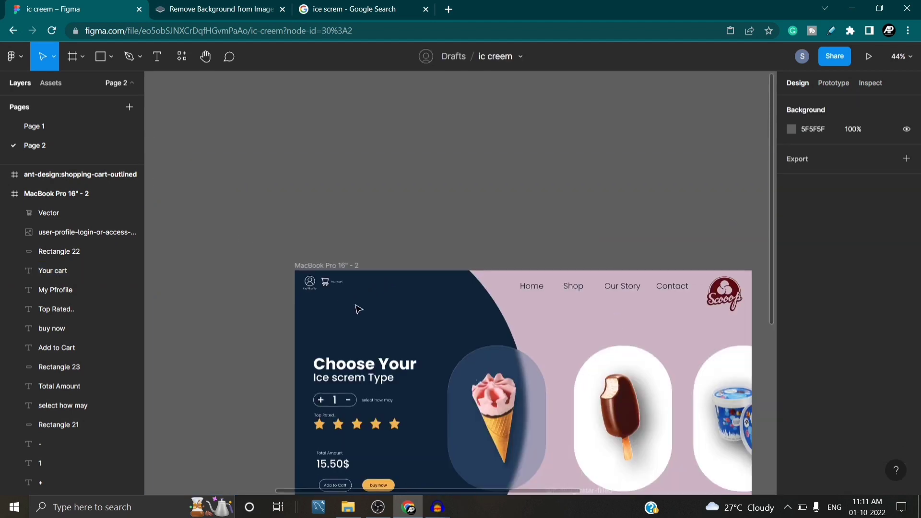
{"action": "scroll", "coordinate": [398, 302], "scroll_direction": "down", "scroll_amount": 5}
{"action": "scroll", "coordinate": [436, 294], "scroll_direction": "up", "scroll_amount": 3}
{"action": "scroll", "coordinate": [469, 222], "scroll_direction": "up", "scroll_amount": 2, "text": "ctrl"}
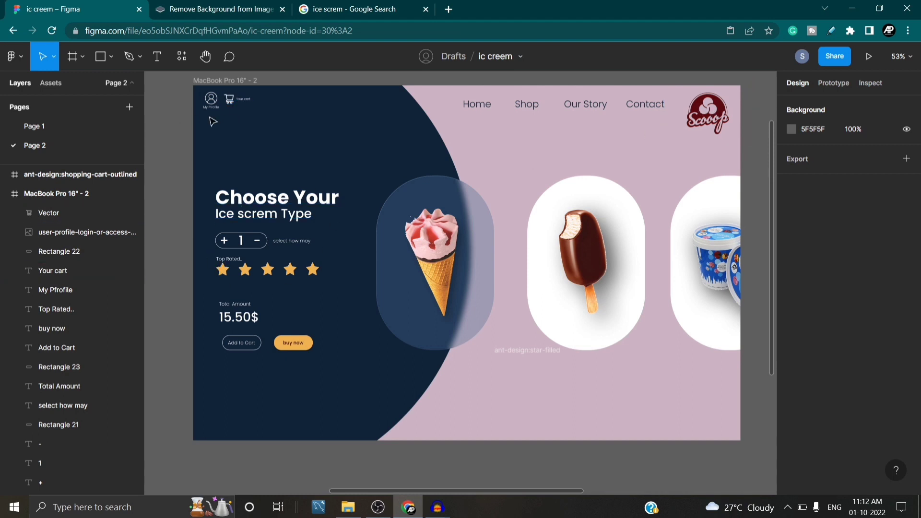
{"action": "scroll", "coordinate": [307, 288], "scroll_direction": "down", "scroll_amount": 5}
{"action": "scroll", "coordinate": [480, 259], "scroll_direction": "up", "scroll_amount": 4}
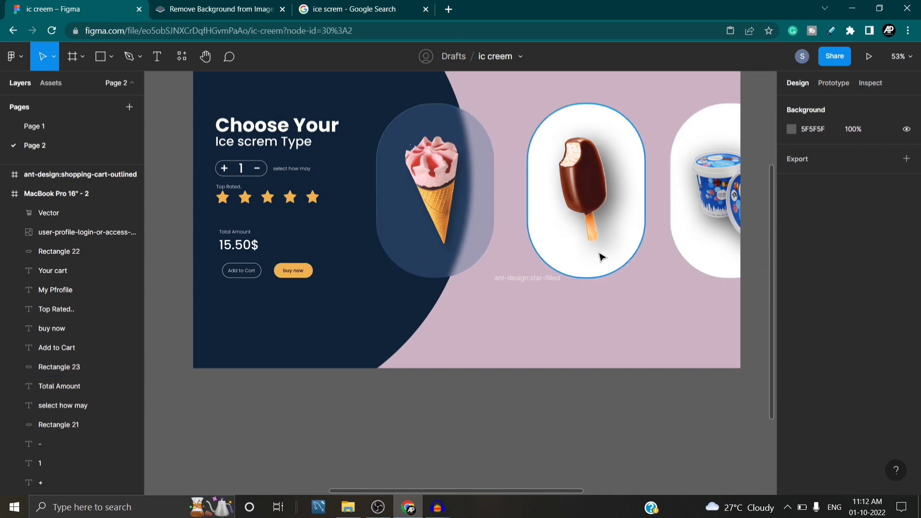
{"action": "scroll", "coordinate": [302, 265], "scroll_direction": "up", "scroll_amount": 3}
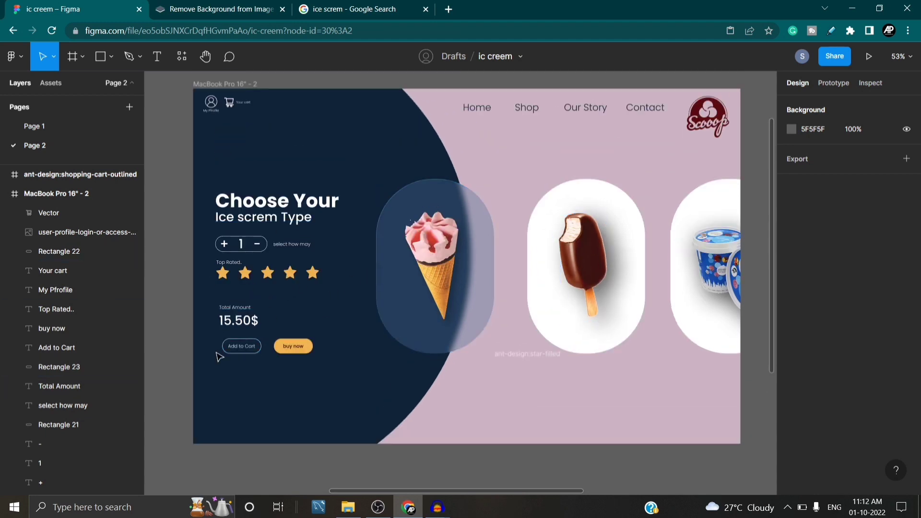
{"action": "scroll", "coordinate": [267, 269], "scroll_direction": "down", "scroll_amount": 7}
{"action": "scroll", "coordinate": [266, 276], "scroll_direction": "up", "scroll_amount": 7}
Shift the 15.50$ price to X 70, Y 699 and align the "Total Amount" label with its left edge.
{"action": "left_click", "coordinate": [232, 325]}
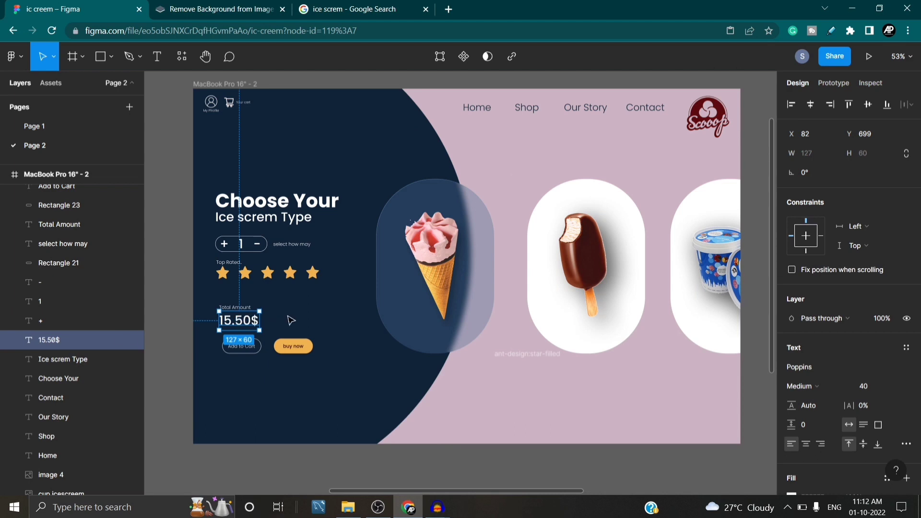
{"action": "scroll", "coordinate": [291, 310], "scroll_direction": "down", "scroll_amount": 1}
{"action": "left_click", "coordinate": [246, 286]}
{"action": "left_click_drag", "start_coordinate": [239, 275], "coordinate": [236, 274]}
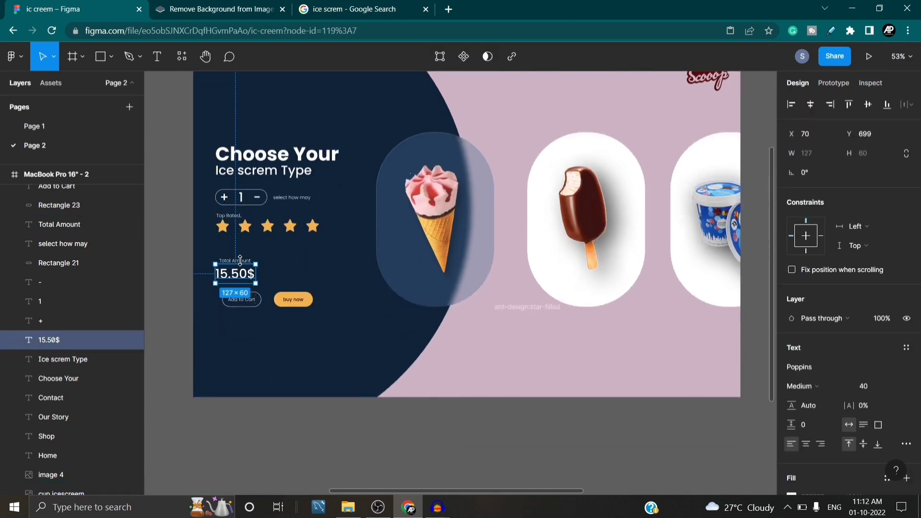
{"action": "left_click", "coordinate": [243, 261]}
{"action": "left_click_drag", "start_coordinate": [243, 262], "coordinate": [242, 264]}
{"action": "left_click", "coordinate": [288, 264]}
Nudge the "Add to Cart" text slightly right inside its button, to about X 116, Y 798.
{"action": "mouse_move", "coordinate": [243, 301]}
{"action": "left_mouse_down"}
{"action": "mouse_move", "coordinate": [231, 303]}
{"action": "mouse_move", "coordinate": [245, 302]}
{"action": "left_mouse_up"}
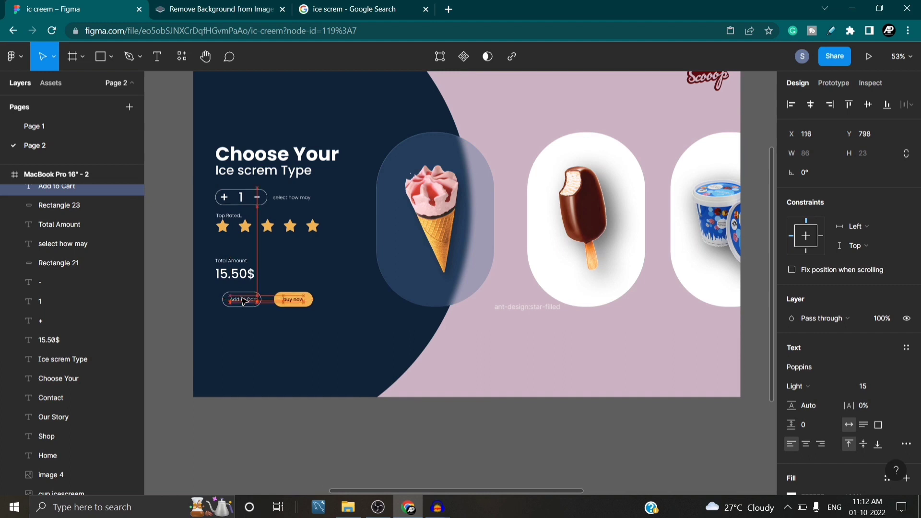
{"action": "left_click", "coordinate": [294, 337]}
{"action": "scroll", "coordinate": [294, 337], "scroll_direction": "down", "scroll_amount": 3}
{"action": "scroll", "coordinate": [293, 336], "scroll_direction": "up", "scroll_amount": 3}
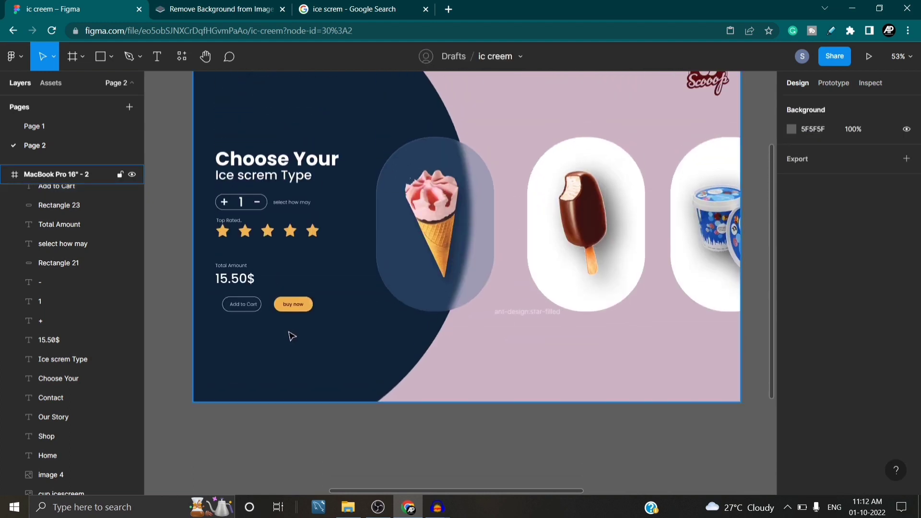
Move the leftover ant-design:star-filled frame off the landing page to the canvas below, at about X -208, Y 912.
{"action": "scroll", "coordinate": [288, 335], "scroll_direction": "down", "scroll_amount": 3}
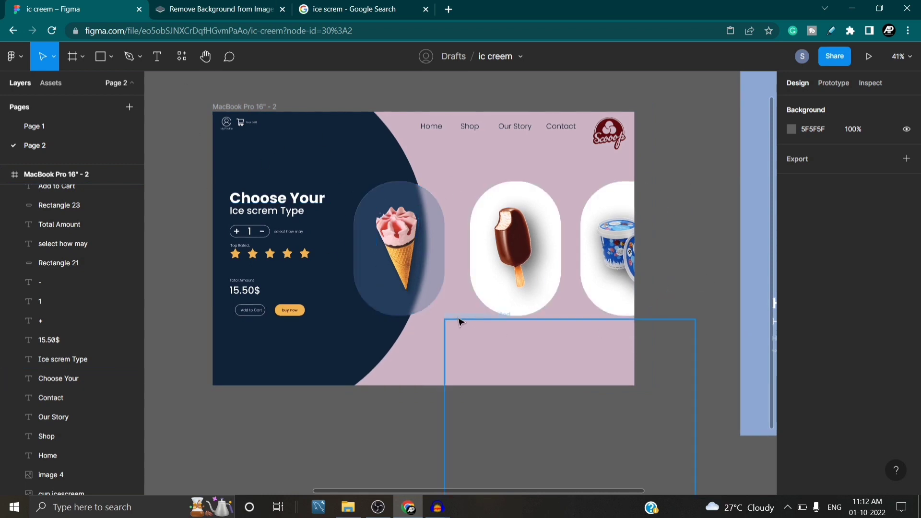
{"action": "left_click", "coordinate": [501, 475]}
{"action": "scroll", "coordinate": [509, 413], "scroll_direction": "down", "scroll_amount": 3}
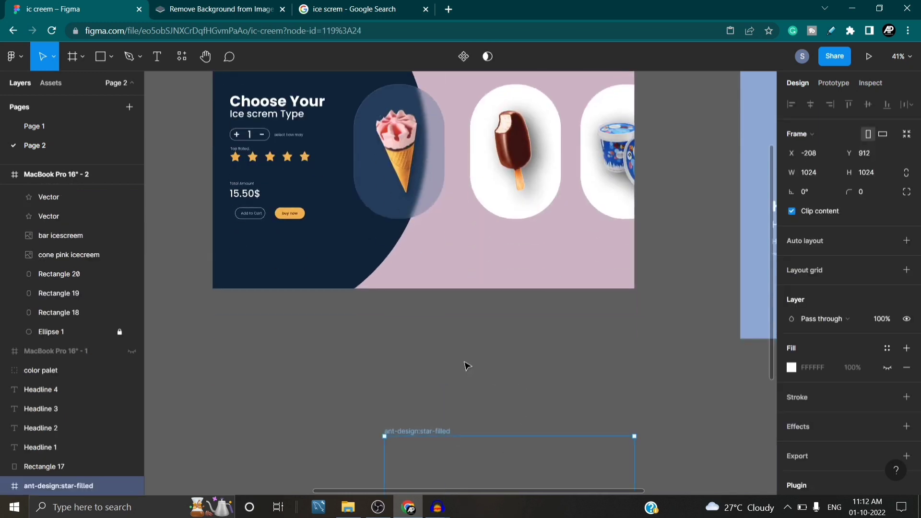
{"action": "scroll", "coordinate": [468, 367], "scroll_direction": "up", "scroll_amount": 3}
{"action": "scroll", "coordinate": [325, 300], "scroll_direction": "down", "scroll_amount": 1}
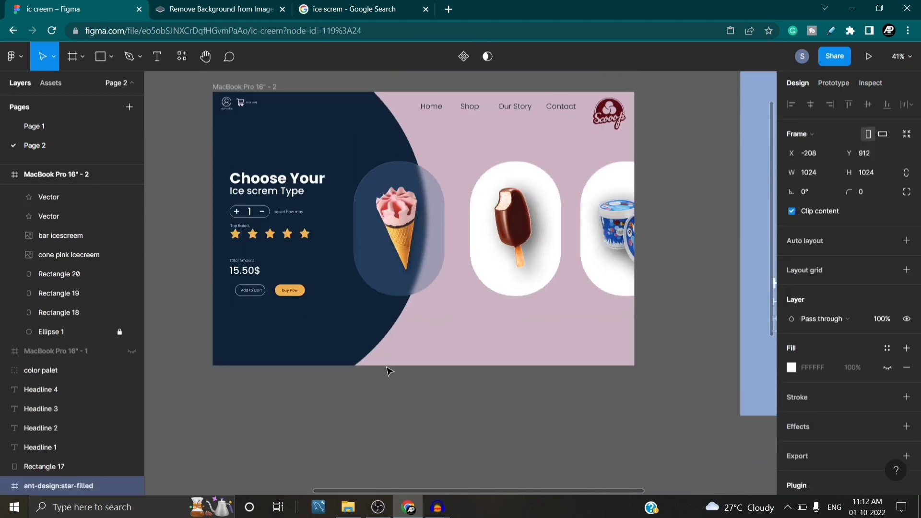
{"action": "scroll", "coordinate": [336, 350], "scroll_direction": "up", "scroll_amount": 2}
{"action": "scroll", "coordinate": [354, 350], "scroll_direction": "up", "scroll_amount": 2}
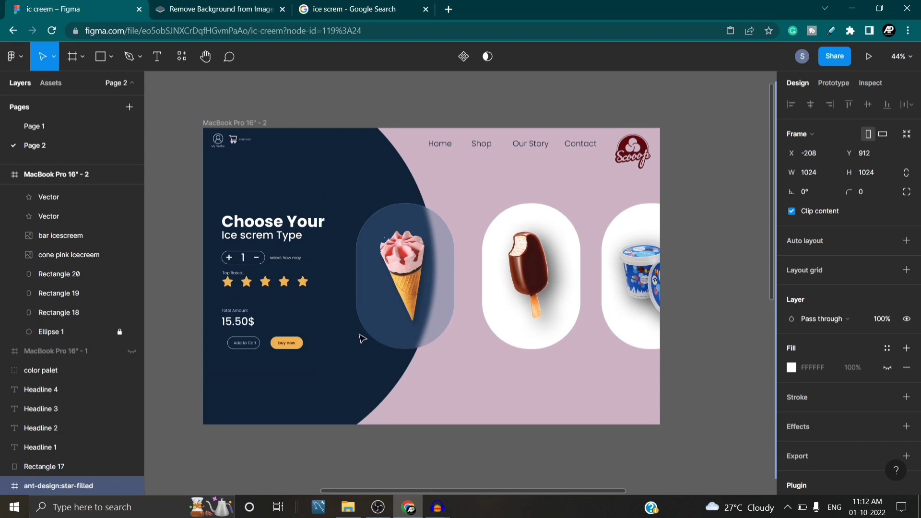